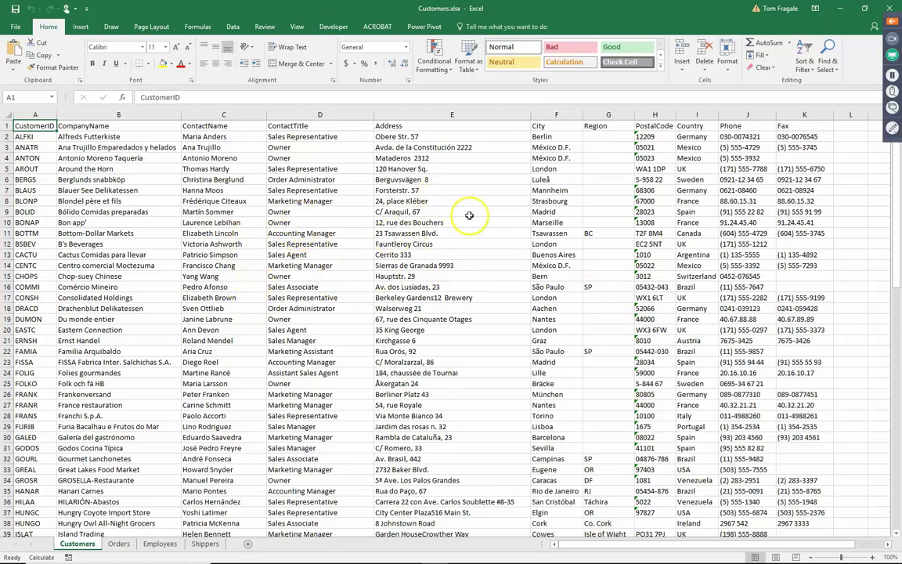
pyautogui.press('ctrl')
pyautogui.press('ctrl')
pyautogui.press('ctrl')
pyautogui.press('ctrl')
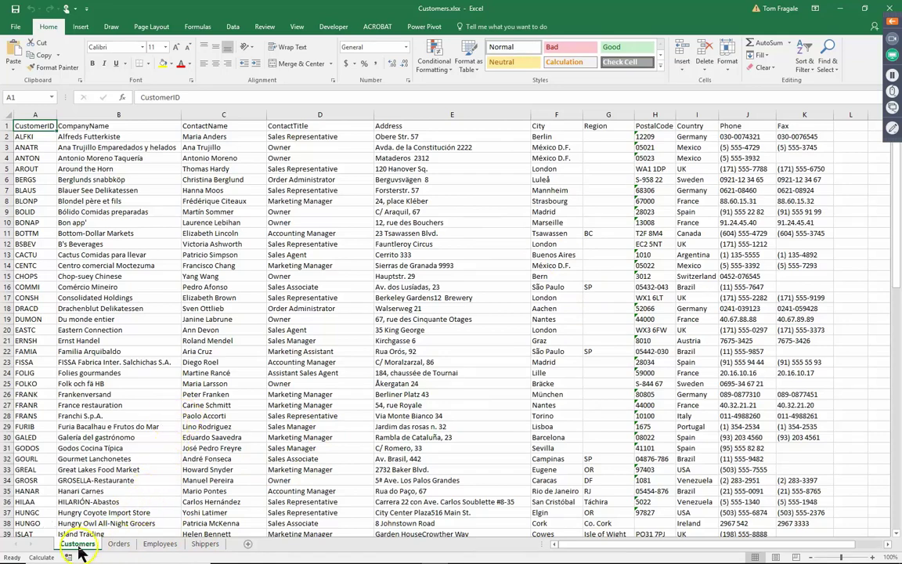
# Examine the data on the Orders, Employees and Shippers sheets, and the header row and records of the Customers sheet.
pyautogui.click(118, 545)
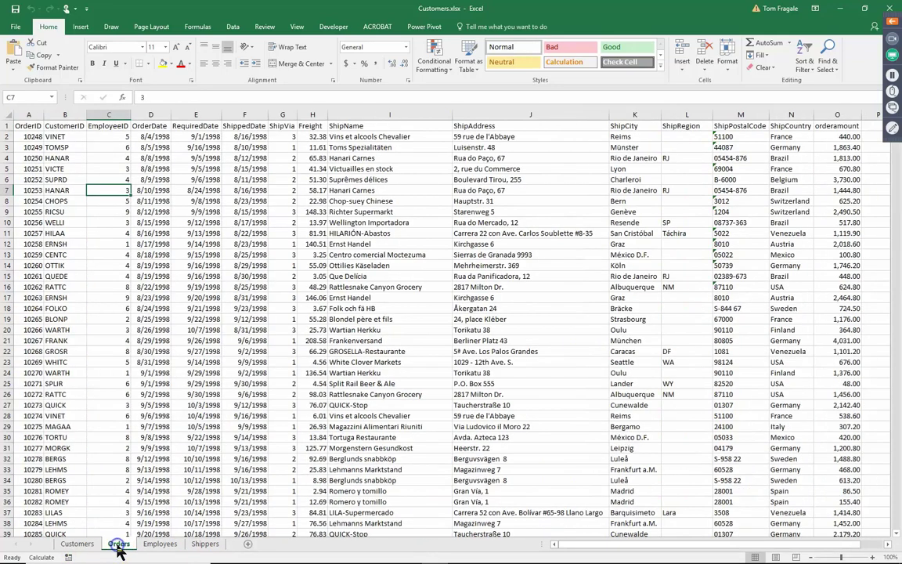
pyautogui.click(160, 545)
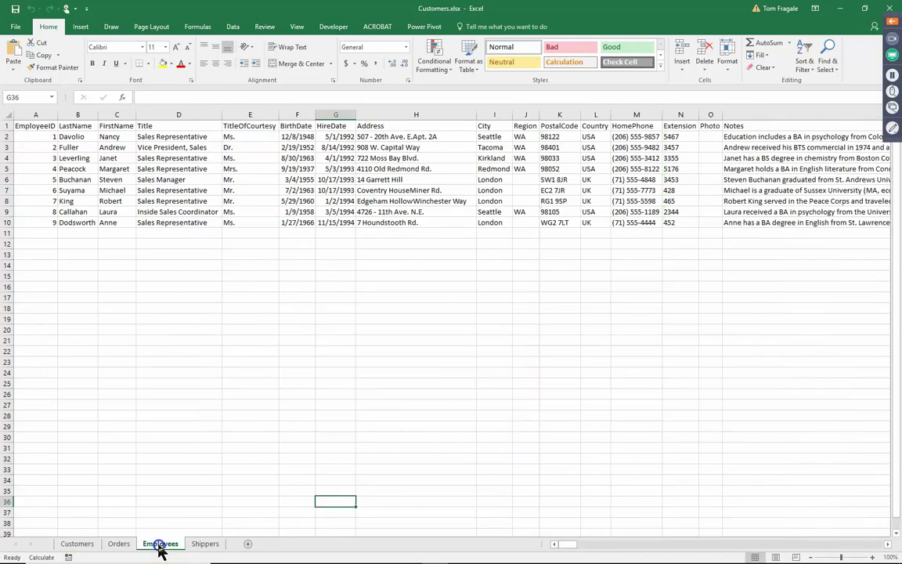
pyautogui.click(205, 546)
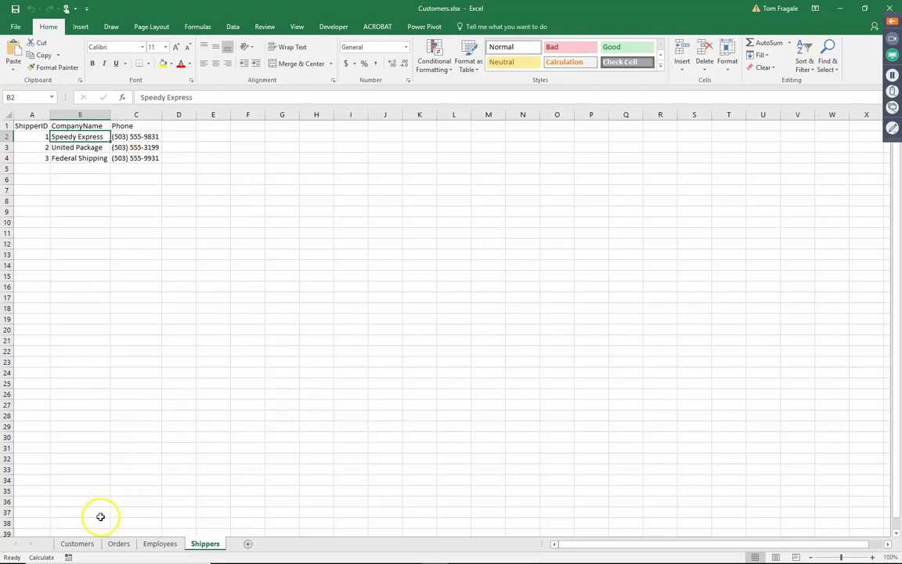
pyautogui.click(78, 544)
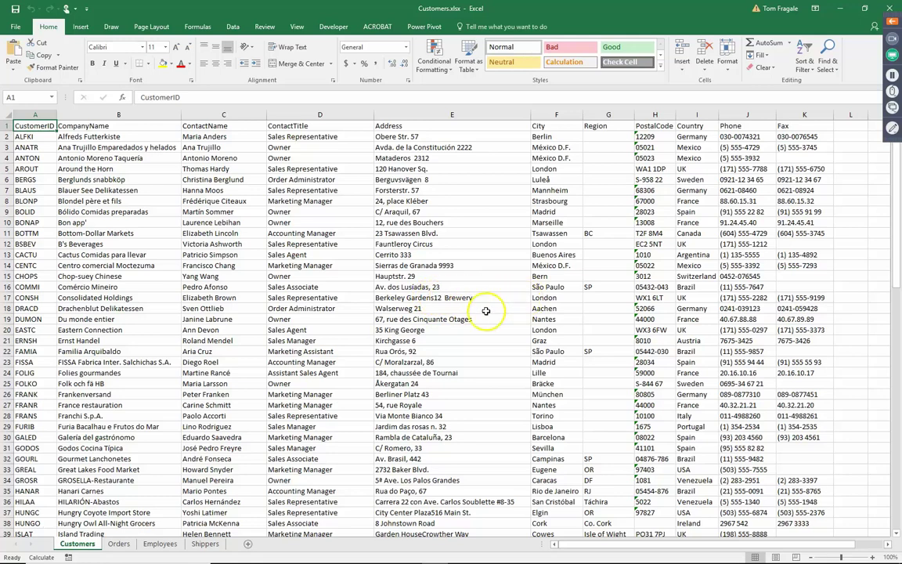
pyautogui.click(185, 220)
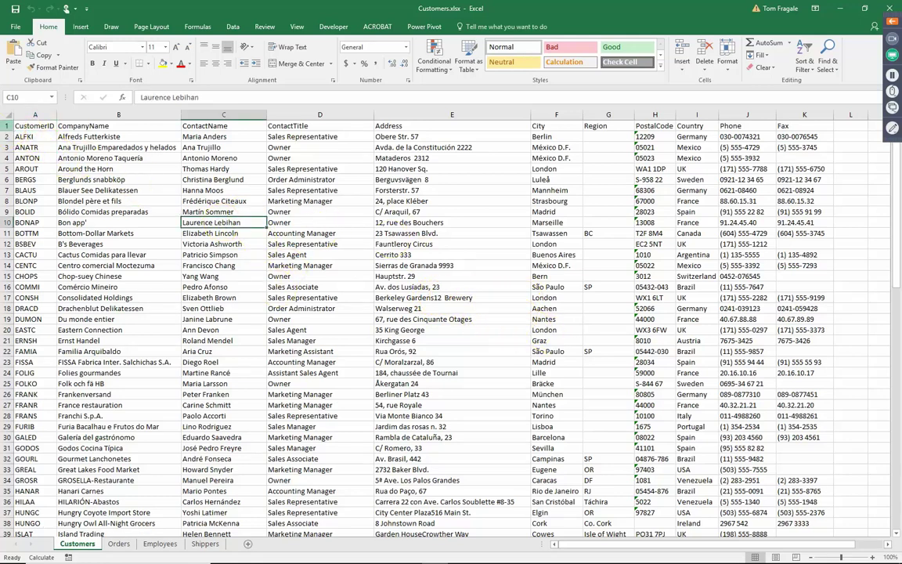
pyautogui.click(7, 125)
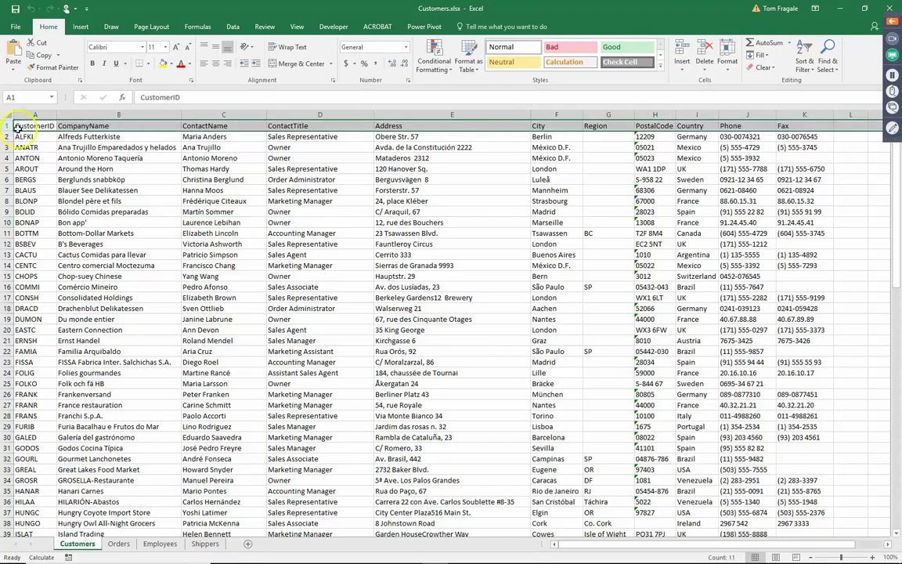
pyautogui.click(294, 308)
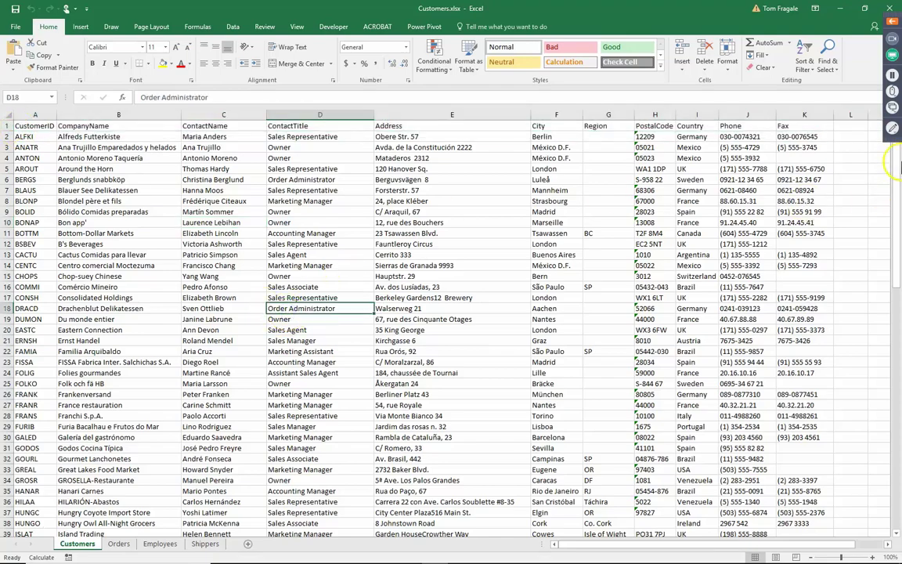
pyautogui.moveTo(896, 163)
pyautogui.mouseDown()
pyautogui.moveTo(899, 404)
pyautogui.moveTo(898, 150)
pyautogui.mouseUp()
# Format the Customers sheet's data as a table with headers, using the black gridded light style.
pyautogui.click(194, 226)
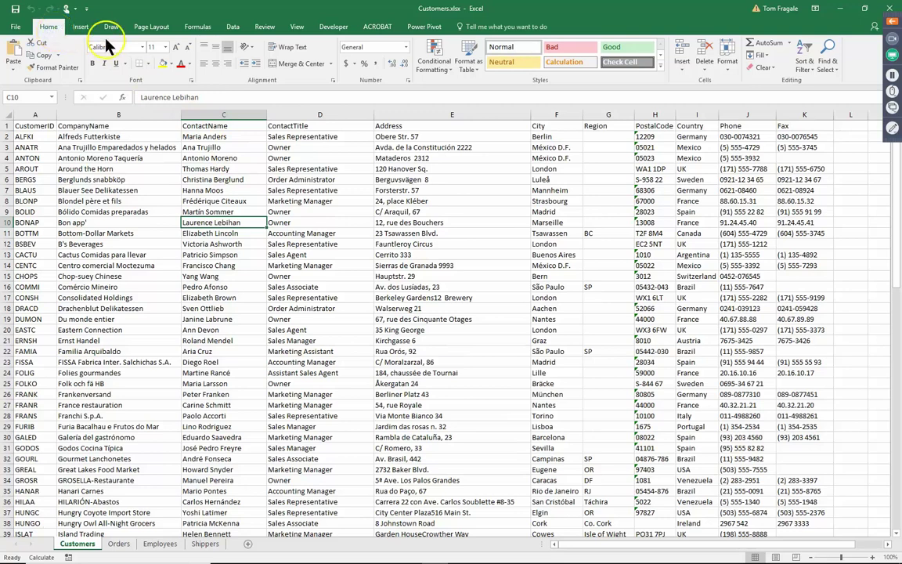
pyautogui.click(474, 66)
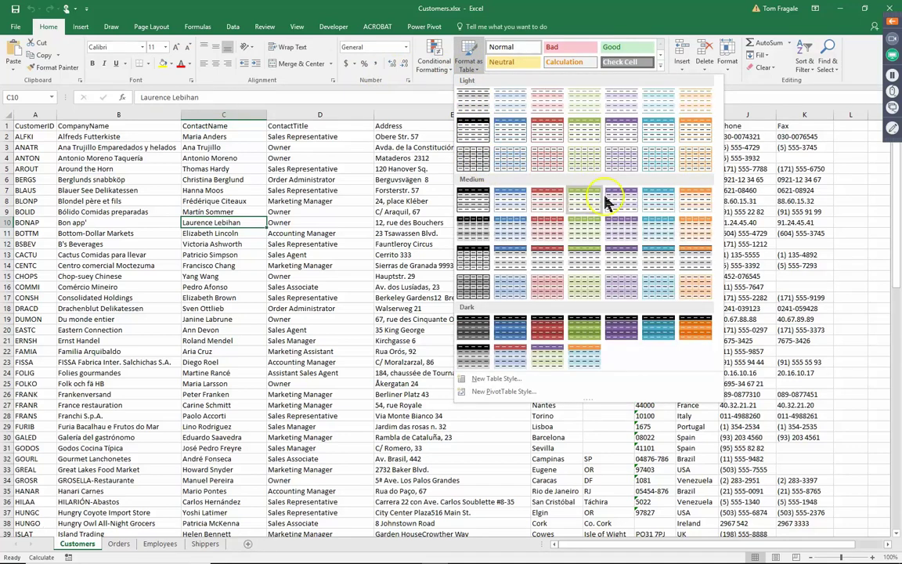
pyautogui.click(478, 163)
pyautogui.click(479, 163)
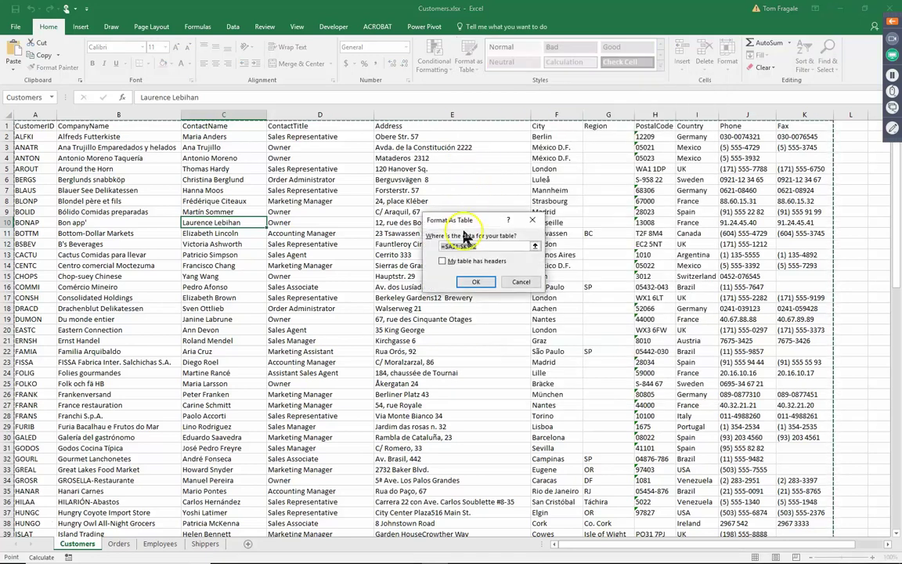
pyautogui.click(444, 263)
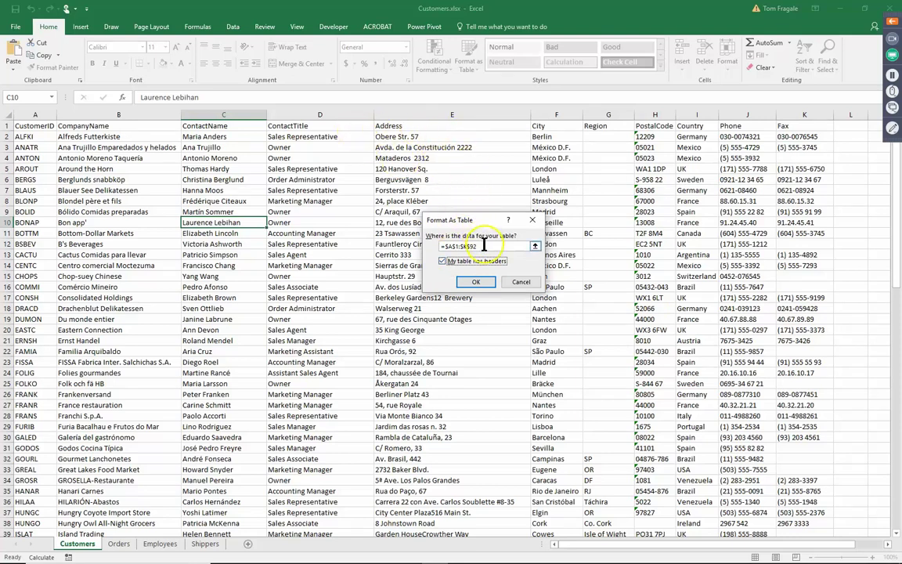
pyautogui.click(477, 283)
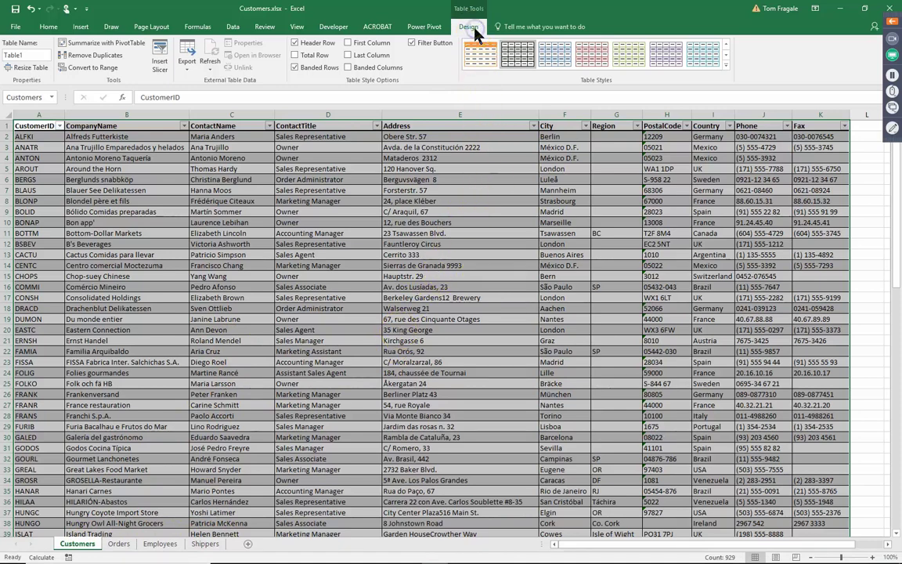
pyautogui.hotkey('ctrl', 'q')
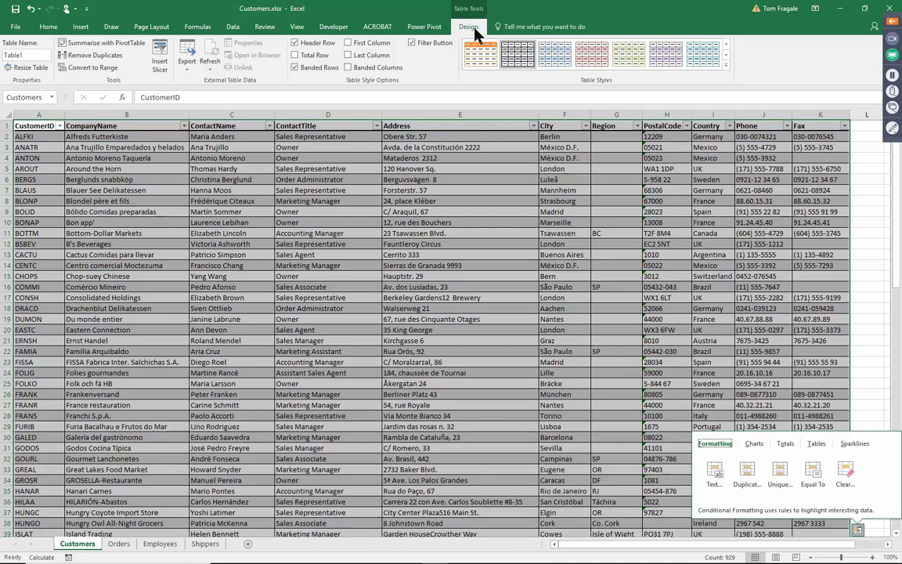
# Try to name the Customers sheet's table "customers".
pyautogui.click(24, 56)
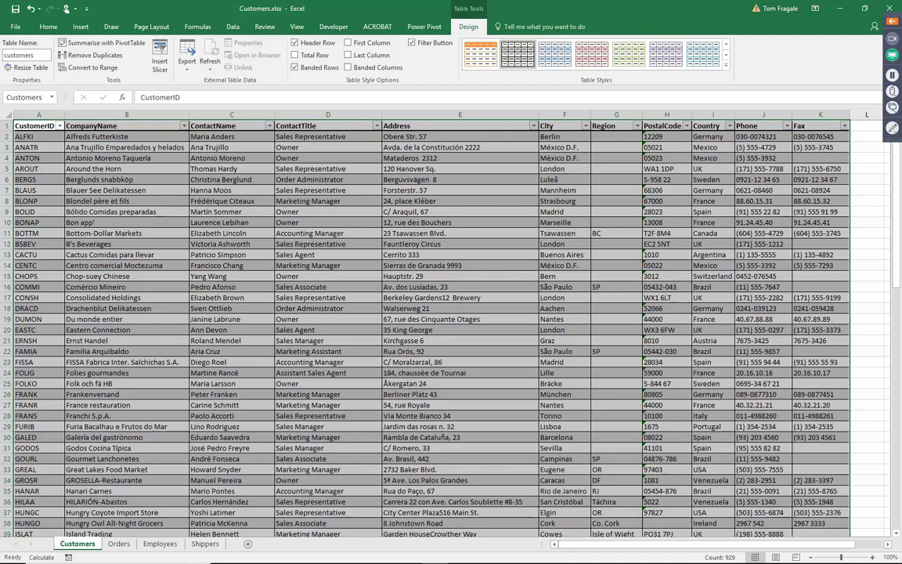
pyautogui.write('customers')
pyautogui.press('Return')
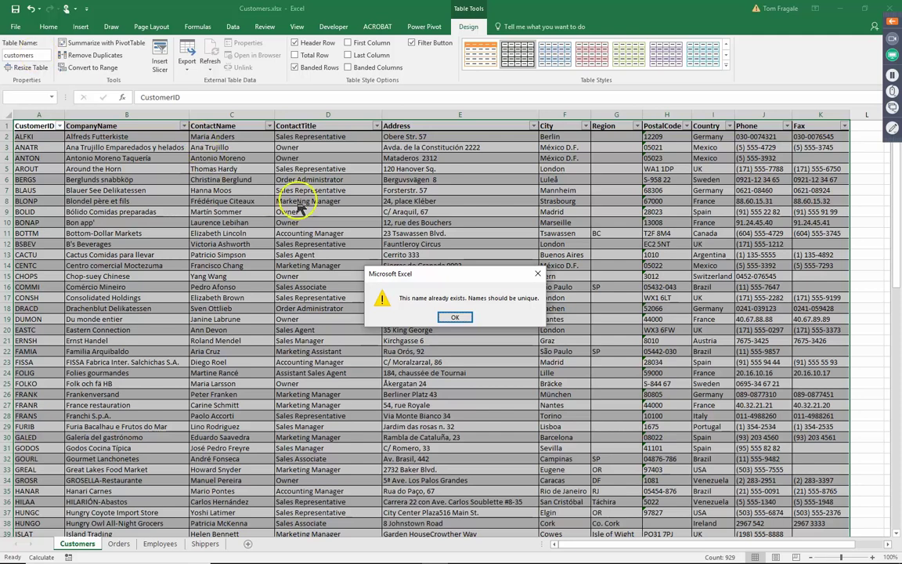
pyautogui.click(454, 321)
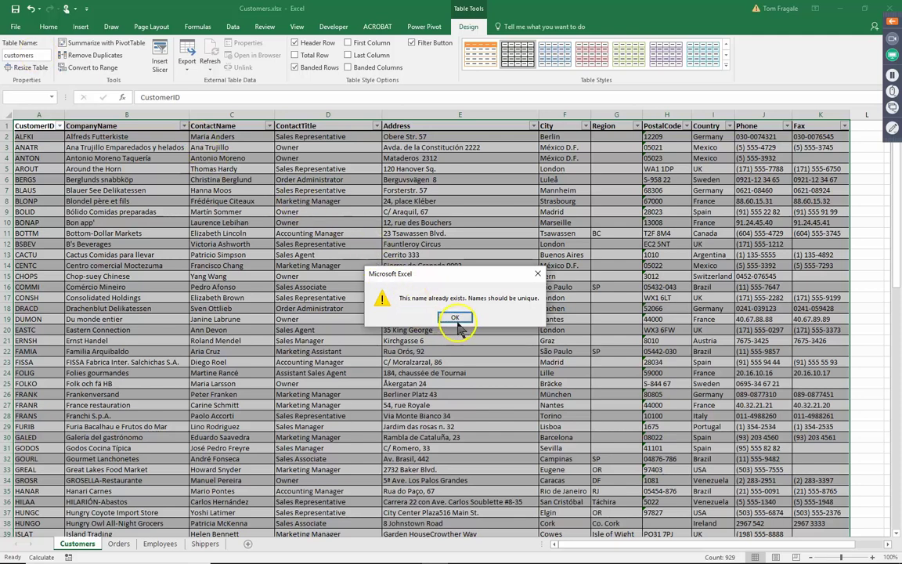
# Set the name of the Customers sheet's table to "customers1".
pyautogui.click(43, 55)
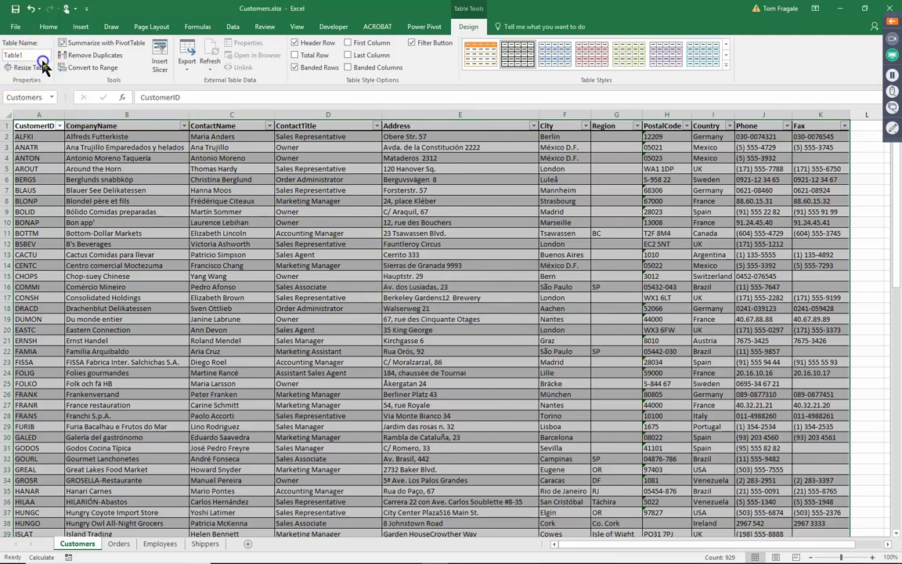
pyautogui.doubleClick(40, 56)
pyautogui.write('customers1')
pyautogui.press('Return')
# Format the Orders sheet's data as a table with headers in the black gridded light style and name it "orders1".
pyautogui.click(120, 544)
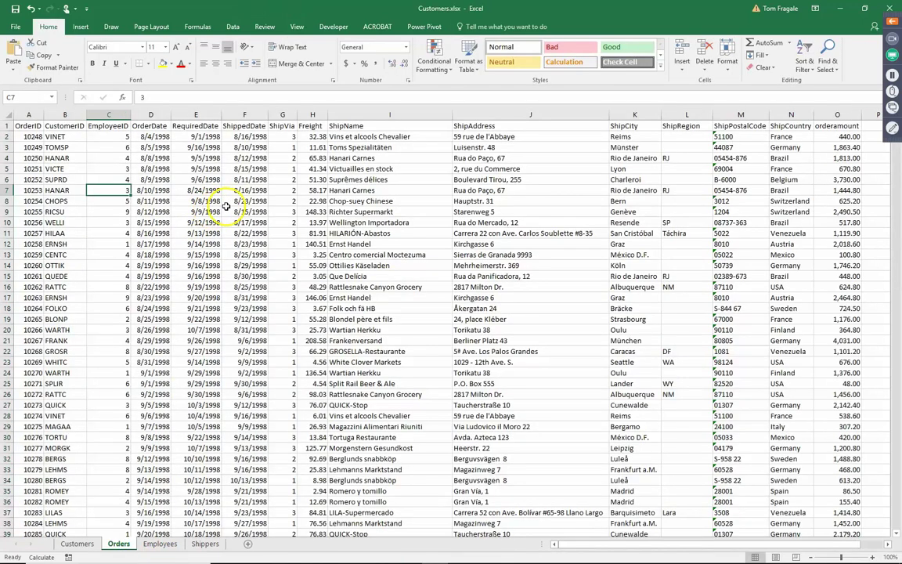
pyautogui.click(471, 70)
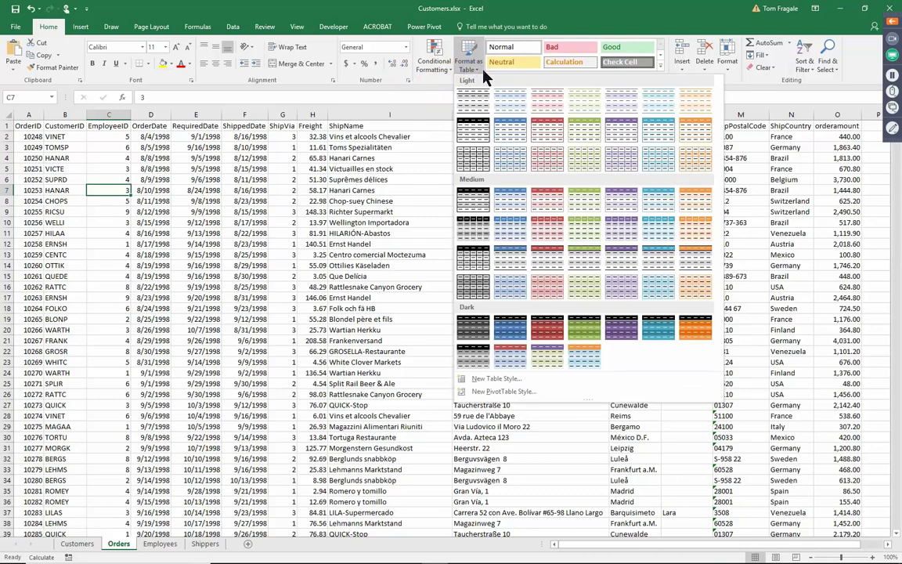
pyautogui.click(481, 164)
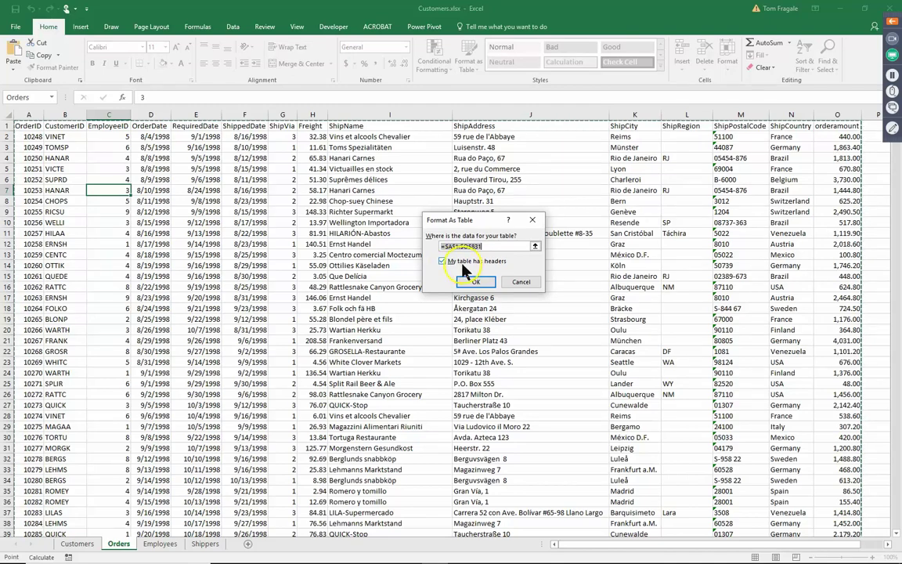
pyautogui.click(476, 284)
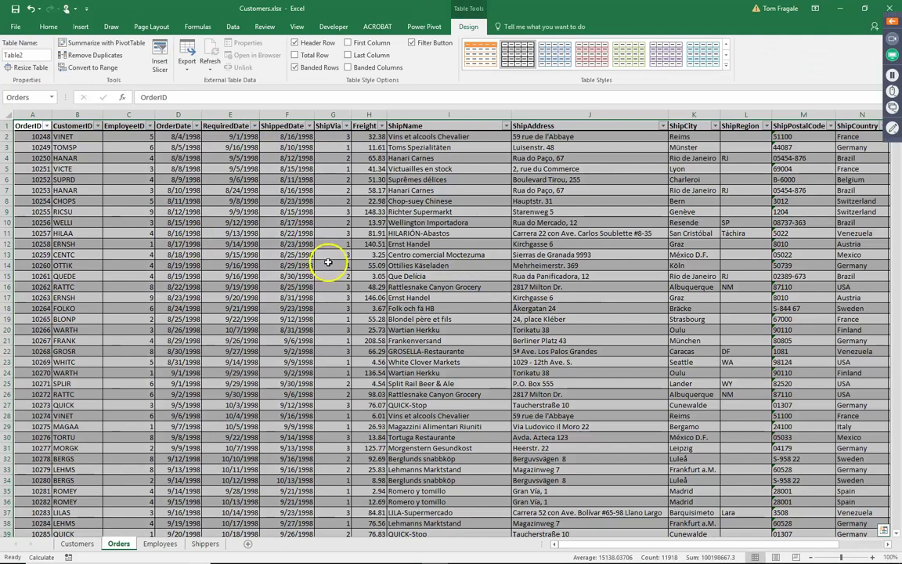
pyautogui.click(29, 57)
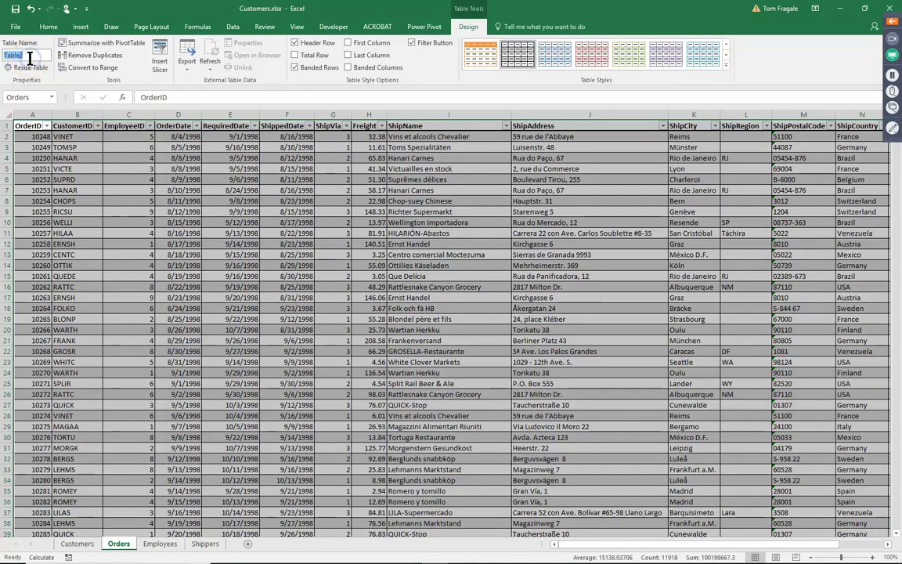
pyautogui.write('or')
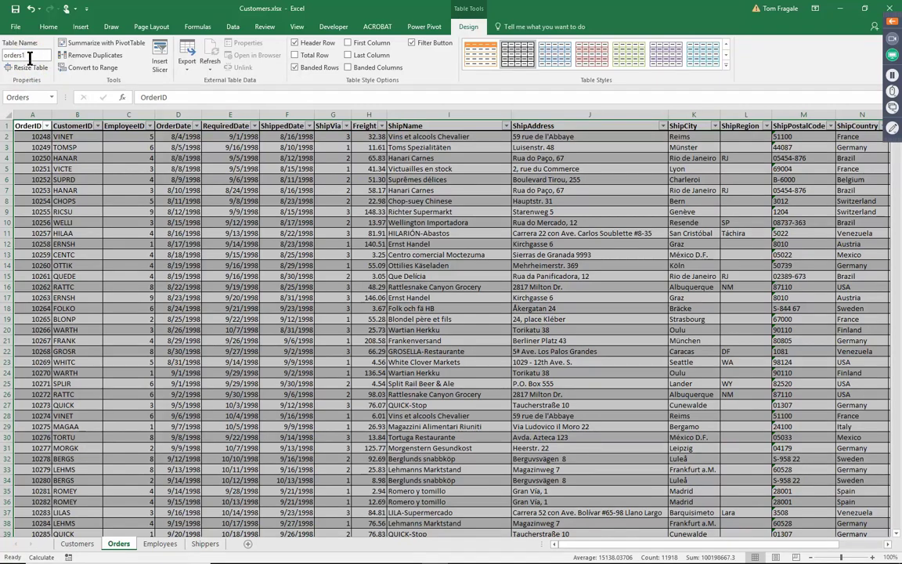
pyautogui.write('ders1')
# Format the Employees sheet's data as a table with headers in the black gridded light style and name it "employees1".
pyautogui.click(161, 543)
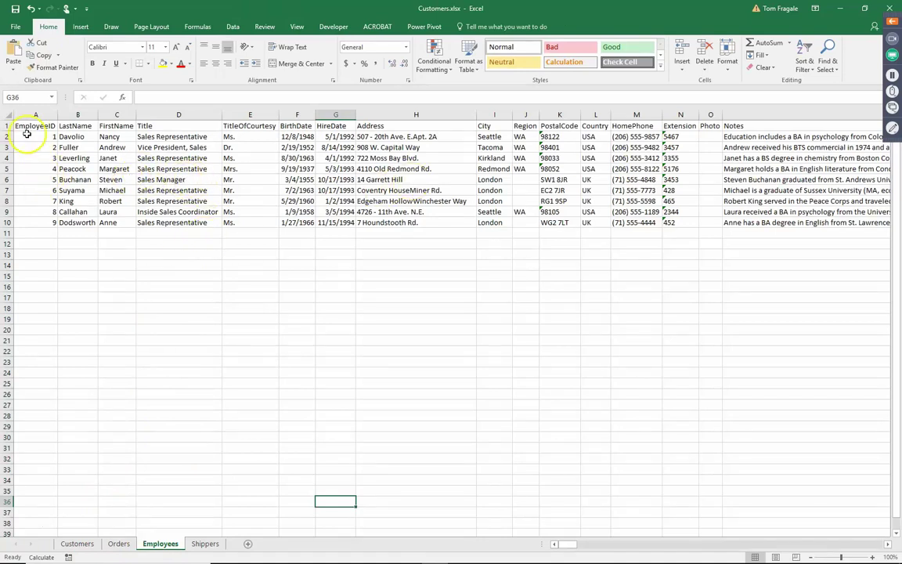
pyautogui.click(340, 167)
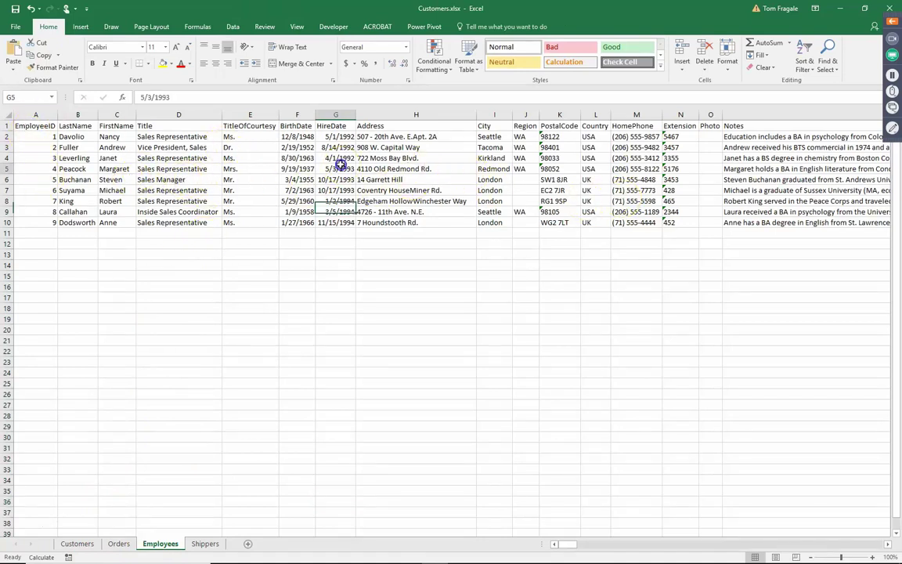
pyautogui.click(474, 66)
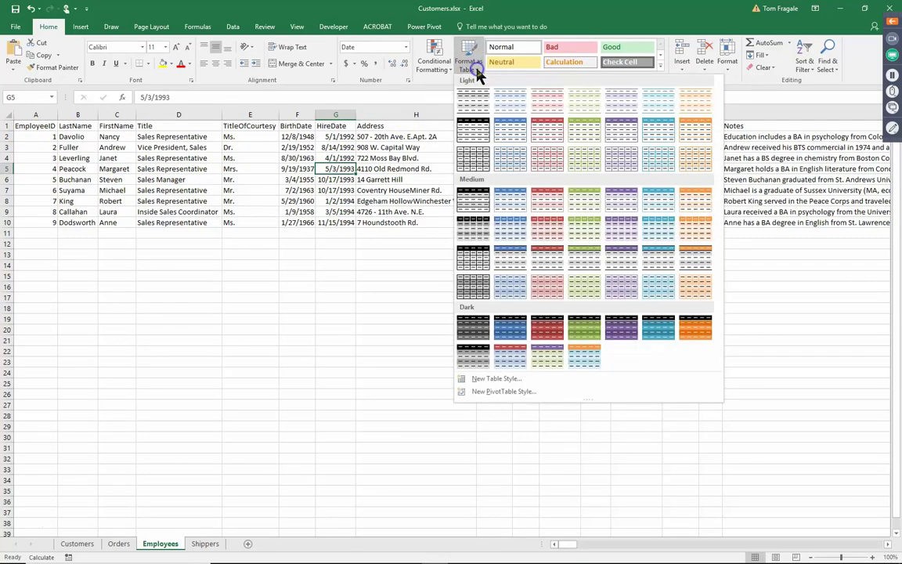
pyautogui.click(485, 170)
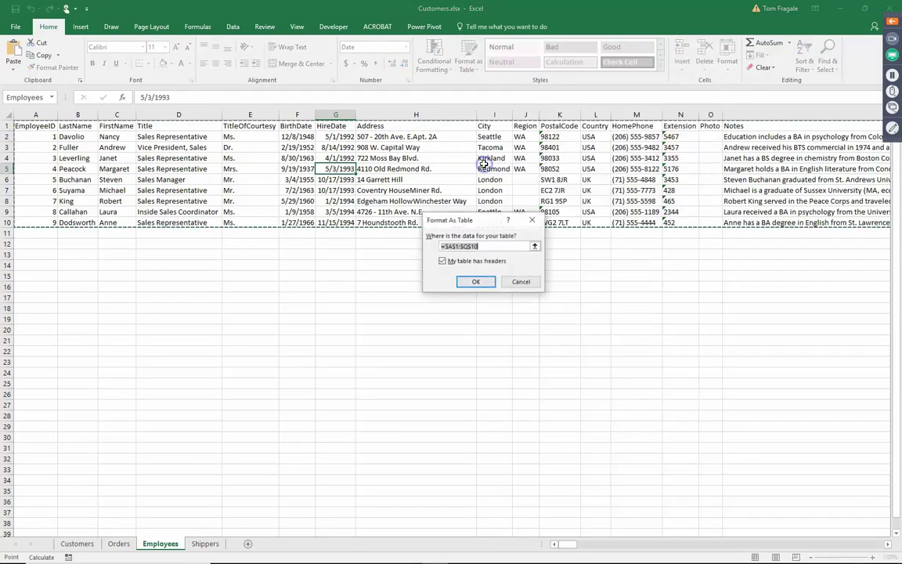
pyautogui.click(483, 287)
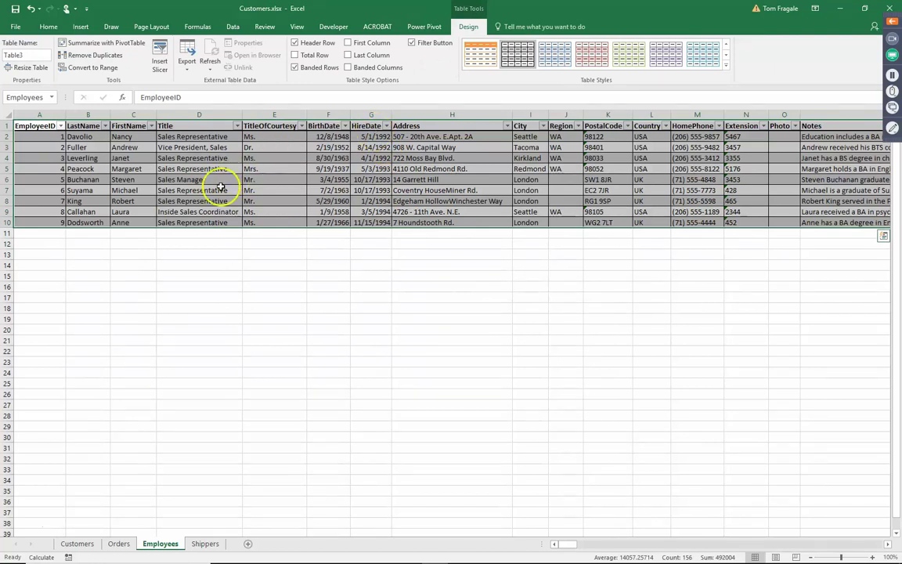
pyautogui.click(197, 190)
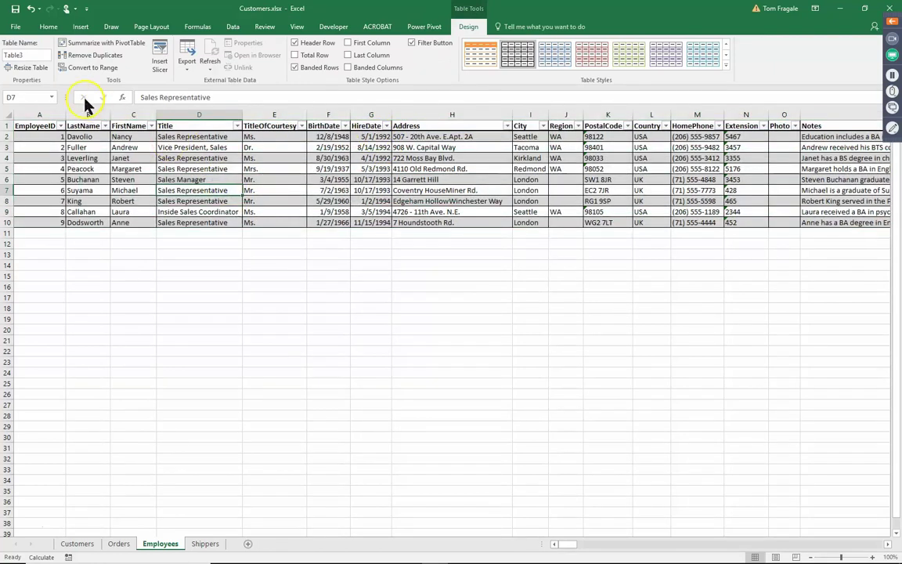
pyautogui.click(29, 57)
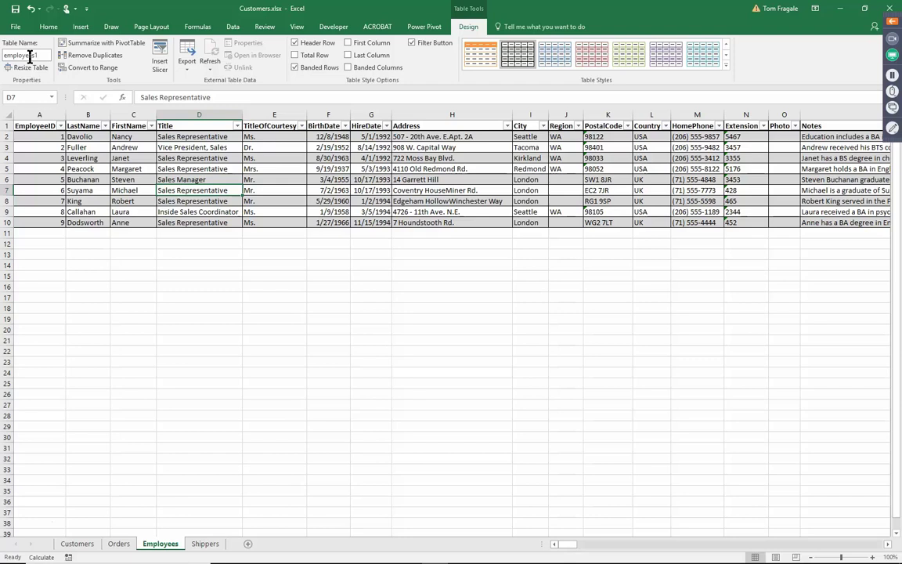
# Format the Shippers sheet's data as a table with headers in the black gridded light style and name it "shippers1".
pyautogui.click(206, 551)
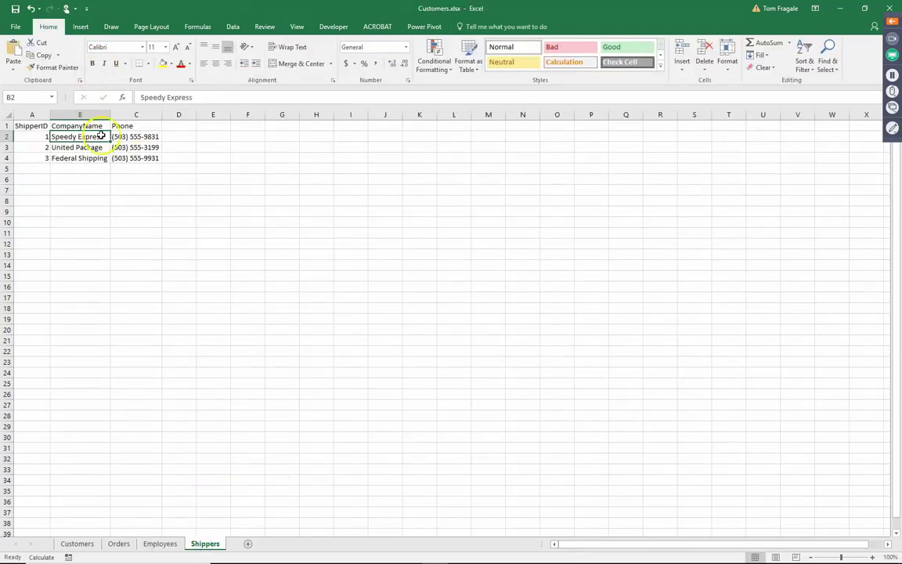
pyautogui.click(75, 147)
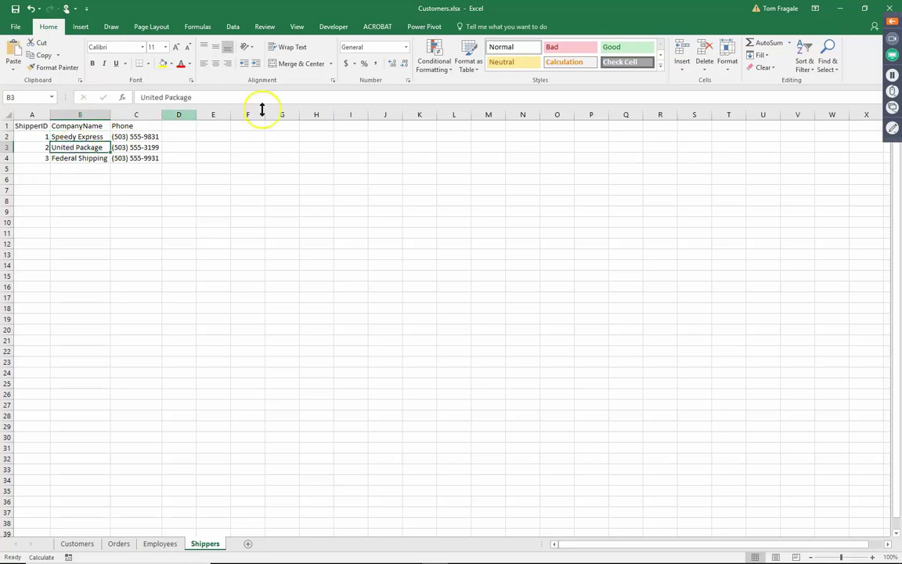
pyautogui.click(464, 70)
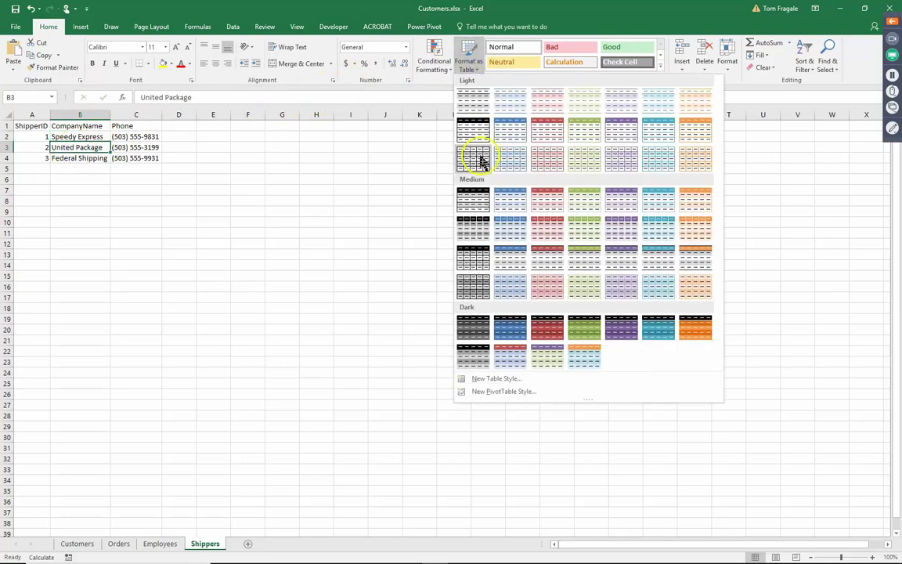
pyautogui.click(481, 160)
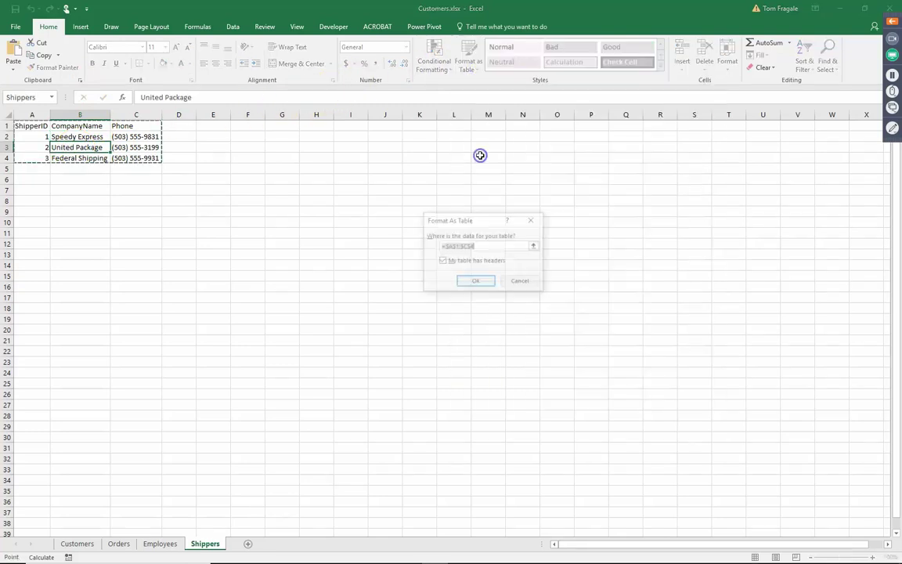
pyautogui.click(475, 284)
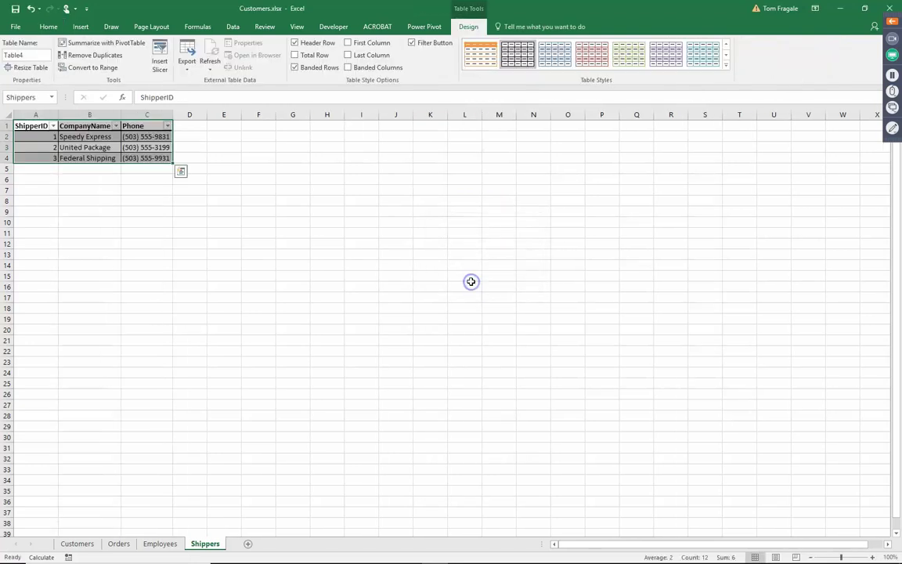
pyautogui.click(32, 56)
pyautogui.click(31, 56)
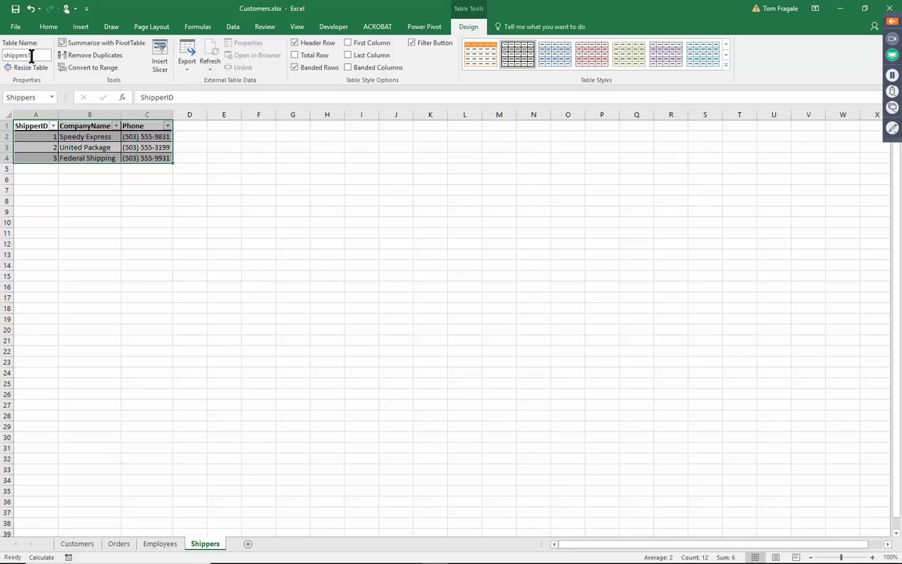
# Examine the sort and filter options of the EmployeeID column on the Orders sheet.
pyautogui.click(120, 546)
pyautogui.click(418, 243)
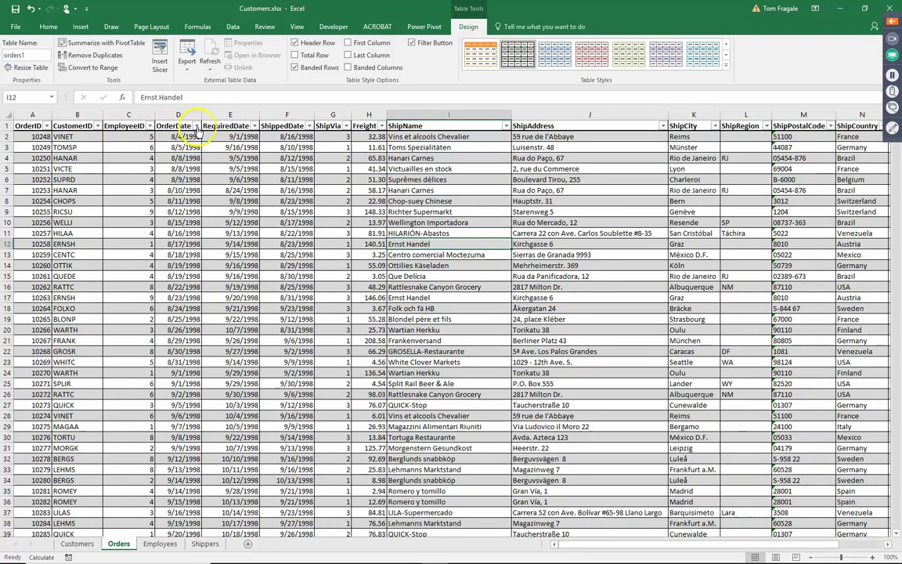
pyautogui.click(149, 127)
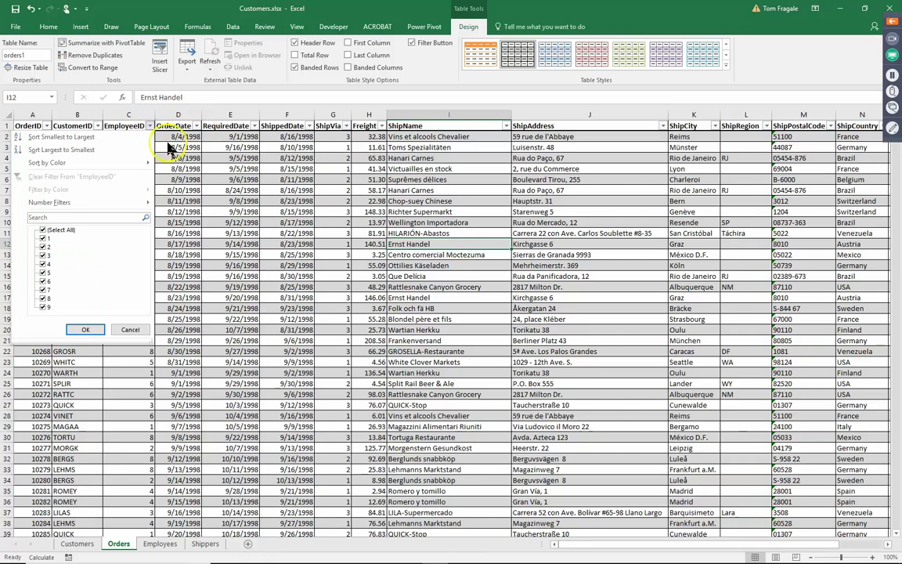
pyautogui.click(242, 243)
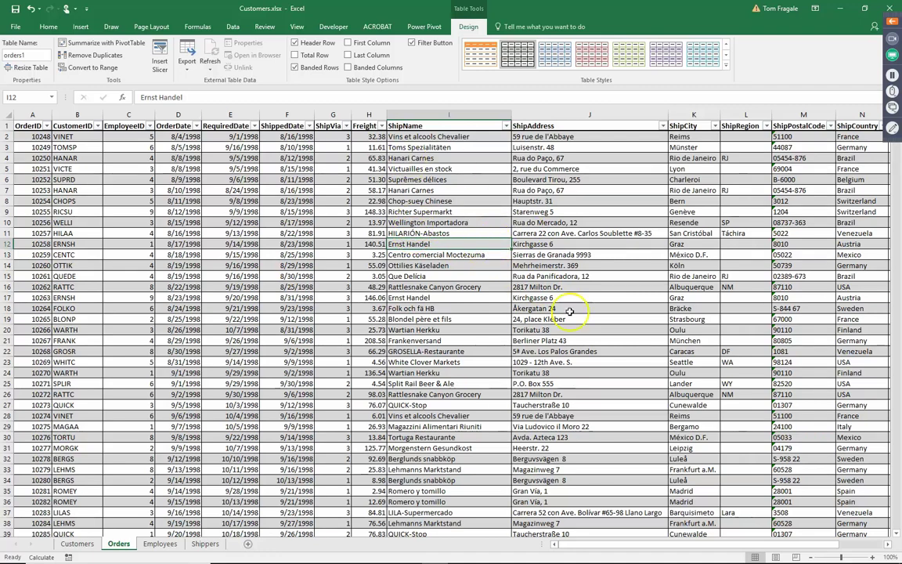
# Insert slicers for EmployeeID and ShipCountry into the Orders table.
pyautogui.click(404, 265)
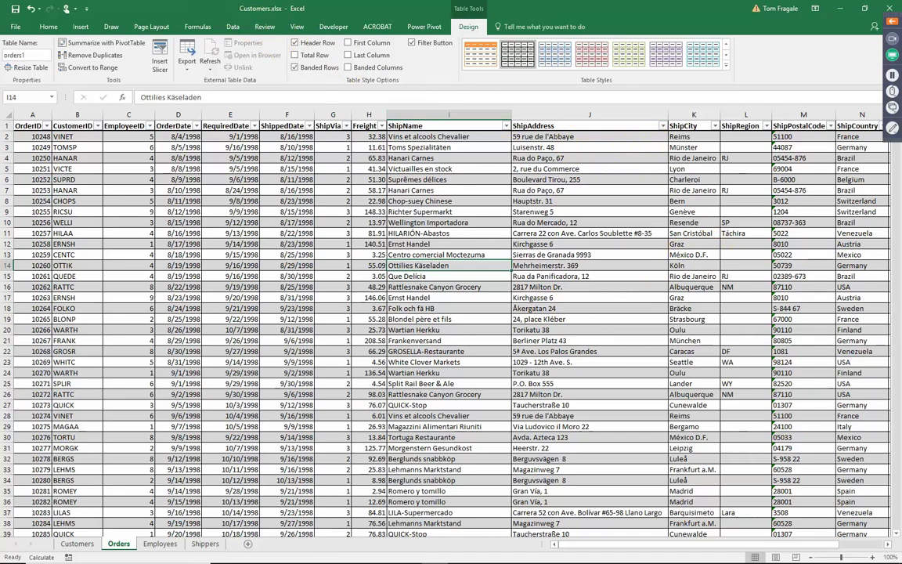
pyautogui.click(81, 28)
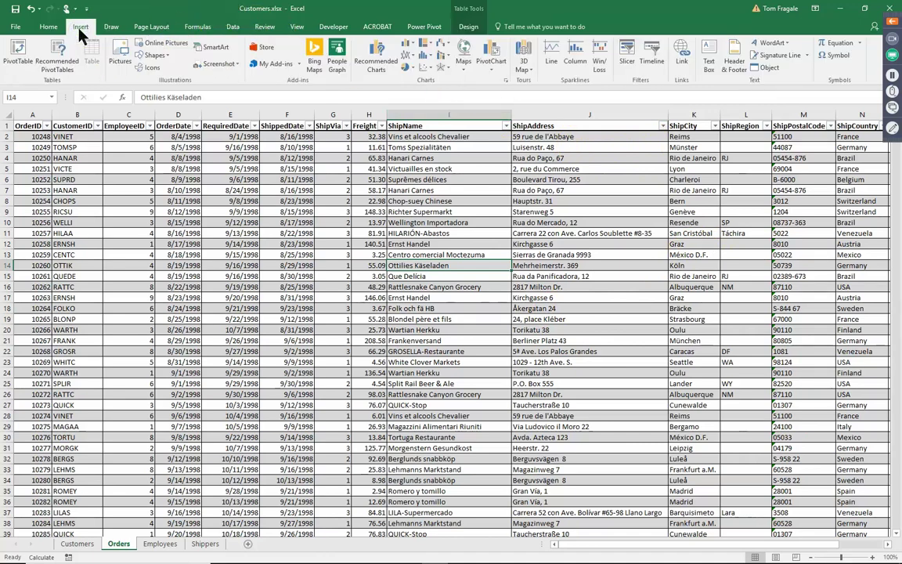
pyautogui.click(625, 62)
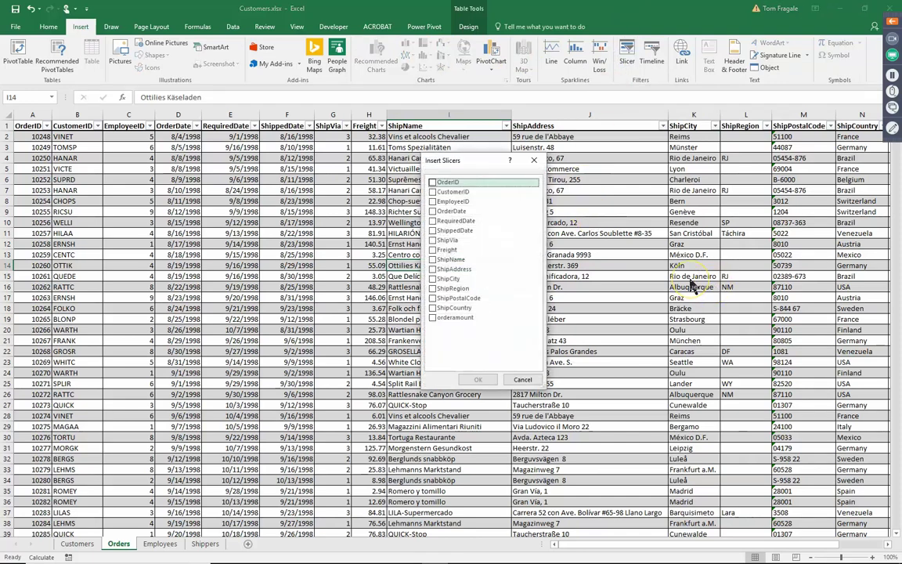
pyautogui.click(433, 202)
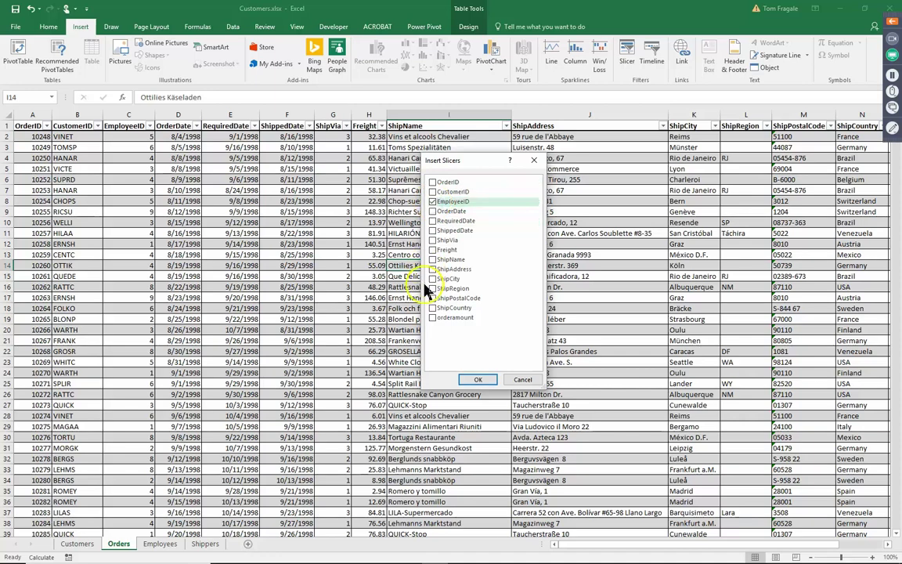
pyautogui.click(433, 309)
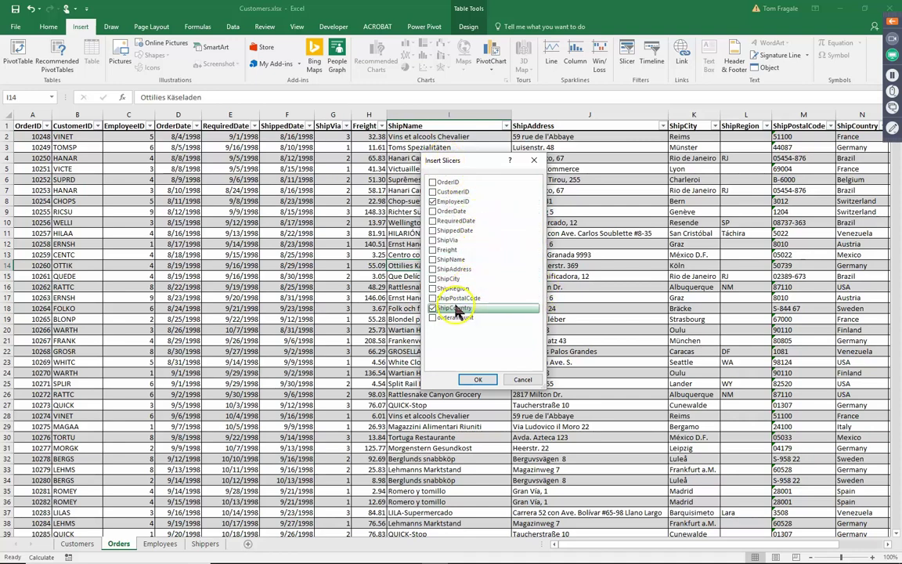
pyautogui.click(476, 382)
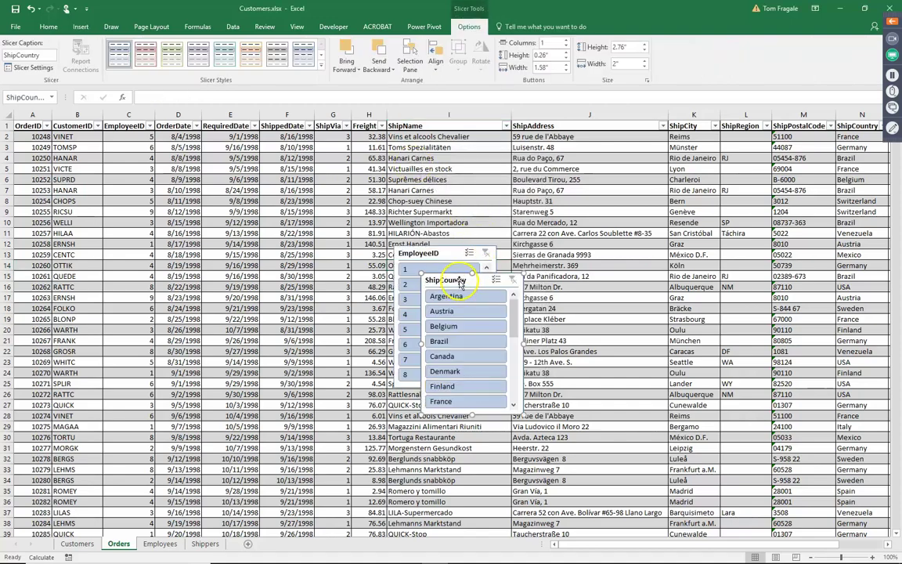
# Separate the overlapping slicers and place EmployeeID and ShipCountry side by side at about the same height near the top of the Orders table.
pyautogui.moveTo(466, 290); pyautogui.dragTo(645, 174)
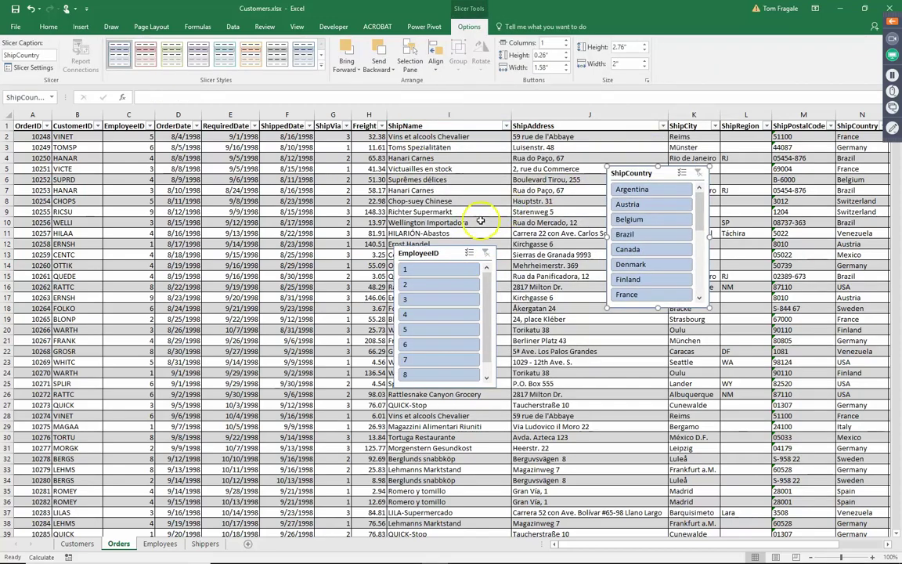
pyautogui.moveTo(440, 253); pyautogui.dragTo(459, 164)
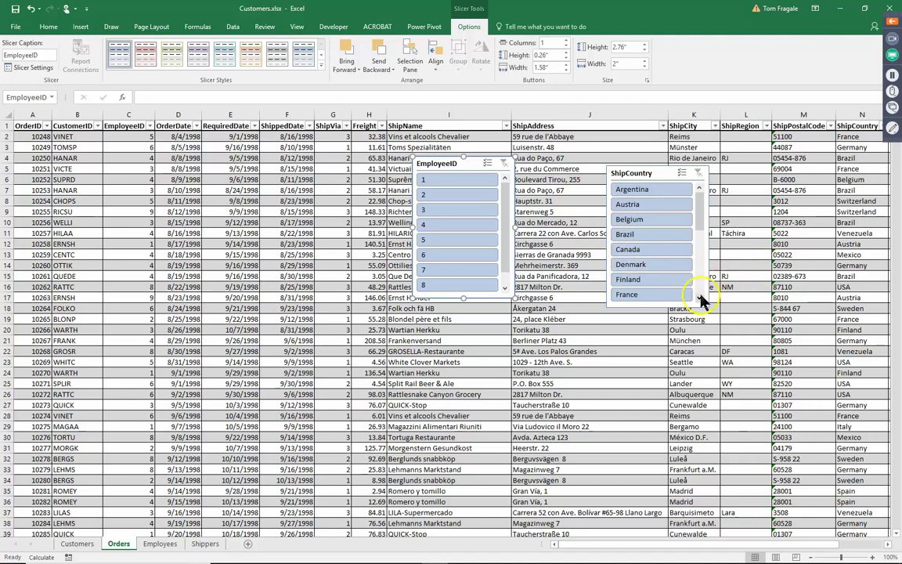
pyautogui.moveTo(653, 174); pyautogui.dragTo(623, 164)
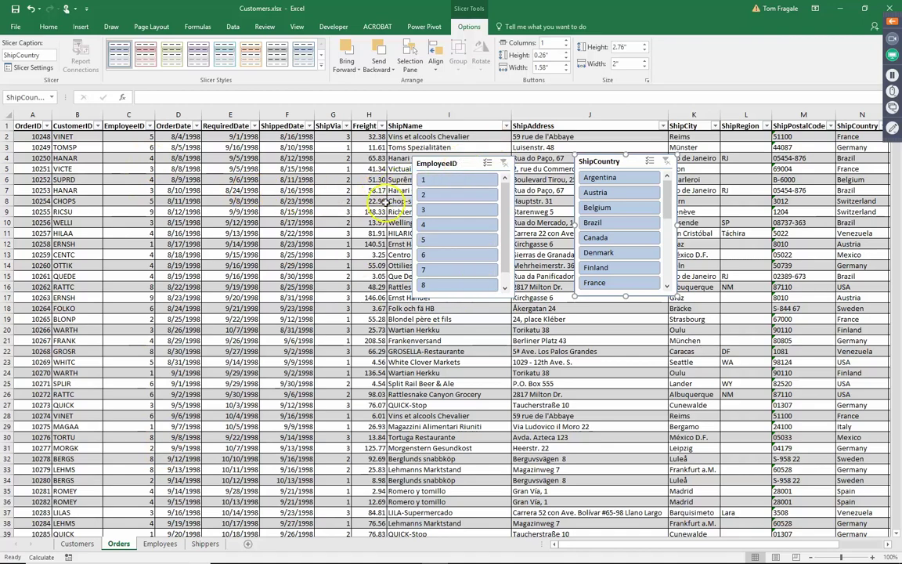
# Filter the orders with the slicers to EmployeeID 4 and ShipCountry Denmark, adding employees 3 and 6 by multi-select.
pyautogui.click(462, 232)
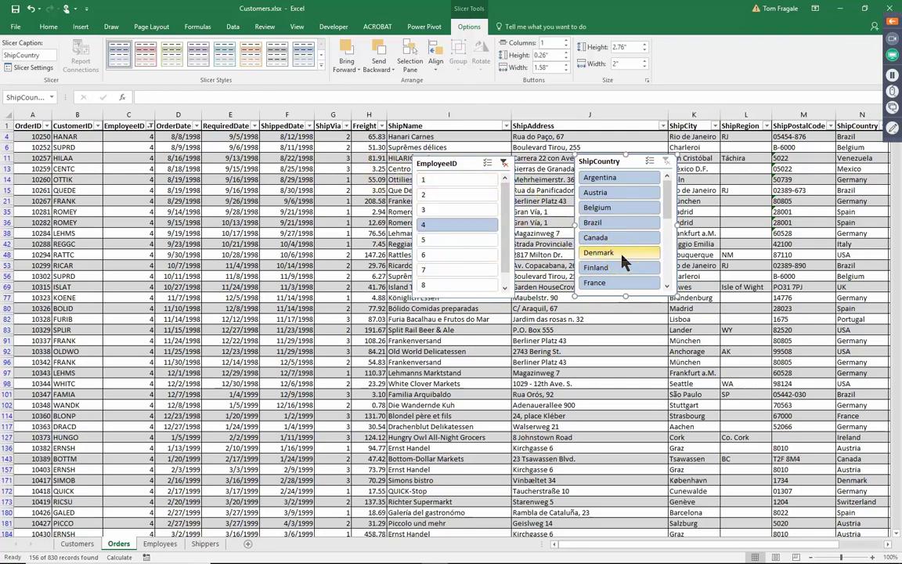
pyautogui.click(624, 256)
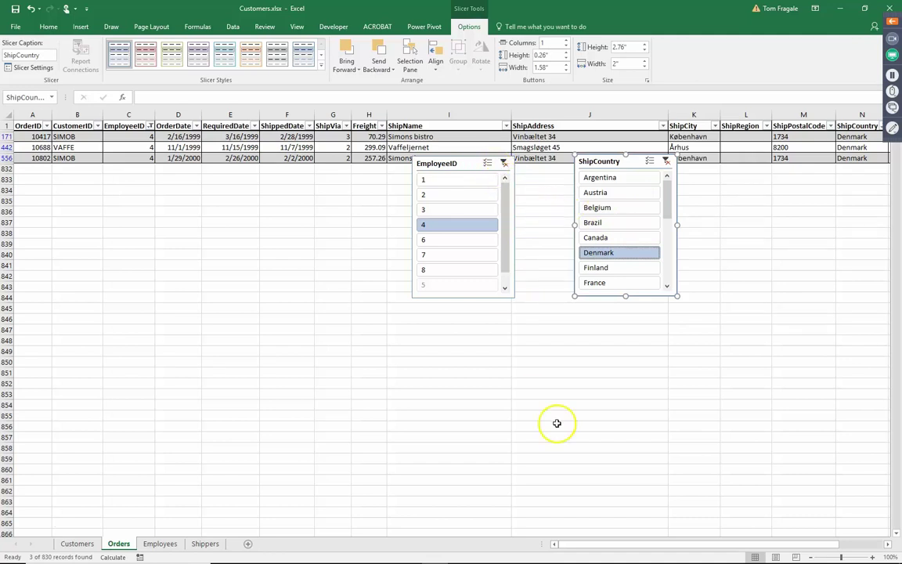
pyautogui.click(488, 165)
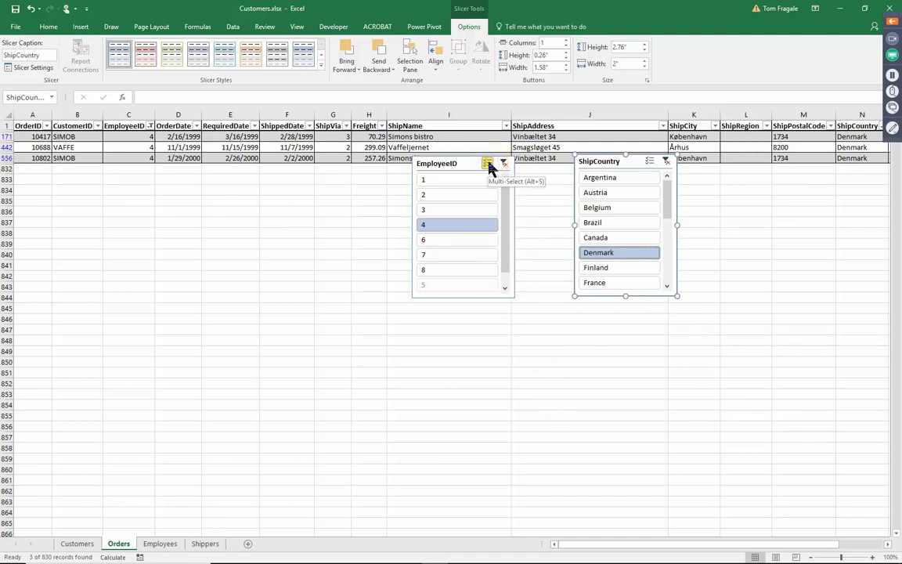
pyautogui.click(440, 209)
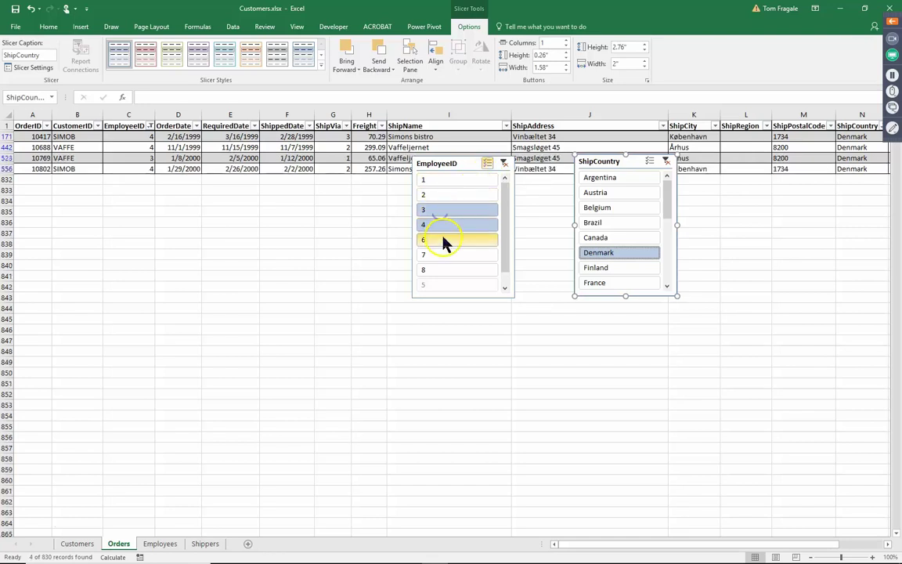
pyautogui.click(444, 242)
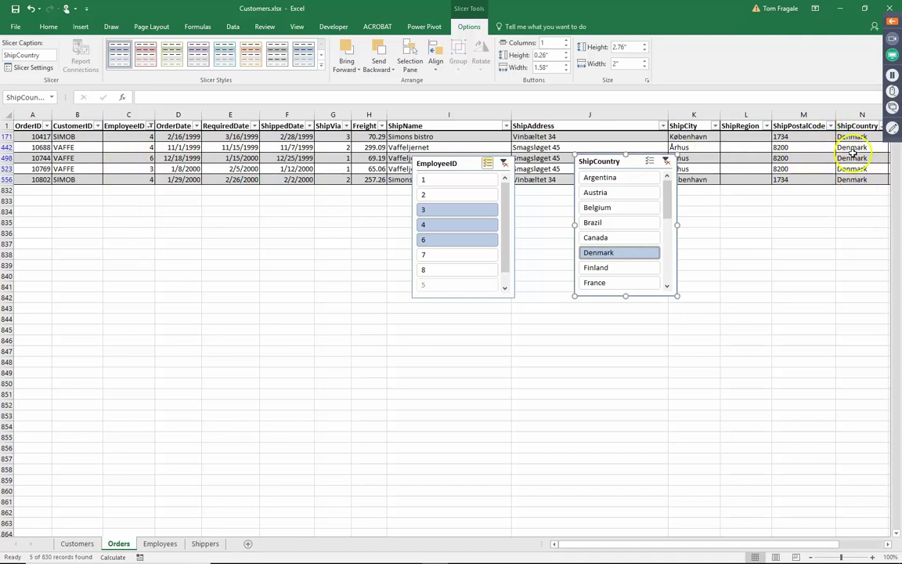
# Enable multi-select in the ShipCountry slicer and add Brazil and Finland to the filter.
pyautogui.click(650, 163)
pyautogui.click(627, 224)
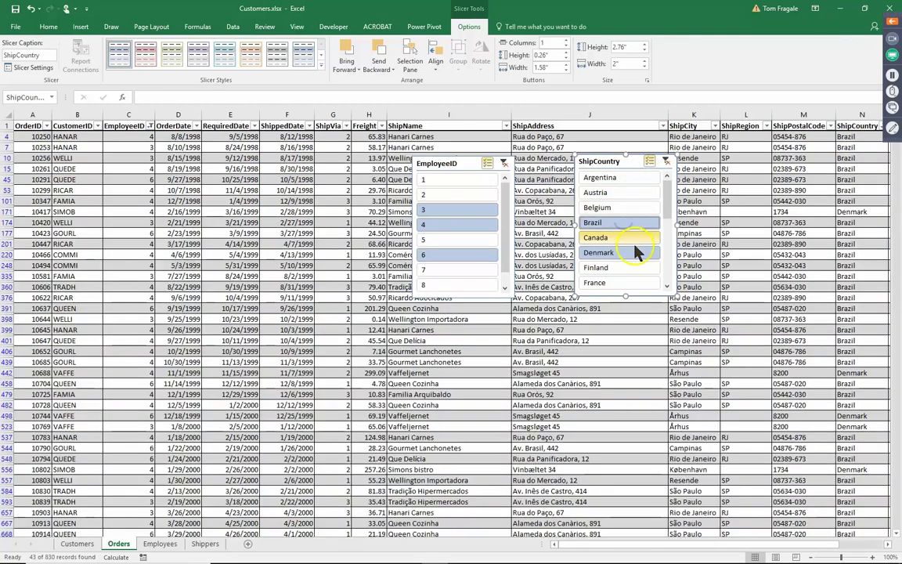
pyautogui.click(628, 267)
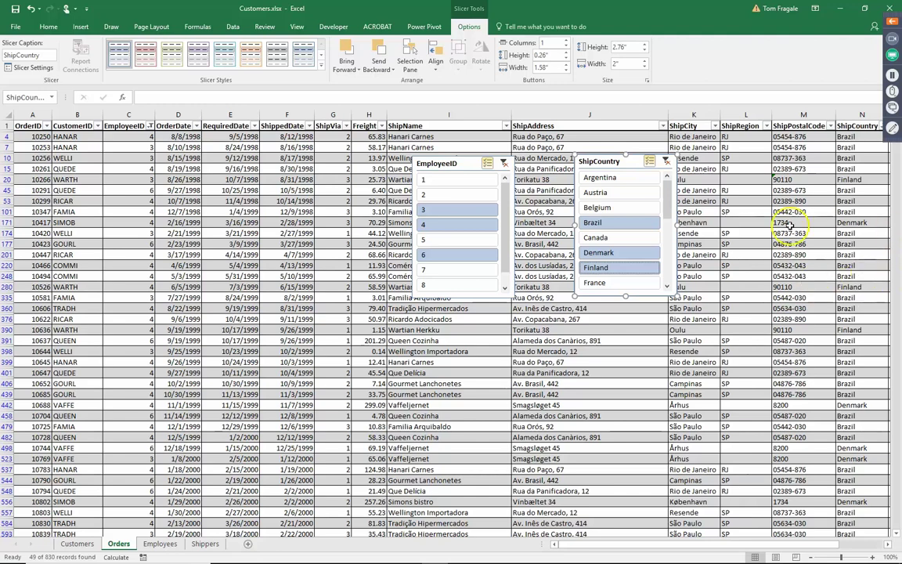
# Clear the filters of both slicers and delete the ShipCountry and EmployeeID slicers from the Orders sheet.
pyautogui.click(505, 164)
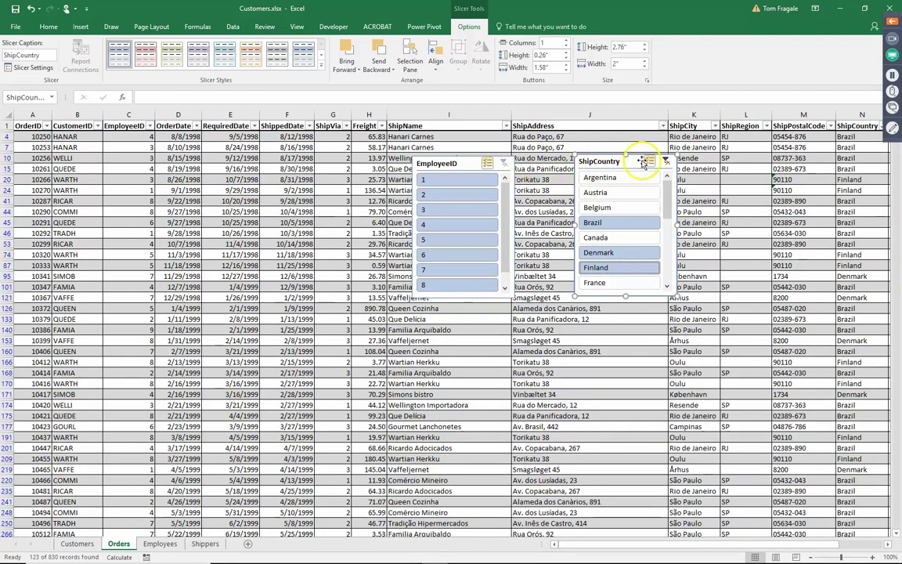
pyautogui.click(666, 165)
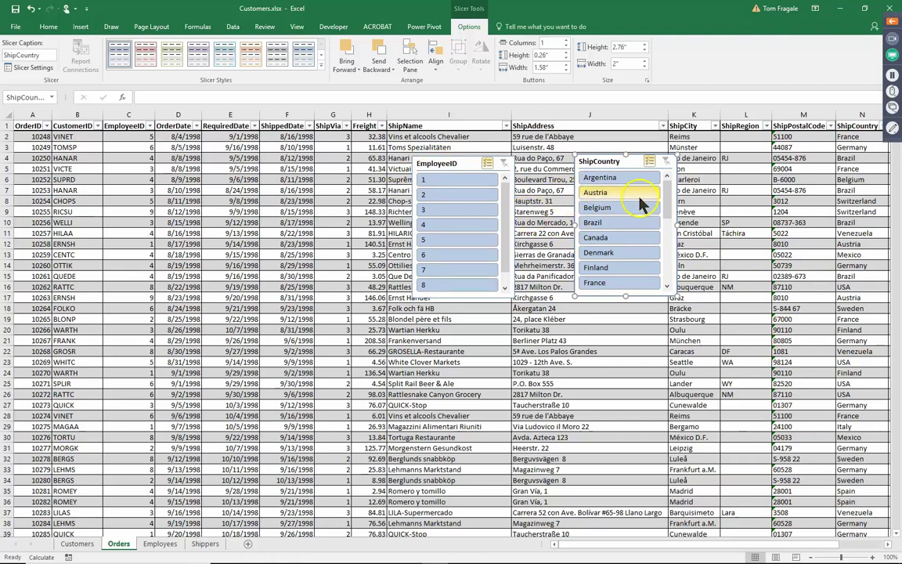
pyautogui.click(770, 320)
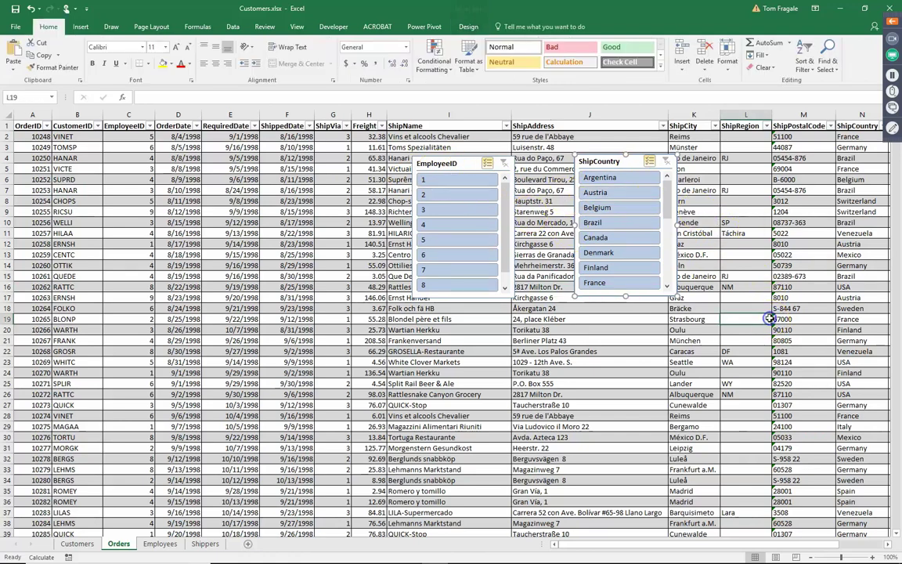
pyautogui.click(615, 165)
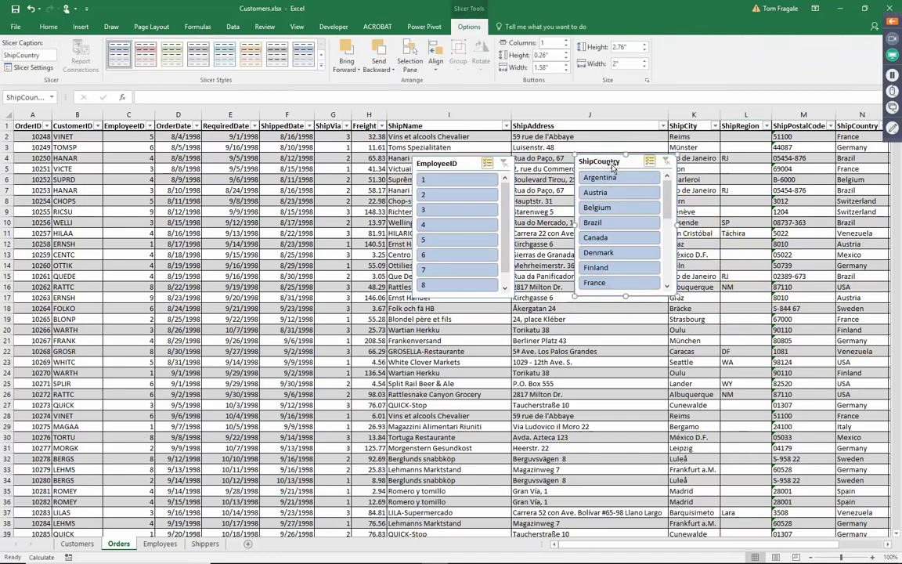
pyautogui.press('Delete')
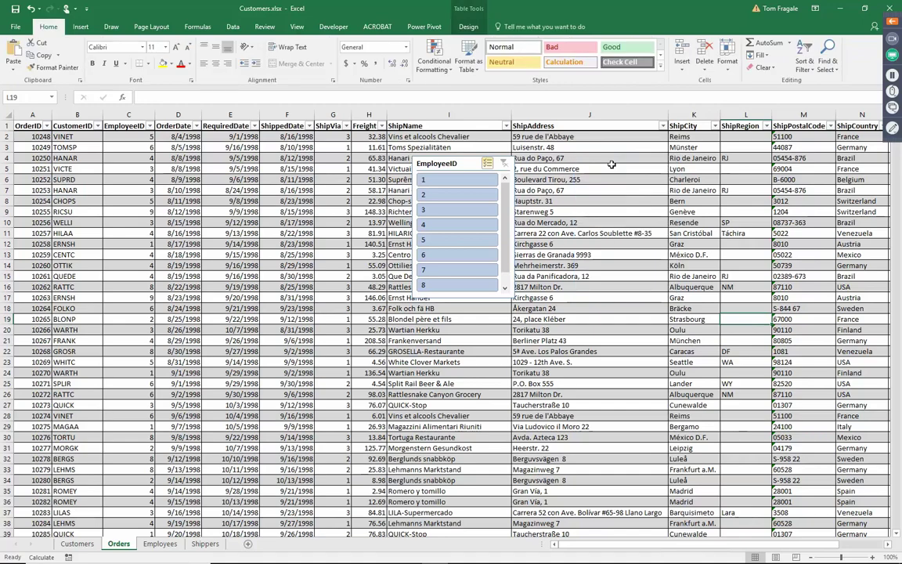
pyautogui.click(436, 166)
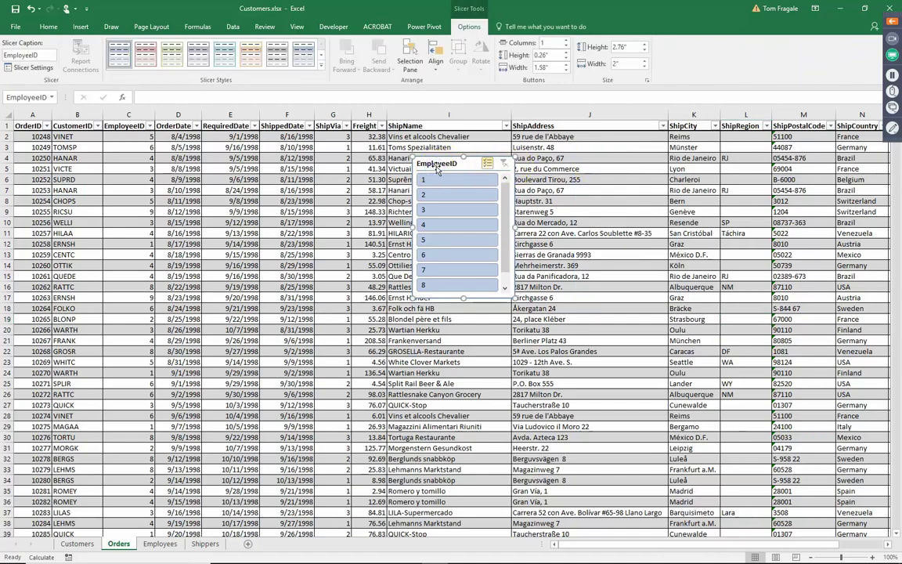
pyautogui.press('Delete')
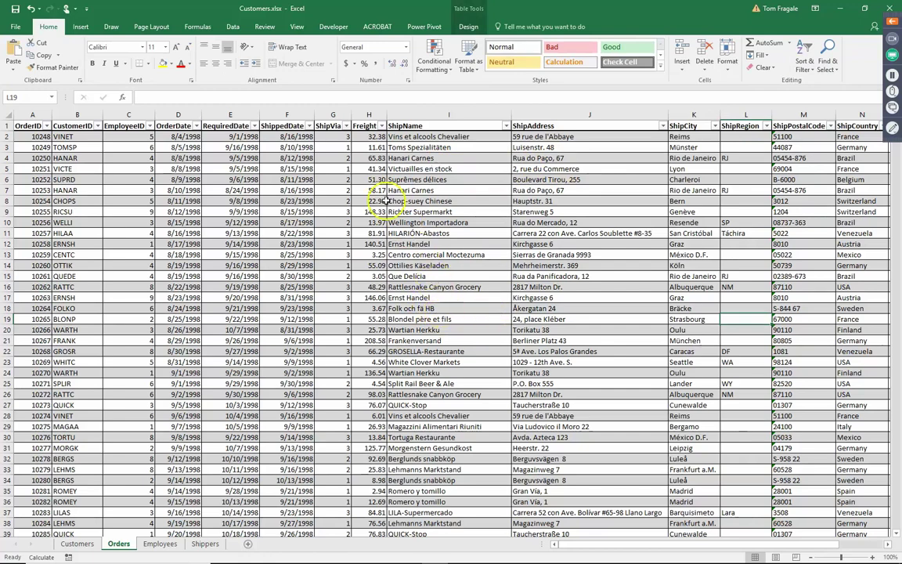
pyautogui.click(81, 26)
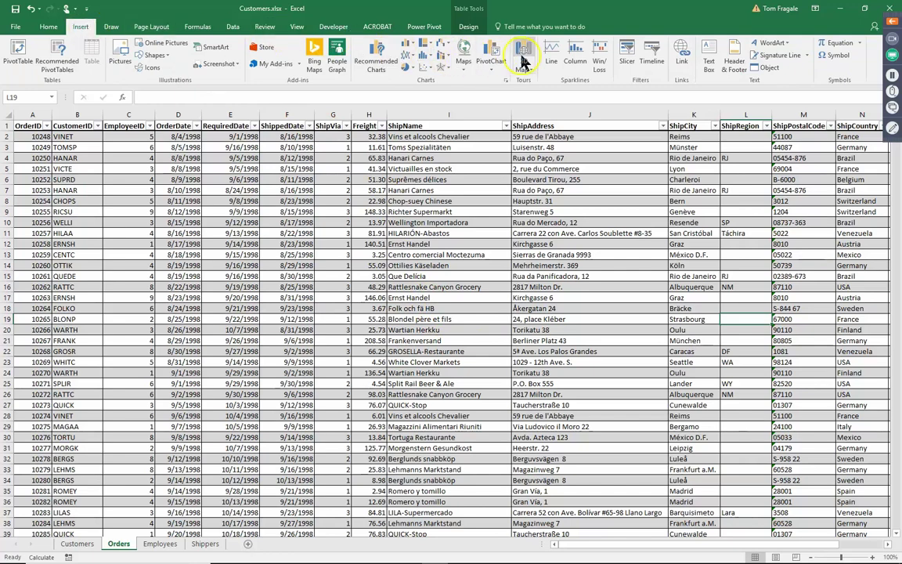
pyautogui.click(629, 57)
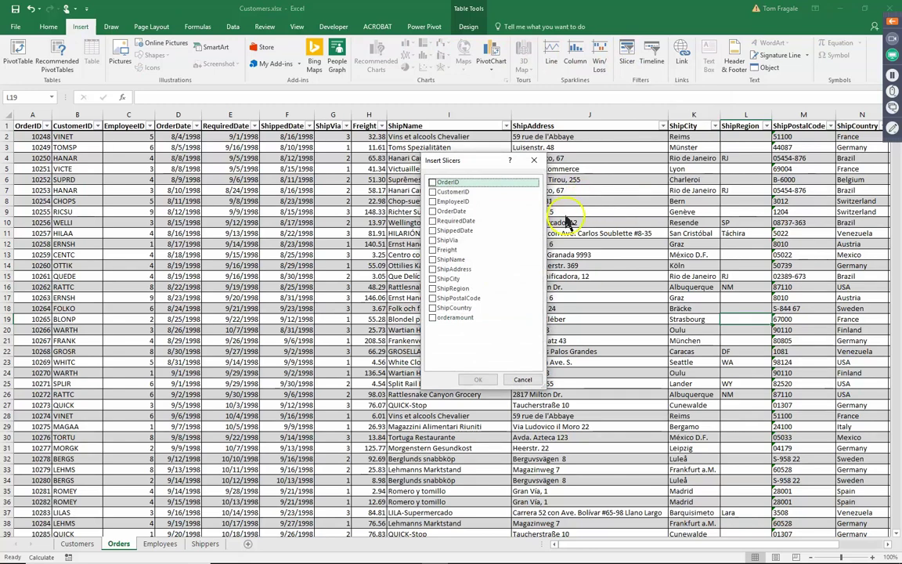
pyautogui.click(532, 161)
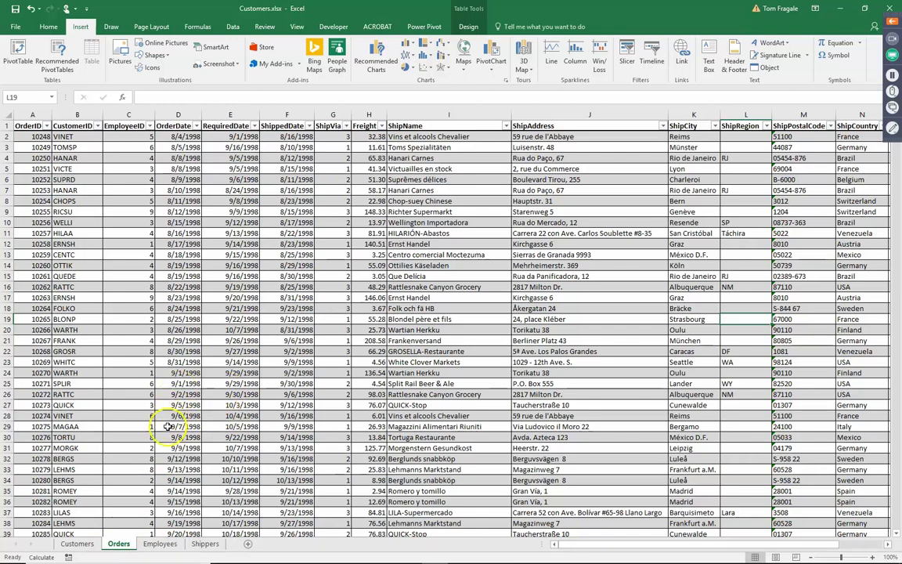
# Compare the Customers, Orders, Employees and Shippers sheets, examining which ID columns the Orders table shares with the other tables.
pyautogui.click(78, 546)
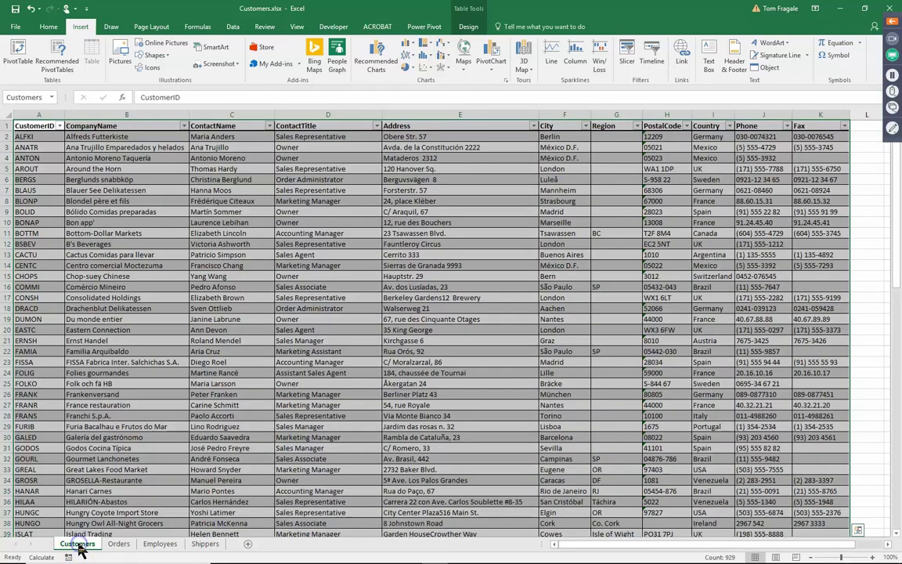
pyautogui.moveTo(166, 352); pyautogui.dragTo(196, 341)
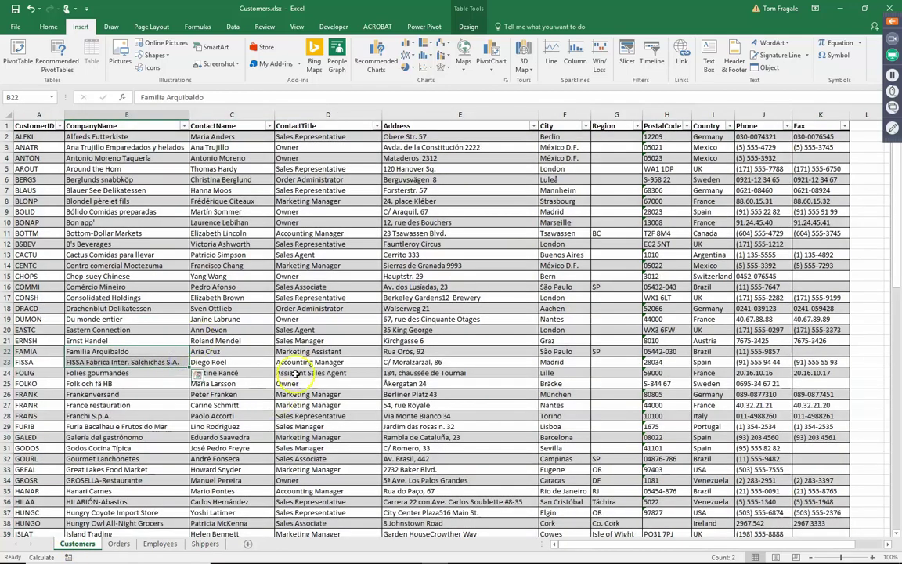
pyautogui.click(119, 546)
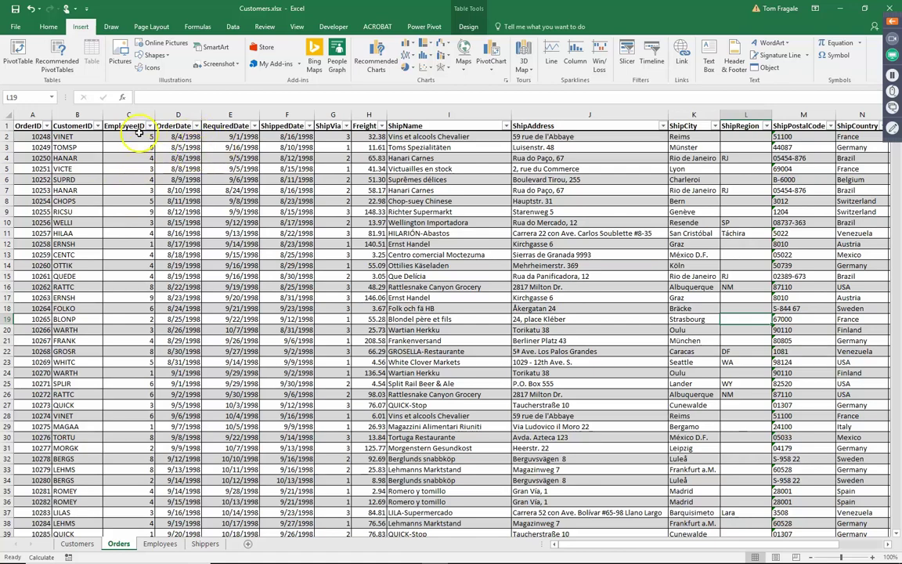
pyautogui.click(159, 544)
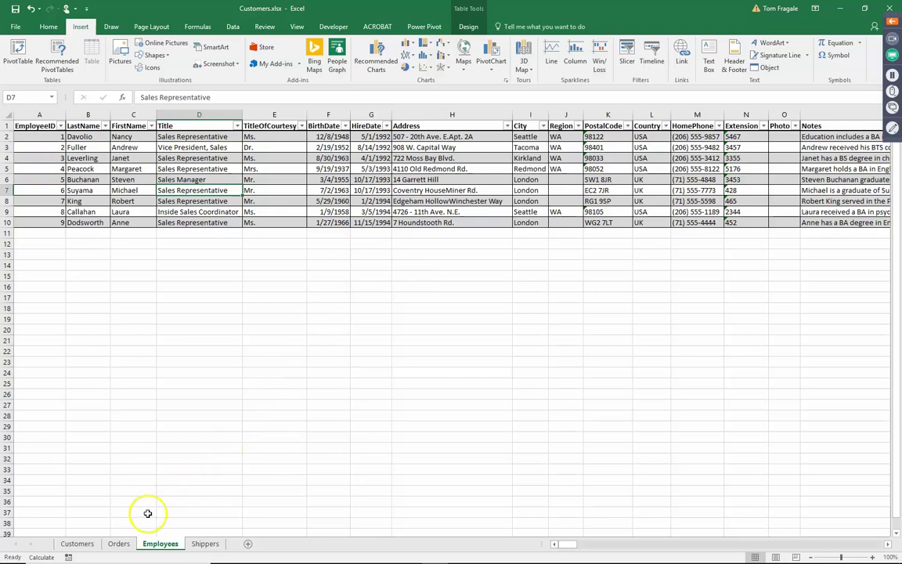
pyautogui.click(118, 544)
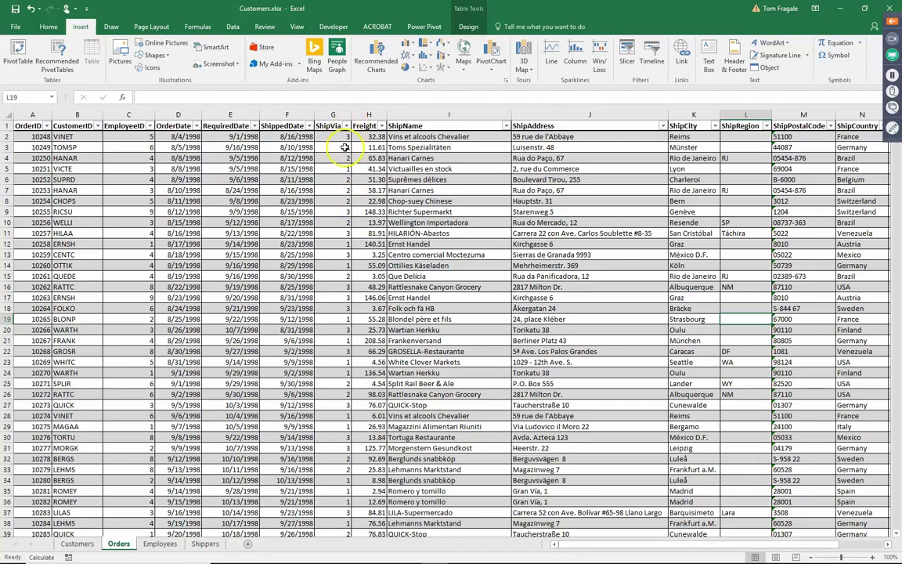
pyautogui.moveTo(201, 548)
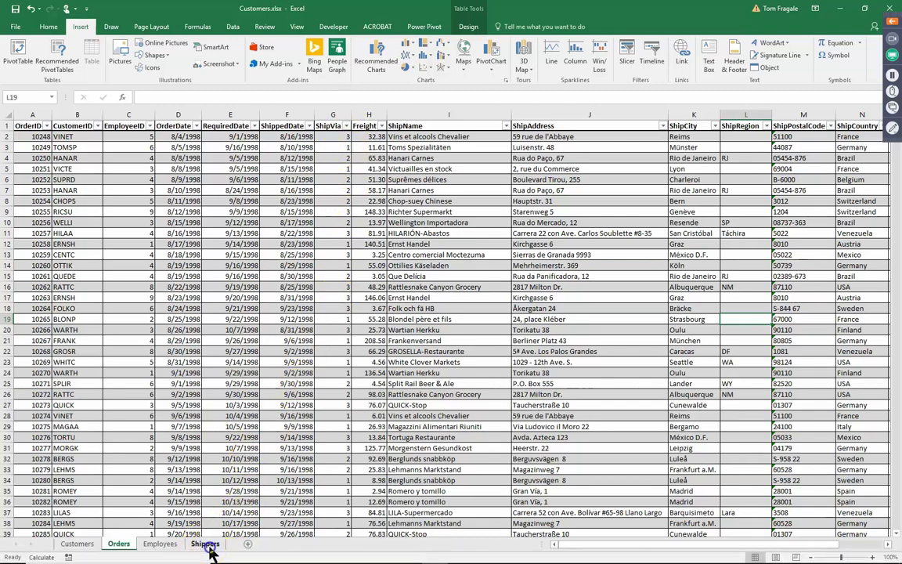
pyautogui.click(206, 544)
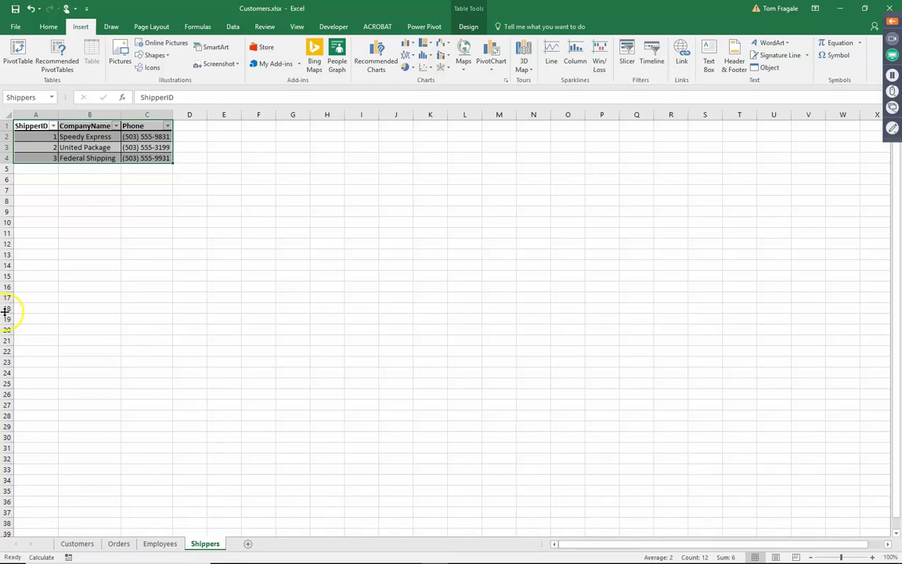
pyautogui.click(90, 137)
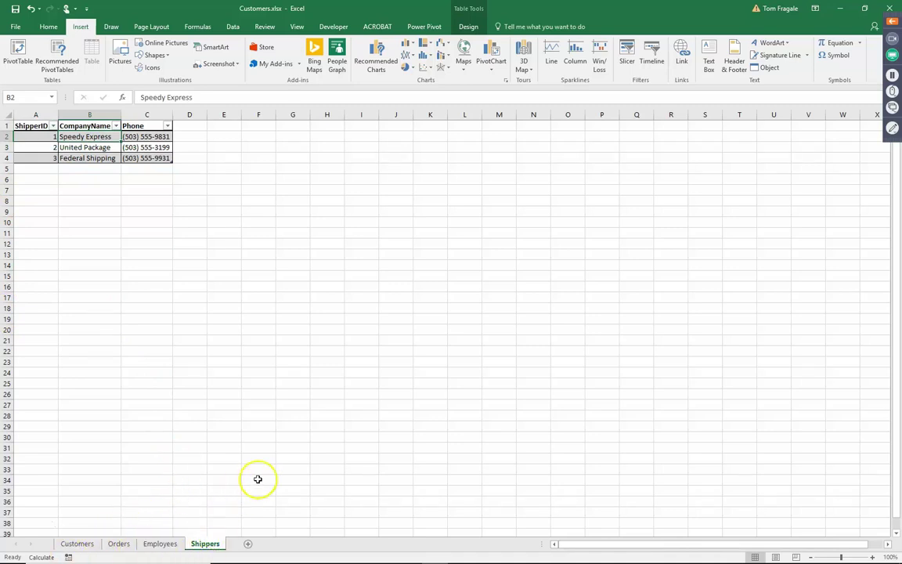
# Create a PivotTable from the customers1 table on a new worksheet, add it to the Data Model, and show all workbook tables in the field list.
pyautogui.click(78, 545)
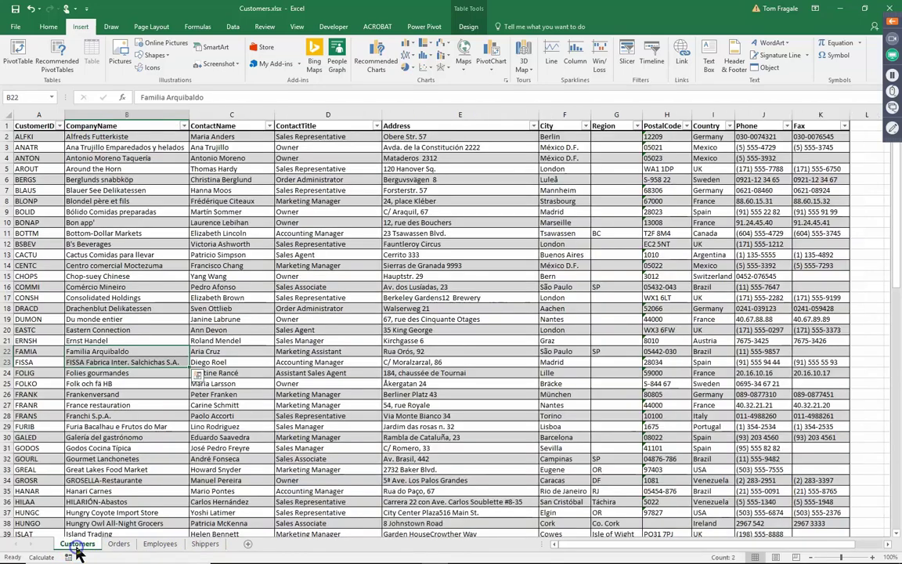
pyautogui.click(310, 233)
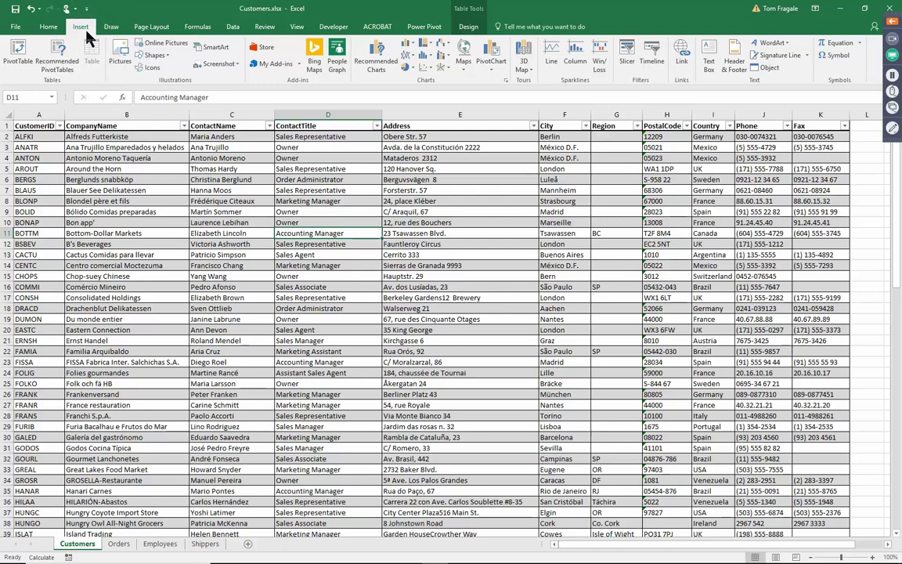
pyautogui.click(9, 59)
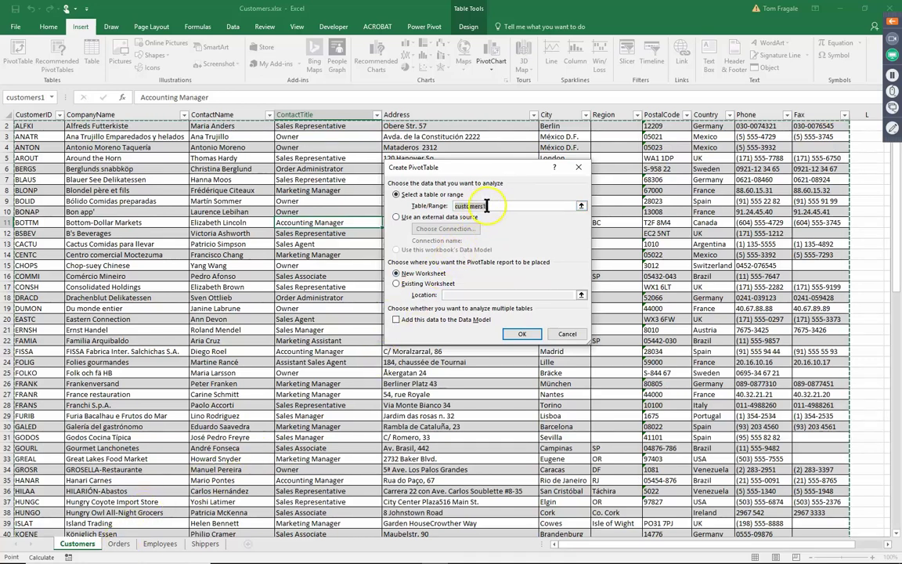
pyautogui.click(486, 205)
pyautogui.click(397, 320)
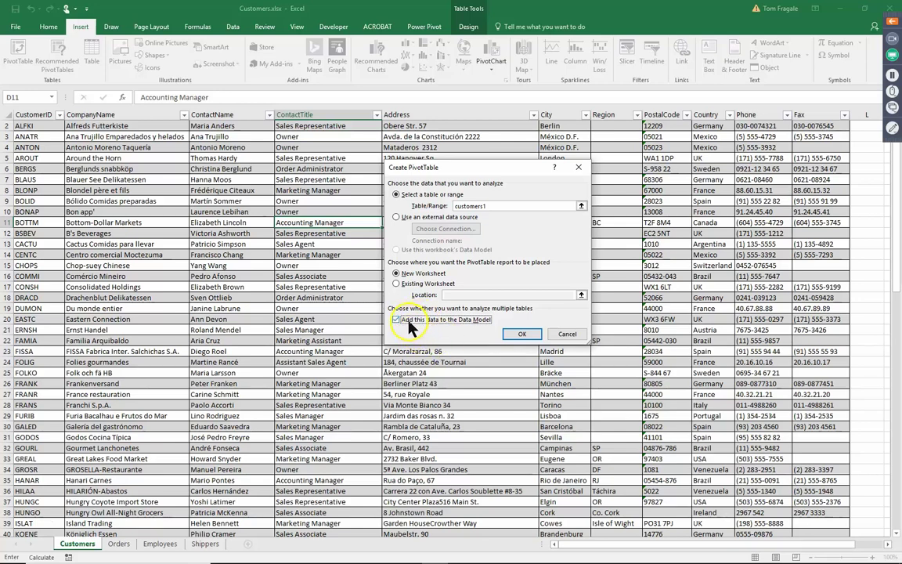
pyautogui.click(522, 334)
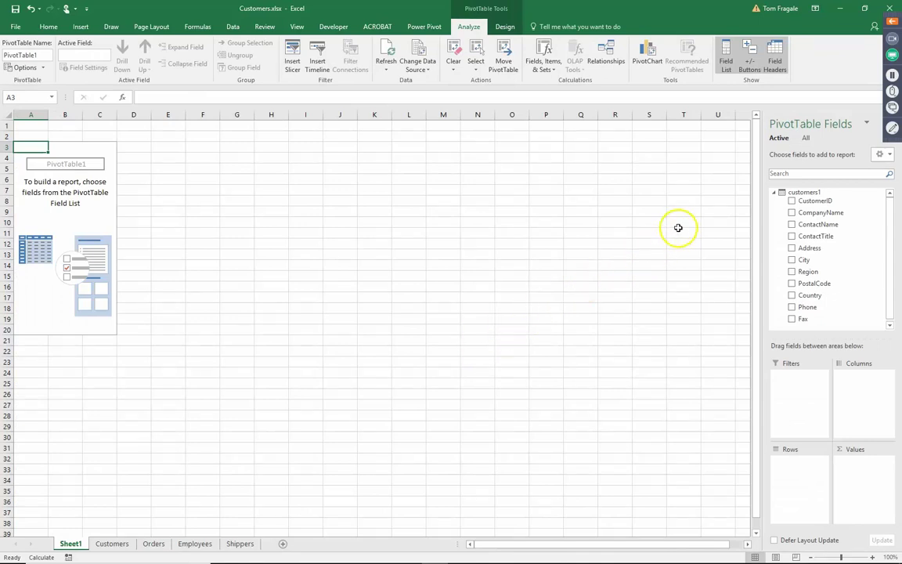
pyautogui.click(807, 139)
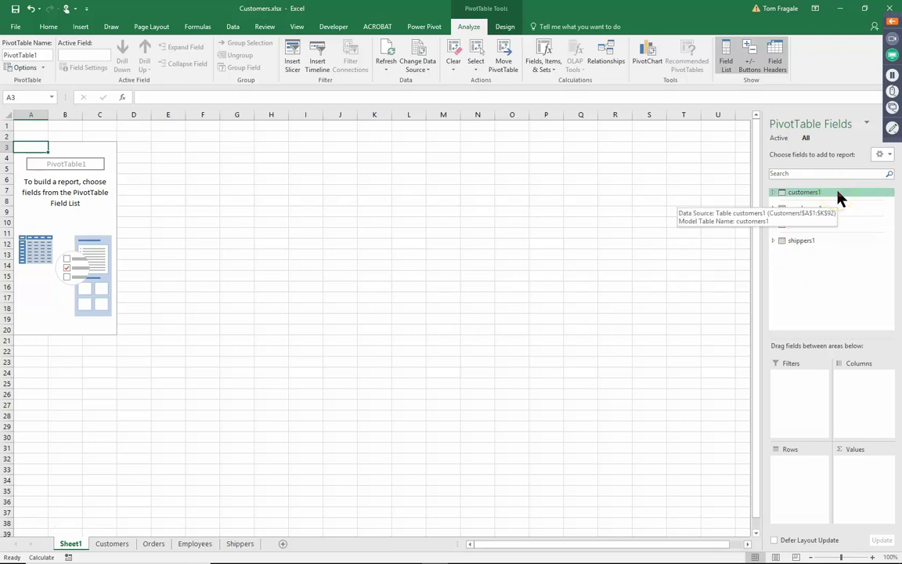
pyautogui.click(838, 213)
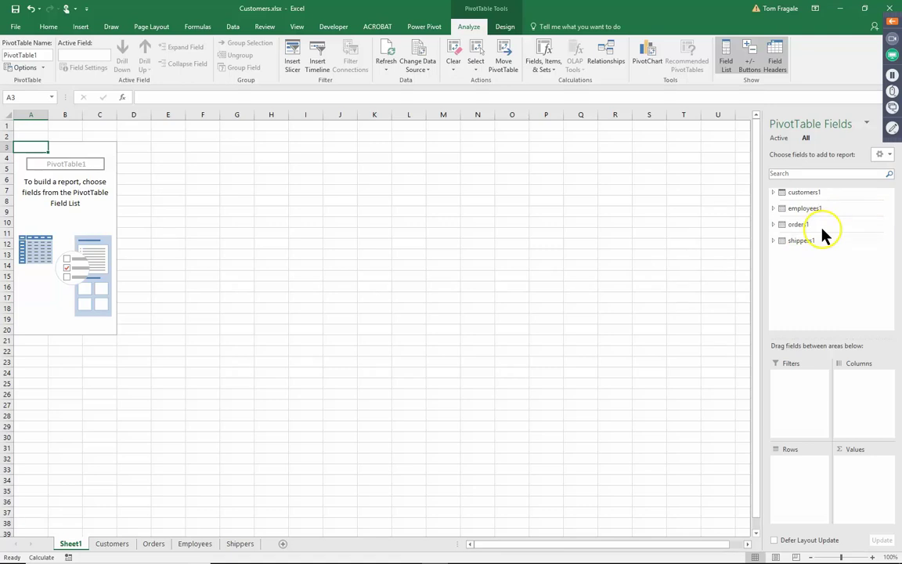
# Switch to PowerPoint, review slides 3 to 7 on formatting tables and creating a PivotTable, and return to the Excel workbook.
pyautogui.moveTo(409, 555)
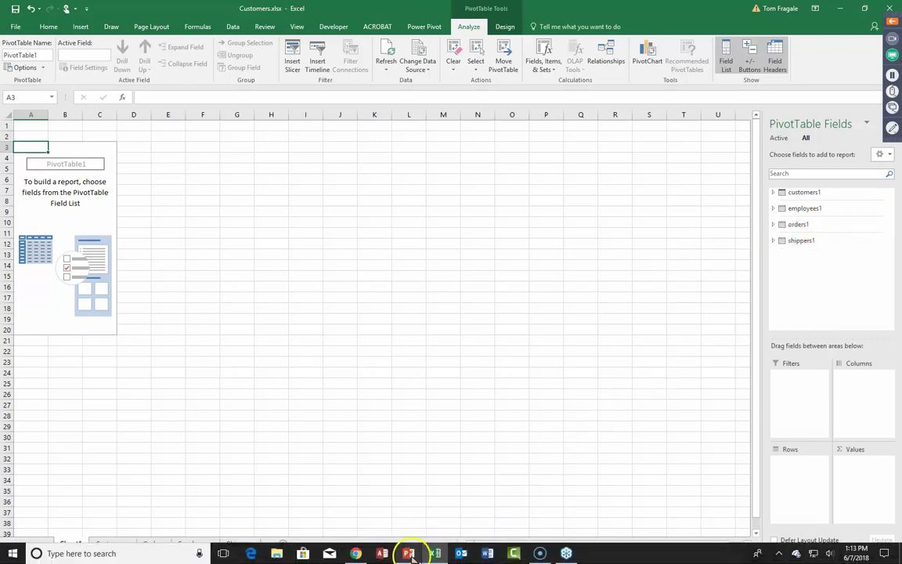
pyautogui.click(409, 553)
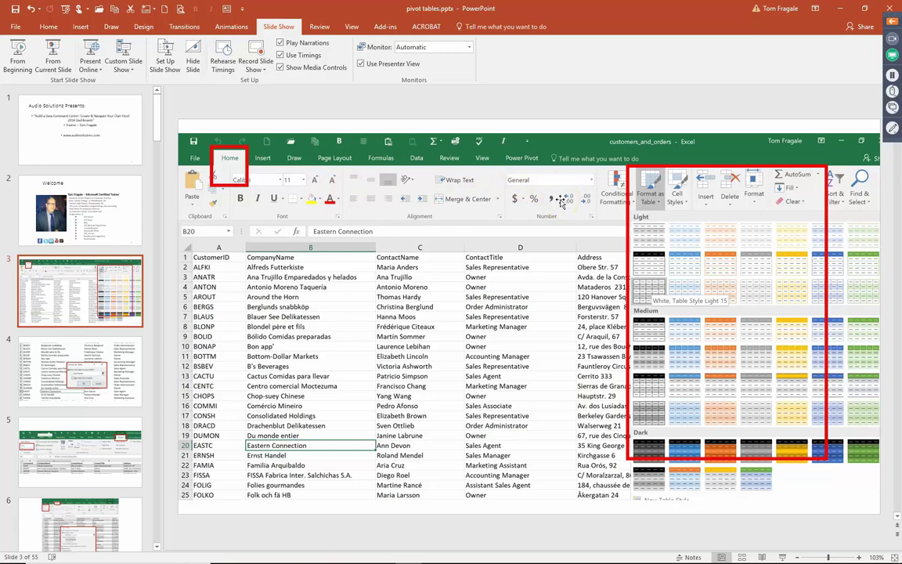
pyautogui.press('pagedown')
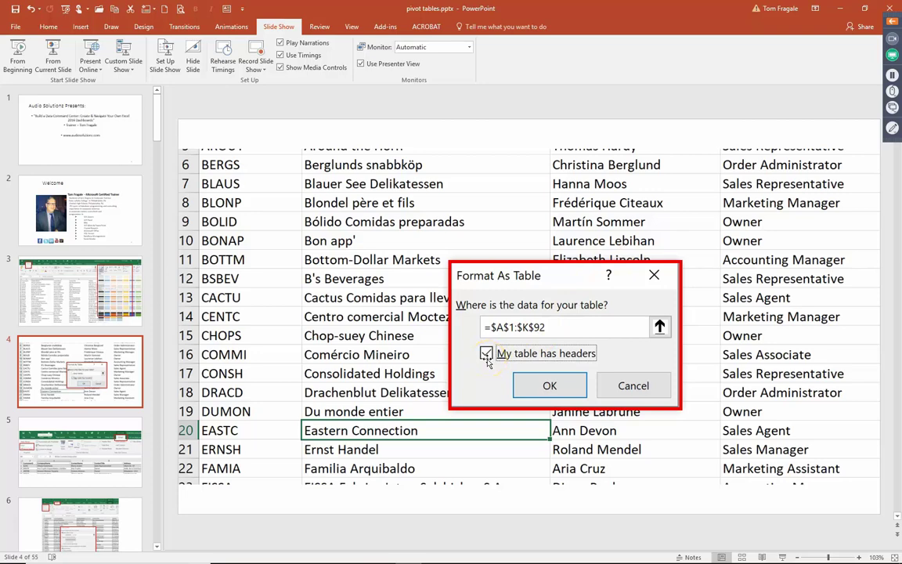
pyautogui.press('pagedown')
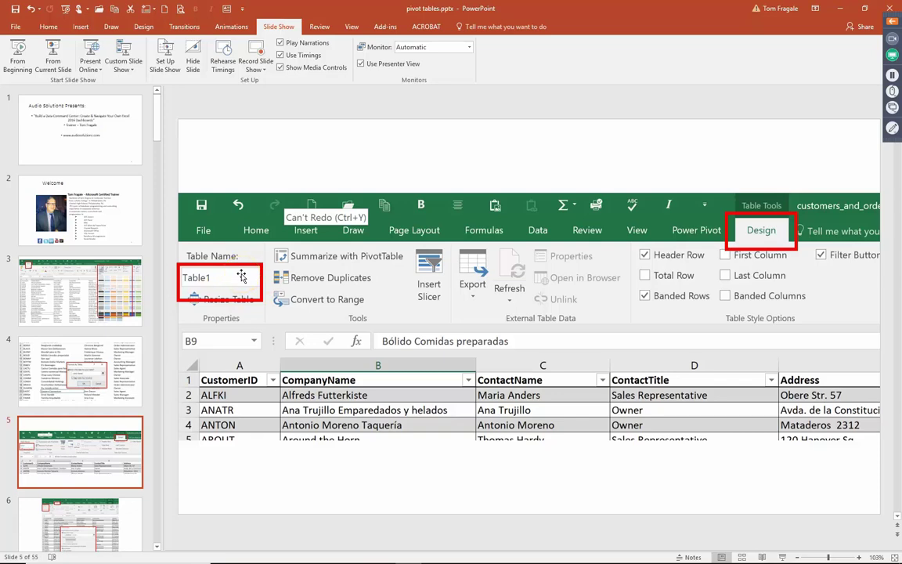
pyautogui.scroll(-1, 242, 277)
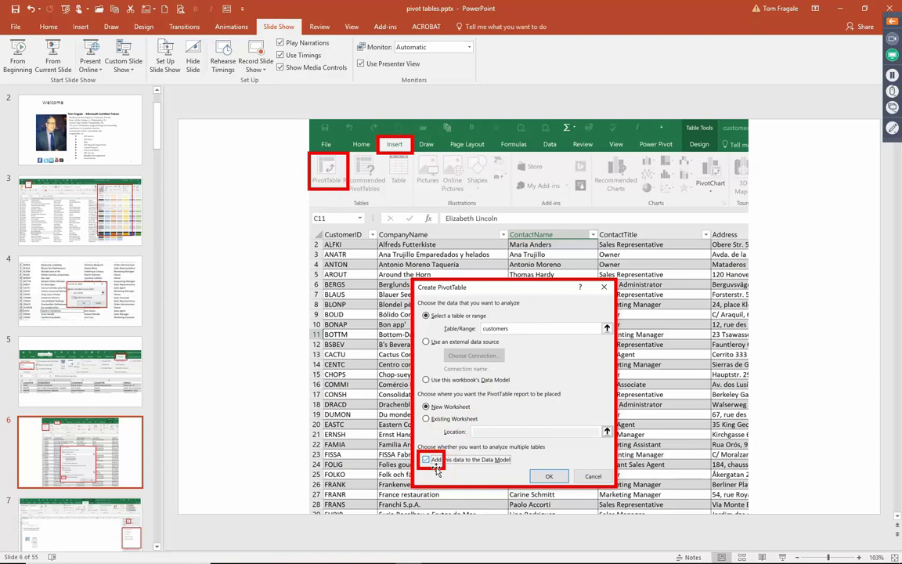
pyautogui.scroll(-1, 436, 470)
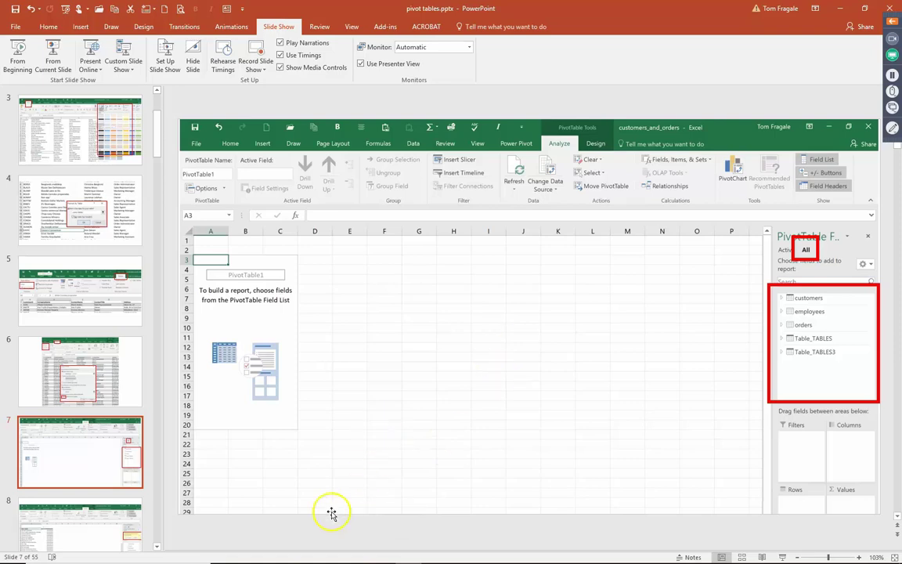
pyautogui.moveTo(336, 560)
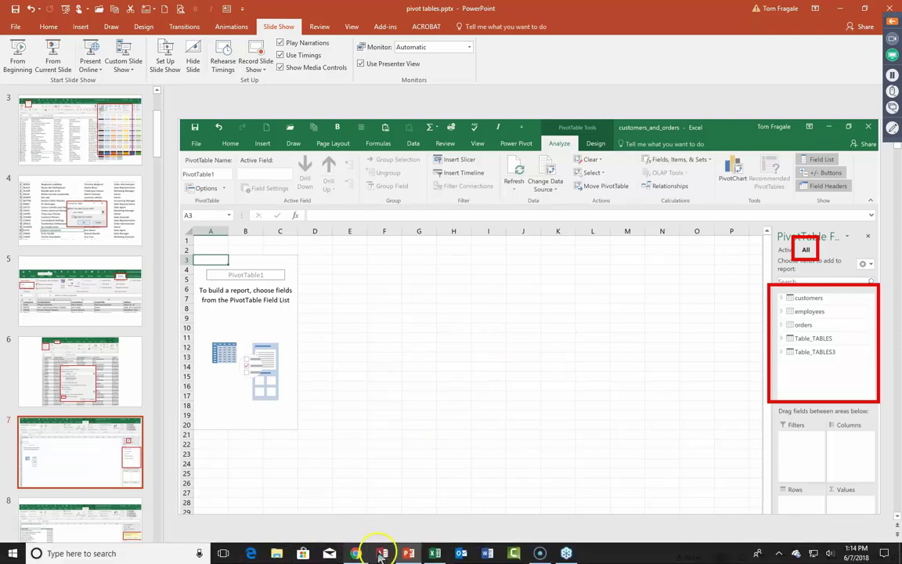
pyautogui.click(434, 554)
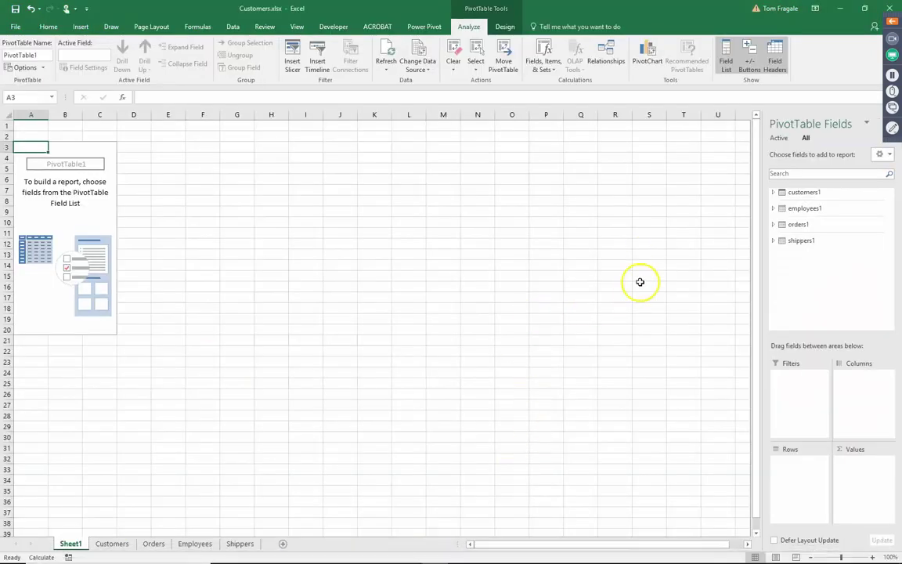
# Add CompanyName from customers1 to the PivotTable's rows and orderamount from orders1 to its values.
pyautogui.click(772, 193)
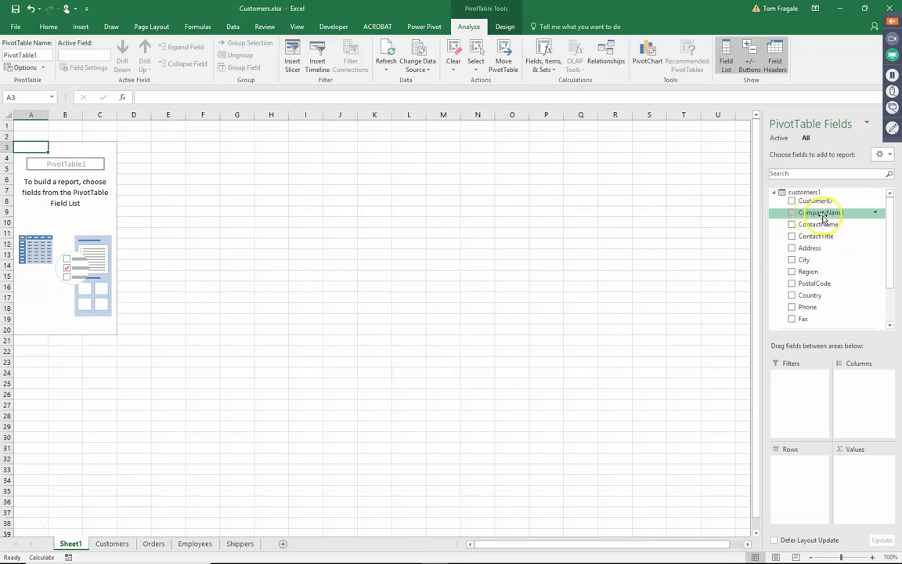
pyautogui.moveTo(822, 216); pyautogui.dragTo(806, 490)
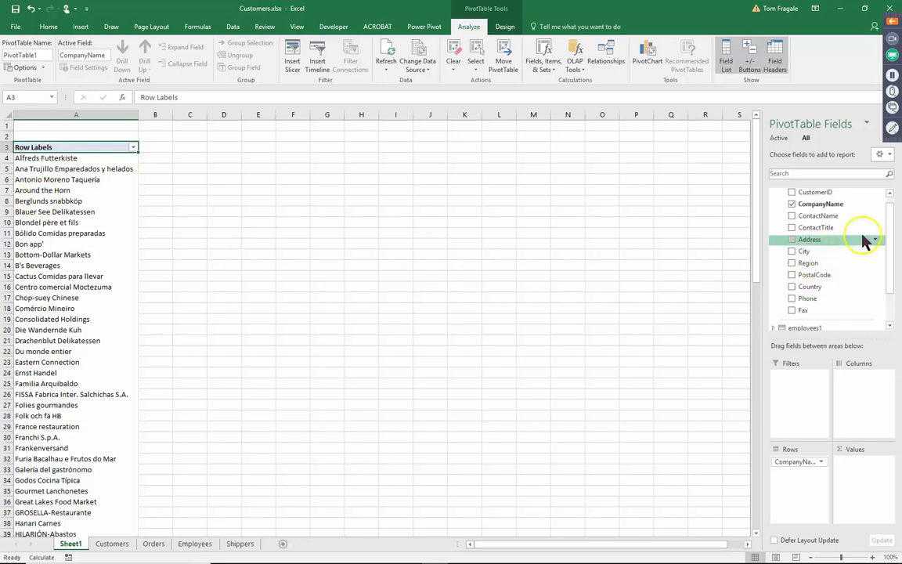
pyautogui.moveTo(893, 222)
pyautogui.mouseDown()
pyautogui.moveTo(893, 213)
pyautogui.moveTo(891, 255)
pyautogui.moveTo(876, 249)
pyautogui.moveTo(893, 237)
pyautogui.mouseUp()
pyautogui.moveTo(773, 303); pyautogui.dragTo(774, 304)
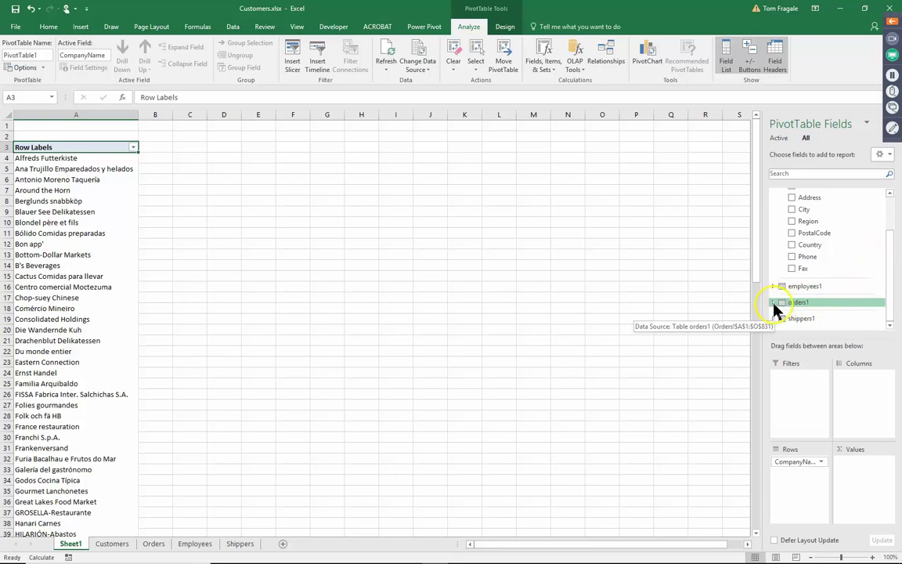
pyautogui.click(774, 304)
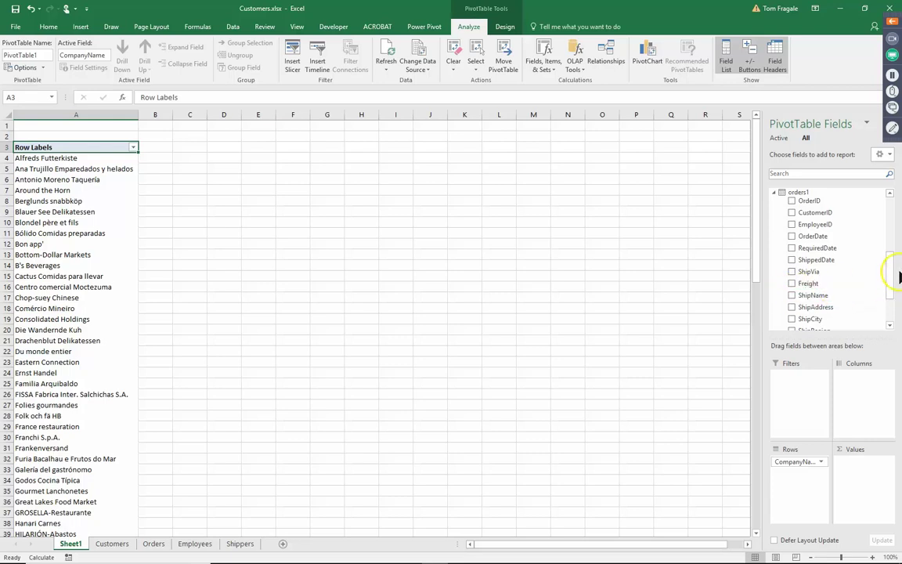
pyautogui.moveTo(893, 267); pyautogui.dragTo(893, 288)
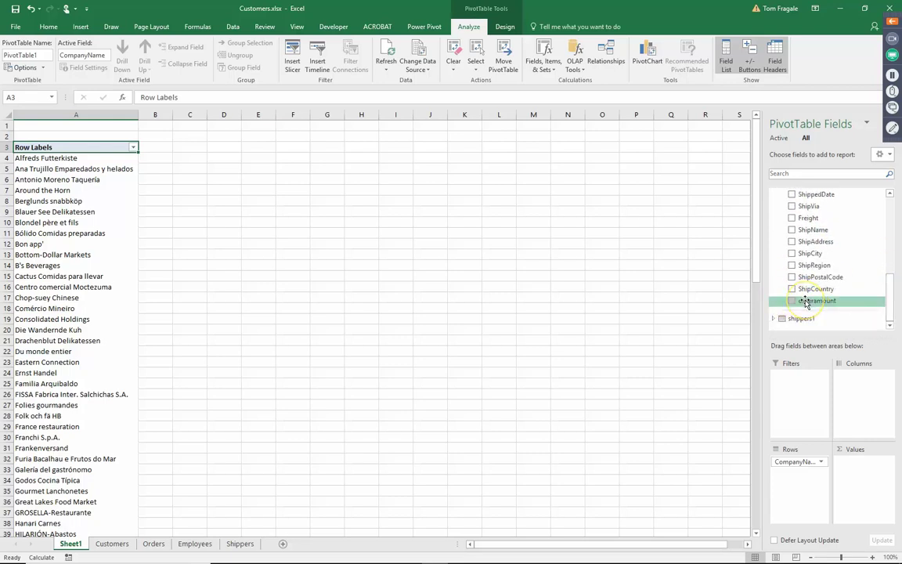
pyautogui.moveTo(806, 302); pyautogui.dragTo(866, 489)
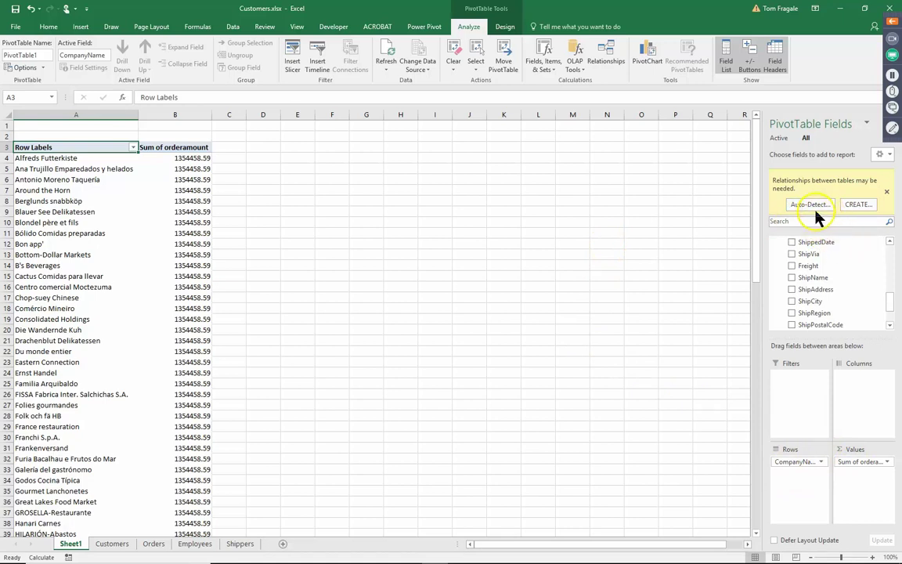
# Create a relationship from the CustomerID column of orders1 to the CustomerID column of customers1.
pyautogui.click(859, 207)
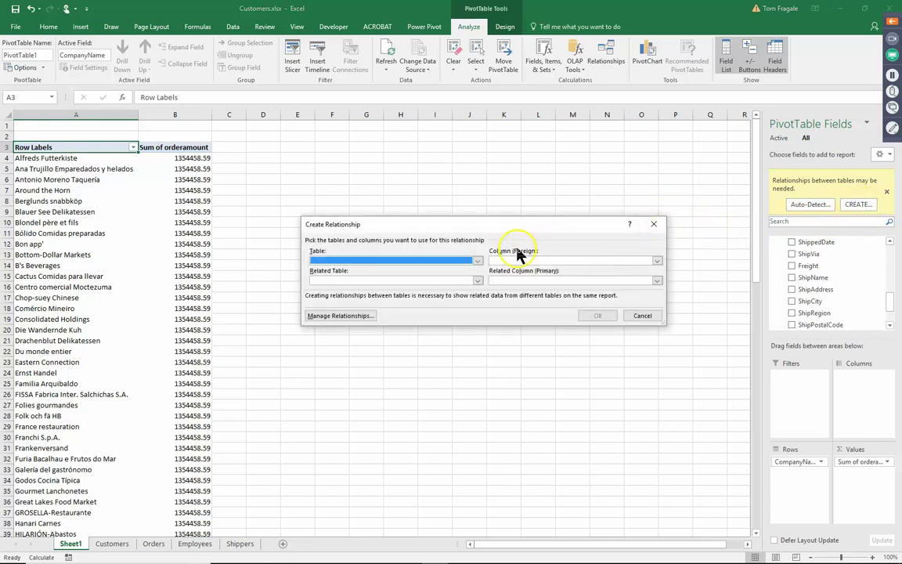
pyautogui.click(478, 262)
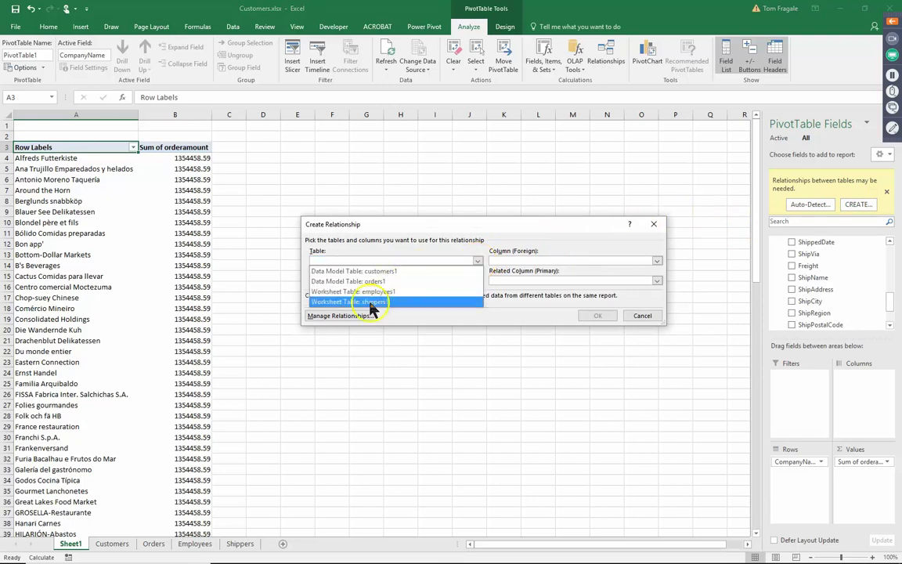
pyautogui.click(415, 282)
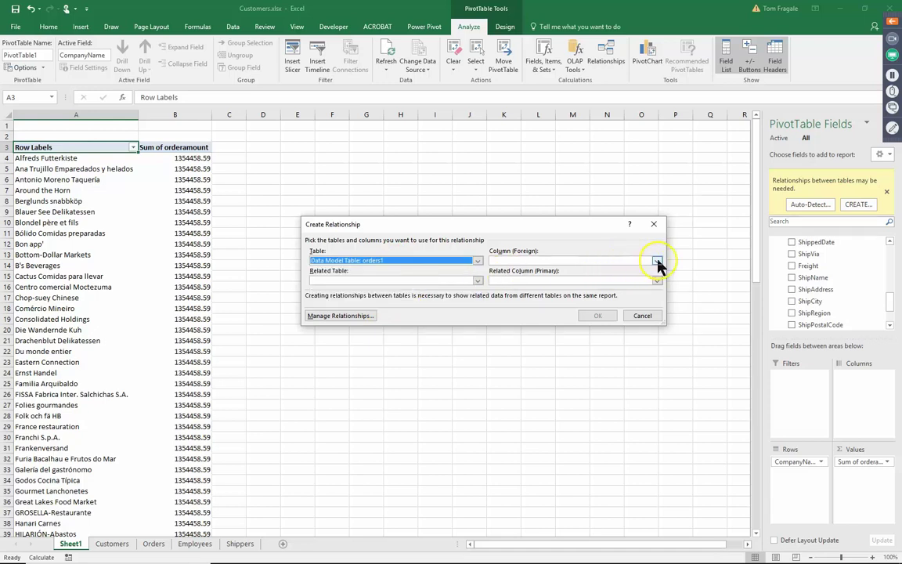
pyautogui.click(656, 261)
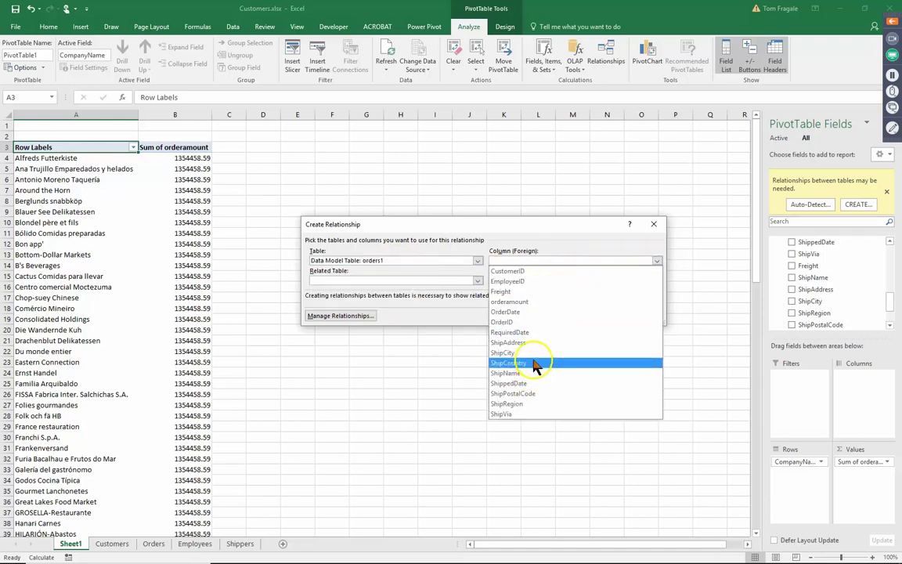
pyautogui.click(547, 272)
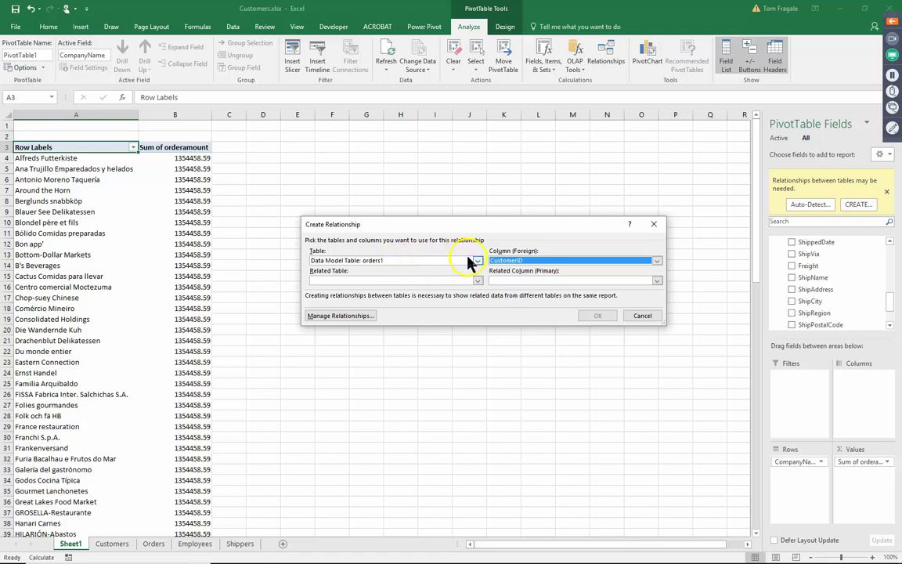
pyautogui.click(477, 280)
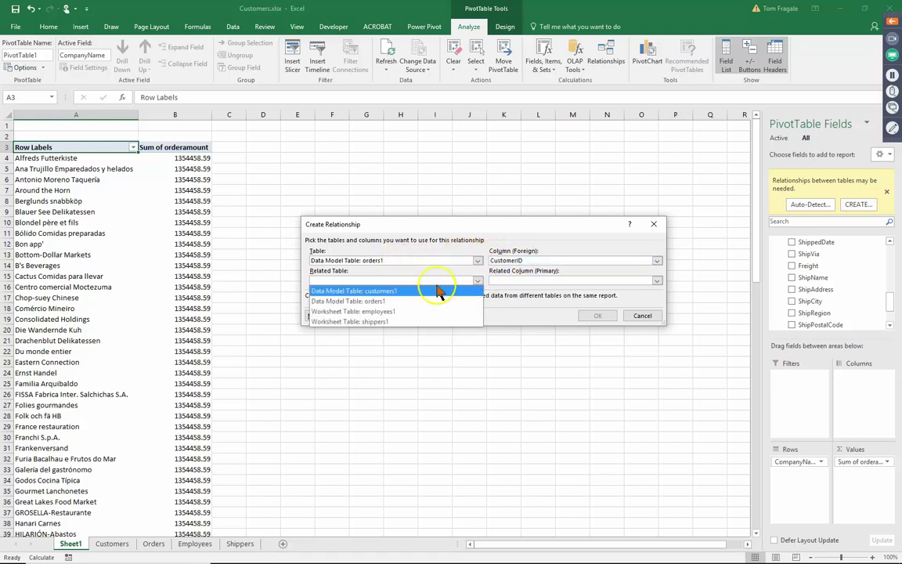
pyautogui.click(391, 295)
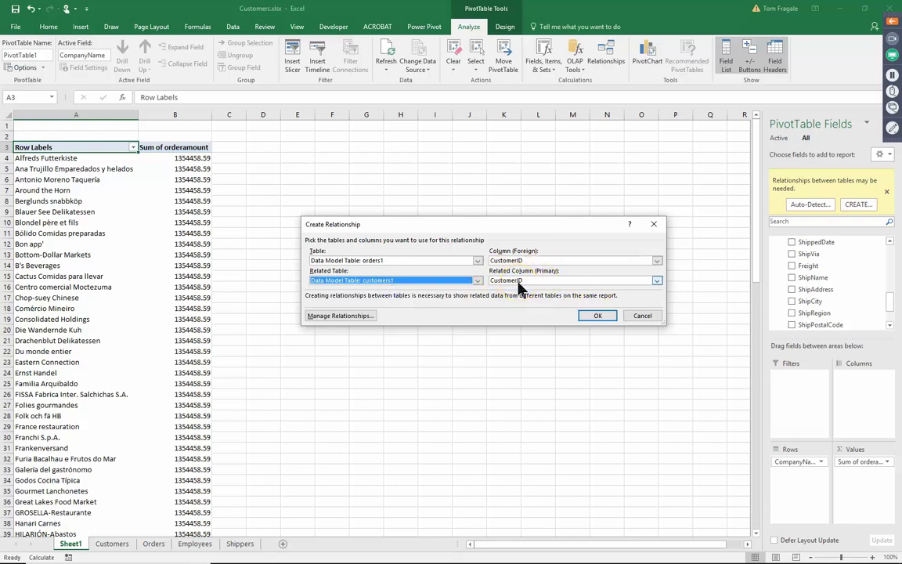
pyautogui.click(658, 282)
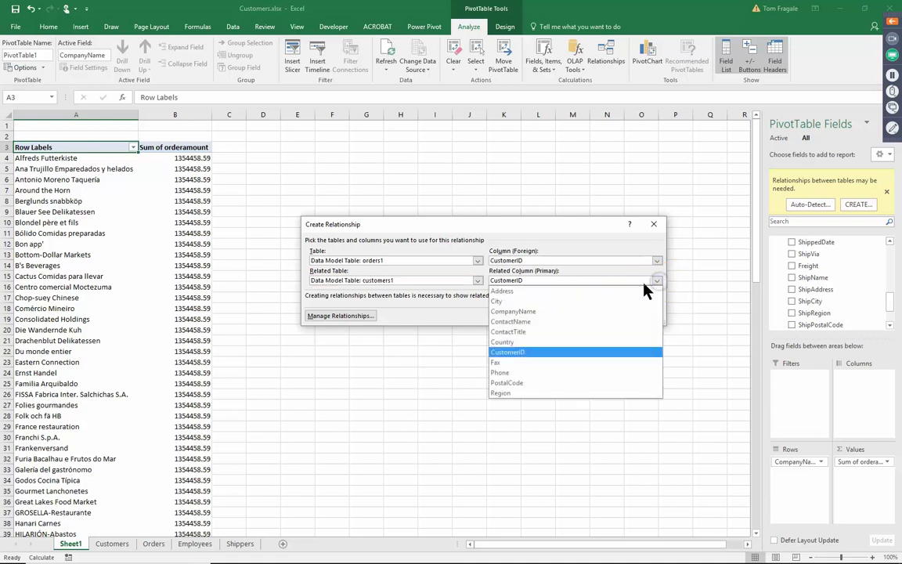
pyautogui.click(539, 262)
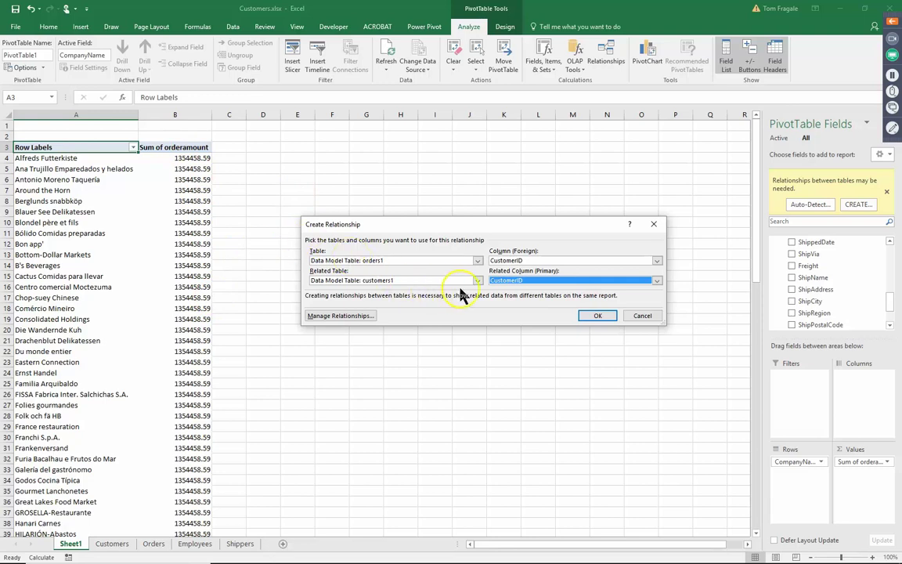
pyautogui.click(599, 314)
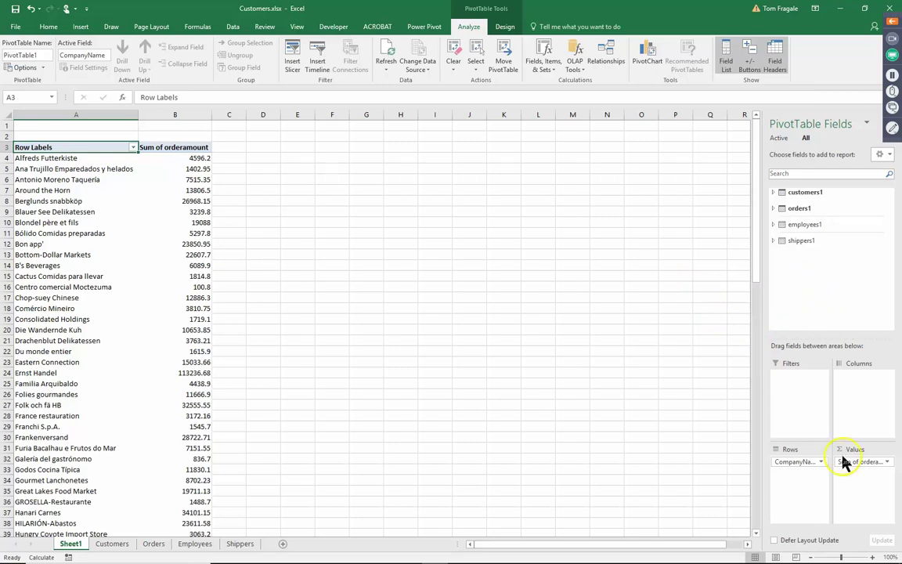
# Expand the employees1 table in the field list and look through its fields.
pyautogui.moveTo(846, 462); pyautogui.dragTo(729, 195)
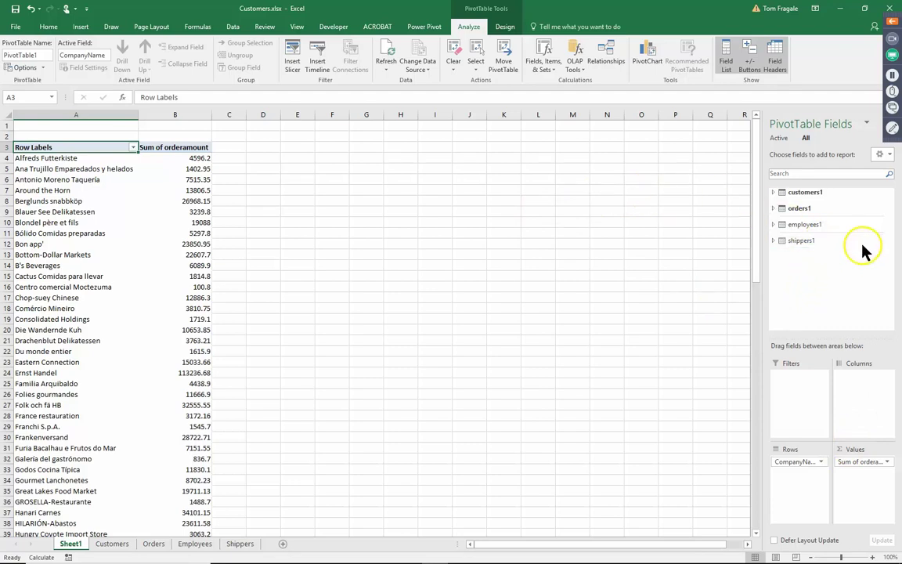
pyautogui.click(774, 225)
pyautogui.moveTo(843, 265); pyautogui.dragTo(843, 265)
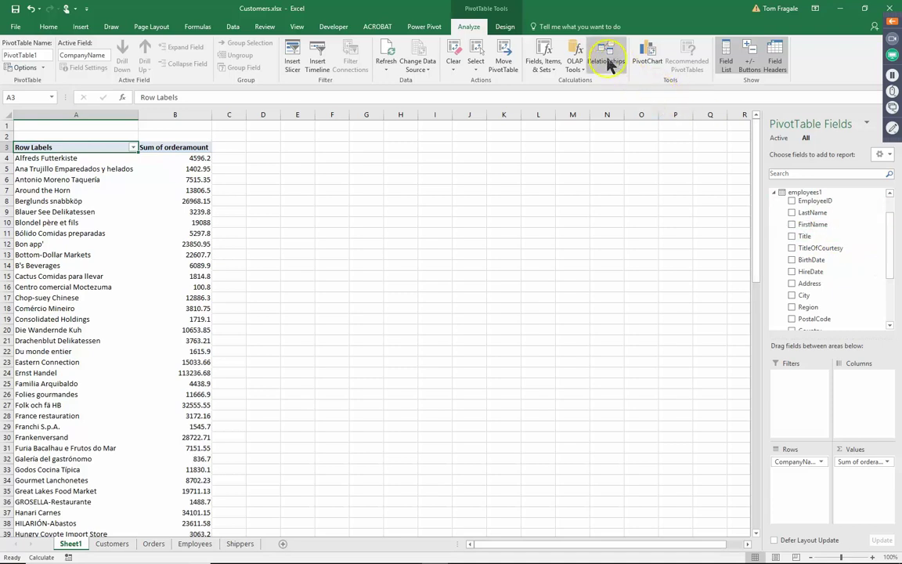
# Insert a slicer for the LastName field of employees1, choosing from all workbook tables.
pyautogui.click(188, 223)
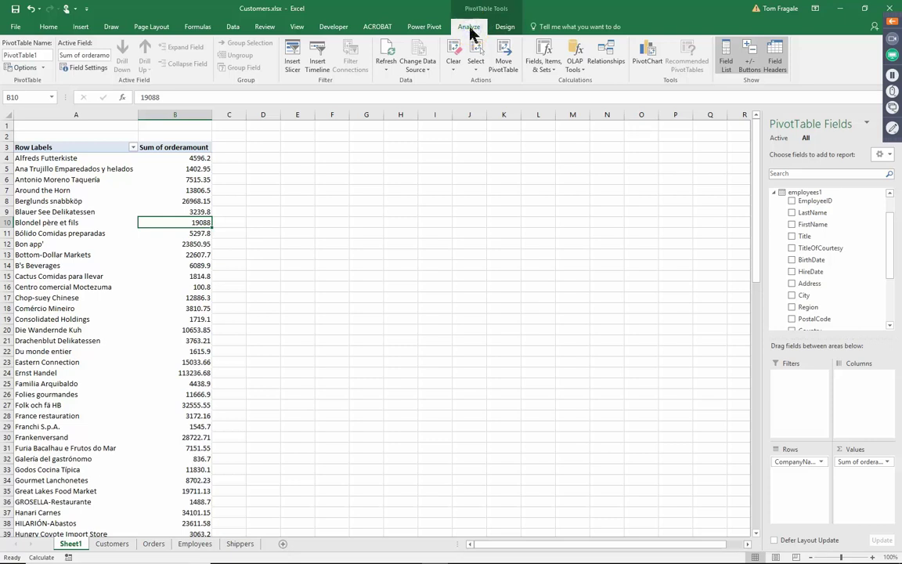
pyautogui.click(294, 67)
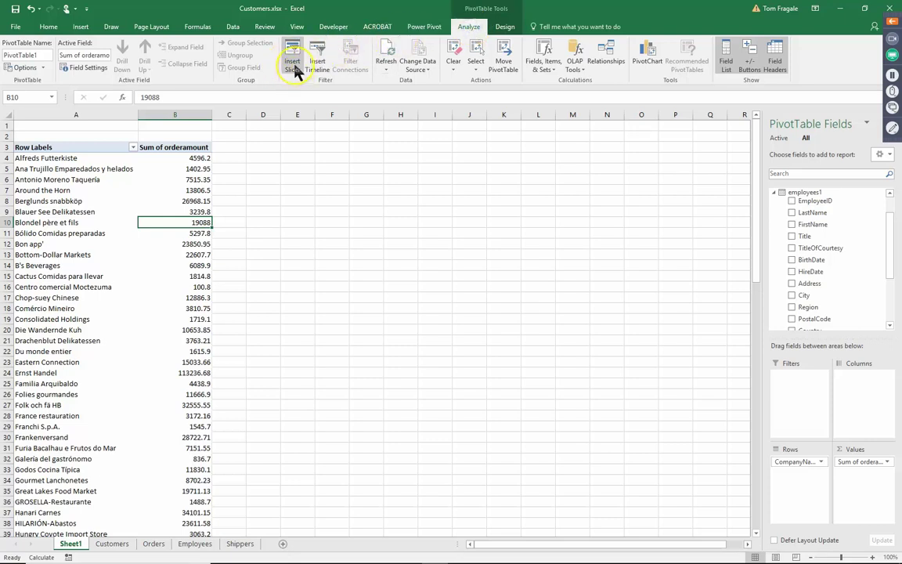
pyautogui.click(294, 67)
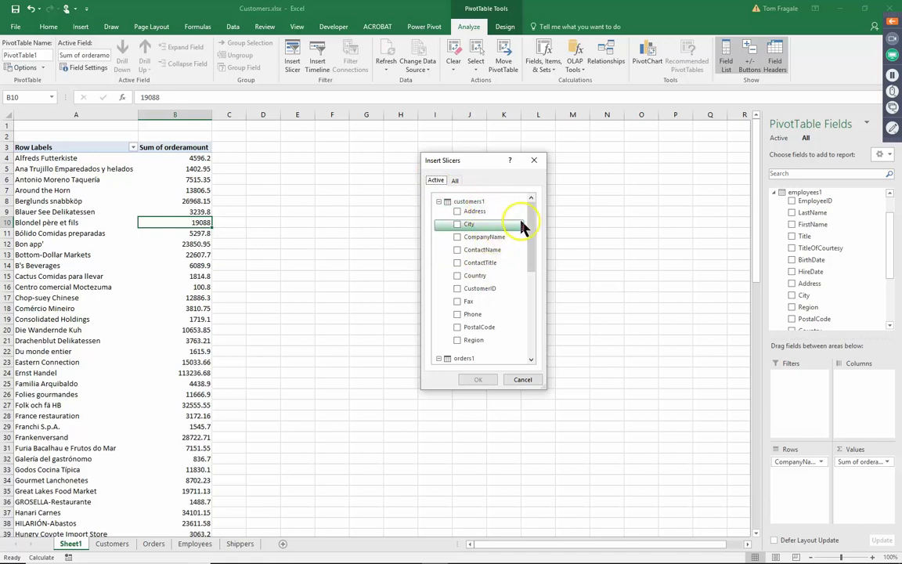
pyautogui.moveTo(531, 210)
pyautogui.mouseDown()
pyautogui.moveTo(537, 300)
pyautogui.moveTo(534, 198)
pyautogui.mouseUp()
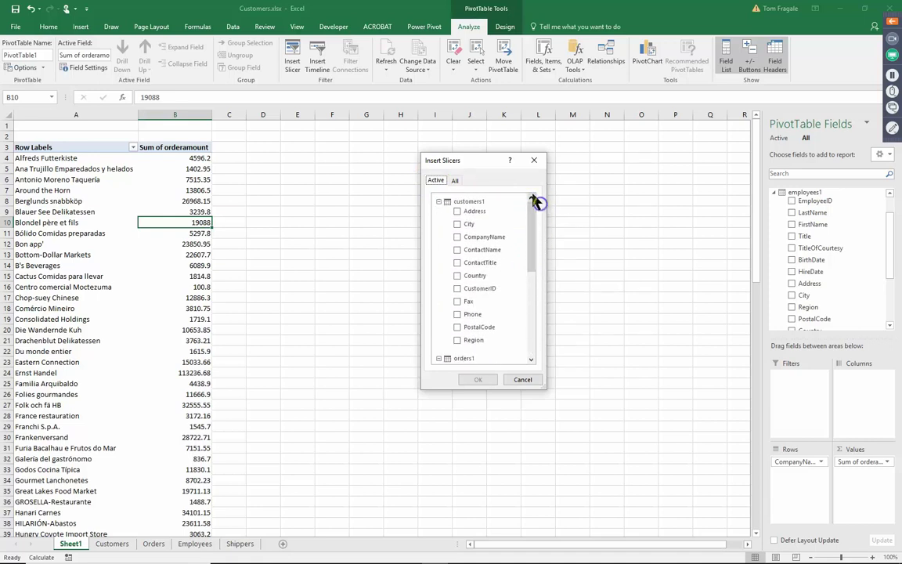
pyautogui.click(455, 181)
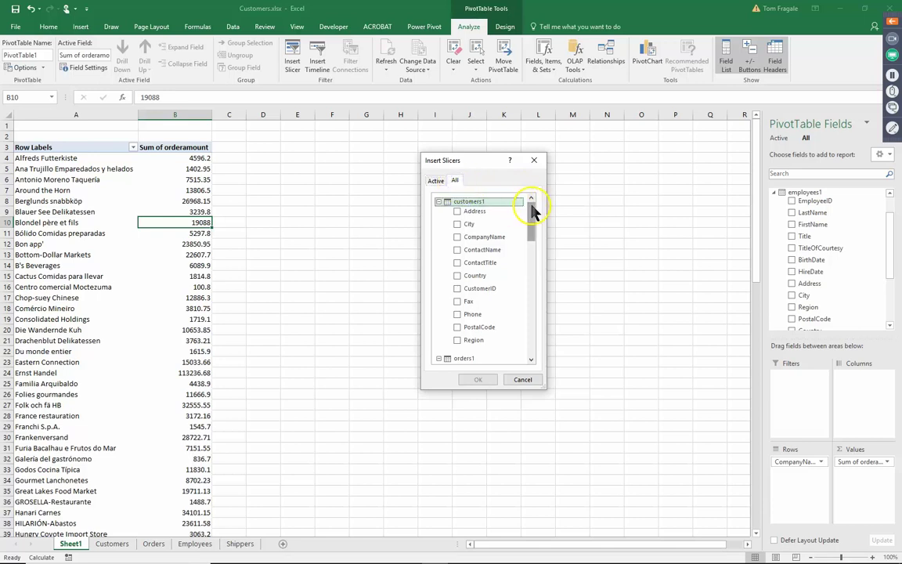
pyautogui.moveTo(533, 209); pyautogui.dragTo(535, 295)
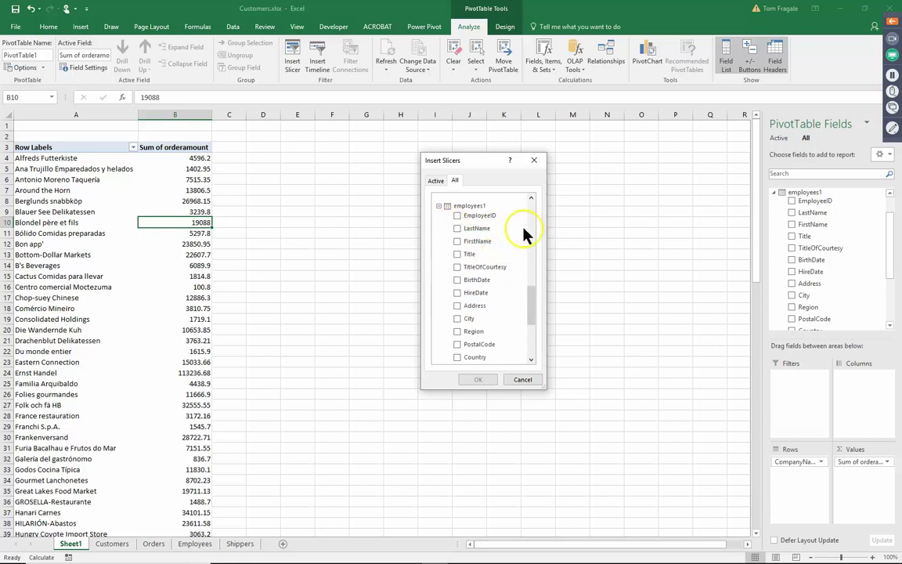
pyautogui.click(457, 228)
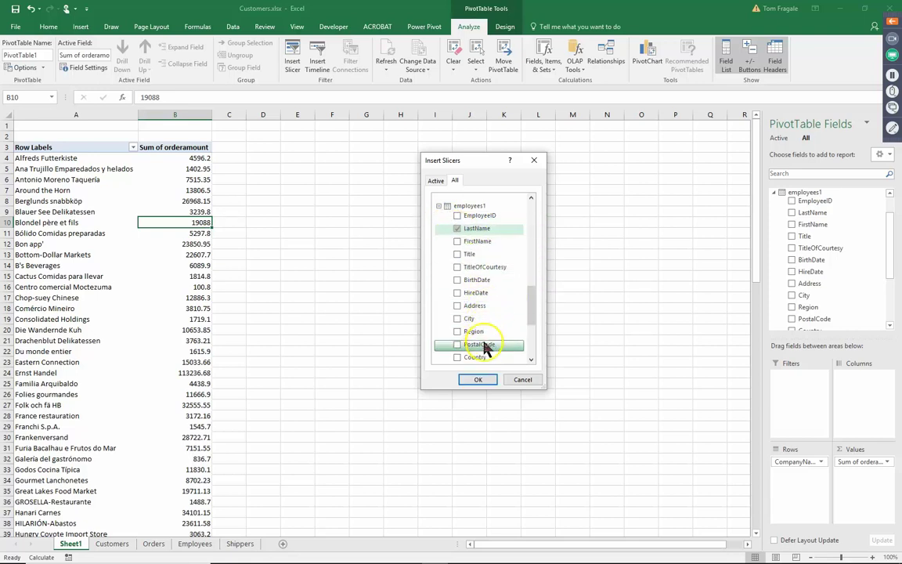
pyautogui.click(480, 381)
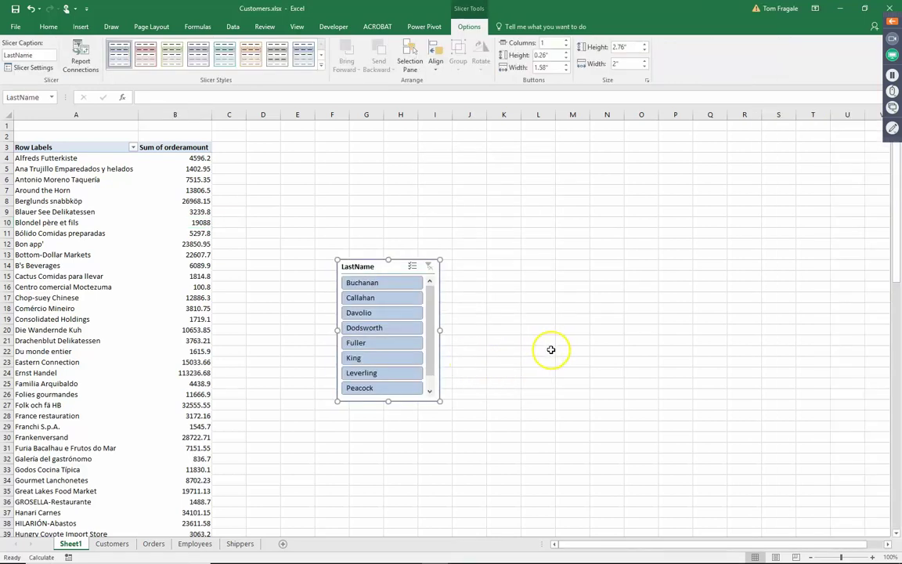
# Try filtering the PivotTable with the LastName slicer by the first five employees one at a time, finishing on the third.
pyautogui.click(392, 286)
pyautogui.click(386, 302)
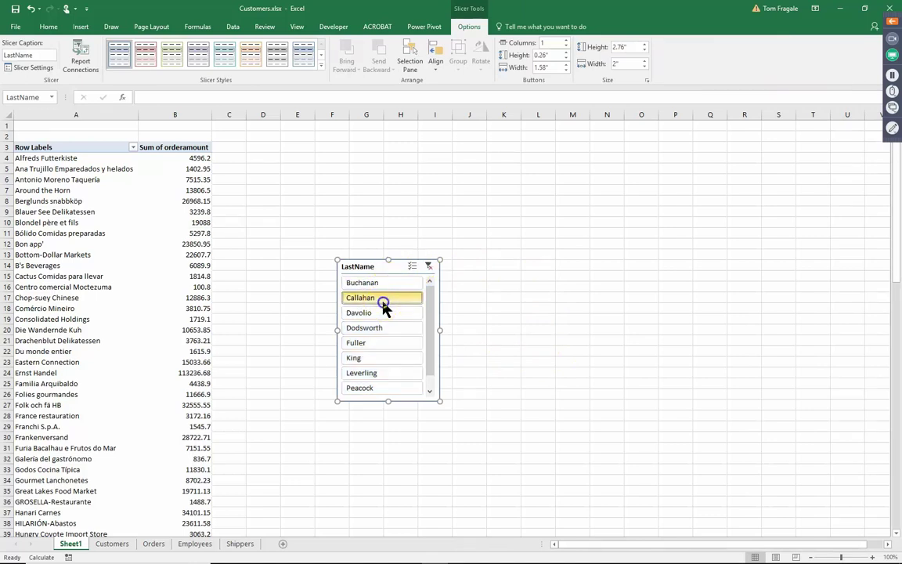
pyautogui.click(387, 315)
pyautogui.click(387, 329)
pyautogui.click(386, 349)
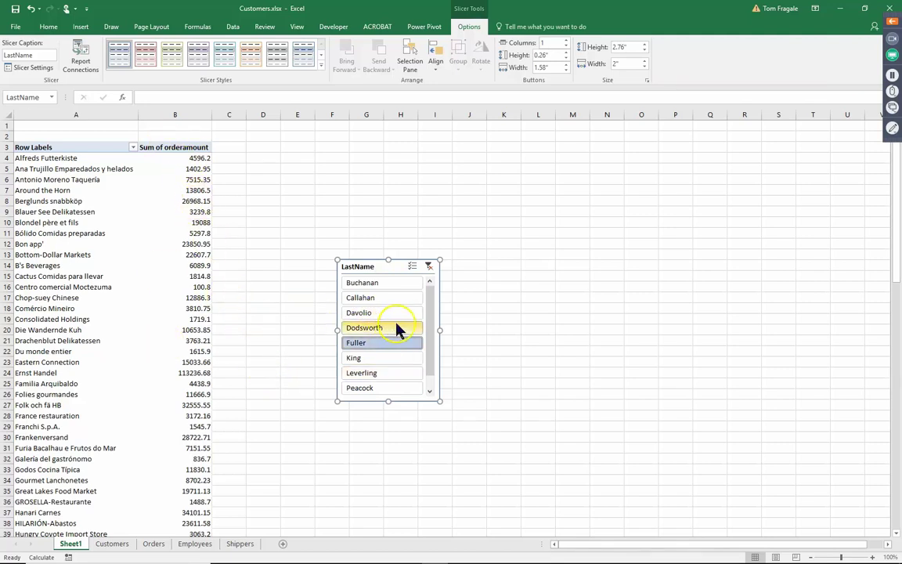
pyautogui.click(375, 314)
# Create a relationship from the EmployeeID column of orders1 to the EmployeeID column of employees1.
pyautogui.click(197, 211)
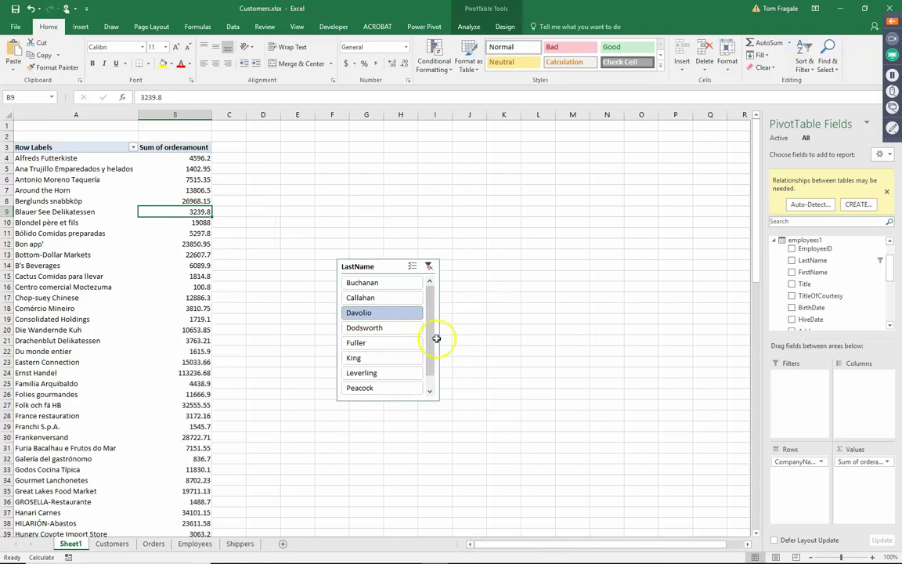
pyautogui.moveTo(168, 210)
pyautogui.click(805, 207)
pyautogui.click(858, 207)
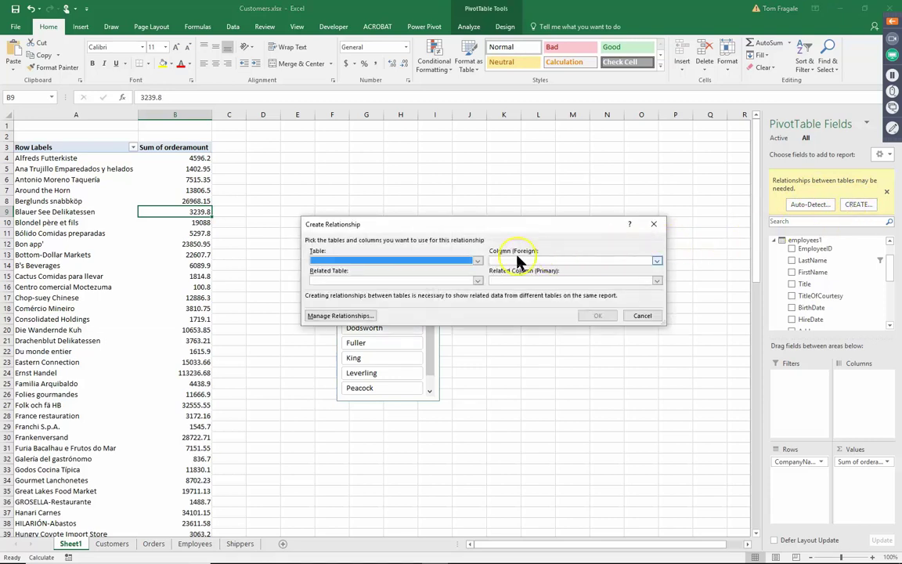
pyautogui.click(477, 261)
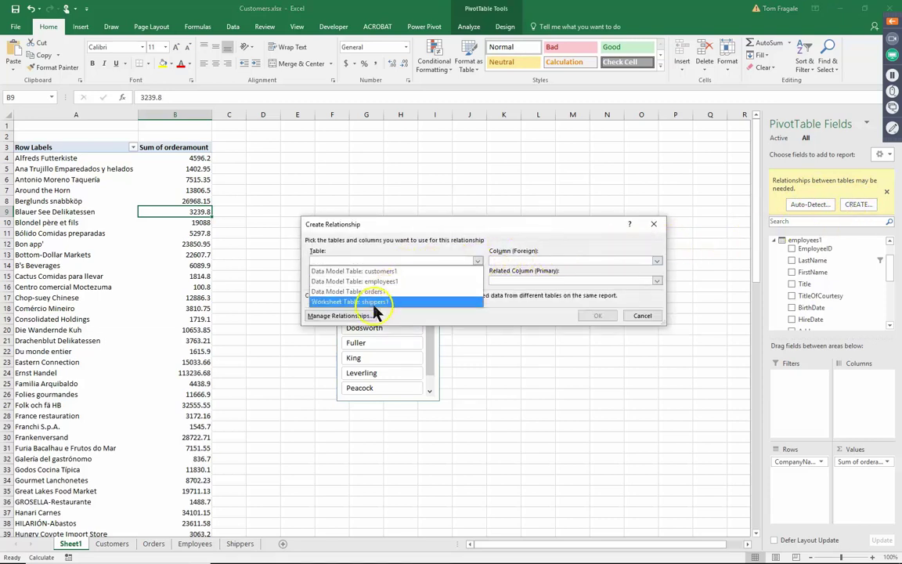
pyautogui.click(395, 294)
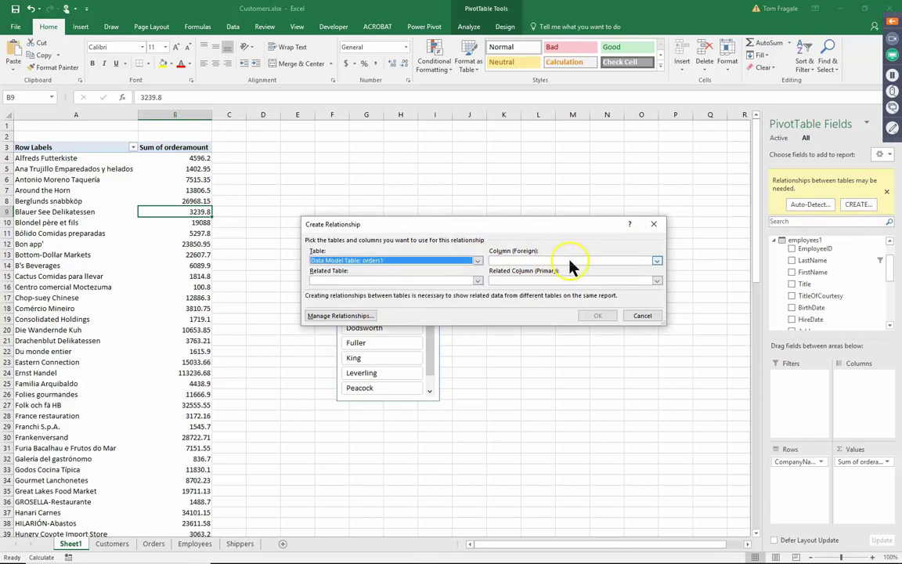
pyautogui.click(656, 260)
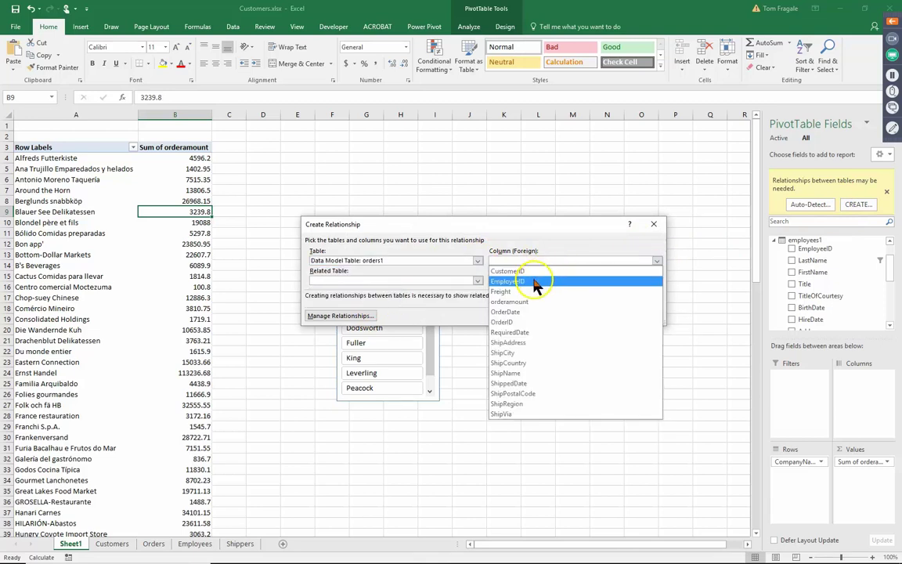
pyautogui.click(536, 282)
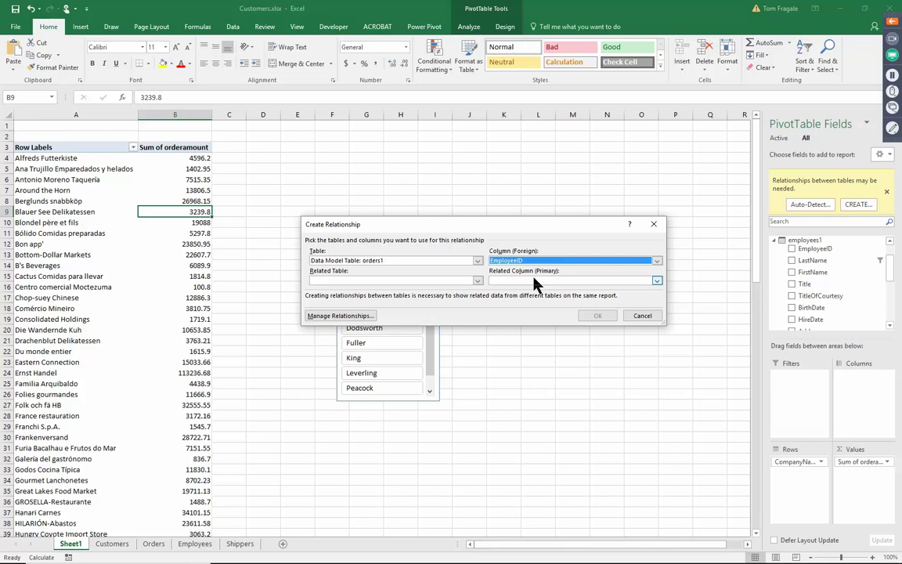
pyautogui.click(466, 281)
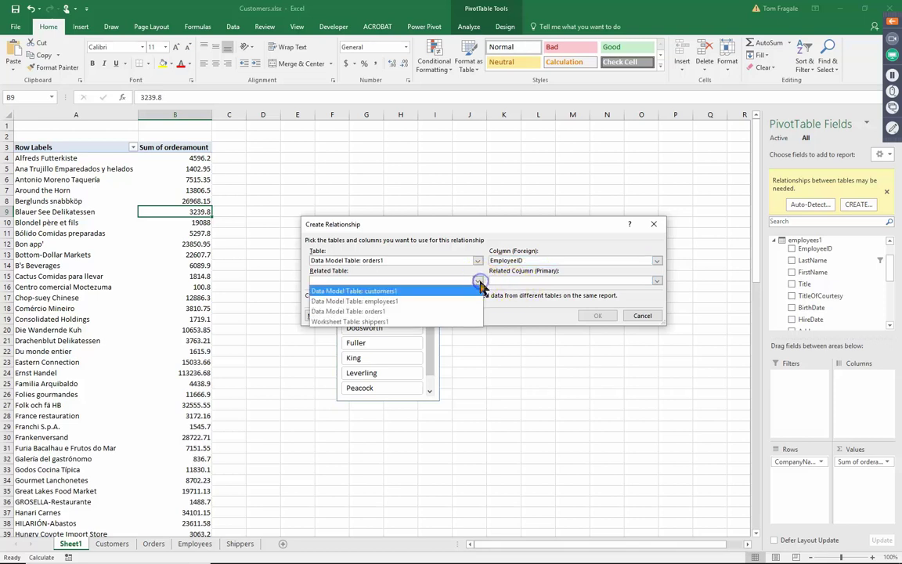
pyautogui.click(425, 304)
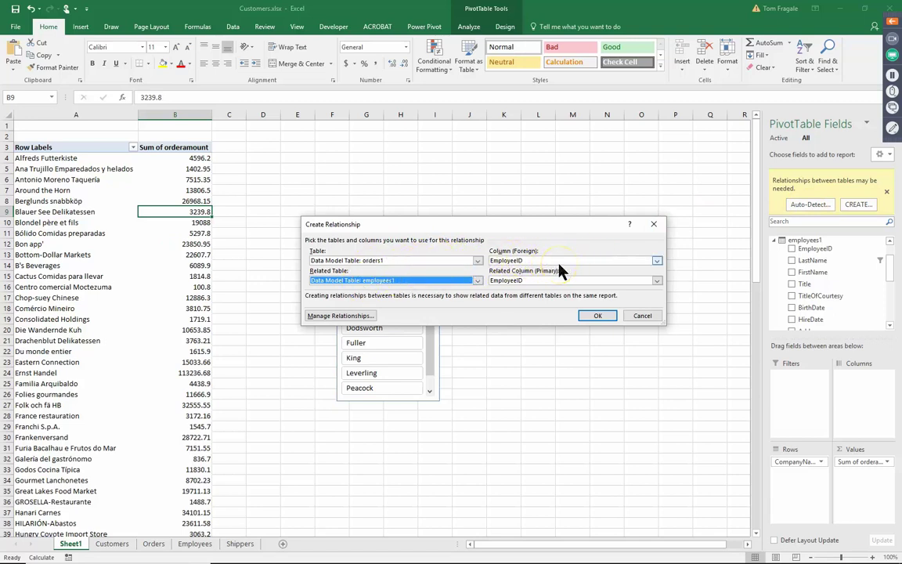
pyautogui.click(505, 282)
pyautogui.click(599, 316)
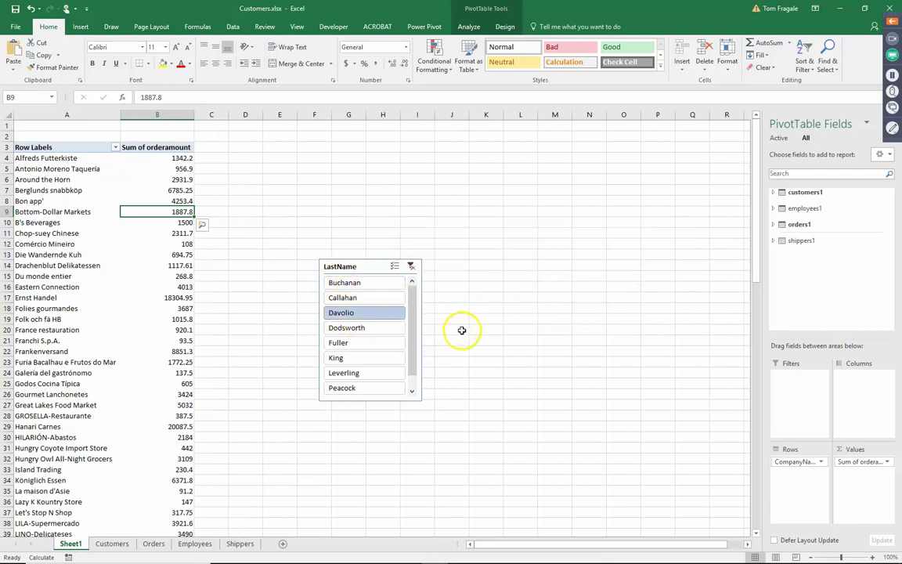
# Filter the PivotTable by the second and finally the fifth employee in the LastName slicer, and place the slicer closer to the PivotTable.
pyautogui.click(363, 306)
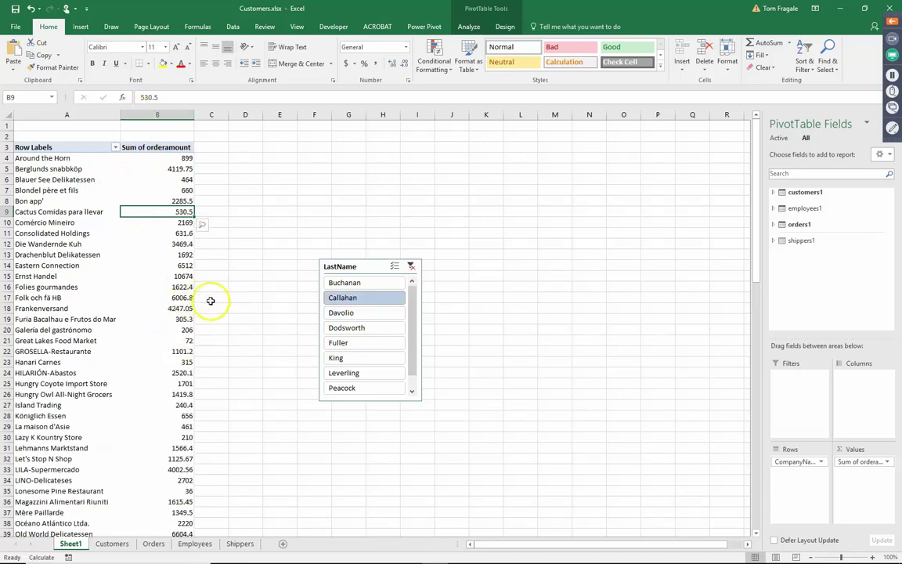
pyautogui.click(347, 344)
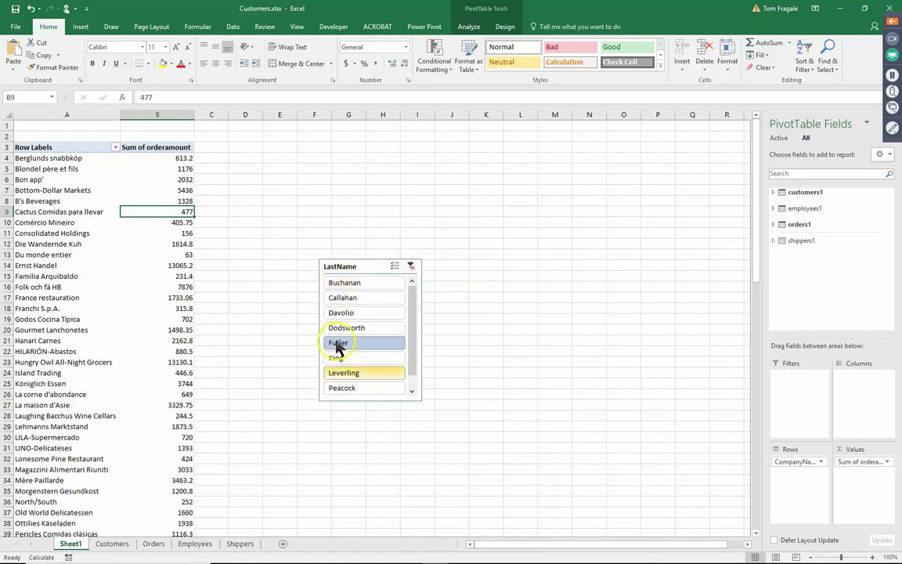
pyautogui.moveTo(356, 265); pyautogui.dragTo(269, 264)
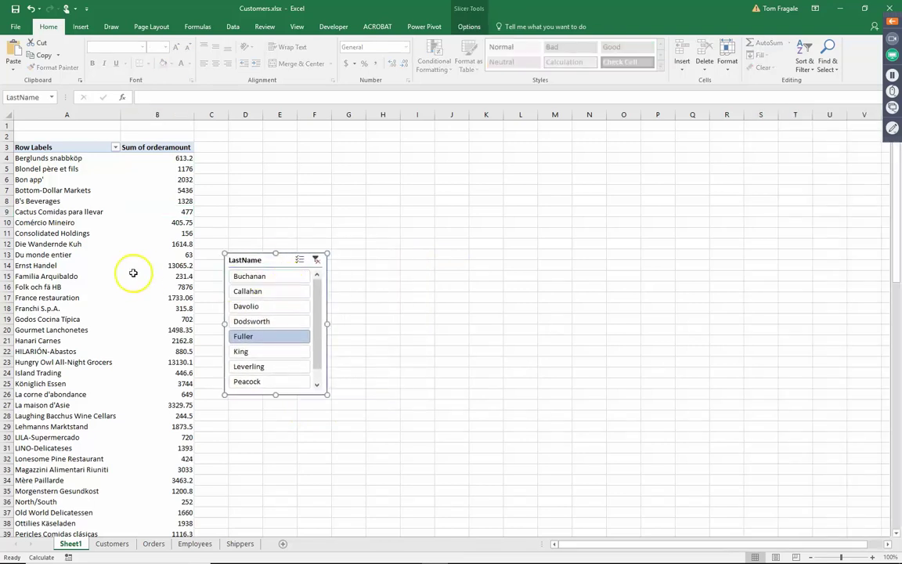
pyautogui.click(65, 264)
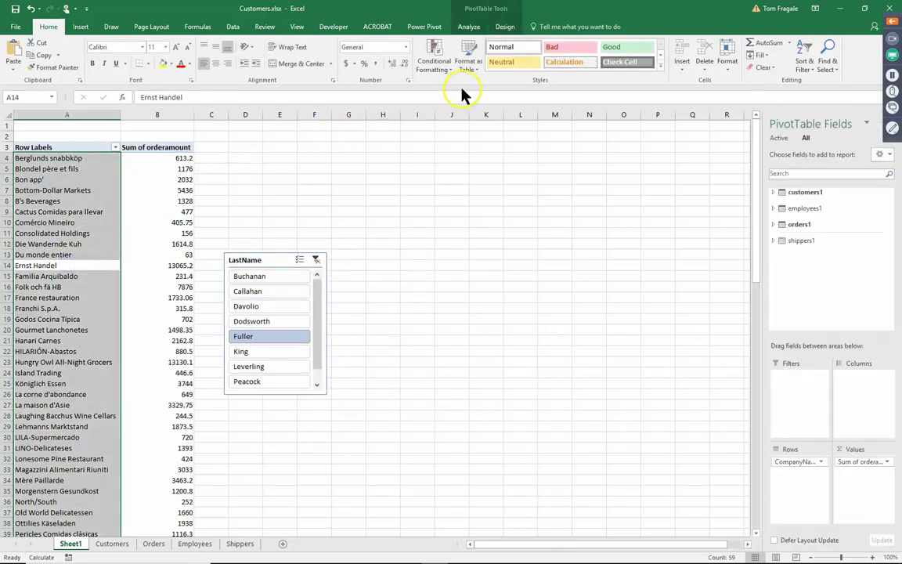
# Review the existing table relationships in Manage Relationships, moving the dialog clear of the slicer, and close it.
pyautogui.click(234, 30)
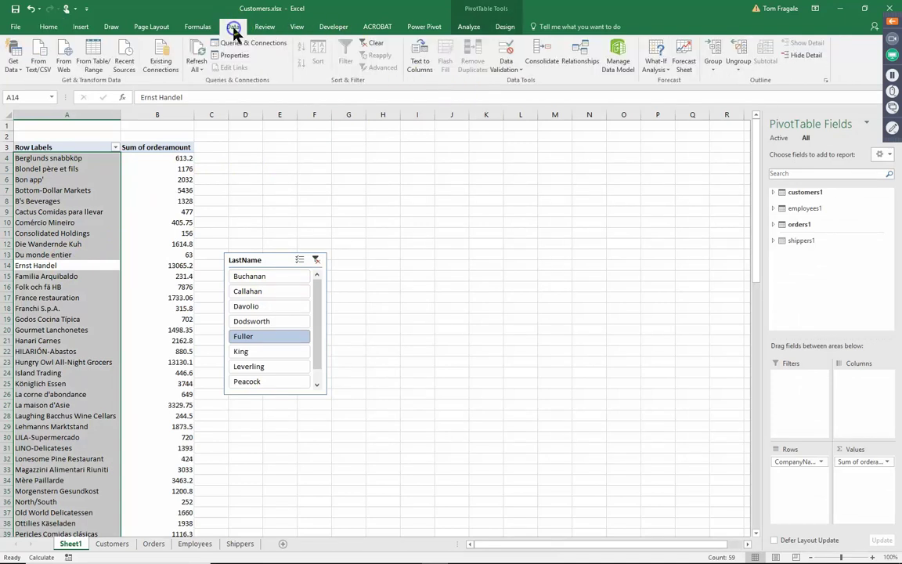
pyautogui.click(594, 66)
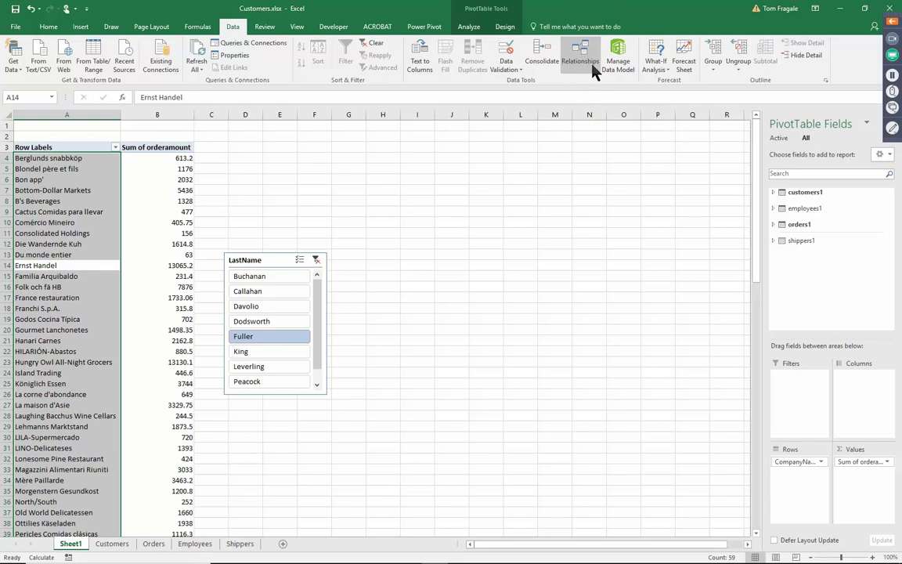
pyautogui.click(584, 66)
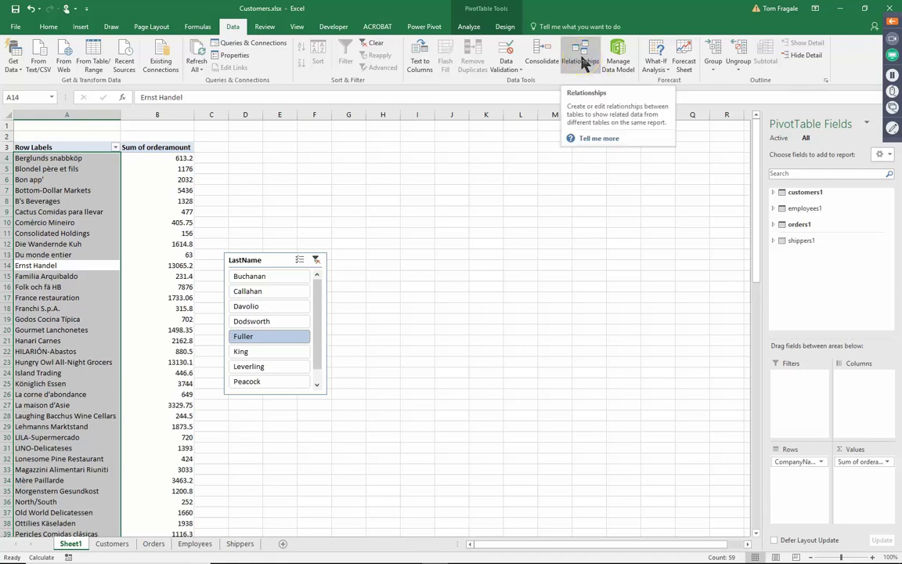
pyautogui.moveTo(458, 166); pyautogui.dragTo(514, 153)
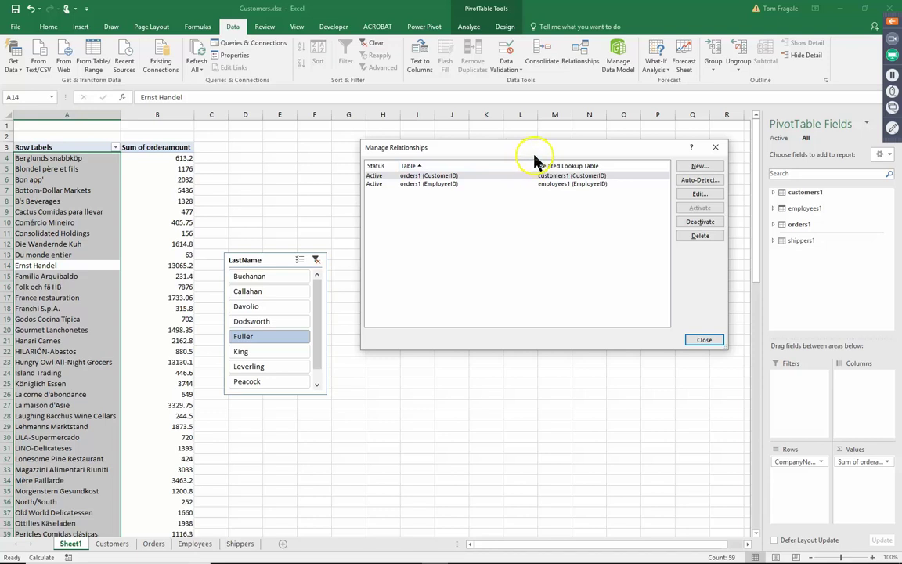
pyautogui.moveTo(550, 154); pyautogui.dragTo(533, 138)
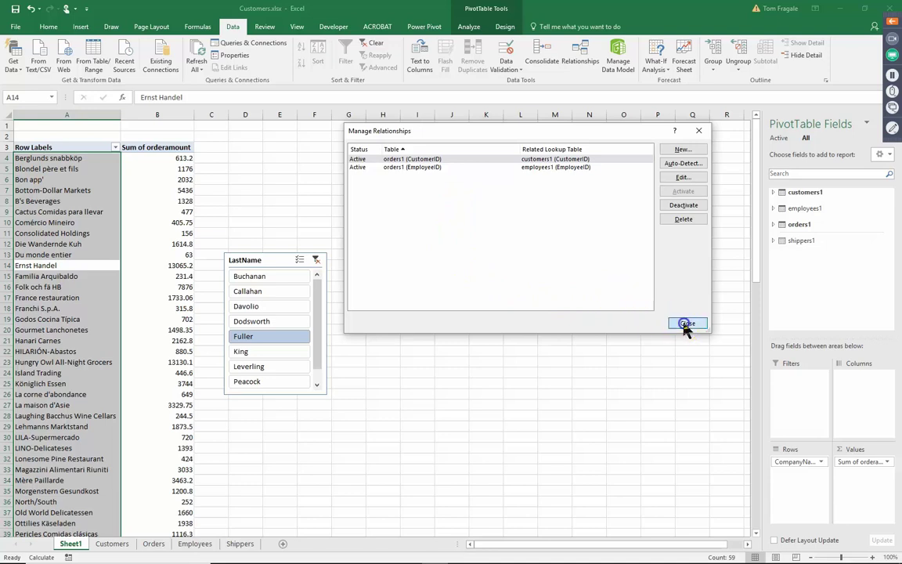
pyautogui.click(686, 324)
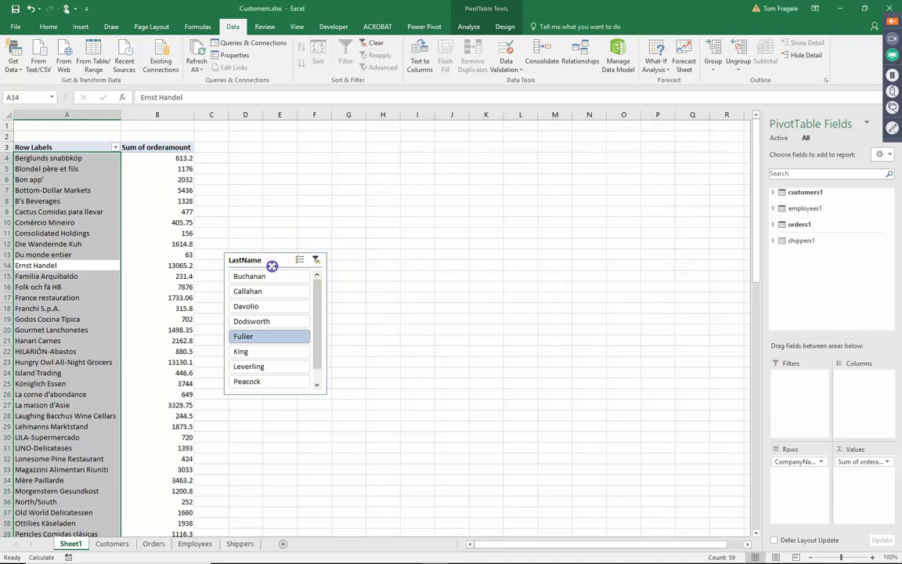
# Move the LastName slicer farther from the PivotTable and filter by various employees one at a time, finishing on the second employee.
pyautogui.moveTo(271, 265); pyautogui.dragTo(312, 212)
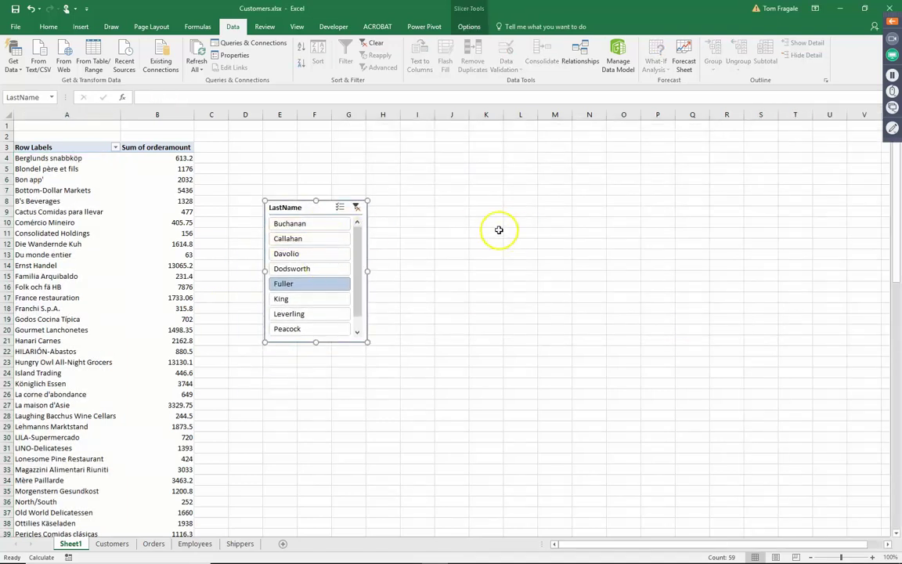
pyautogui.click(314, 238)
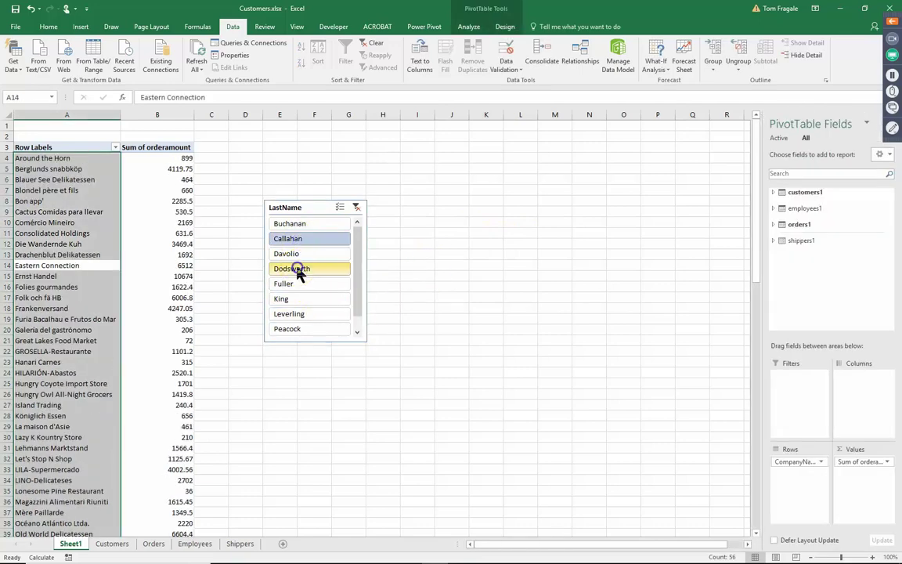
pyautogui.click(298, 270)
pyautogui.click(297, 297)
pyautogui.click(305, 311)
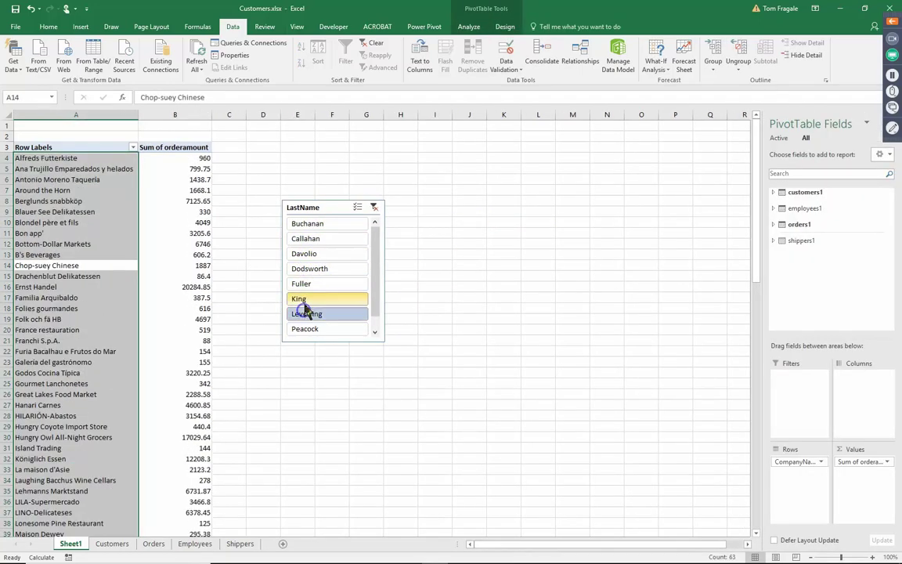
pyautogui.click(307, 270)
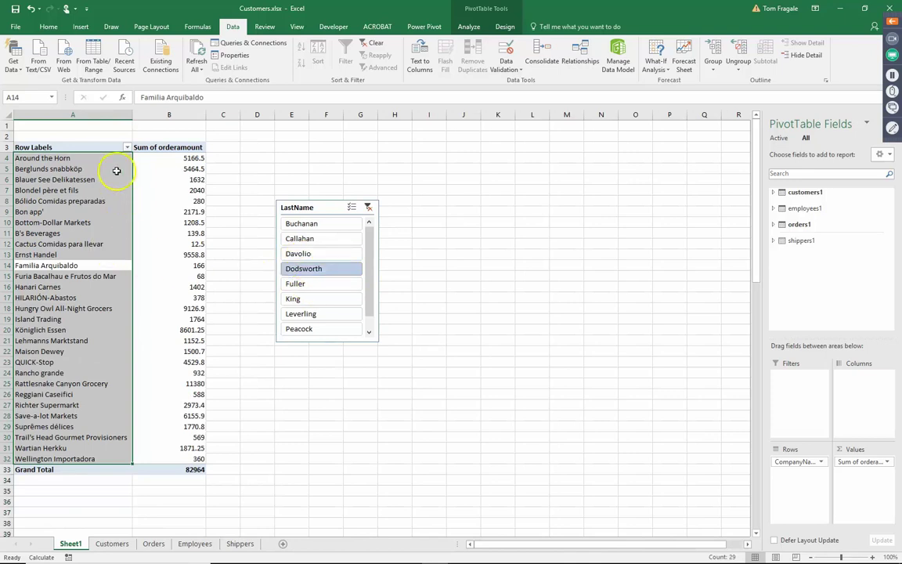
pyautogui.click(317, 285)
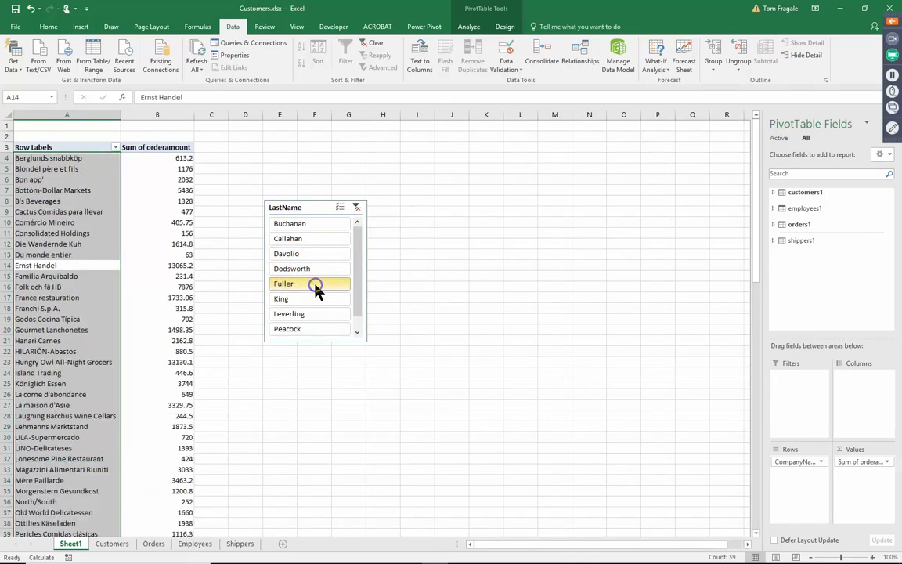
pyautogui.click(319, 298)
pyautogui.click(319, 313)
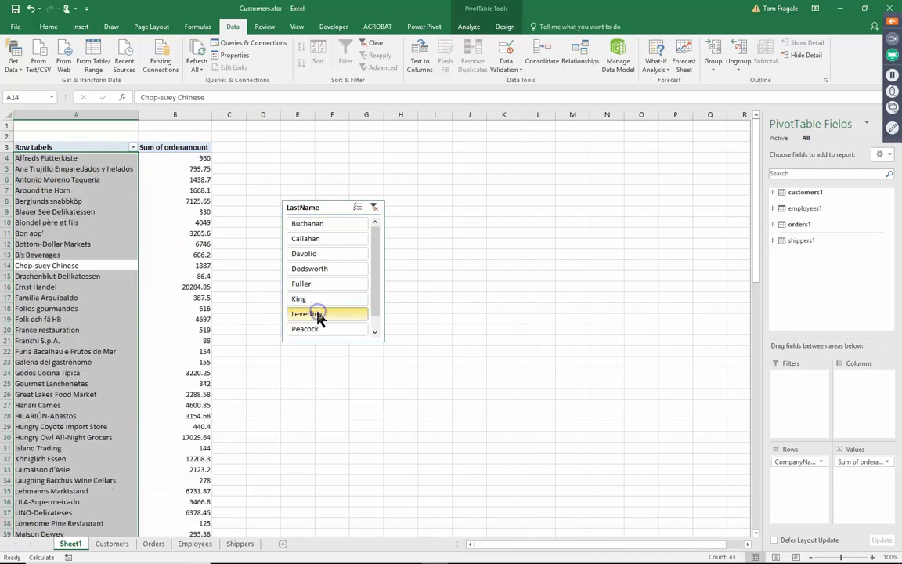
pyautogui.click(319, 329)
pyautogui.click(314, 269)
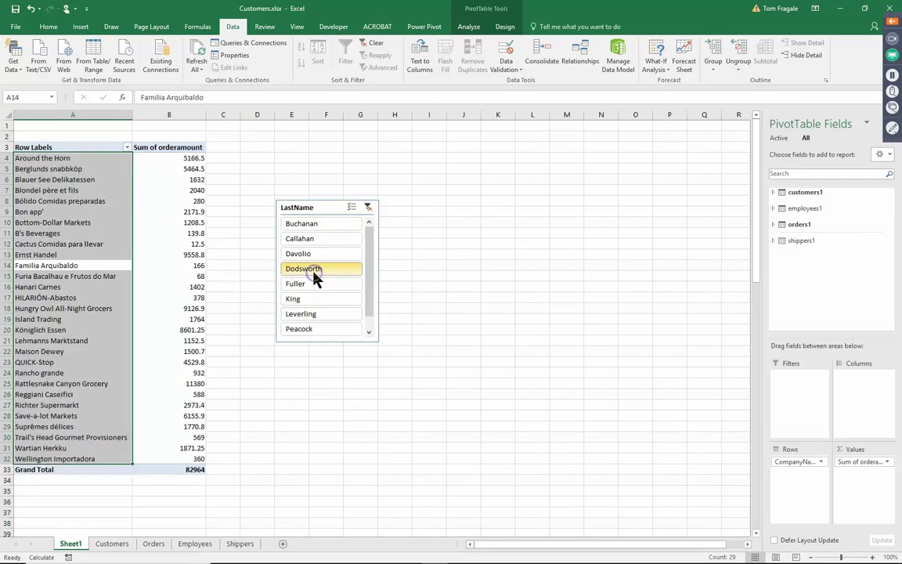
pyautogui.click(316, 254)
pyautogui.click(311, 241)
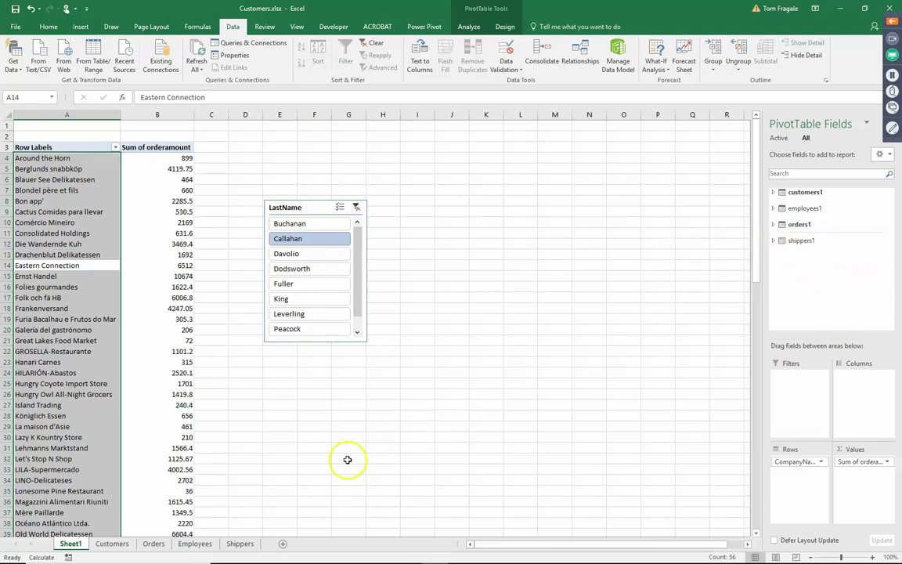
# Check the Orders sheet, return to the PivotTable on Sheet1 and insert a slicer for the CompanyName field of shippers1.
pyautogui.click(153, 543)
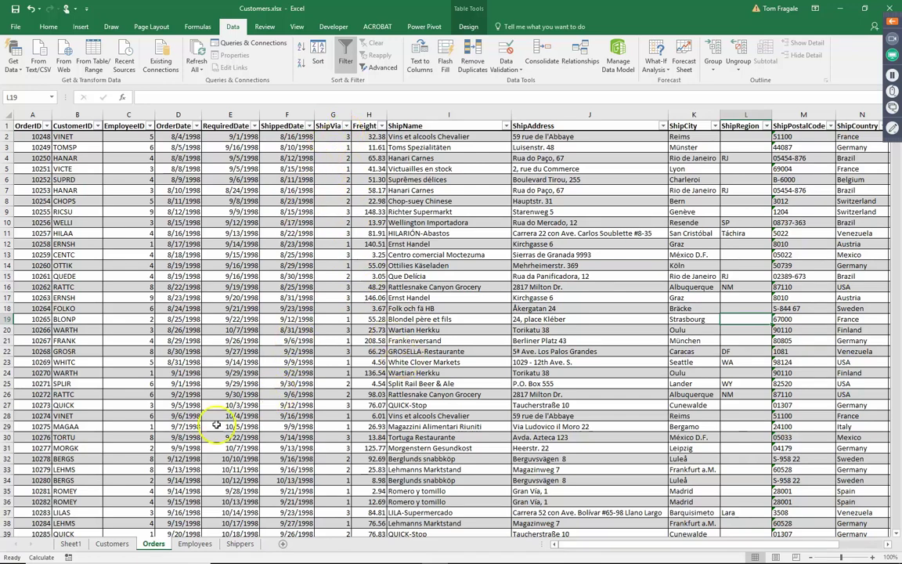
pyautogui.click(71, 545)
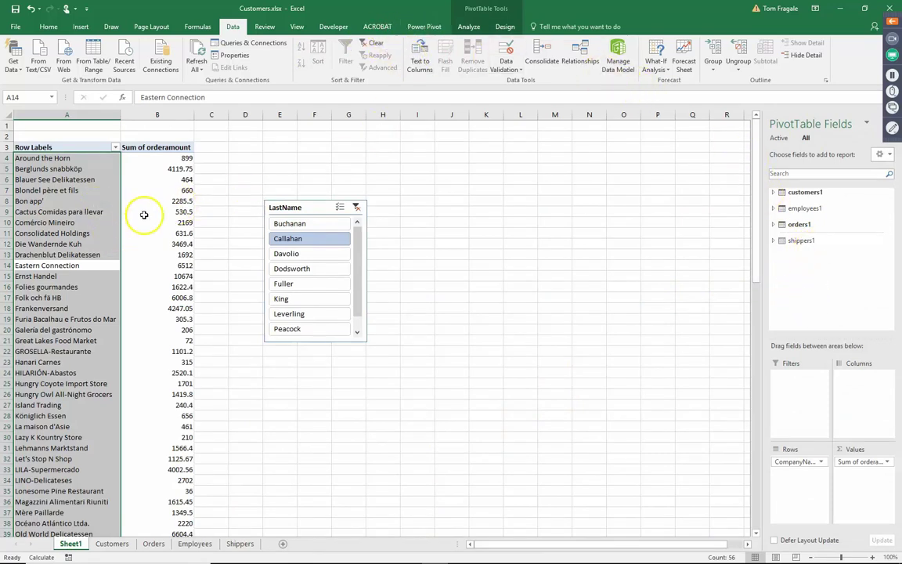
pyautogui.click(144, 213)
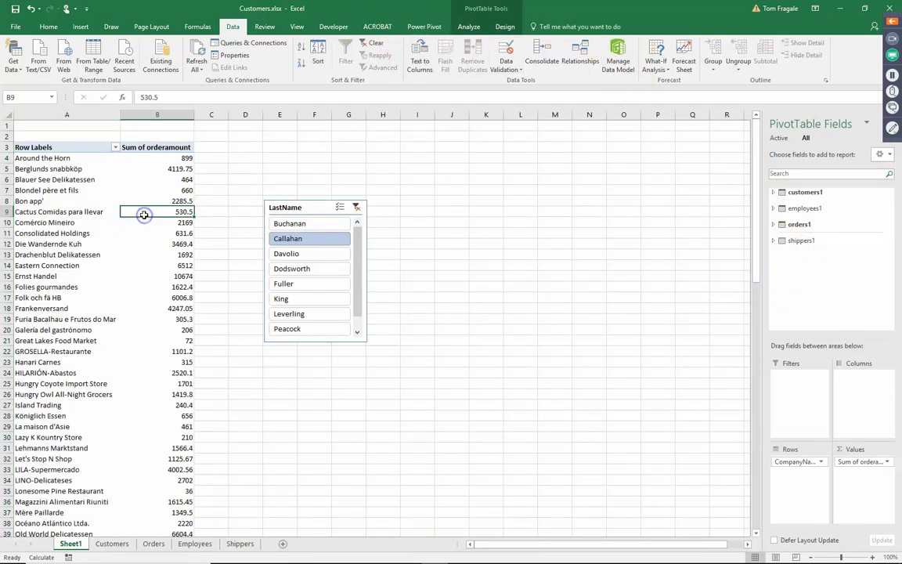
pyautogui.click(468, 28)
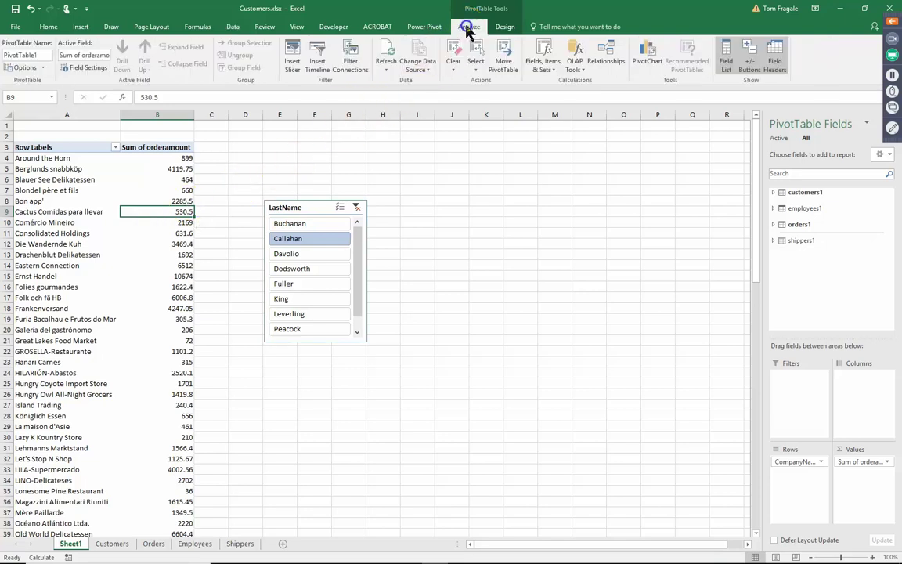
pyautogui.click(287, 67)
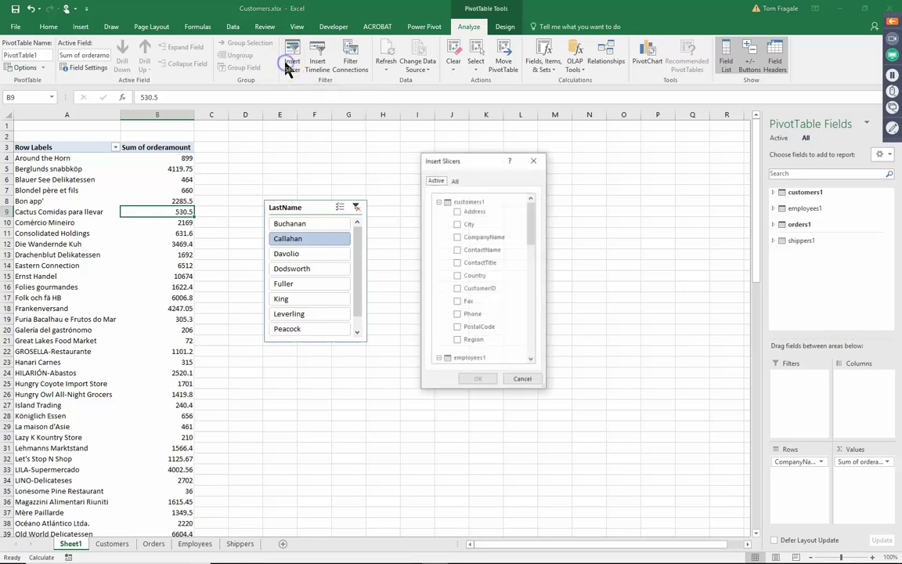
pyautogui.click(459, 181)
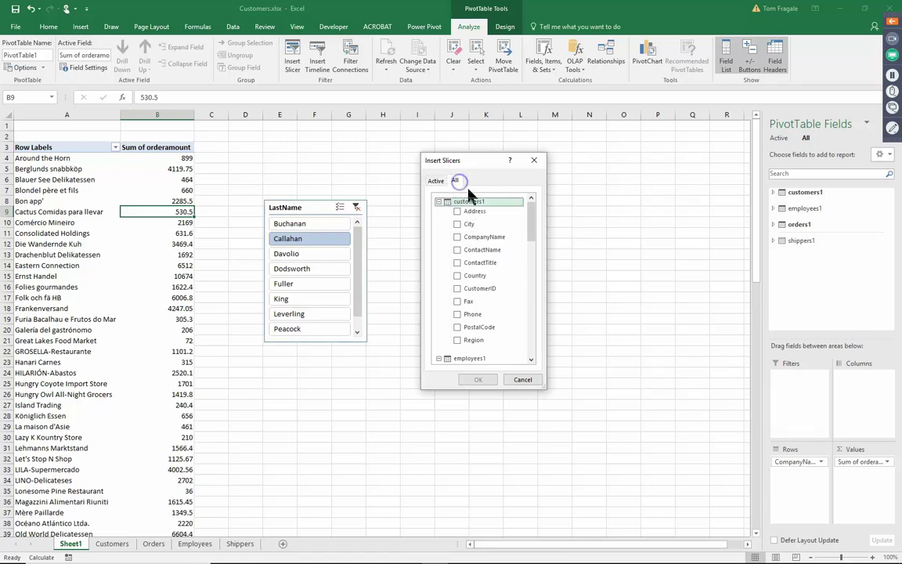
pyautogui.moveTo(532, 209); pyautogui.dragTo(528, 328)
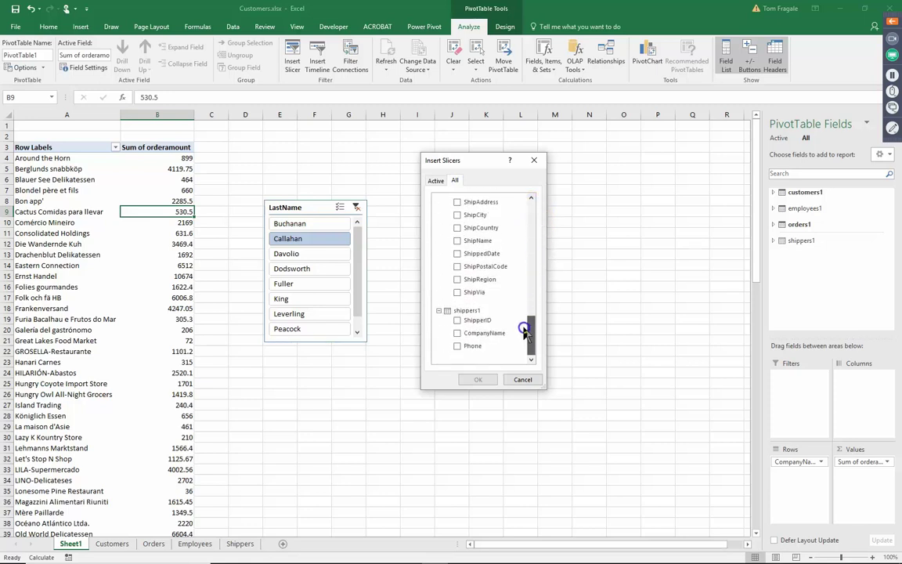
pyautogui.click(459, 334)
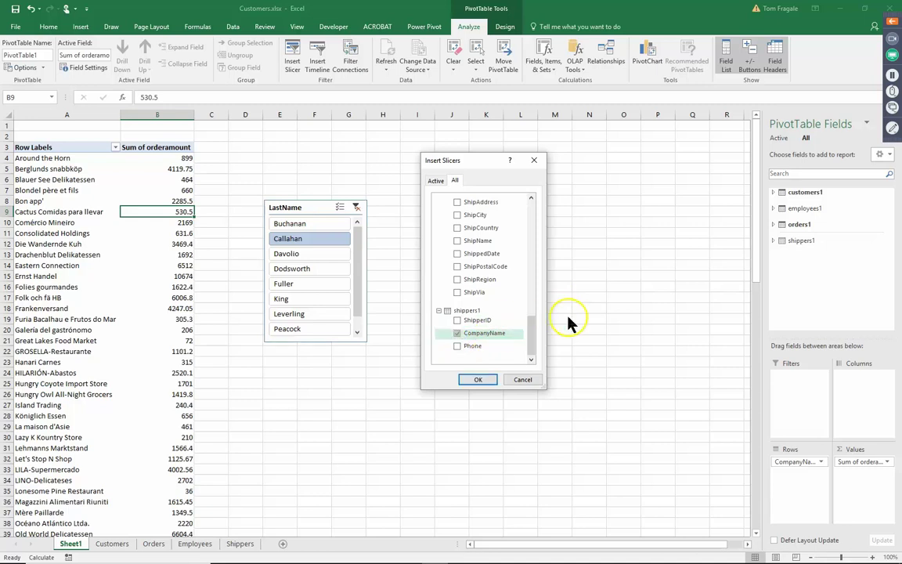
pyautogui.click(479, 381)
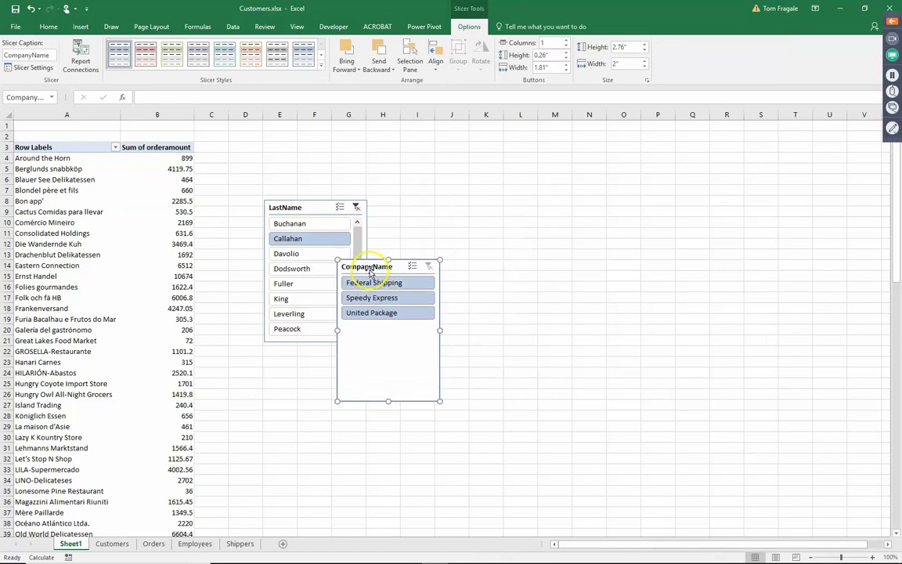
# Arrange the LastName and CompanyName slicers side by side with their upper edges level, clear of the PivotTable.
pyautogui.moveTo(383, 268); pyautogui.dragTo(515, 200)
pyautogui.moveTo(290, 208); pyautogui.dragTo(327, 180)
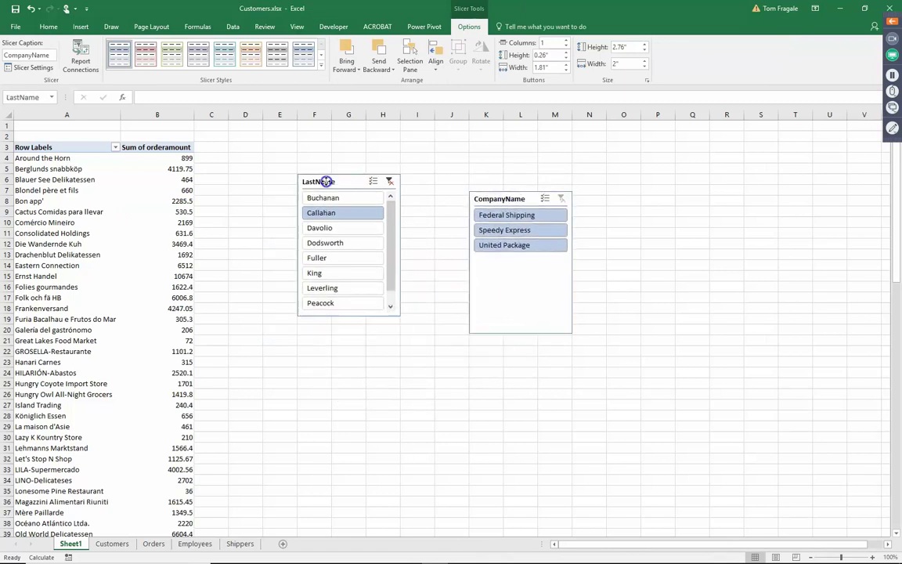
pyautogui.moveTo(470, 199); pyautogui.dragTo(485, 182)
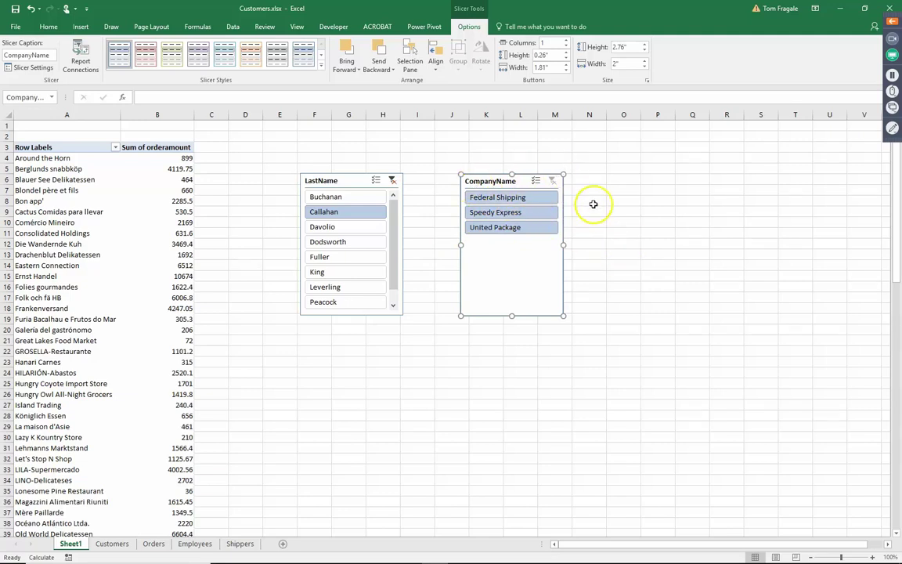
# Filter with the CompanyName slicer by Federal Shipping, Speedy Express and United Package in turn, finishing on Federal Shipping.
pyautogui.click(499, 201)
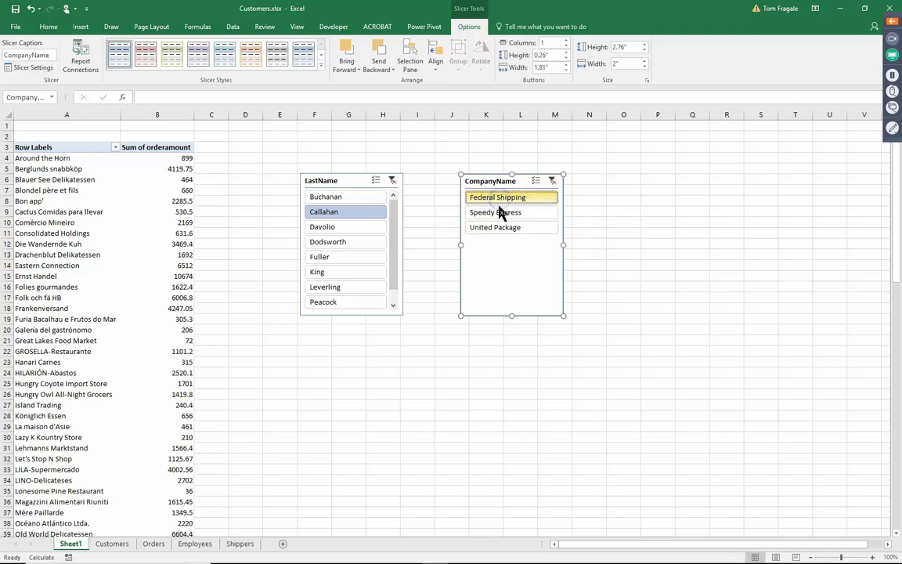
pyautogui.click(501, 213)
pyautogui.click(500, 227)
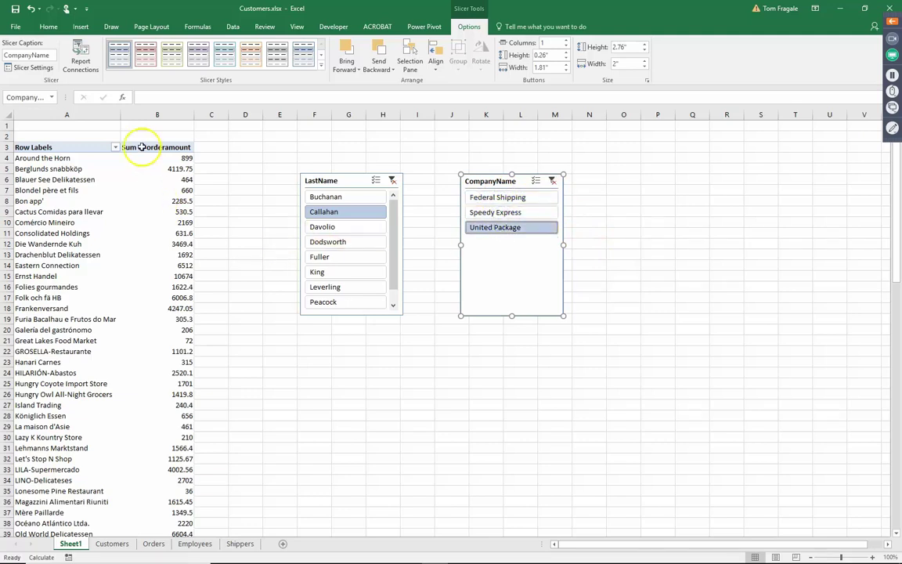
pyautogui.click(505, 212)
pyautogui.click(511, 197)
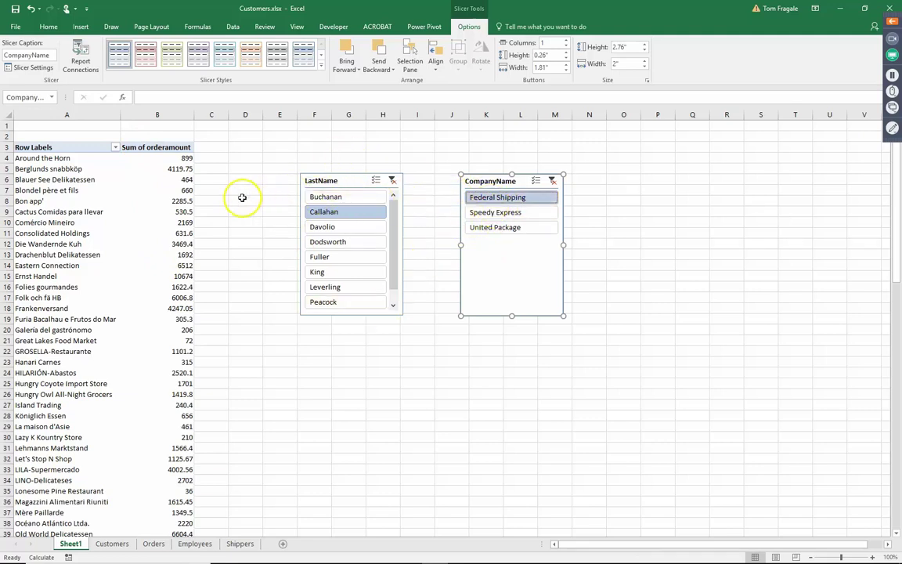
# Auto-detect the missing table relationship for the PivotTable and close the detection dialog.
pyautogui.click(175, 202)
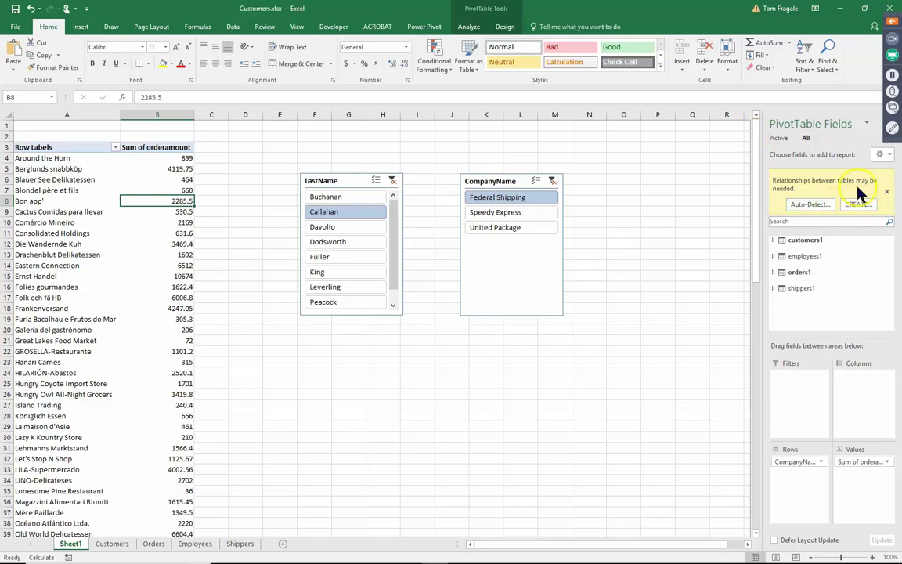
pyautogui.click(801, 210)
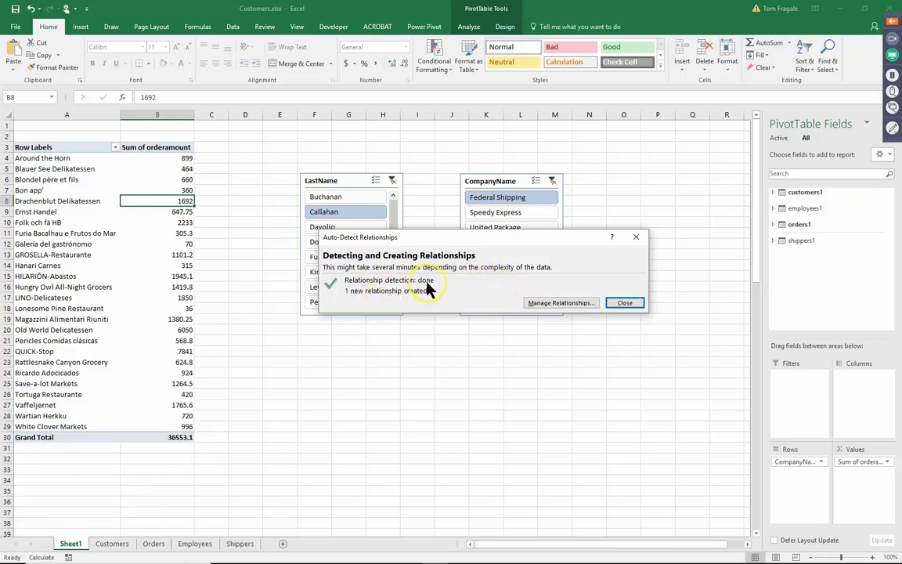
pyautogui.click(625, 303)
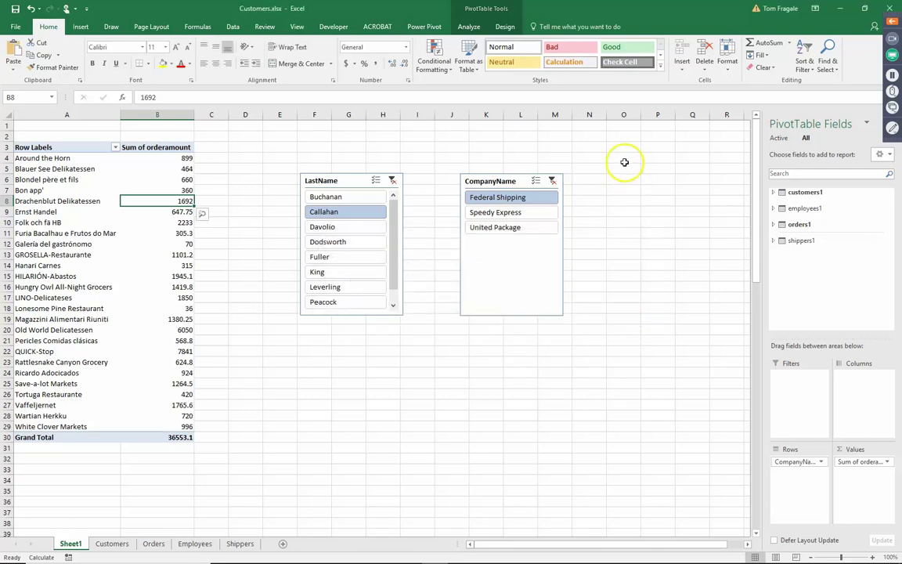
# Review the Data Model relationship between orders1 (ShipVia) and shippers1 (ShipperID), then close the relationship manager.
pyautogui.click(233, 31)
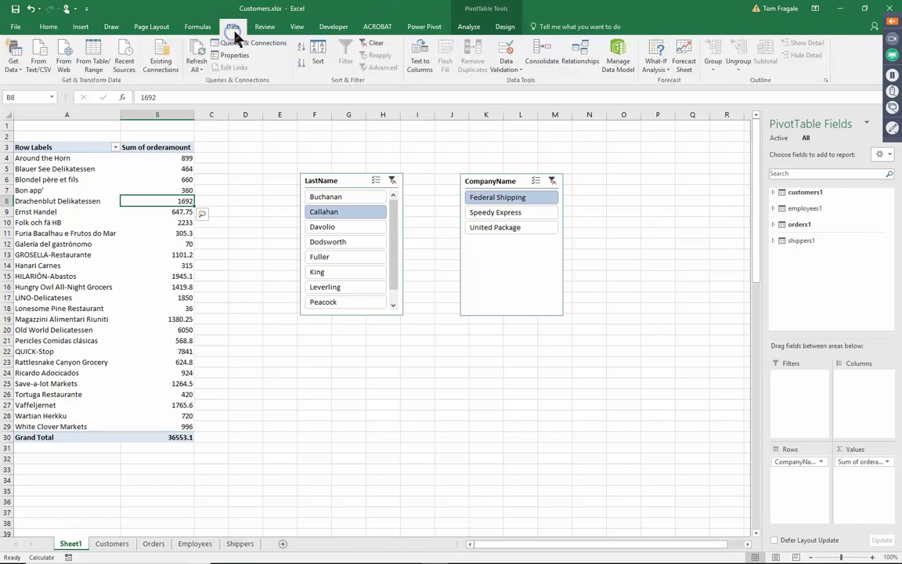
pyautogui.click(582, 62)
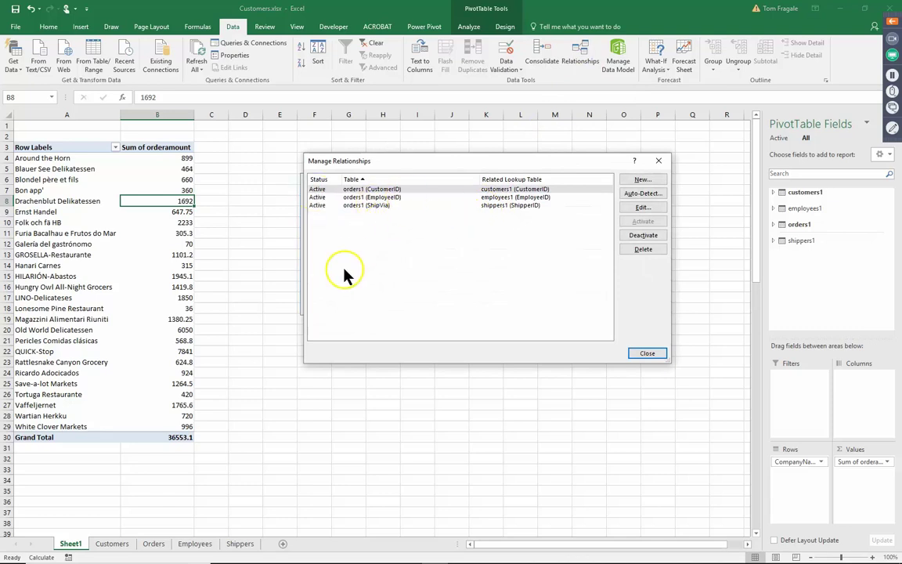
pyautogui.click(366, 205)
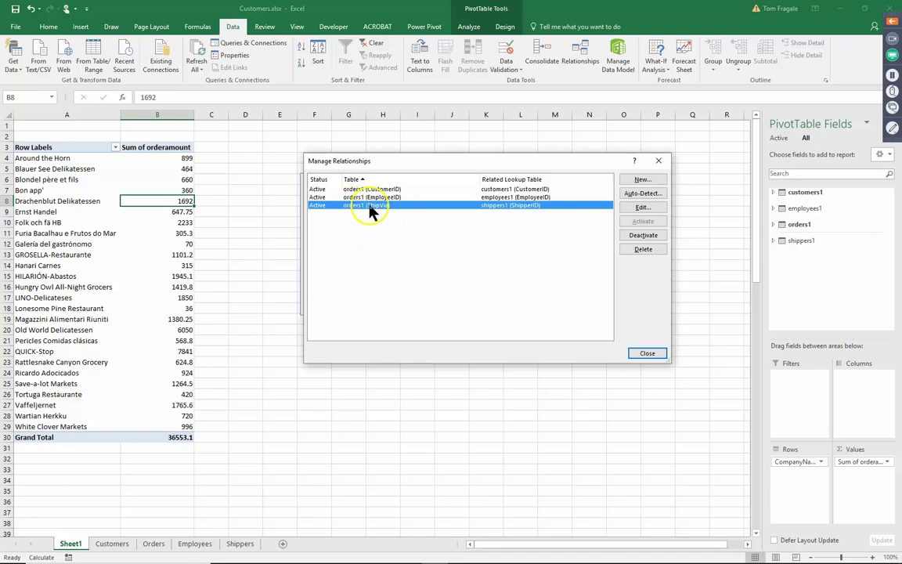
pyautogui.click(643, 208)
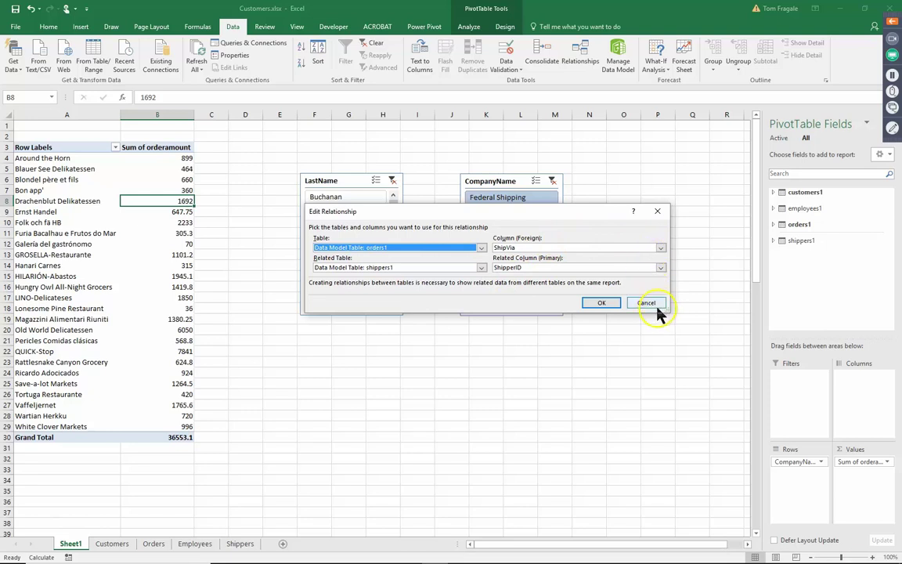
pyautogui.click(603, 304)
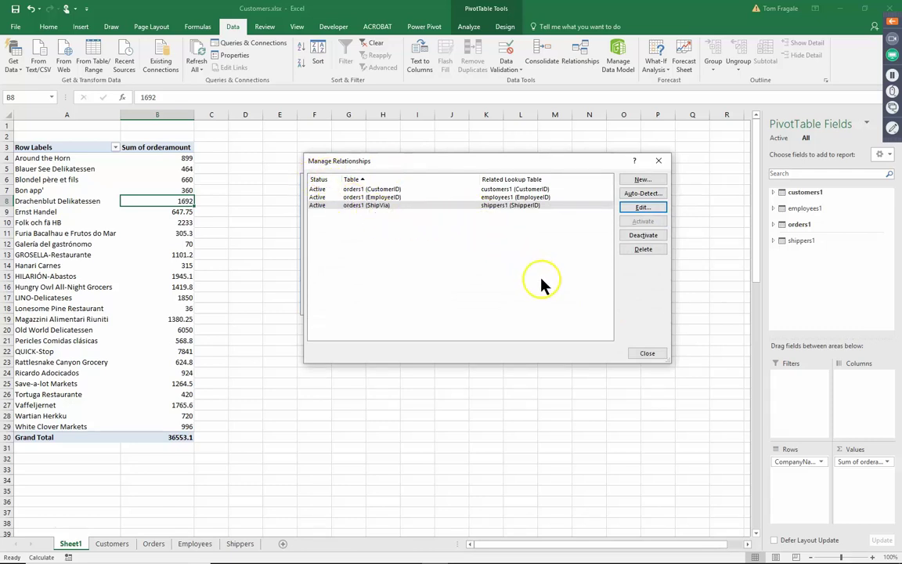
pyautogui.click(647, 353)
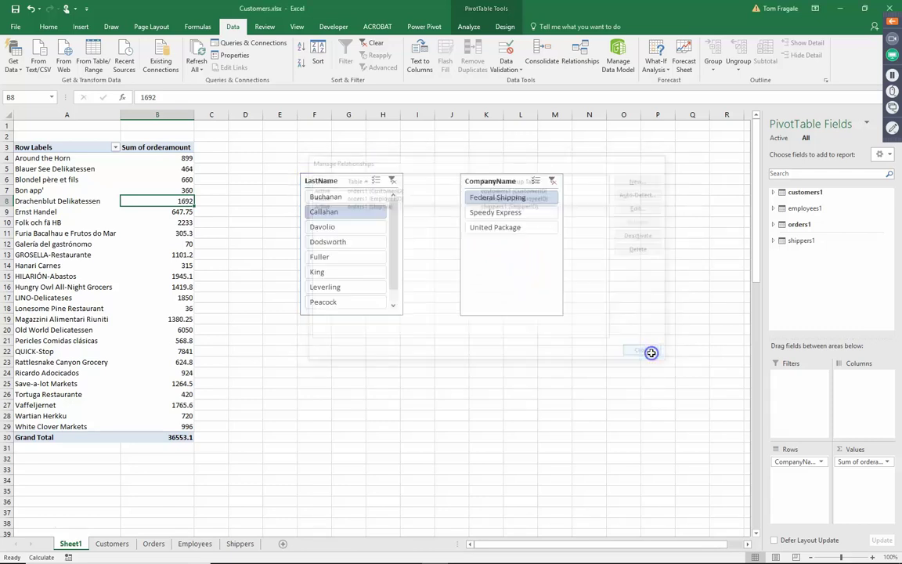
# Filter the PivotTable by Speedy Express, United Package and Federal Shipping in turn with the CompanyName slicer.
pyautogui.click(508, 217)
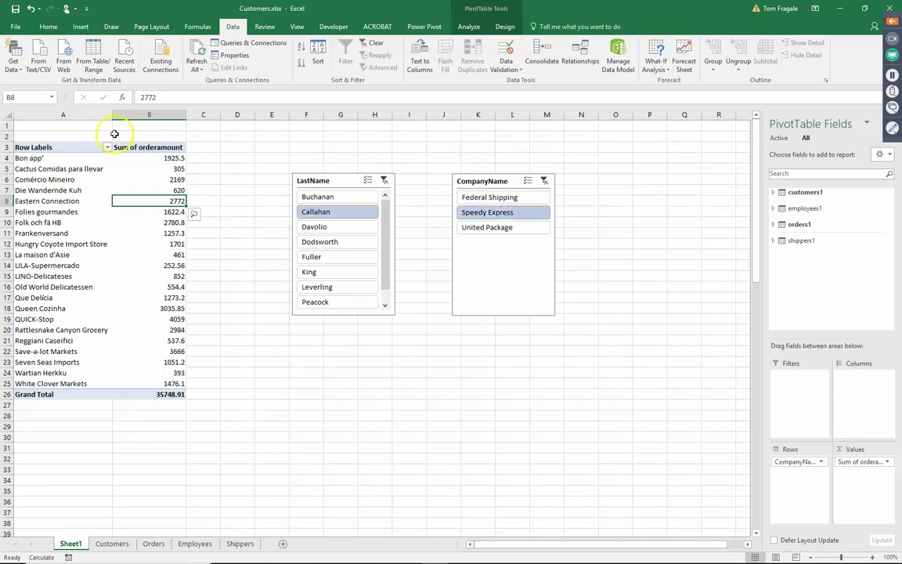
pyautogui.click(499, 228)
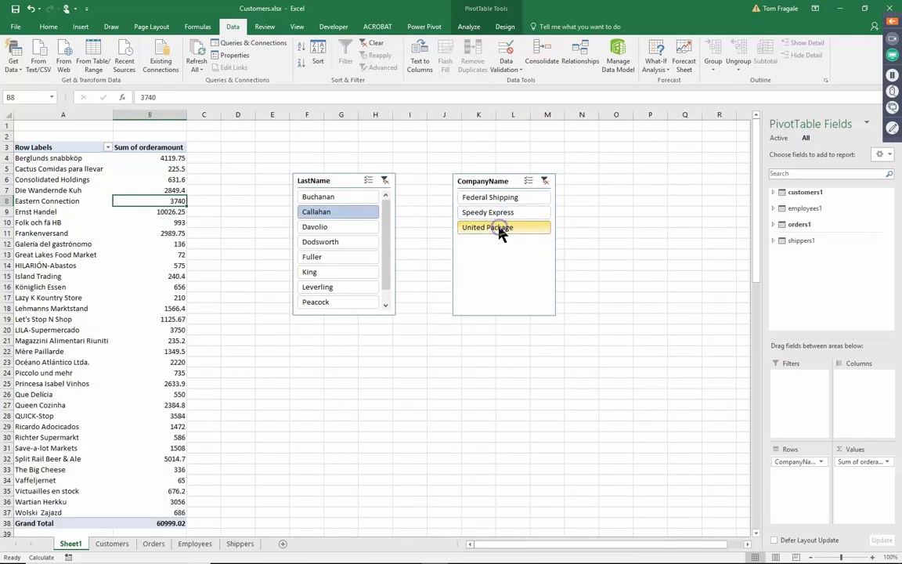
pyautogui.click(494, 199)
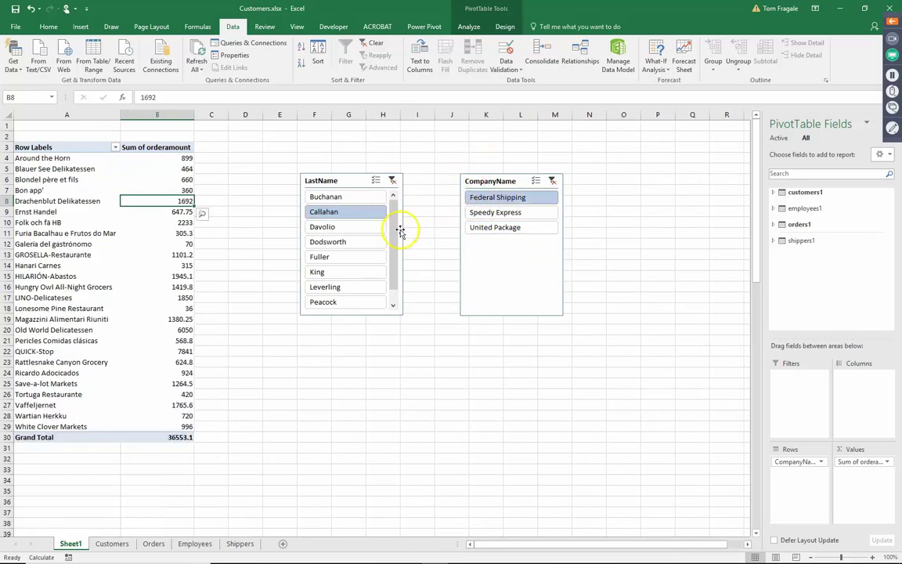
# Move both slicers side by side nearer the PivotTable, filtering by the fifth listed employee and by Speedy Express, then United Package.
pyautogui.moveTo(343, 182); pyautogui.dragTo(307, 259)
pyautogui.click(300, 335)
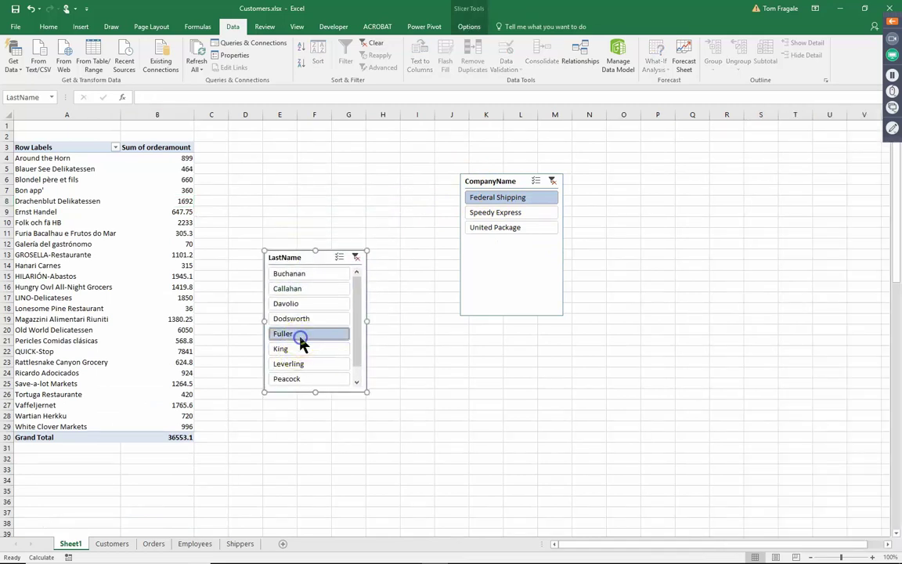
pyautogui.click(516, 215)
pyautogui.click(516, 227)
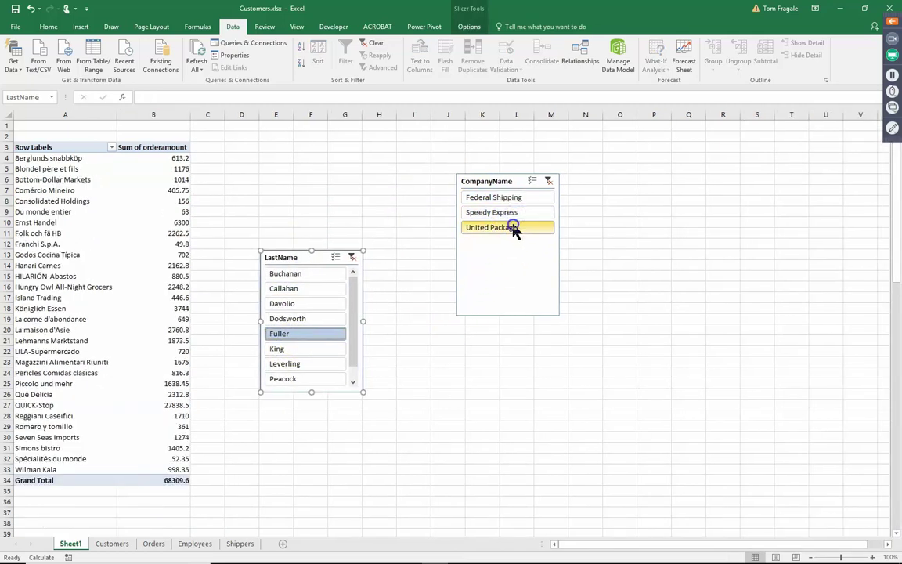
pyautogui.moveTo(511, 181); pyautogui.dragTo(425, 260)
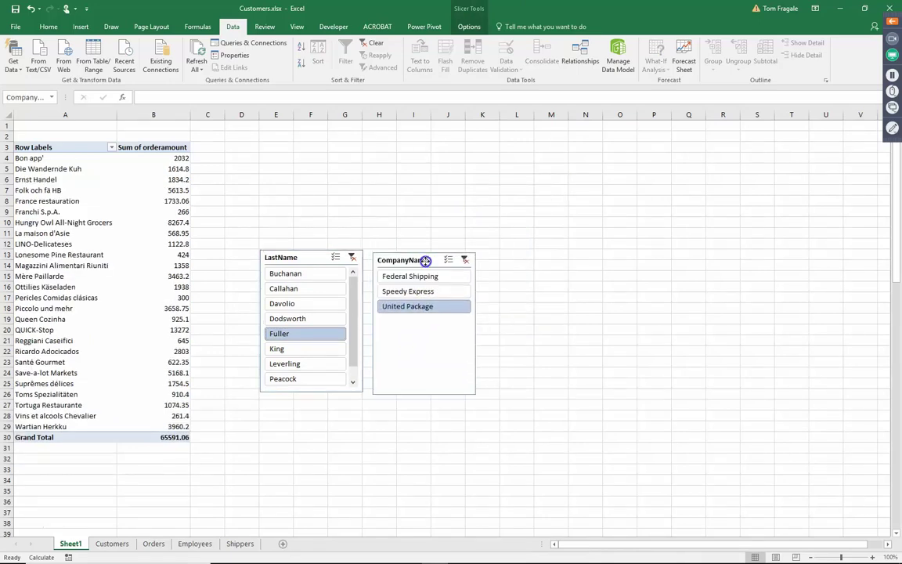
# Filter by the third and fifth listed employees in turn, then by Speedy Express combined with the first listed employee.
pyautogui.click(289, 304)
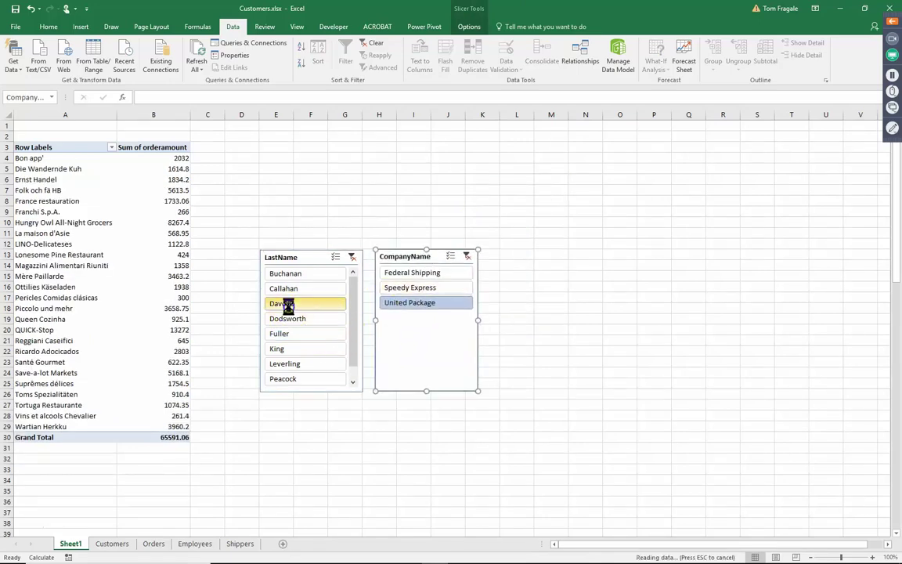
pyautogui.click(285, 333)
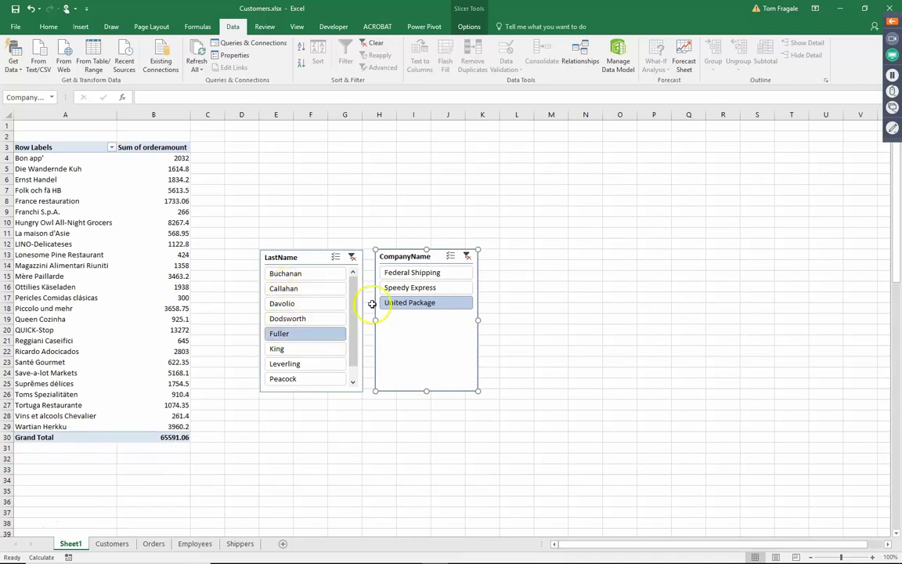
pyautogui.click(416, 290)
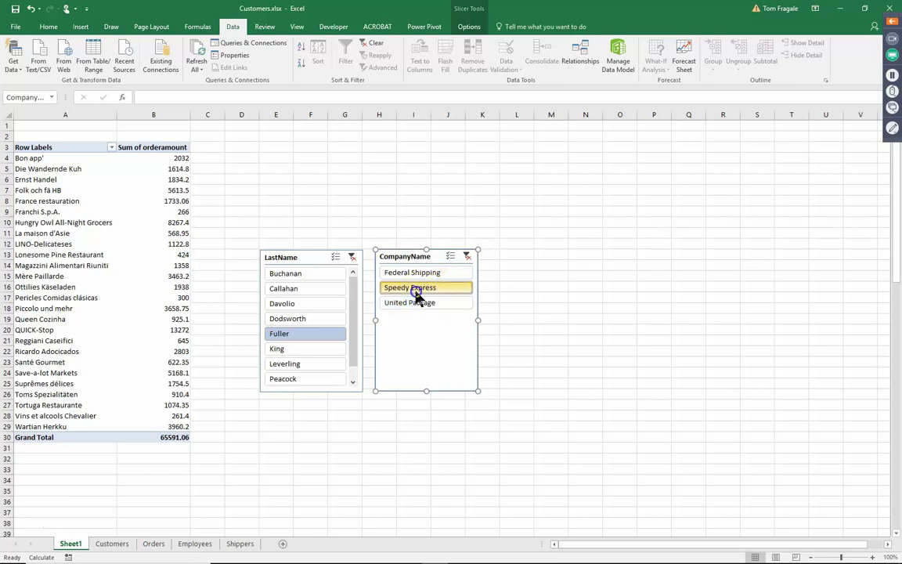
pyautogui.click(290, 279)
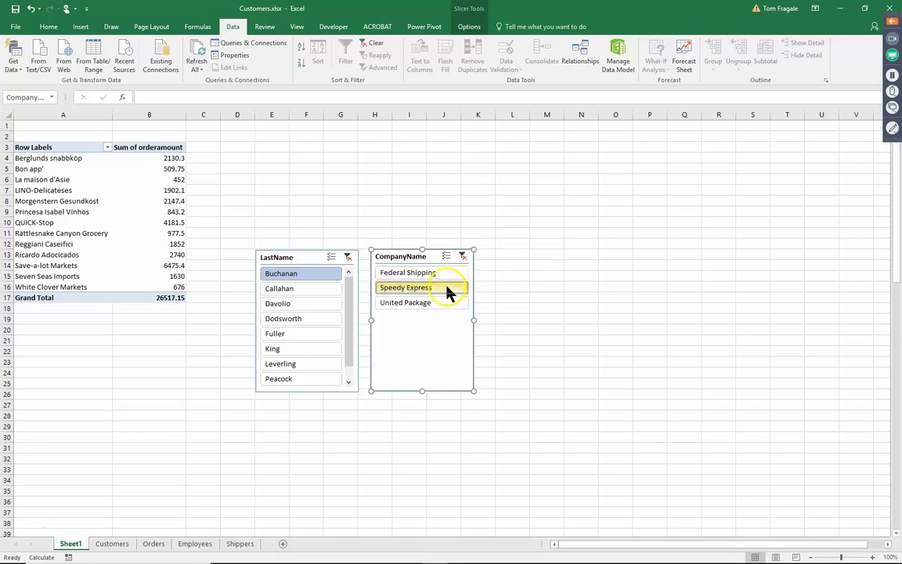
# Turn on multi-select in the LastName slicer and add the second and third listed employees to the filter.
pyautogui.click(332, 259)
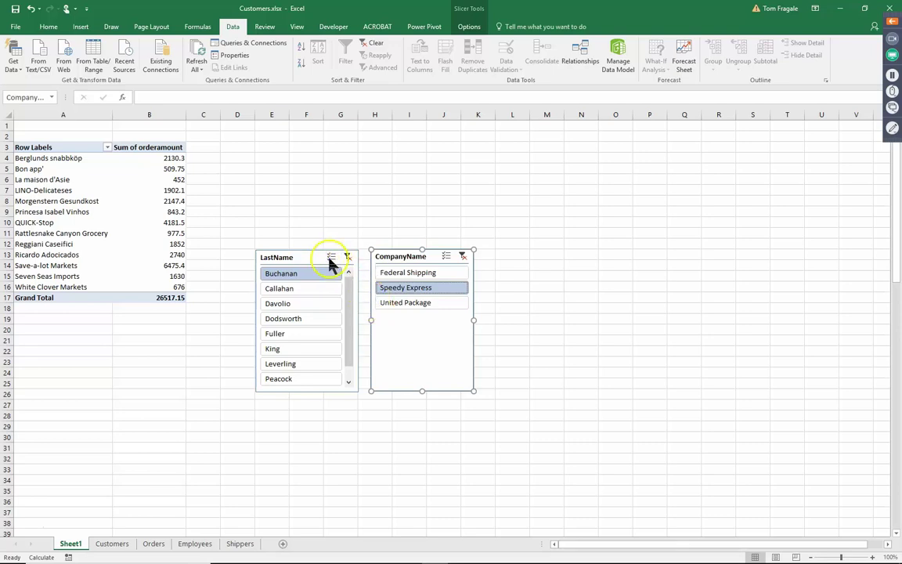
pyautogui.click(332, 259)
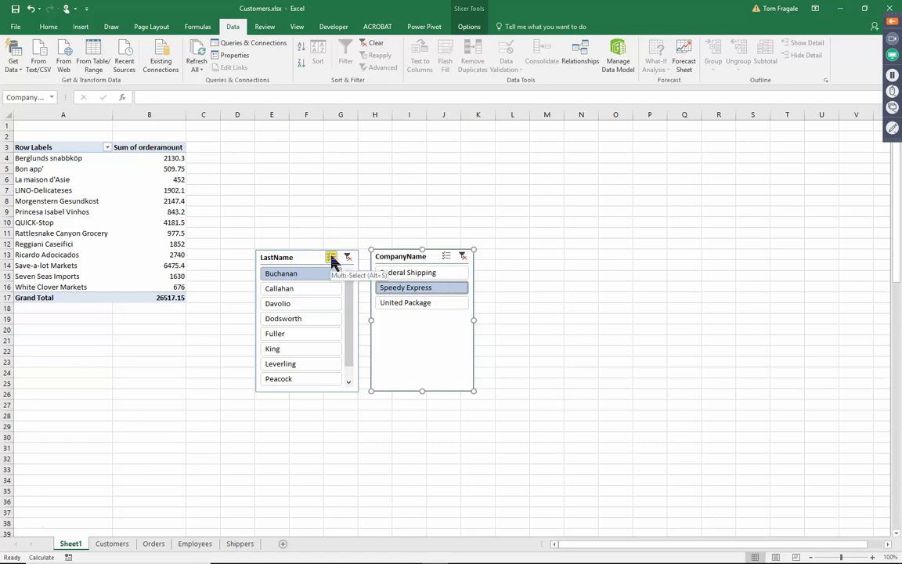
pyautogui.click(310, 290)
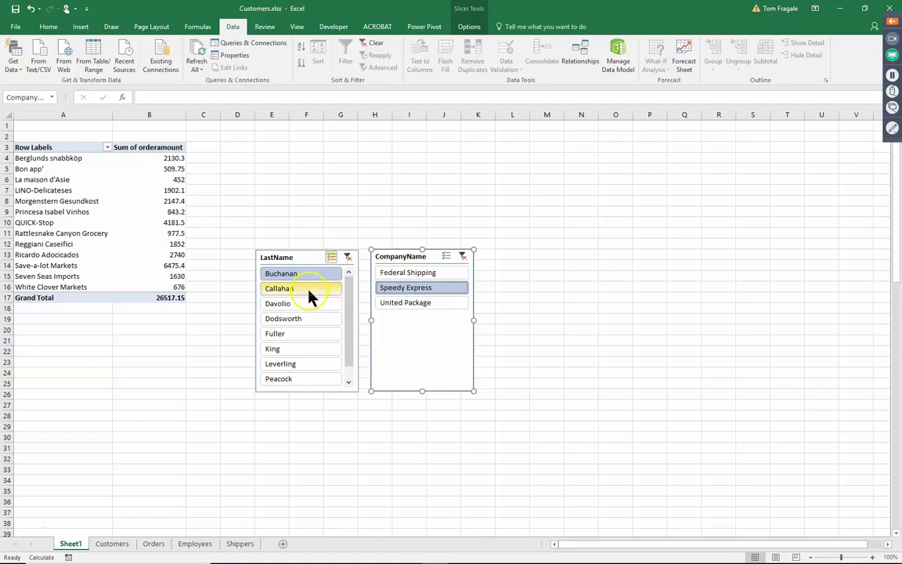
pyautogui.click(303, 305)
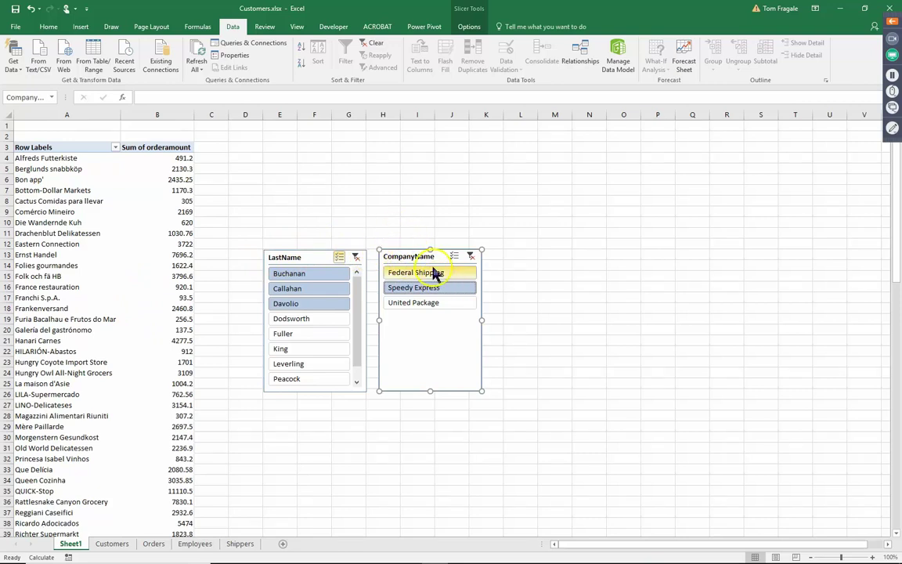
# Clear the filters of both the LastName and CompanyName slicers.
pyautogui.click(357, 258)
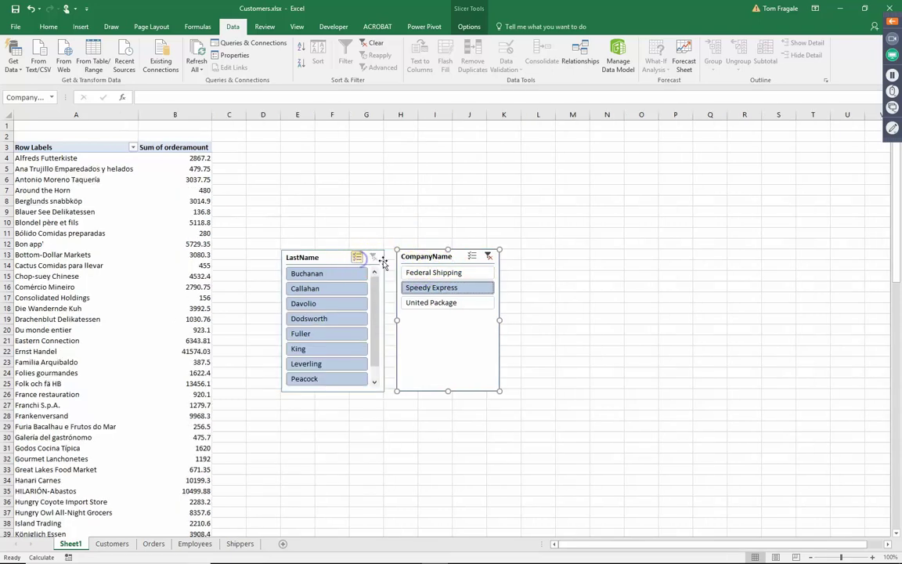
pyautogui.click(489, 259)
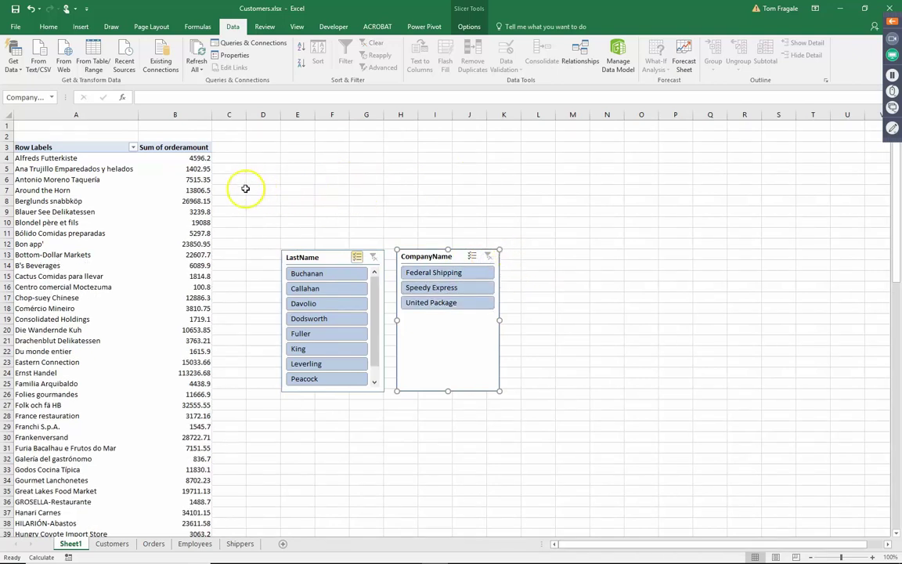
# Replace CompanyName with the Country field of customers1 in the PivotTable's rows.
pyautogui.click(189, 200)
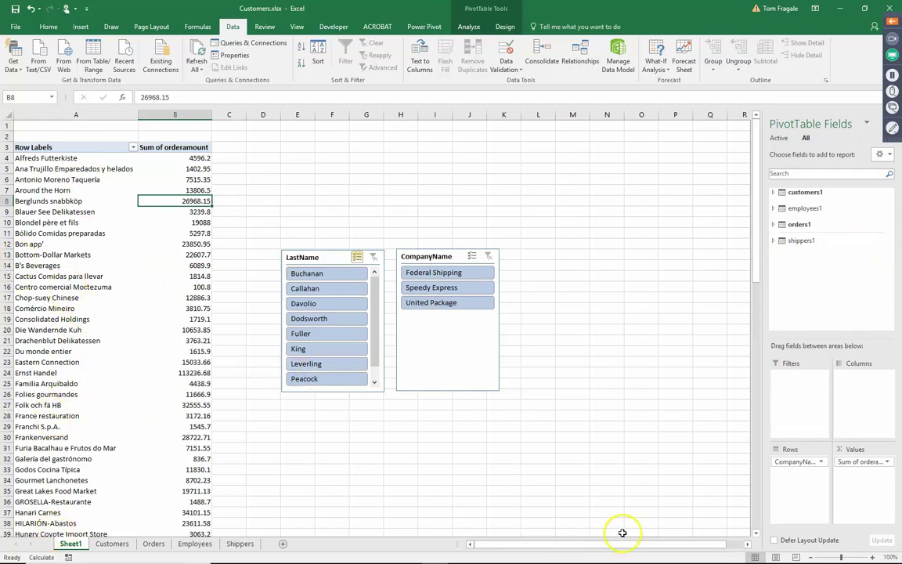
pyautogui.click(773, 193)
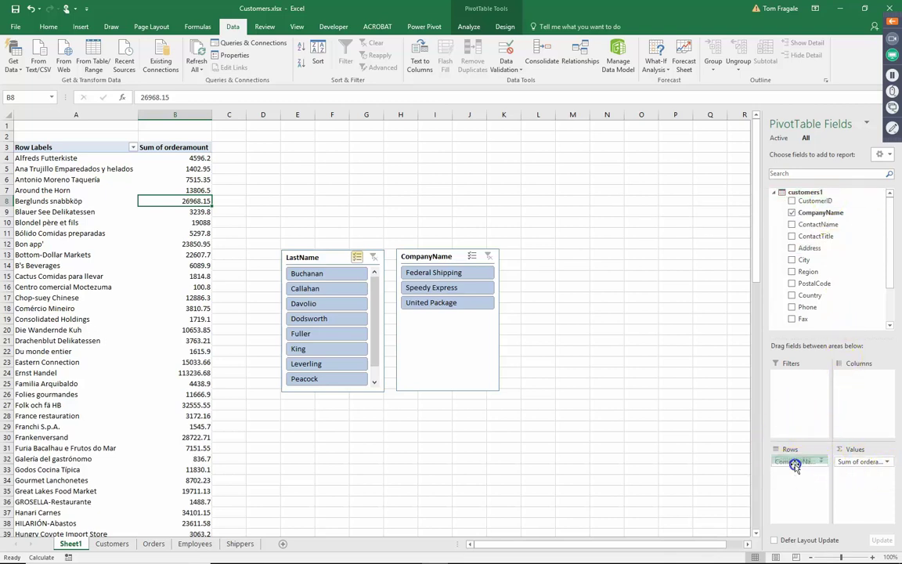
pyautogui.click(835, 213)
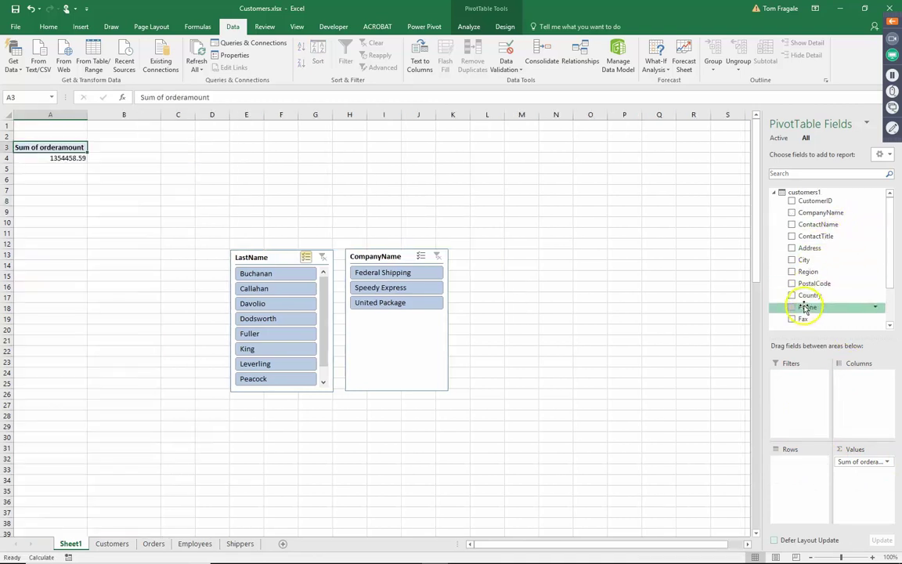
pyautogui.moveTo(810, 296); pyautogui.dragTo(797, 481)
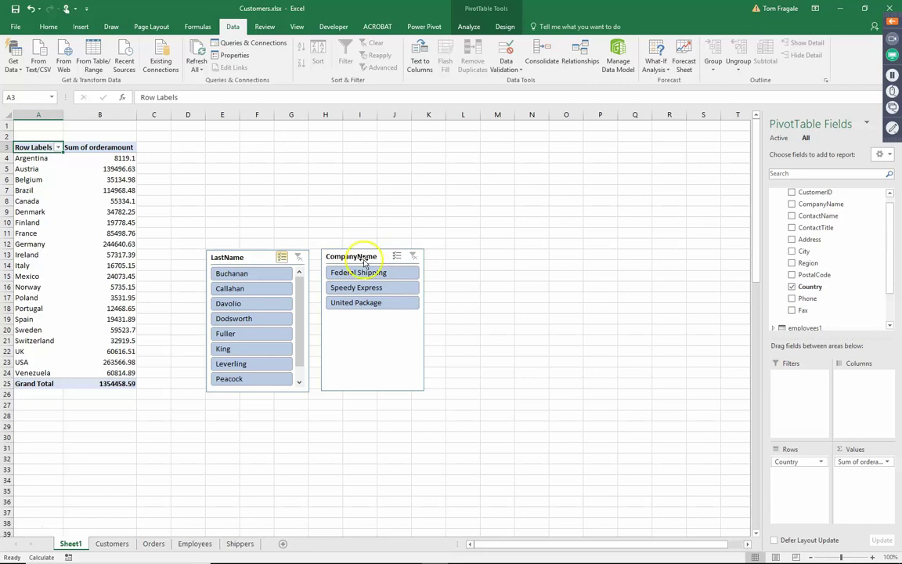
# Move the LastName and CompanyName slicers to row 1 over columns N to S, side by side with their upper edges level.
pyautogui.moveTo(364, 262); pyautogui.dragTo(364, 278)
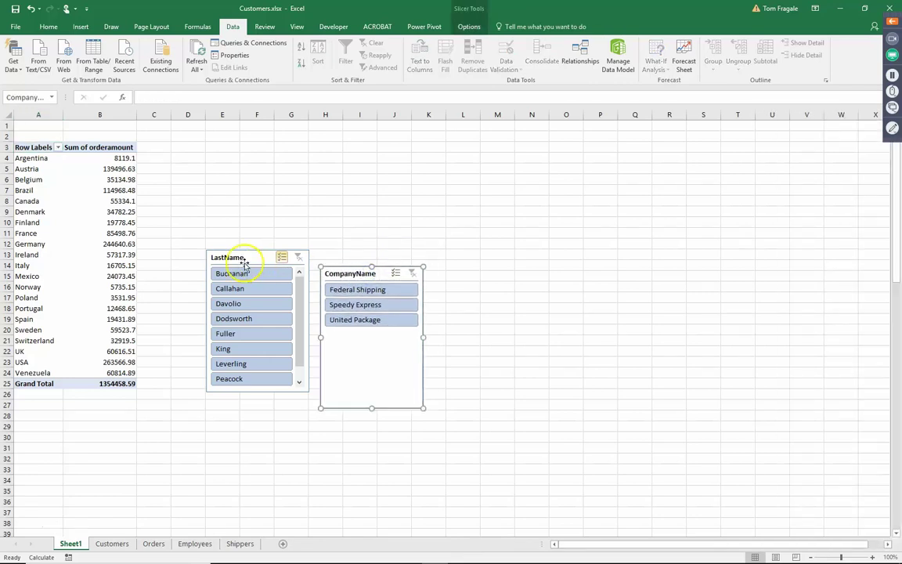
pyautogui.moveTo(244, 265); pyautogui.dragTo(238, 278)
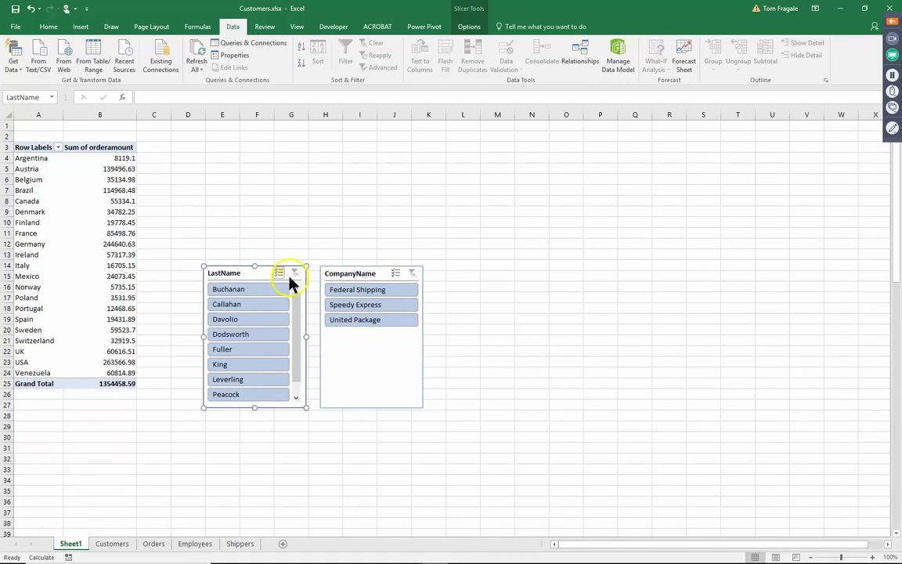
pyautogui.click(86, 243)
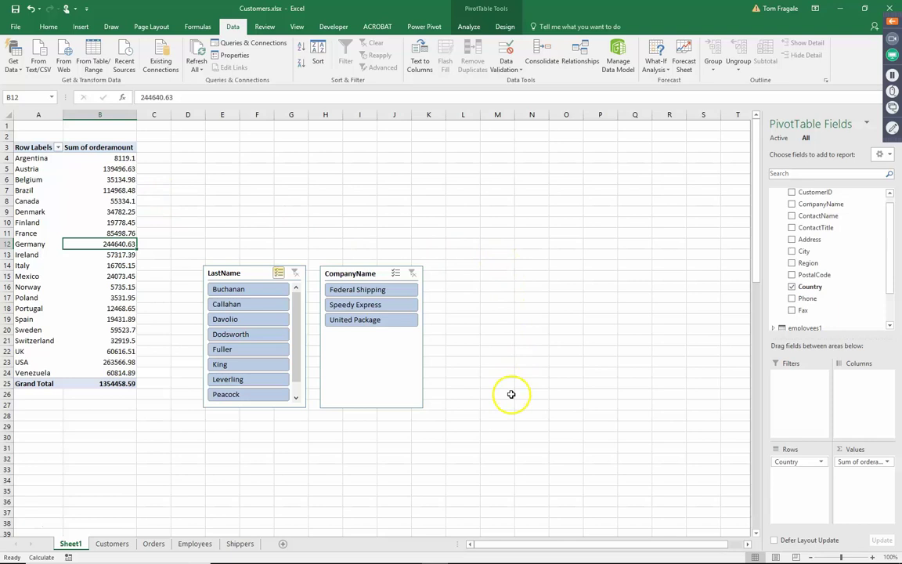
pyautogui.moveTo(362, 276); pyautogui.dragTo(663, 134)
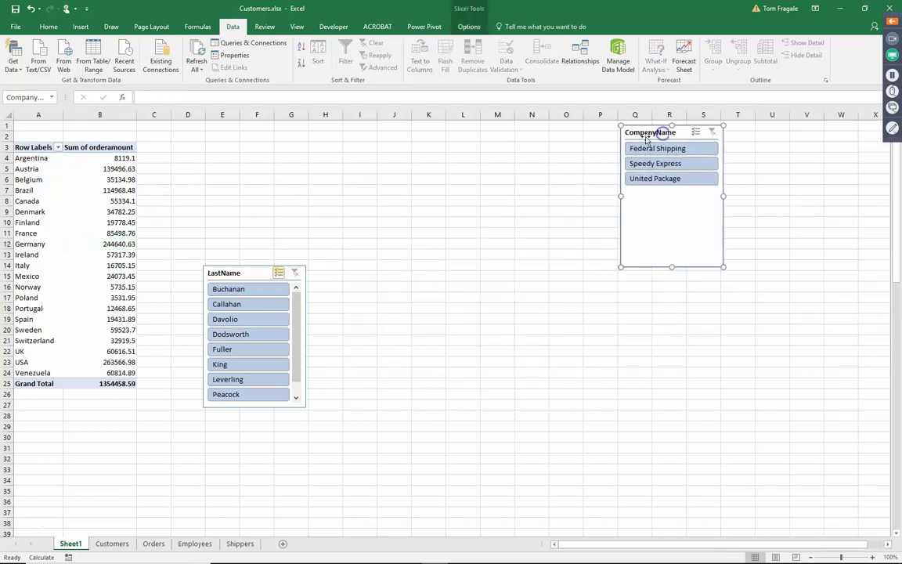
pyautogui.moveTo(232, 277); pyautogui.dragTo(545, 134)
pyautogui.moveTo(638, 133); pyautogui.dragTo(638, 130)
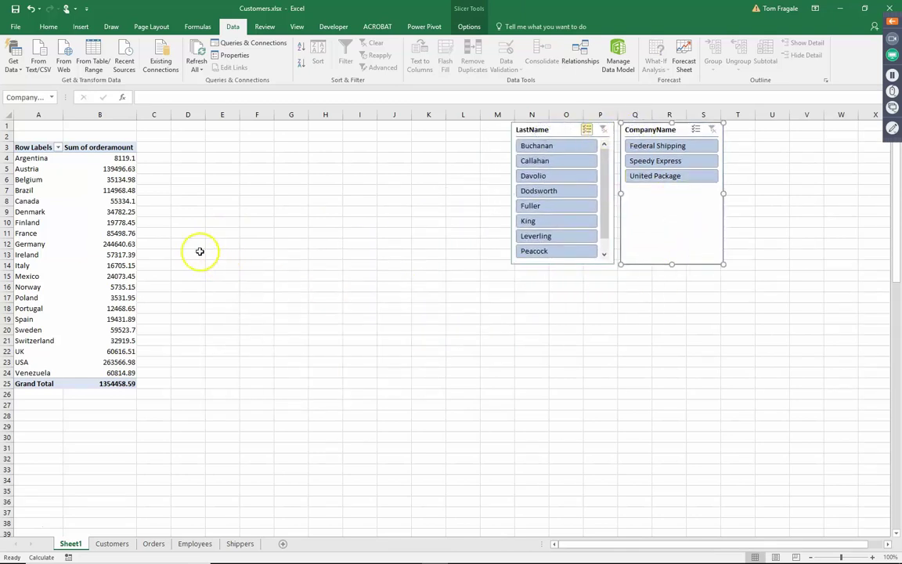
# Insert a Clustered Column PivotChart based on the country PivotTable.
pyautogui.click(129, 233)
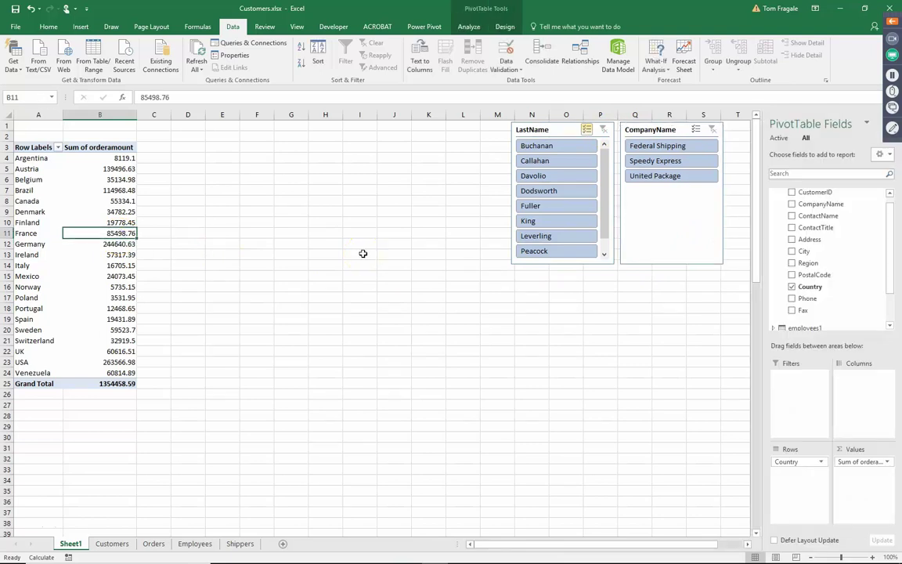
pyautogui.click(102, 213)
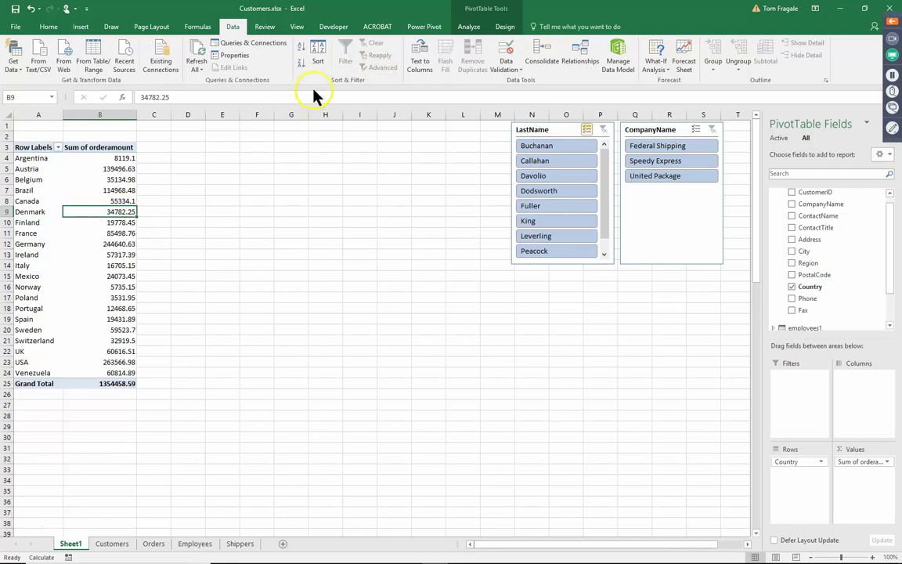
pyautogui.click(470, 28)
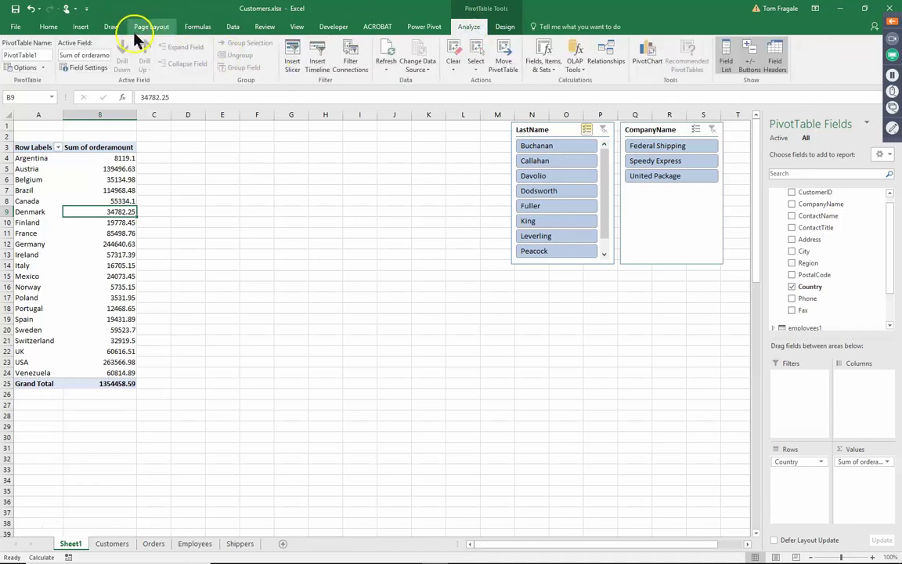
pyautogui.click(82, 31)
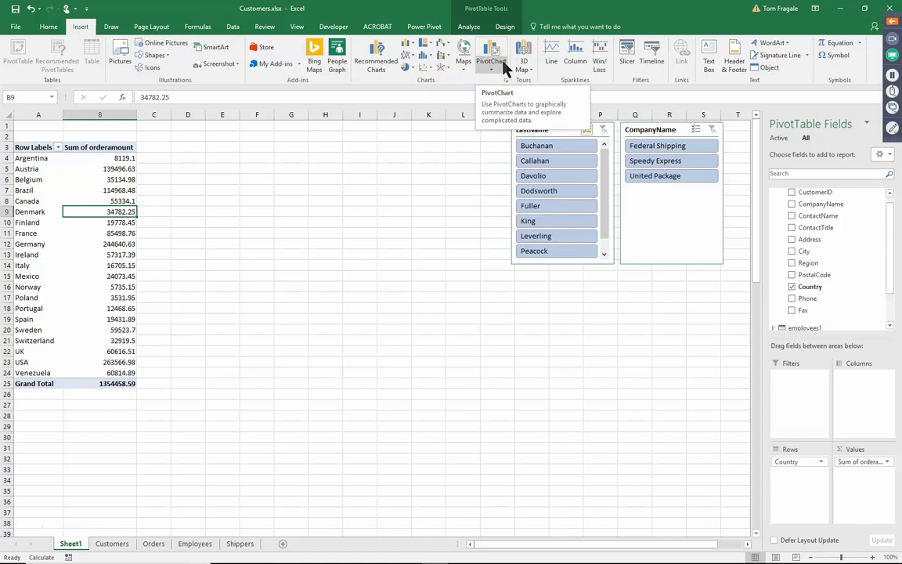
pyautogui.click(470, 27)
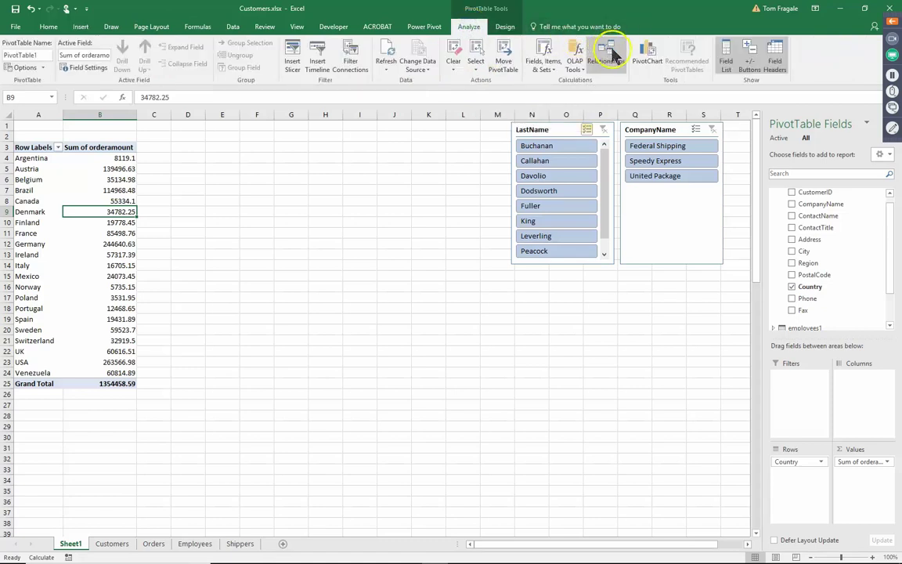
pyautogui.click(657, 67)
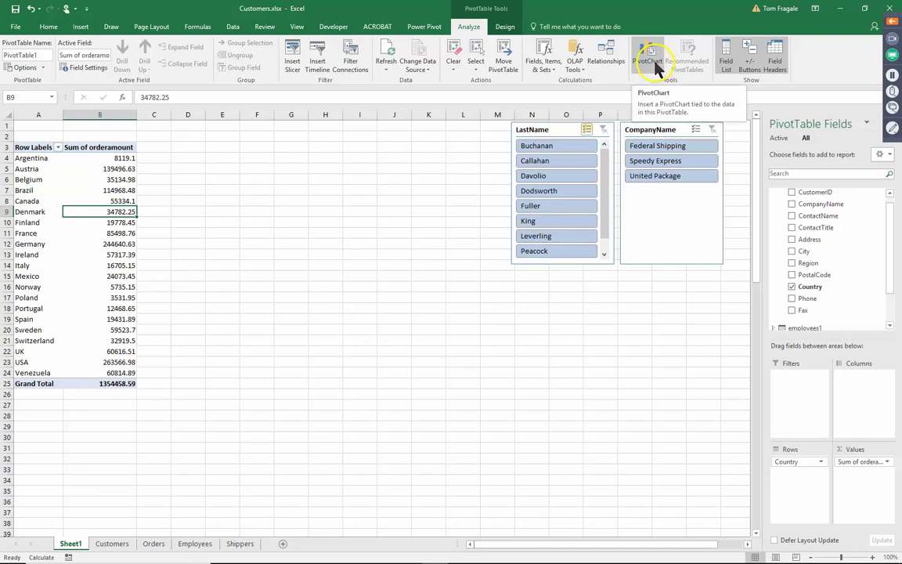
pyautogui.click(656, 66)
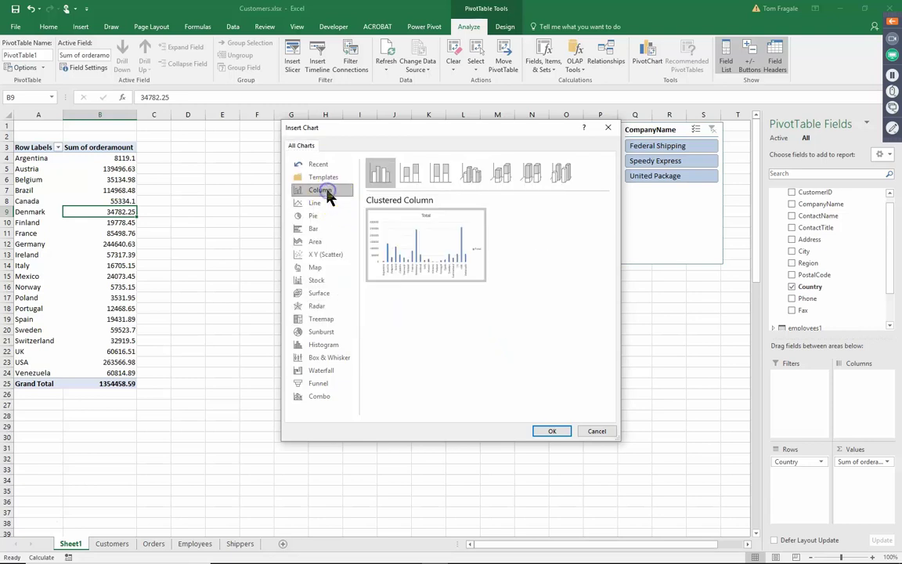
pyautogui.moveTo(401, 237)
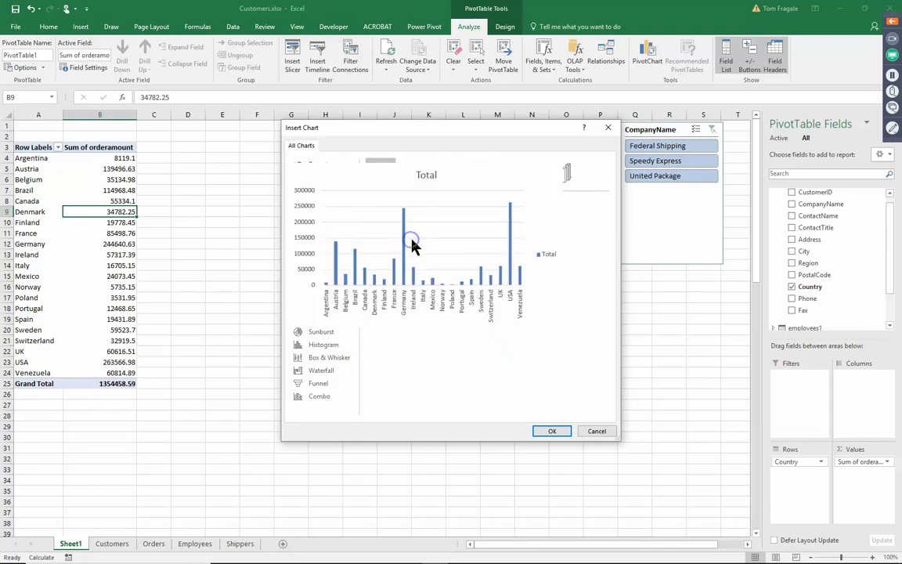
pyautogui.click(550, 432)
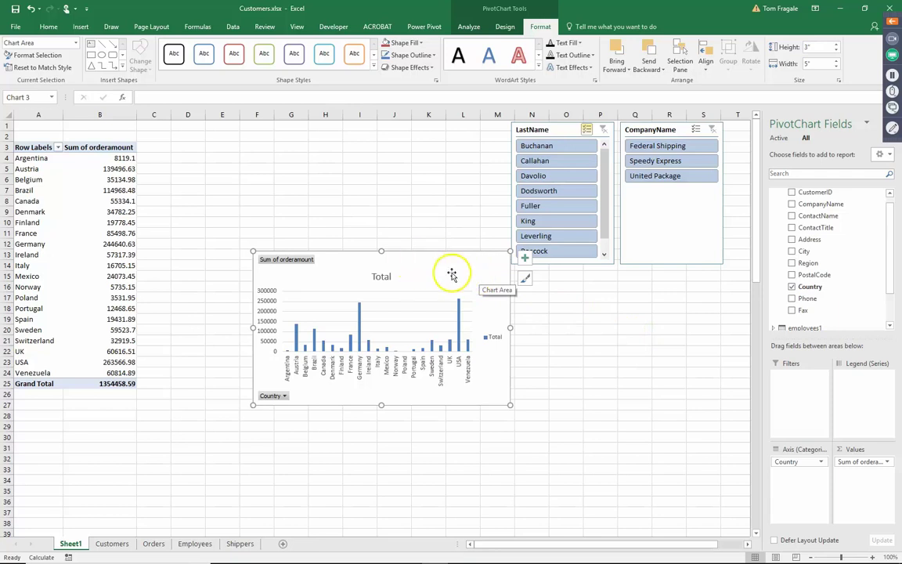
# Move the PivotChart beside the PivotTable, starting at column C, and enlarge it to about 4.55 inches high by 7.07 inches wide.
pyautogui.moveTo(472, 267); pyautogui.dragTo(373, 159)
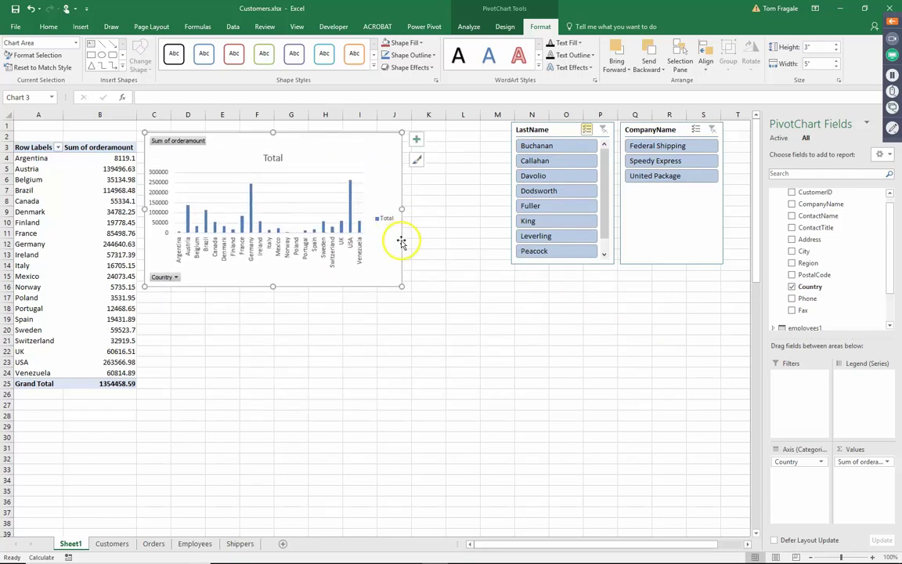
pyautogui.moveTo(402, 285); pyautogui.dragTo(505, 354)
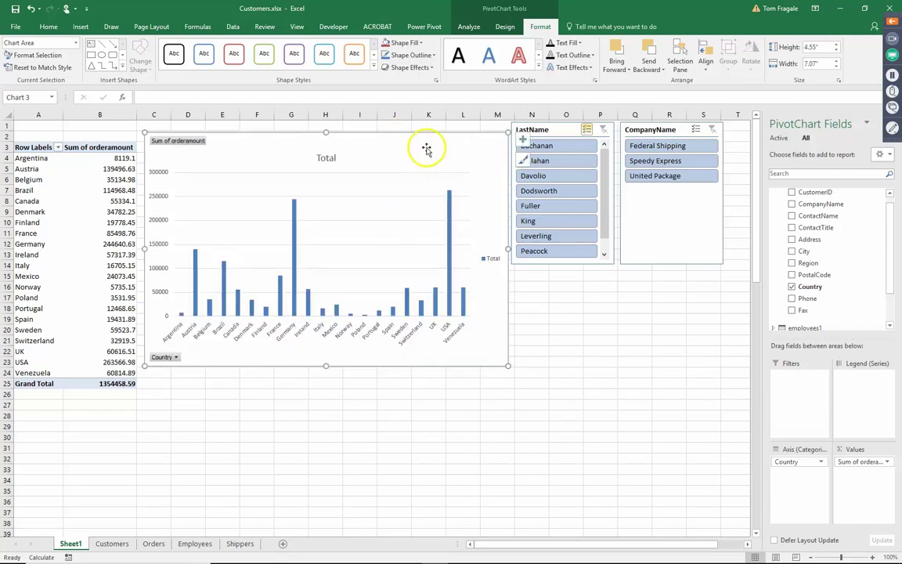
# Lower the PivotChart and the LastName and CompanyName slicers so their upper edges line up near row 3.
pyautogui.moveTo(423, 135); pyautogui.dragTo(426, 158)
pyautogui.moveTo(540, 130); pyautogui.dragTo(587, 149)
pyautogui.moveTo(652, 130); pyautogui.dragTo(653, 149)
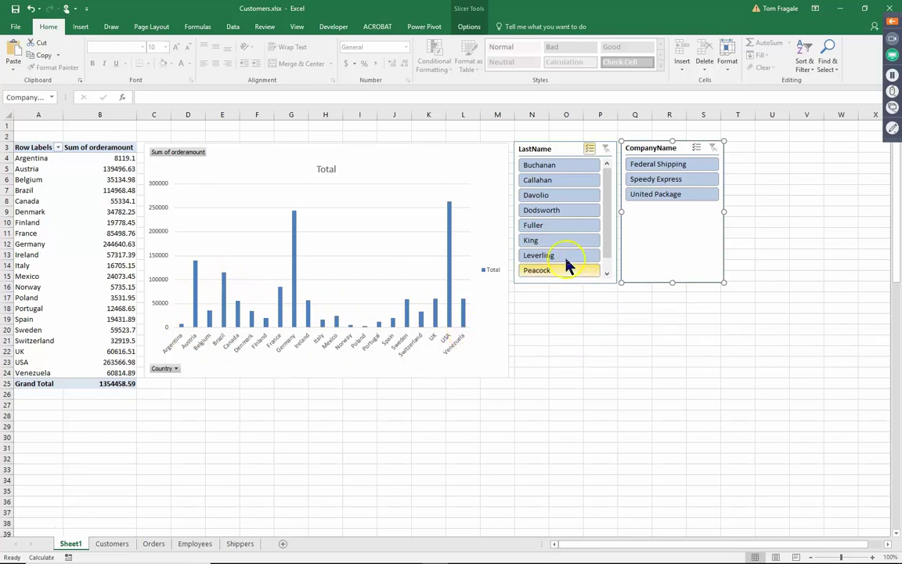
# Add data labels to the PivotChart's columns in the Outside End position.
pyautogui.click(477, 167)
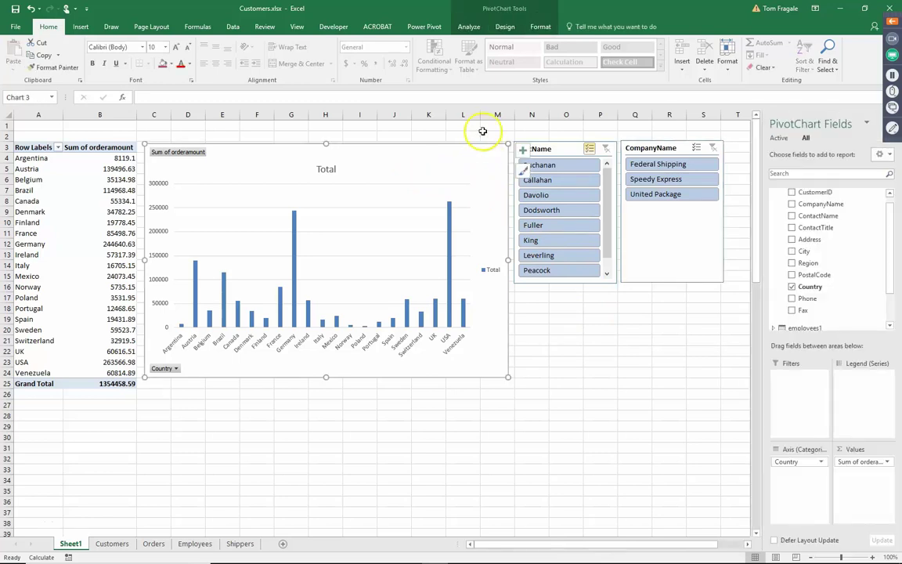
pyautogui.click(506, 29)
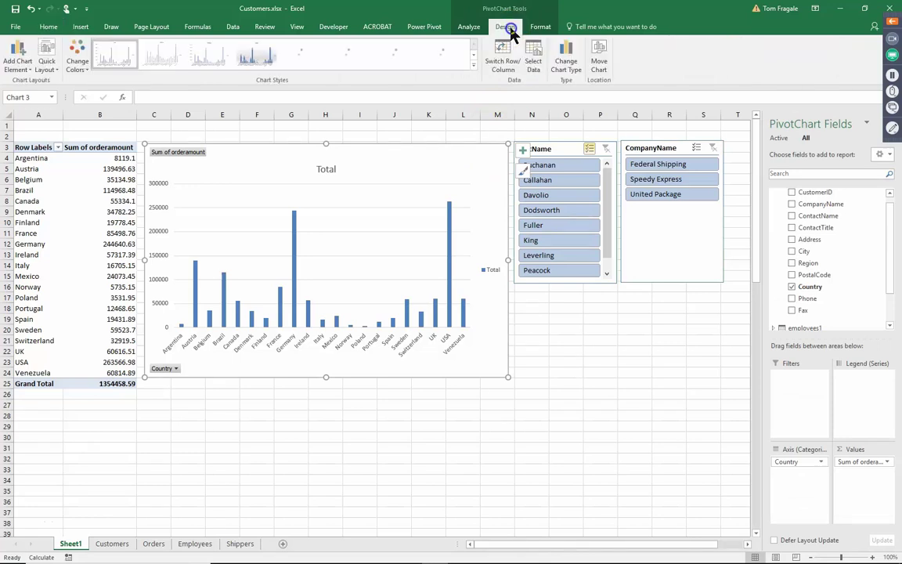
pyautogui.click(15, 66)
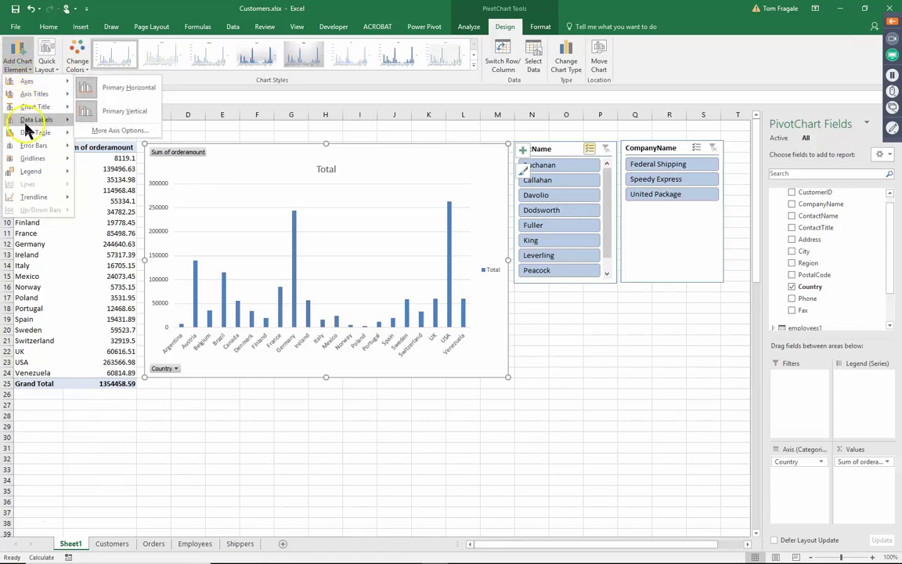
pyautogui.moveTo(25, 130)
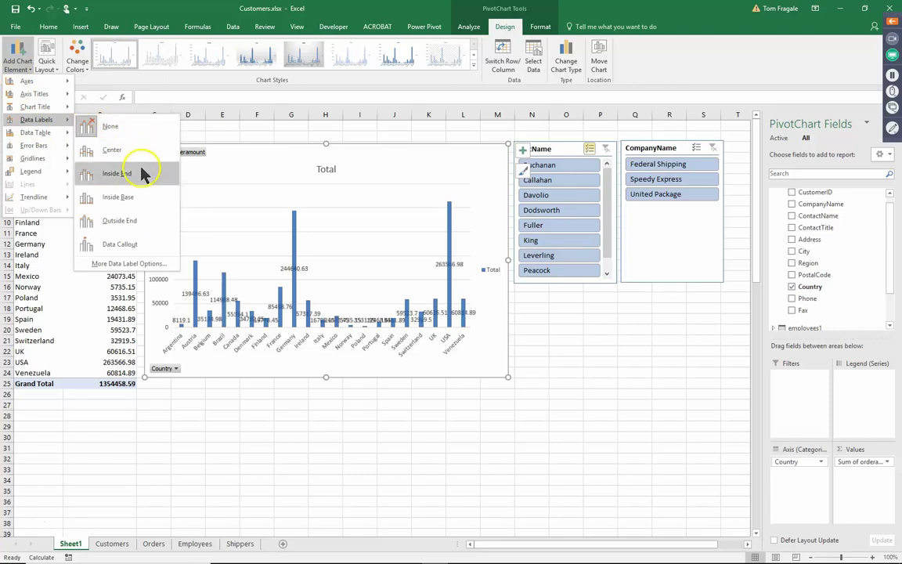
pyautogui.click(142, 222)
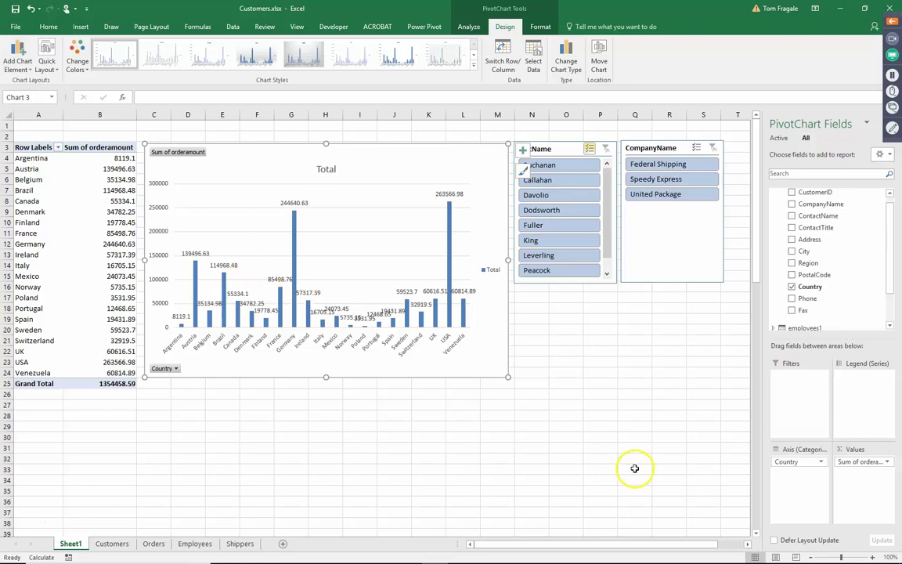
# Shift both slicers slightly away from the PivotChart and enlarge the chart to about 4.92 inches high by 7.37 inches wide.
pyautogui.moveTo(666, 148); pyautogui.dragTo(684, 145)
pyautogui.moveTo(552, 149)
pyautogui.mouseDown()
pyautogui.moveTo(578, 145)
pyautogui.moveTo(568, 148)
pyautogui.mouseUp()
pyautogui.click(443, 397)
pyautogui.click(505, 370)
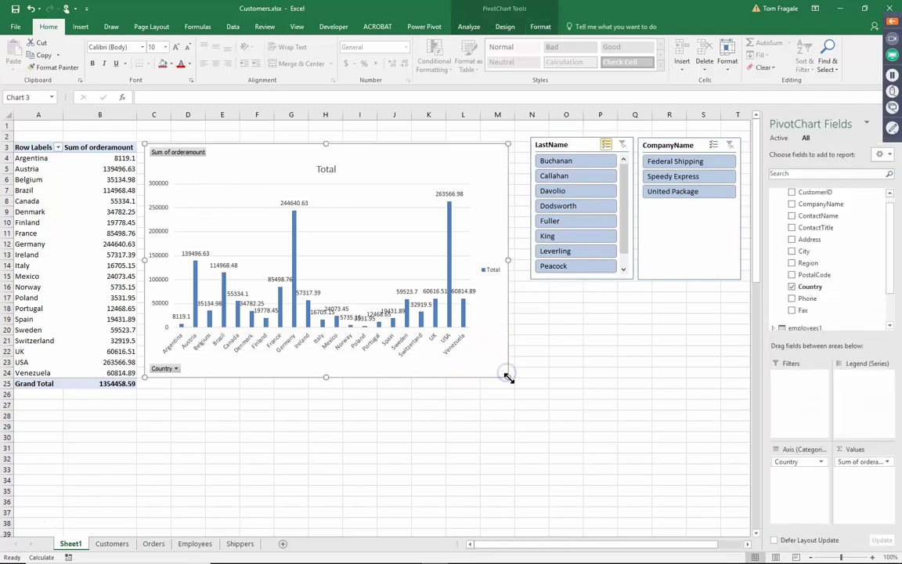
pyautogui.moveTo(507, 377); pyautogui.dragTo(525, 398)
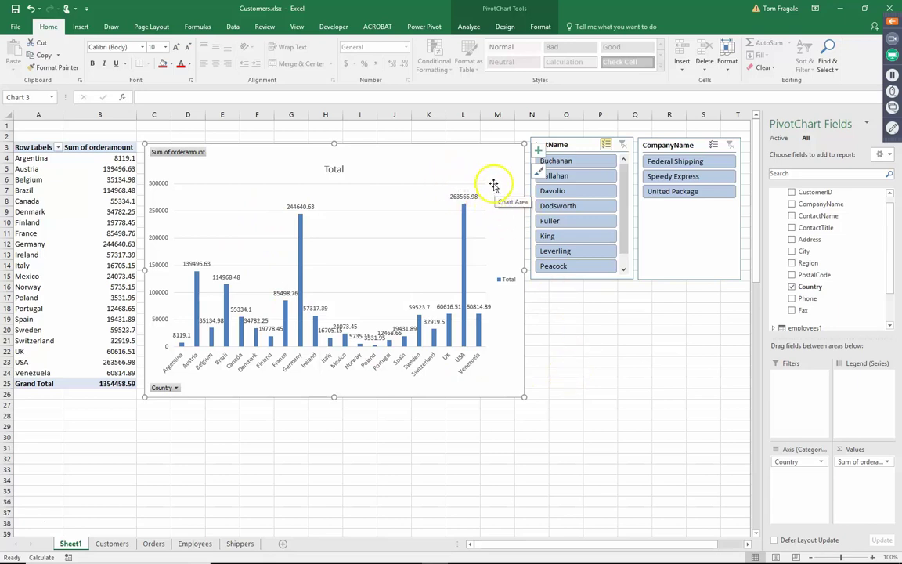
pyautogui.click(488, 159)
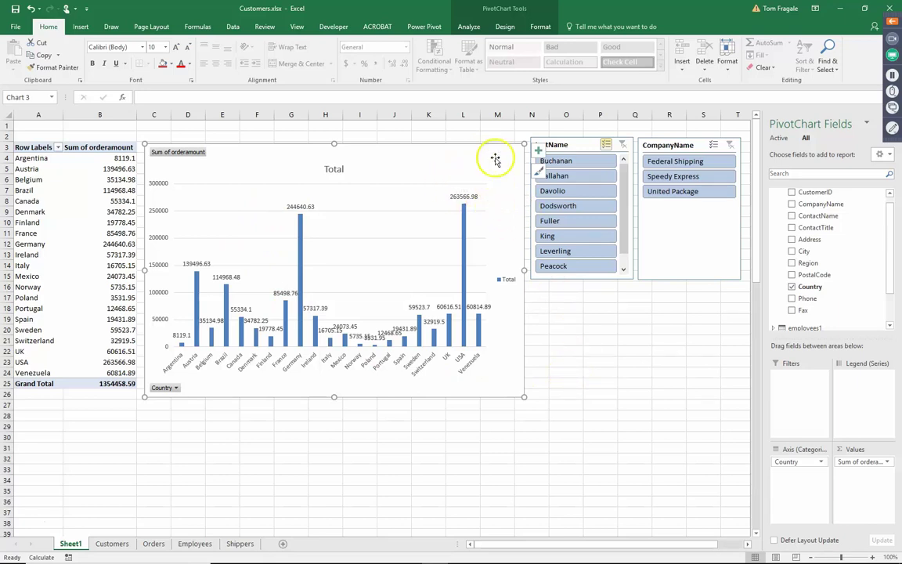
pyautogui.click(503, 31)
pyautogui.click(542, 29)
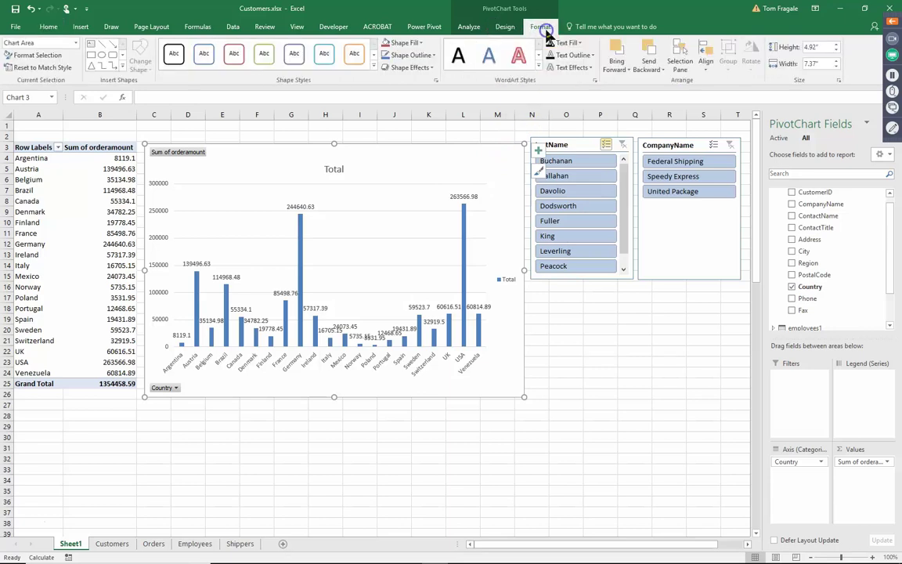
pyautogui.click(515, 33)
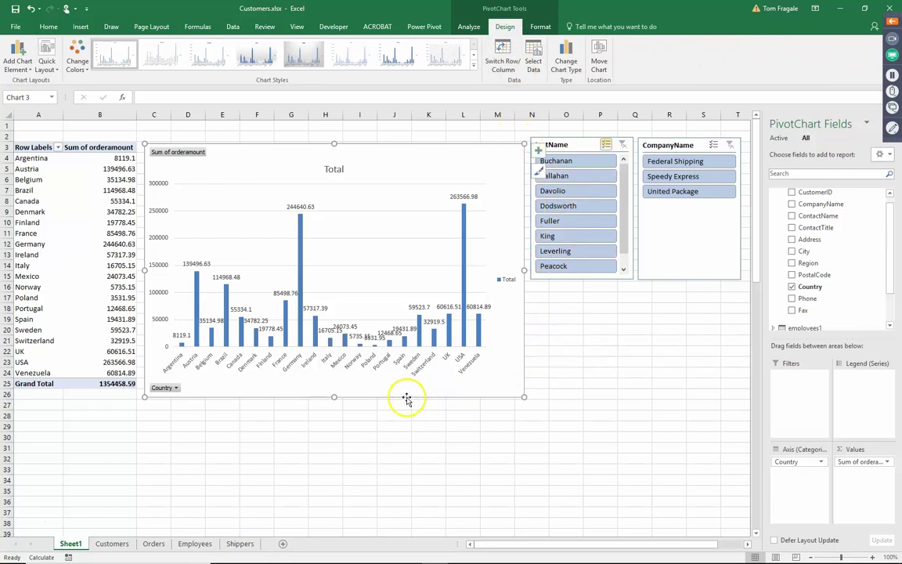
# Compare the Country filter choices on the PivotChart with those in the PivotTable's row labels, leaving both filters unapplied.
pyautogui.click(176, 389)
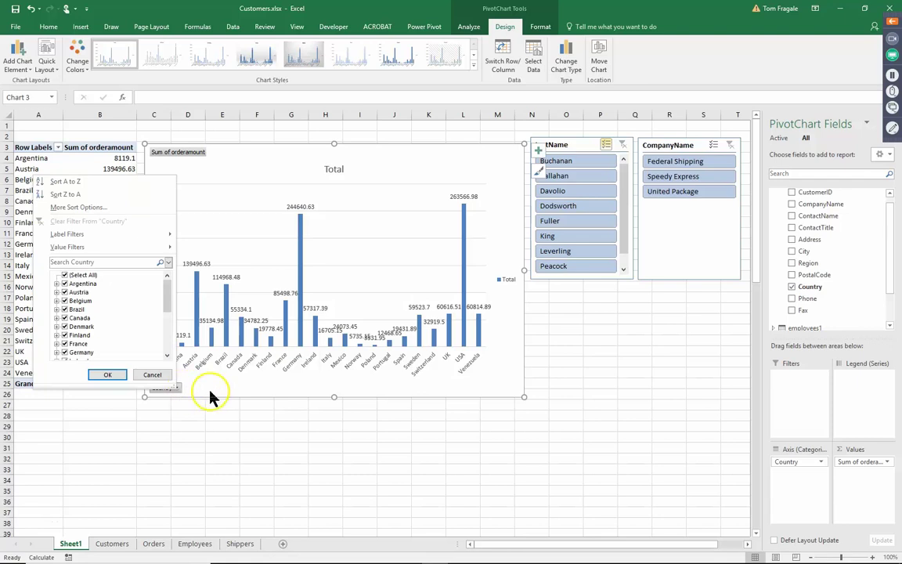
pyautogui.click(210, 397)
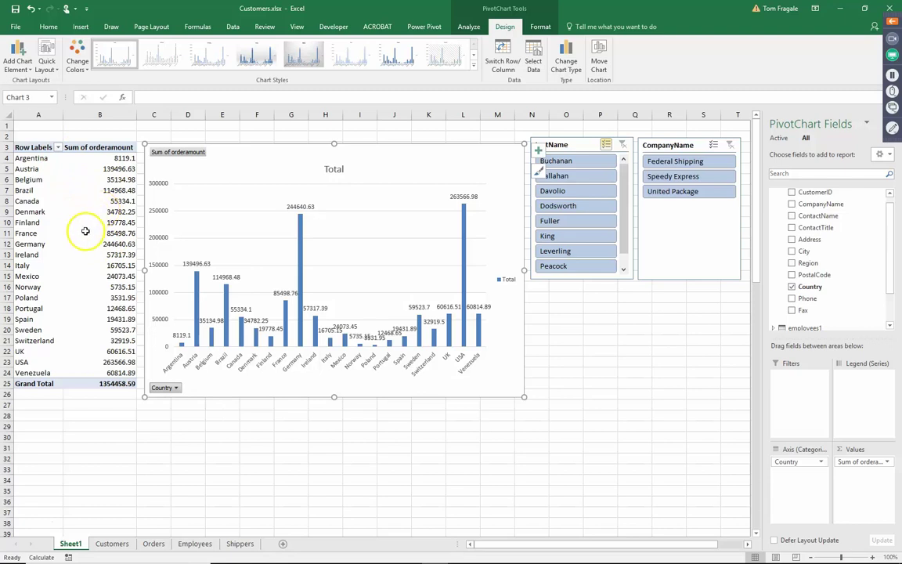
pyautogui.click(58, 148)
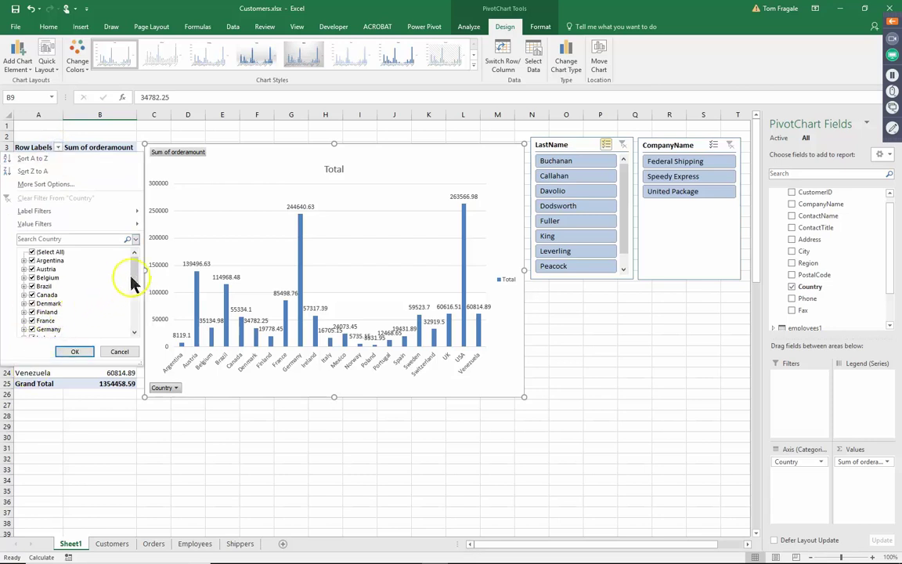
pyautogui.moveTo(133, 282)
pyautogui.mouseDown()
pyautogui.moveTo(129, 314)
pyautogui.moveTo(136, 266)
pyautogui.mouseUp()
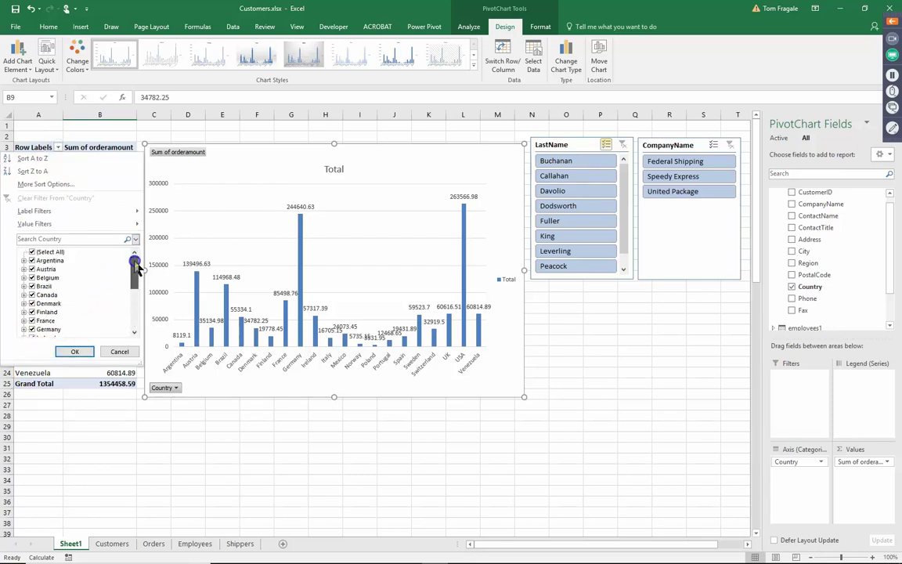
pyautogui.click(119, 351)
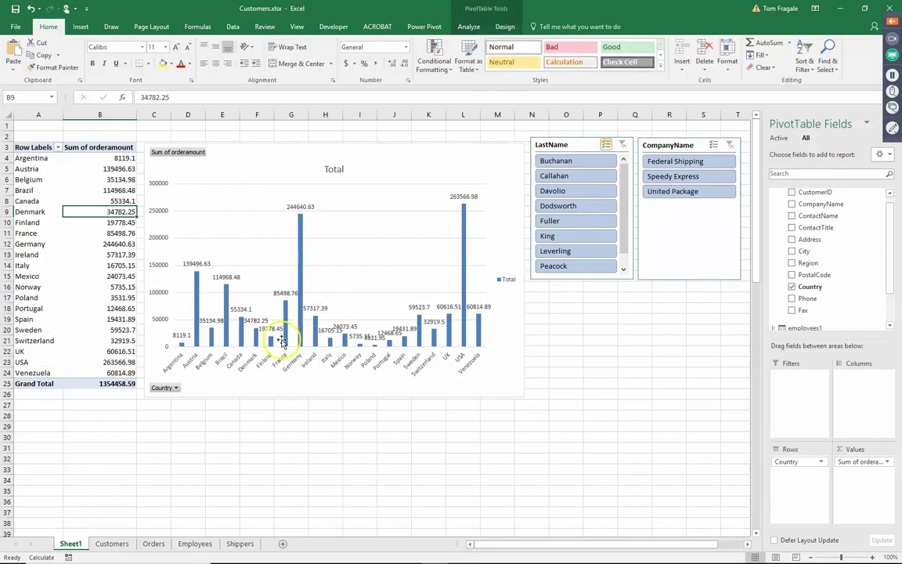
# Filter the PivotChart's Country field to Brazil, Canada, Finland and France only.
pyautogui.click(175, 389)
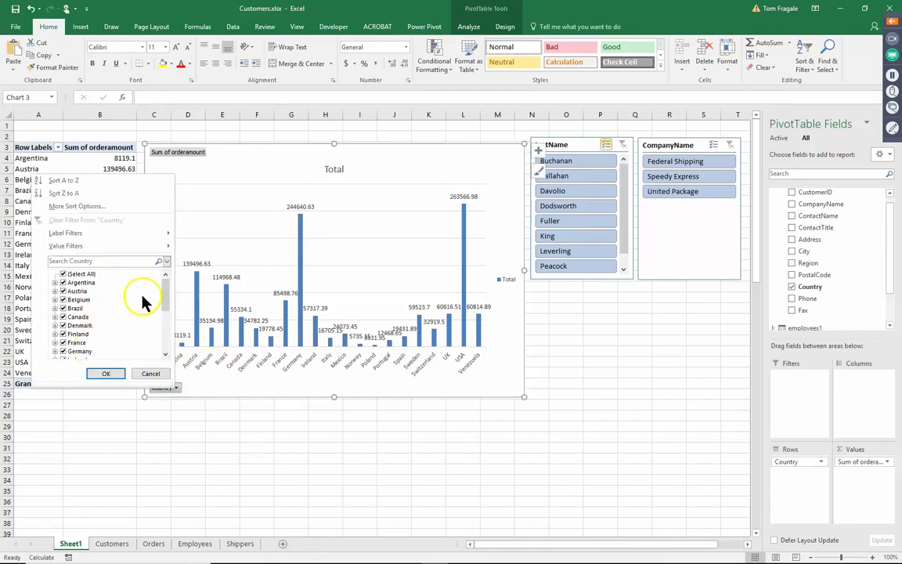
pyautogui.click(63, 274)
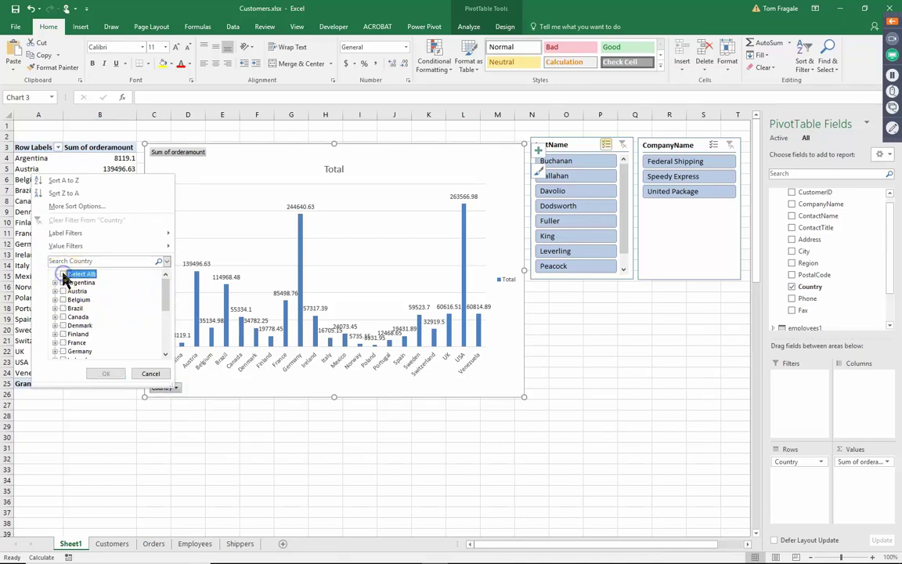
pyautogui.click(63, 309)
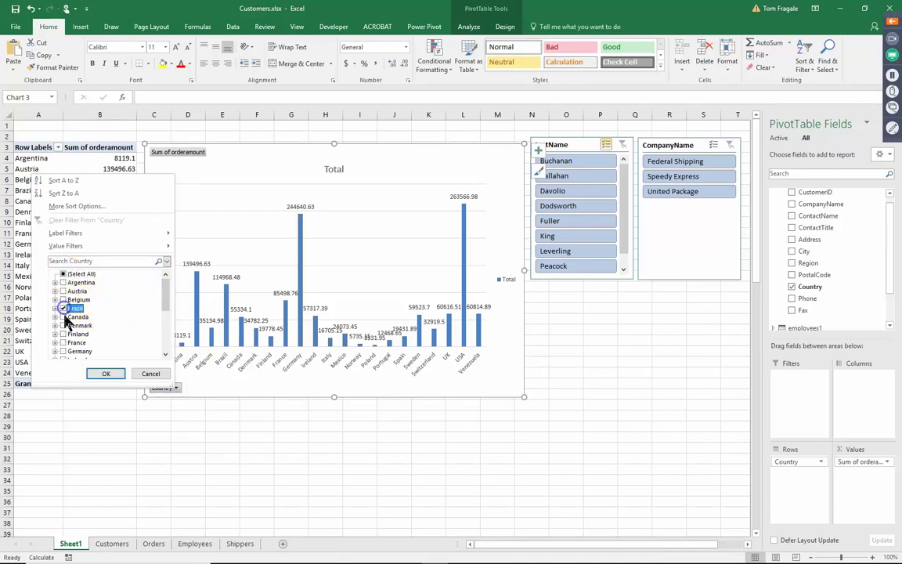
pyautogui.click(64, 334)
pyautogui.click(63, 343)
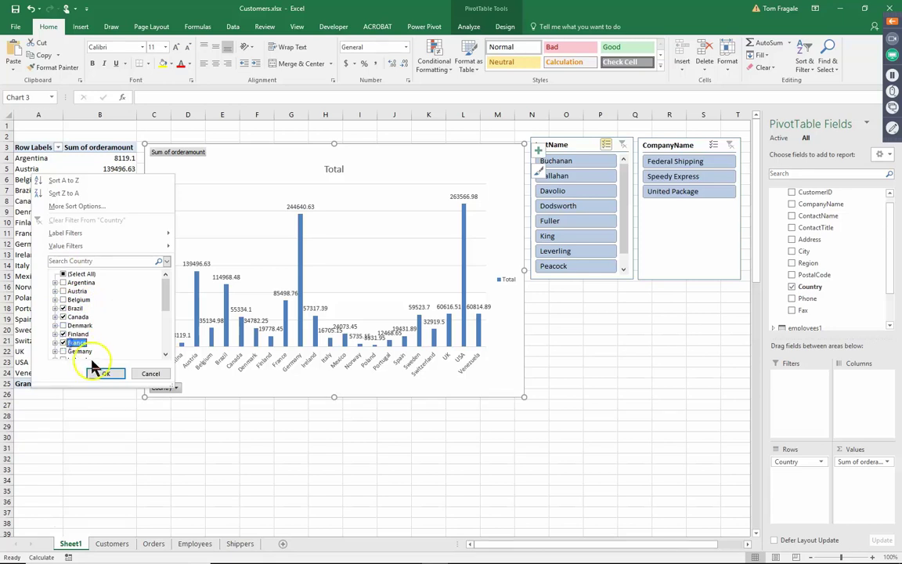
pyautogui.click(106, 372)
pyautogui.click(161, 375)
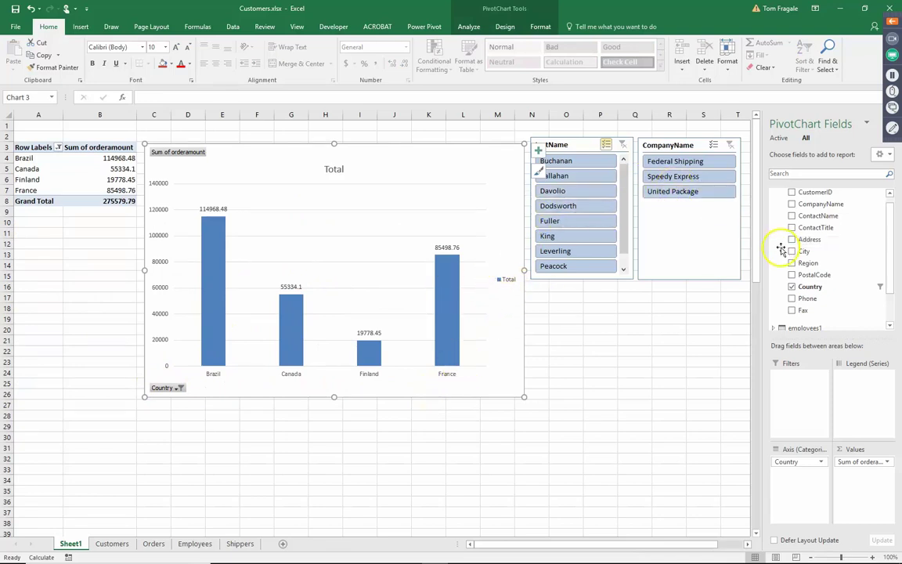
# Exclude the third and fifth listed employees in the LastName slicer and filter the CompanyName slicer to United Package.
pyautogui.click(574, 191)
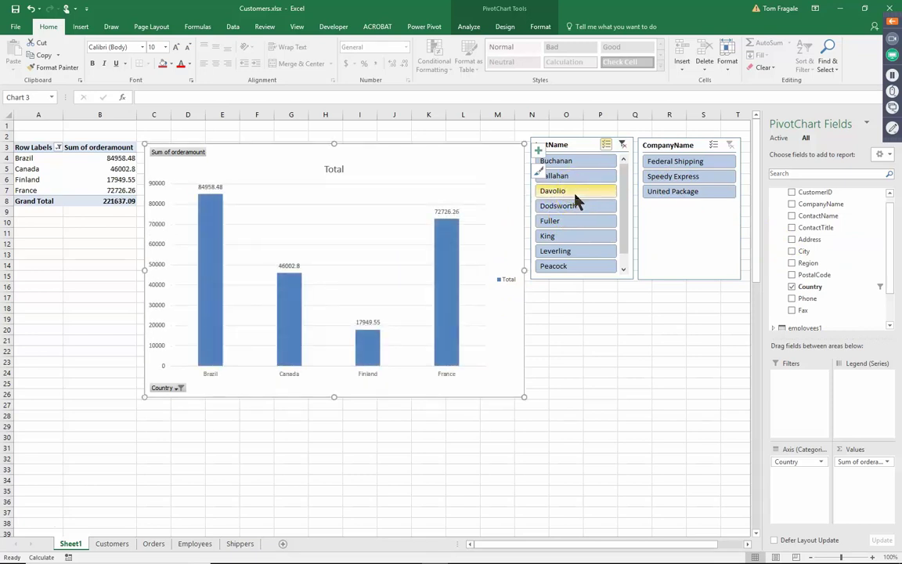
pyautogui.moveTo(98, 162)
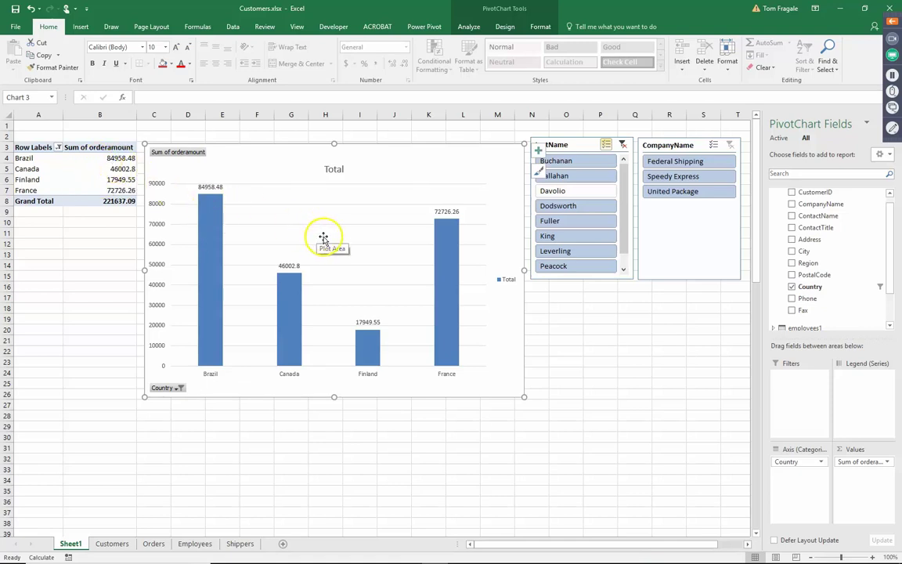
pyautogui.click(592, 226)
pyautogui.click(674, 193)
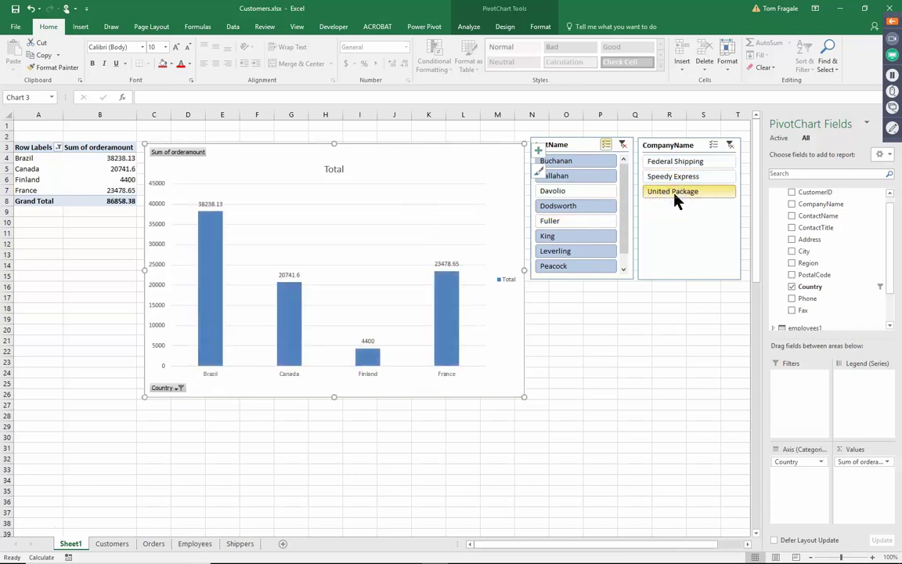
# Save a copy of the workbook in Documents under the name Customers dashboard.
pyautogui.click(14, 29)
pyautogui.click(34, 134)
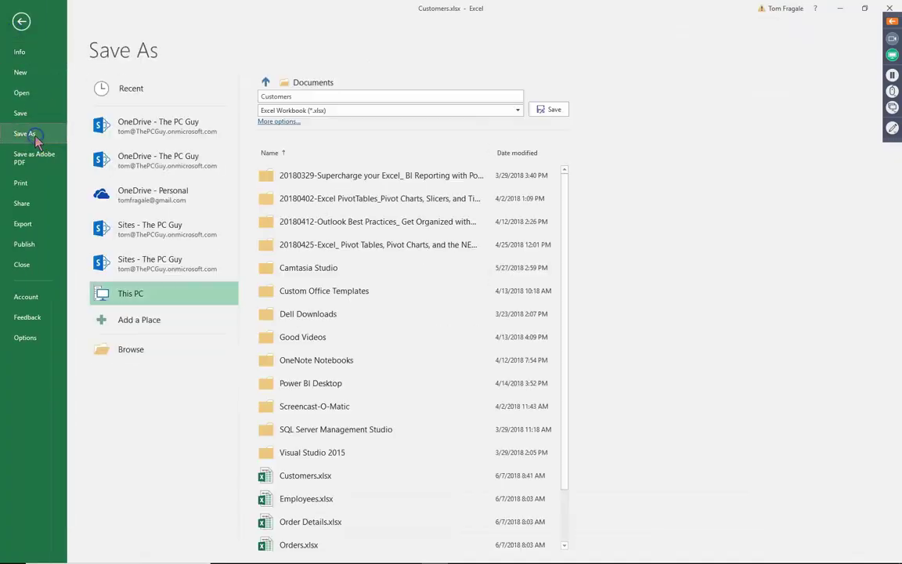
pyautogui.doubleClick(310, 96)
pyautogui.click(311, 94)
pyautogui.press('Return')
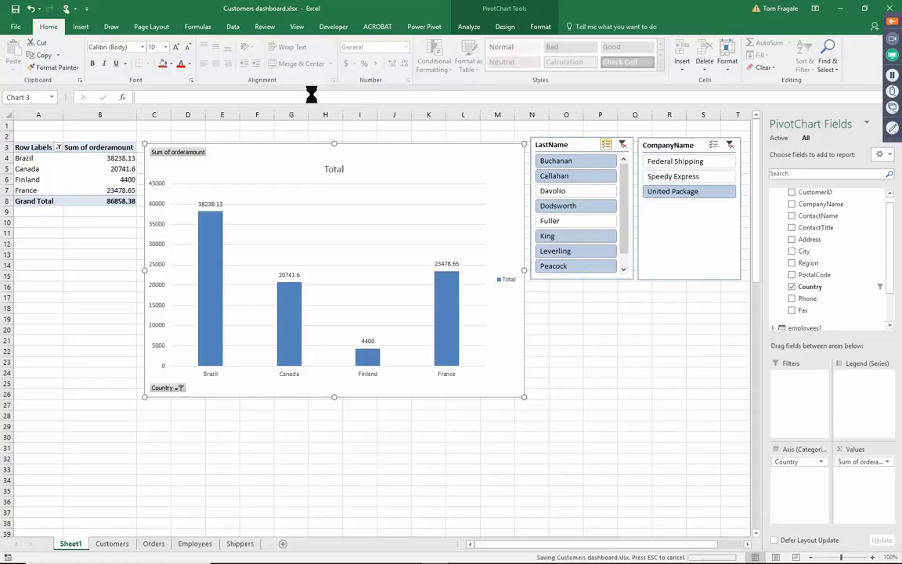
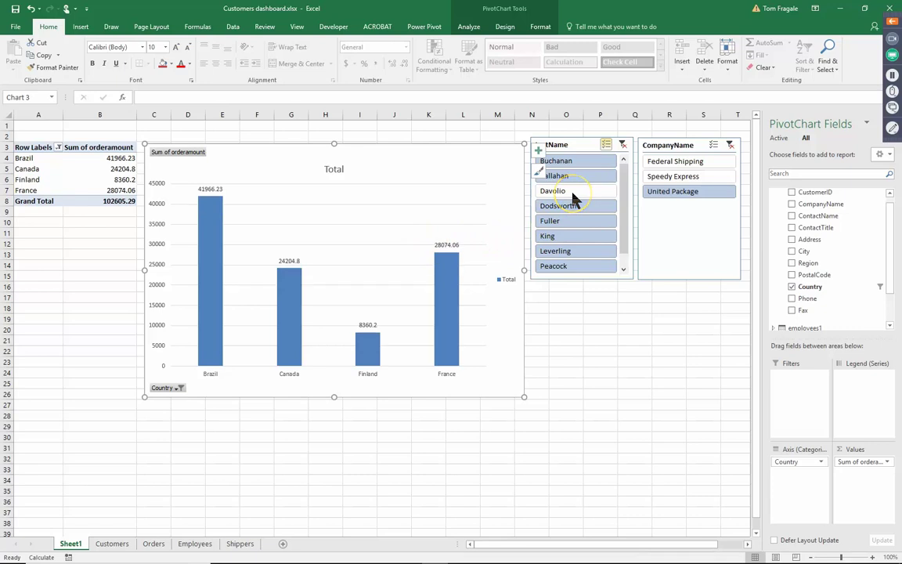
# Filter the CompanyName slicer to Speedy Express and select all countries in the PivotTable's row label filter.
pyautogui.click(679, 179)
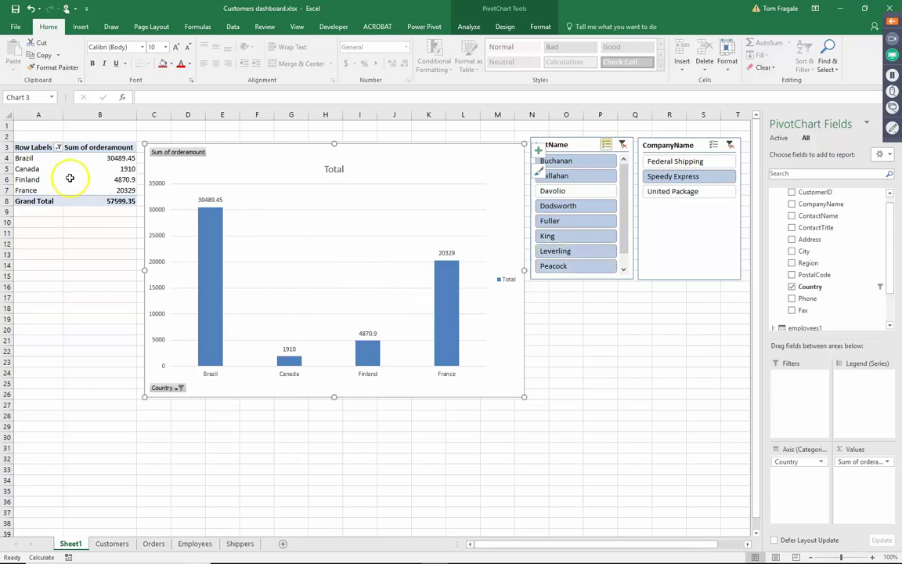
pyautogui.click(59, 148)
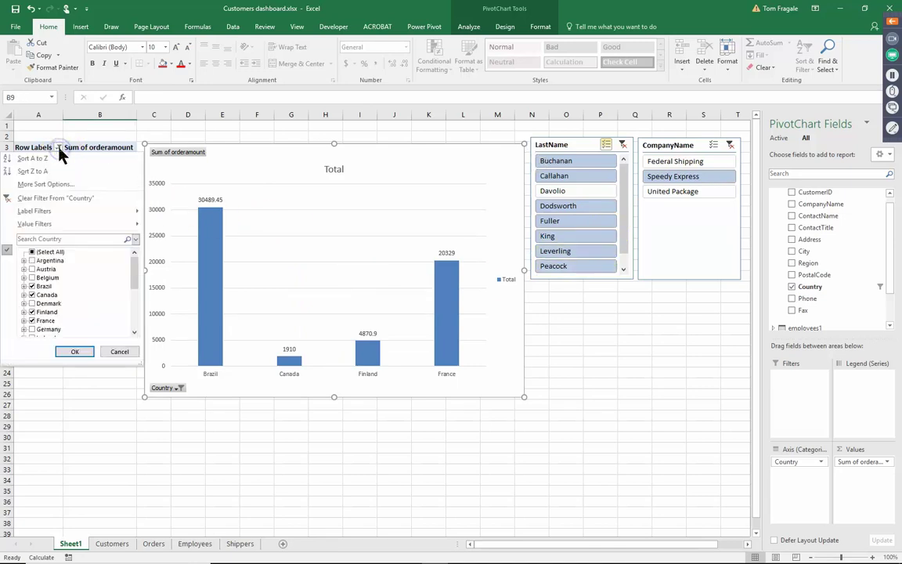
pyautogui.click(33, 252)
pyautogui.click(71, 351)
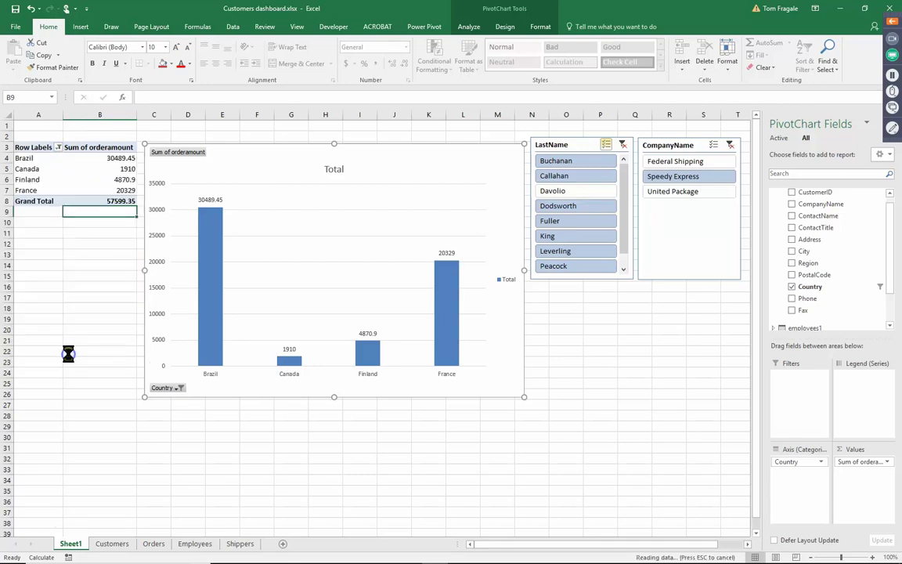
# Exclude Belgium, Brazil and Mexico using the PivotChart's Country filter.
pyautogui.click(176, 390)
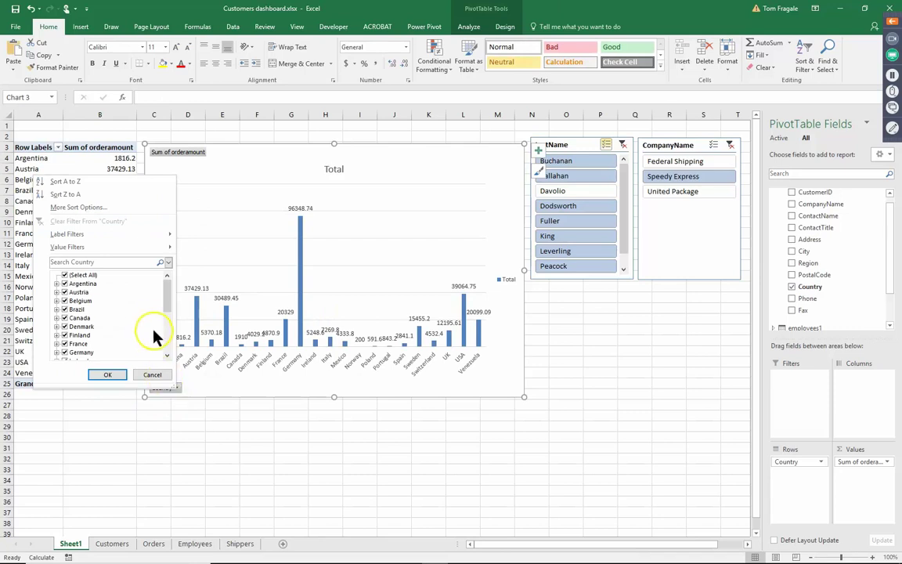
pyautogui.click(70, 302)
pyautogui.click(67, 310)
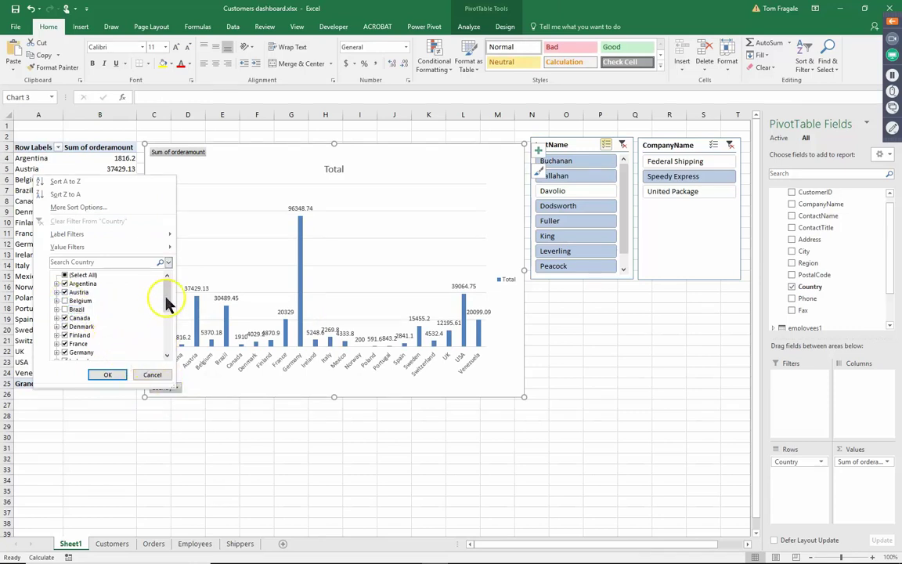
pyautogui.moveTo(173, 304); pyautogui.dragTo(171, 325)
pyautogui.click(71, 310)
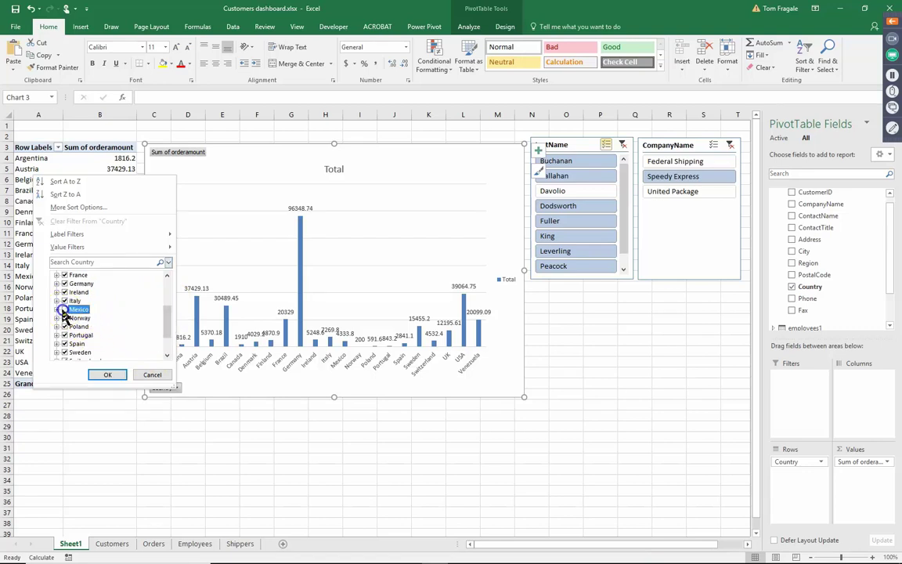
pyautogui.click(106, 375)
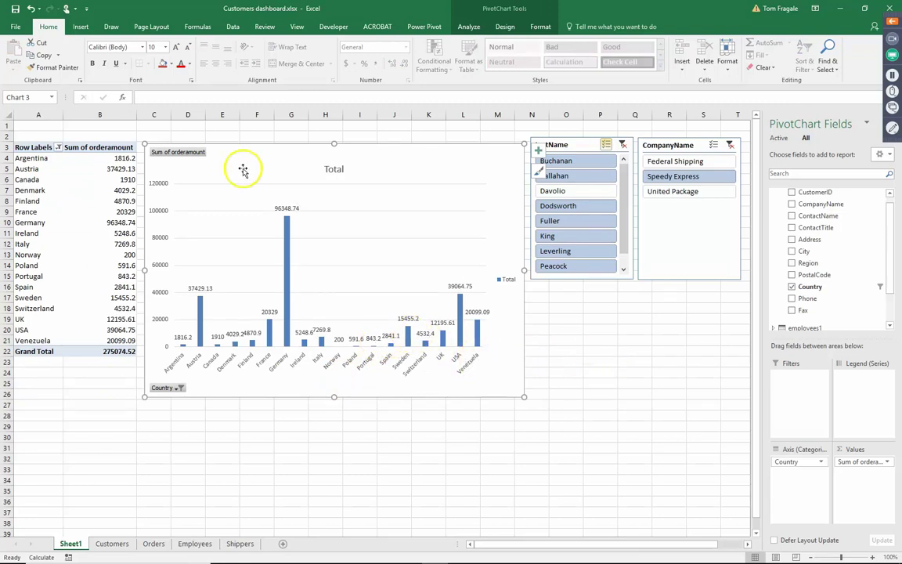
# Insert a slicer for the customers1 Country field and place it beside the CompanyName slicer.
pyautogui.click(37, 159)
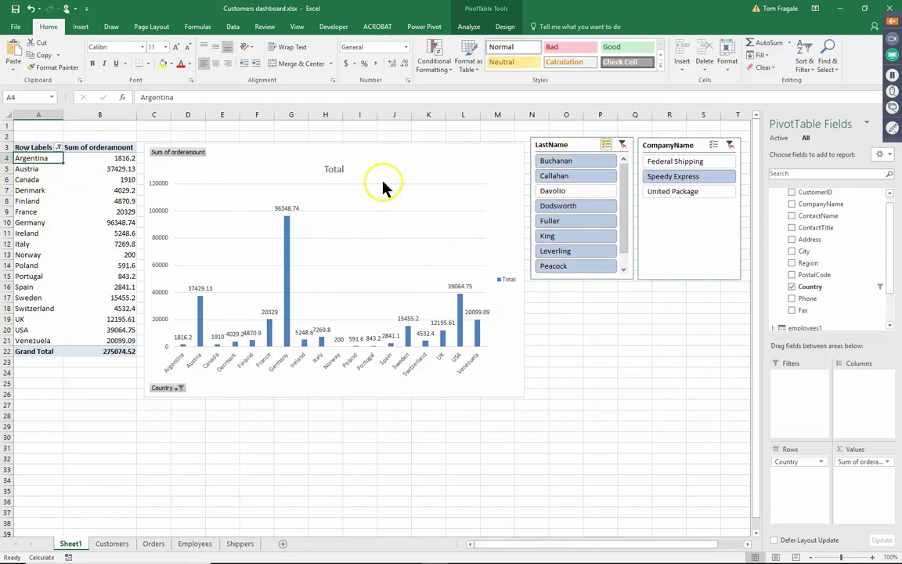
pyautogui.click(469, 28)
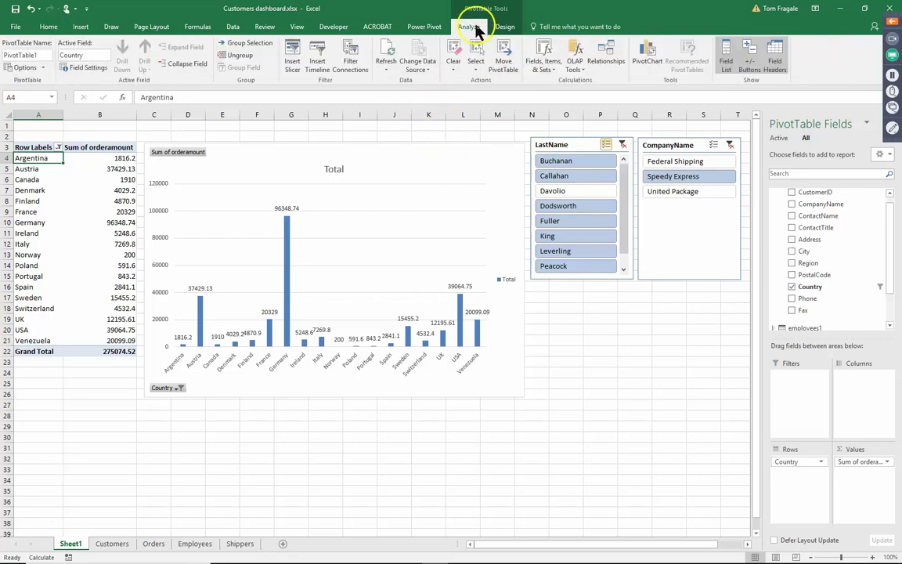
pyautogui.click(293, 67)
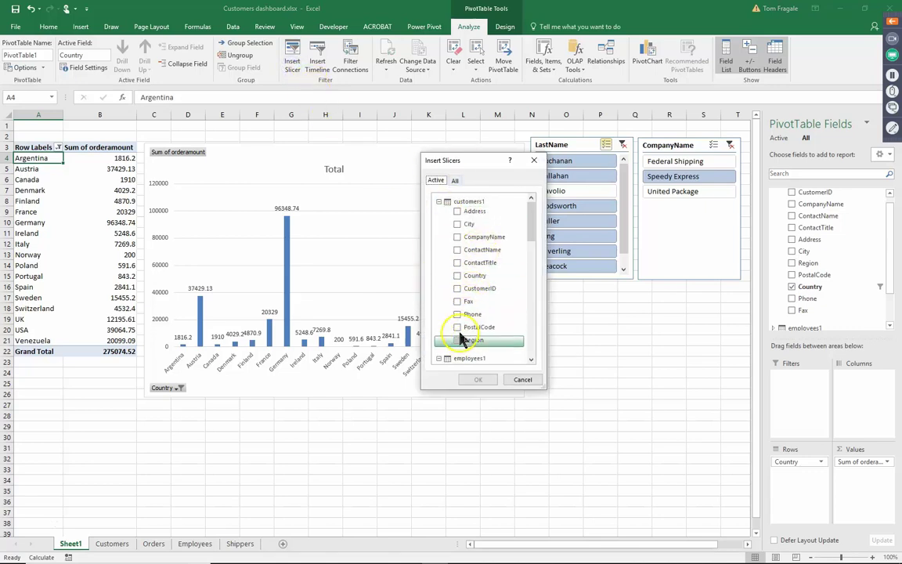
pyautogui.click(458, 277)
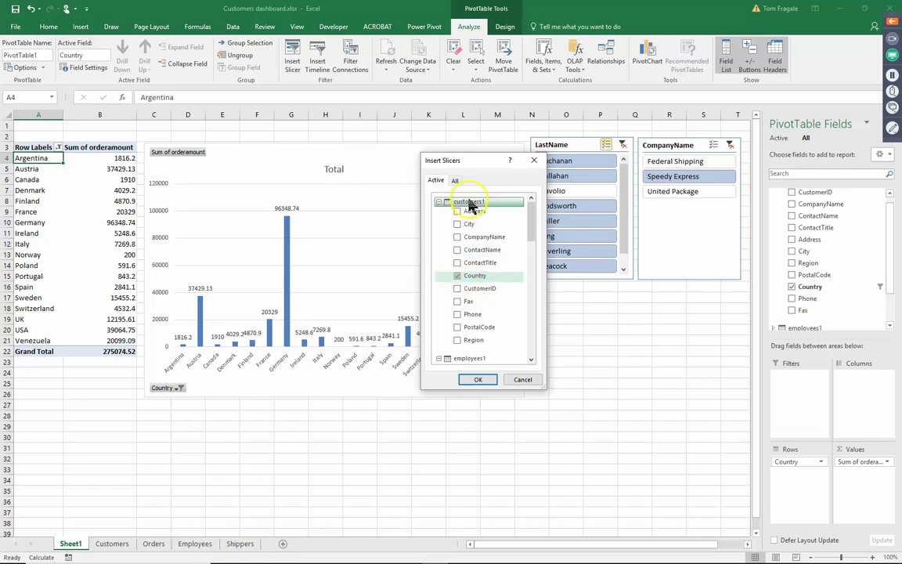
pyautogui.click(480, 380)
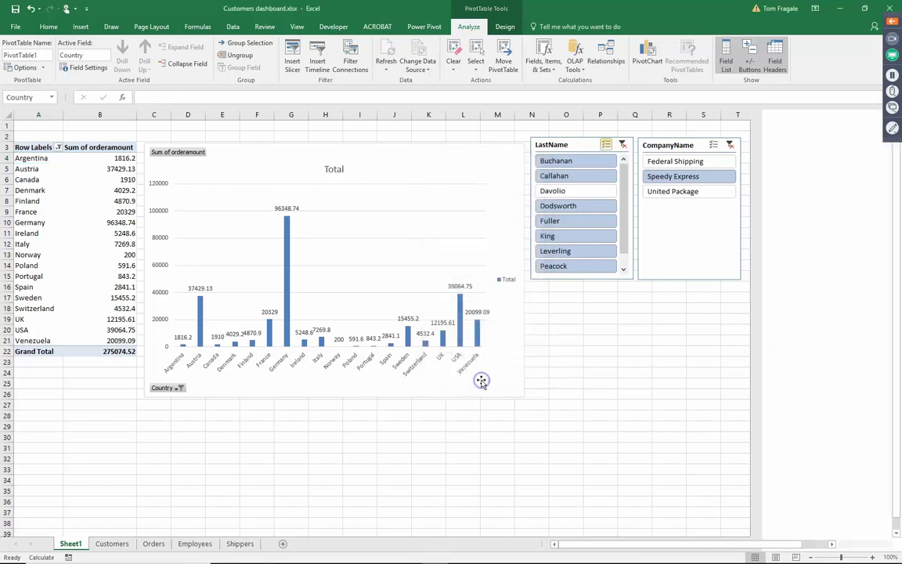
pyautogui.moveTo(376, 270); pyautogui.dragTo(796, 146)
# Filter by single countries in the Country slicer: Canada, Denmark, Brazil and finally Austria.
pyautogui.click(773, 223)
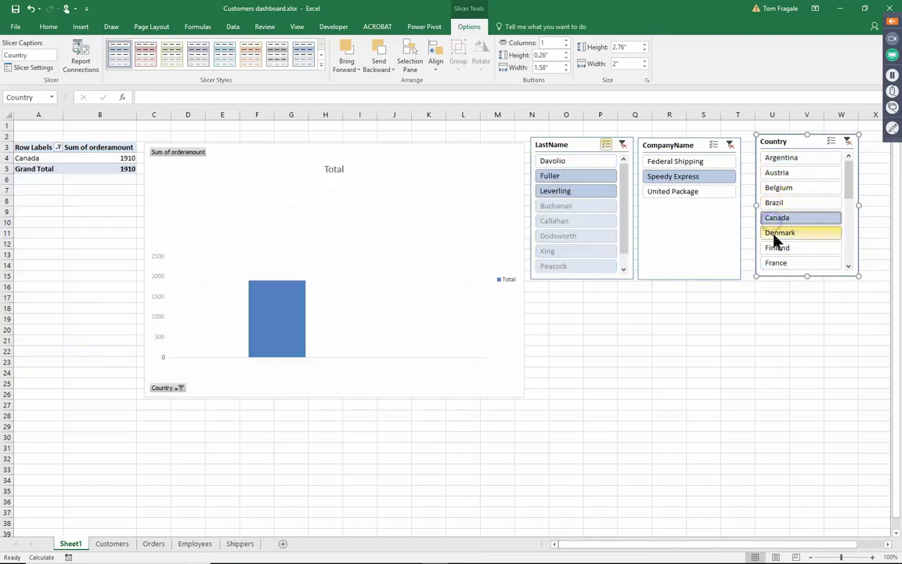
pyautogui.click(778, 234)
pyautogui.click(774, 203)
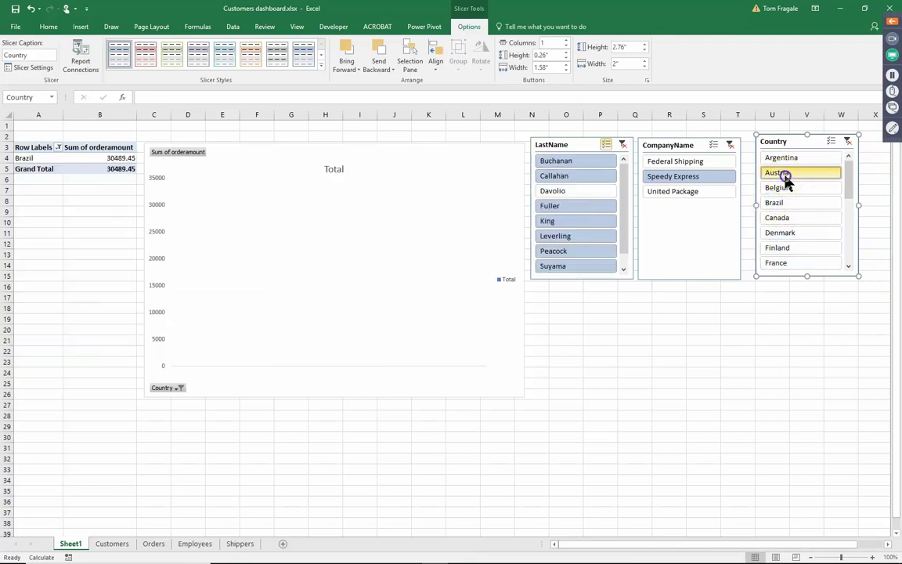
pyautogui.click(786, 177)
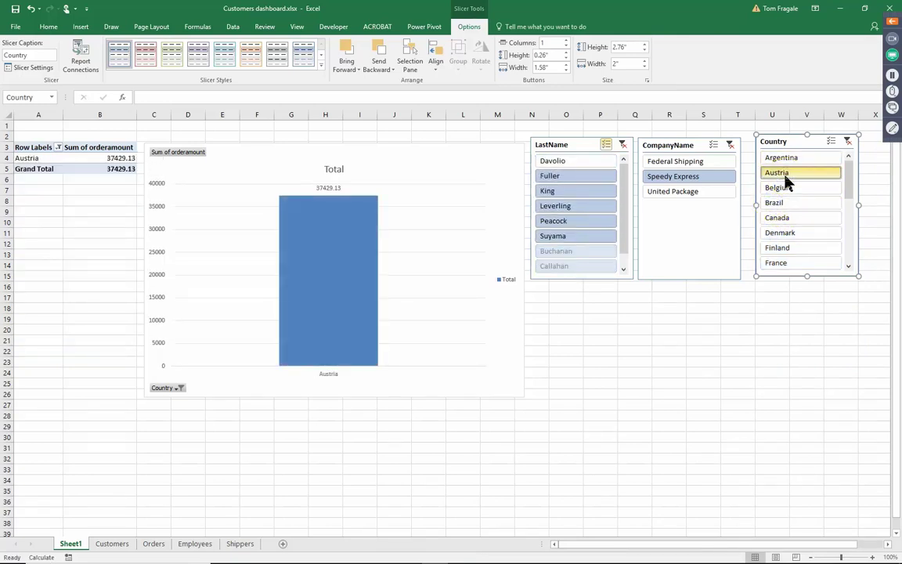
# Enable multi-select in the Country slicer to add Belgium, Brazil and Canada, and align the slicer with the CompanyName slicer.
pyautogui.click(829, 142)
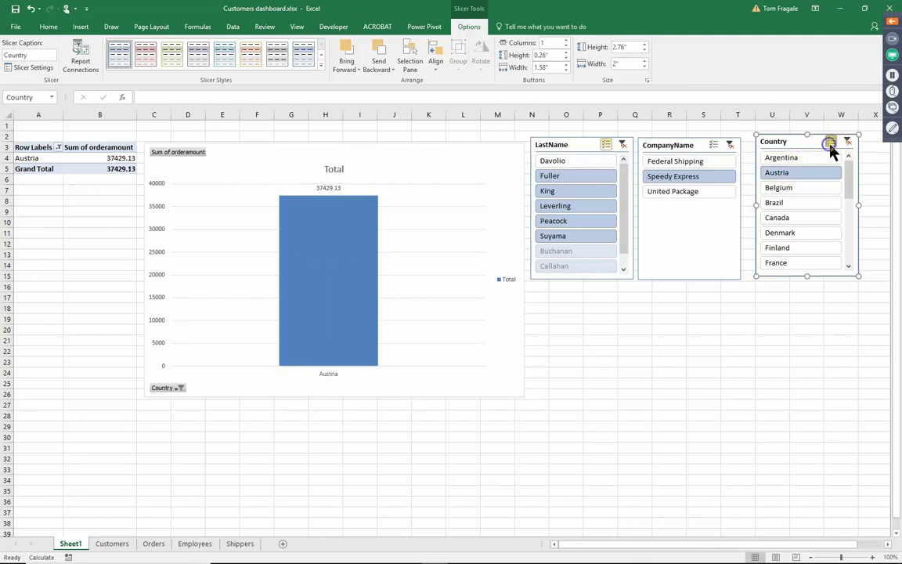
pyautogui.click(810, 189)
pyautogui.click(805, 203)
pyautogui.click(805, 219)
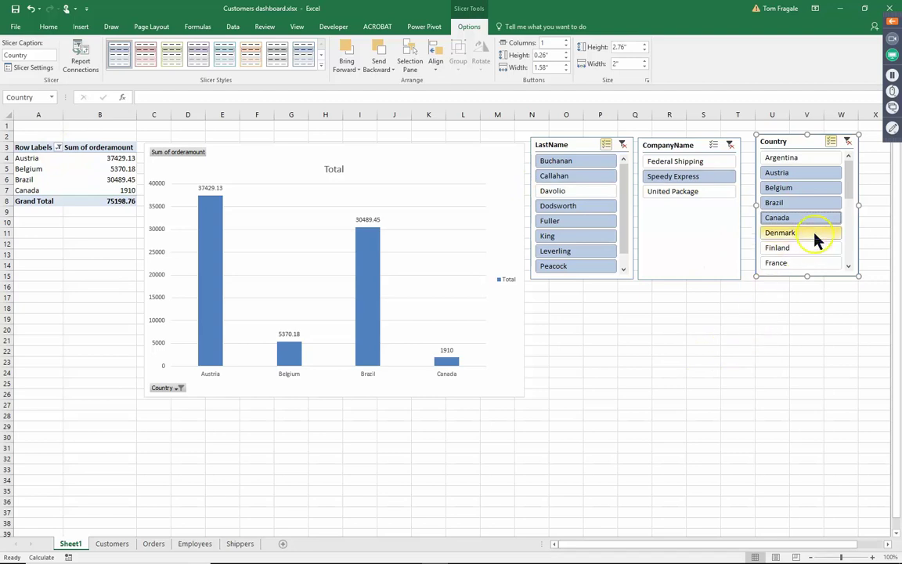
pyautogui.moveTo(768, 141)
pyautogui.mouseDown()
pyautogui.moveTo(748, 145)
pyautogui.moveTo(761, 147)
pyautogui.mouseUp()
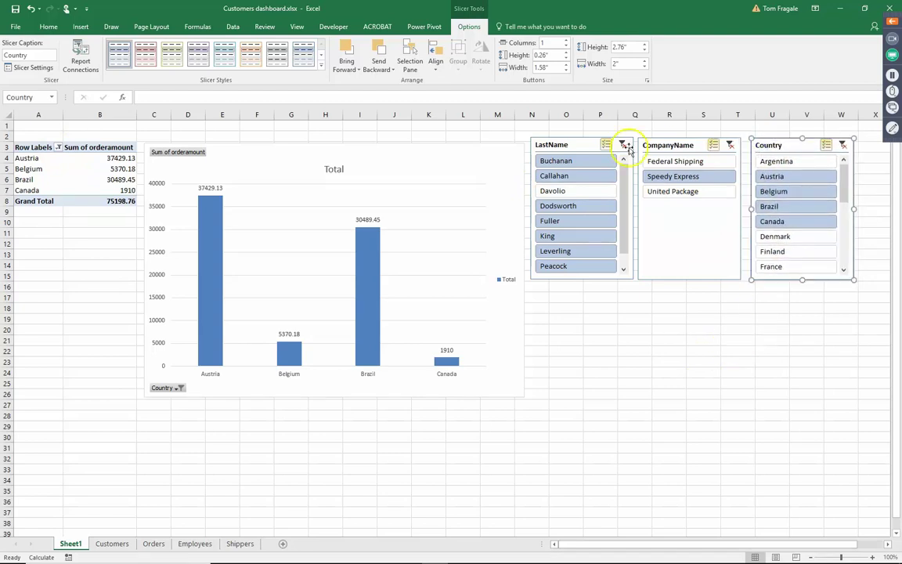
# Replace Country with ContactTitle as the PivotTable's row field.
pyautogui.click(31, 168)
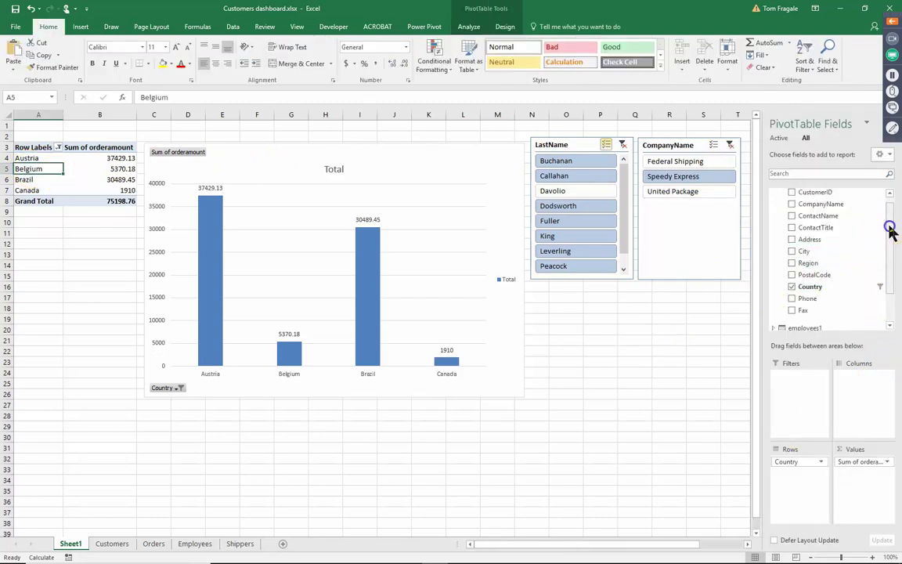
pyautogui.moveTo(890, 227); pyautogui.dragTo(893, 220)
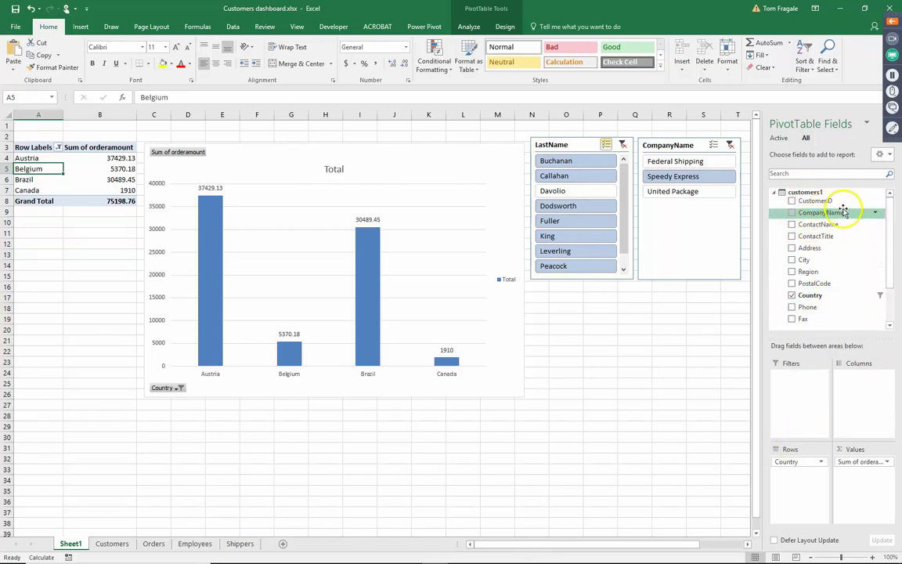
pyautogui.click(790, 463)
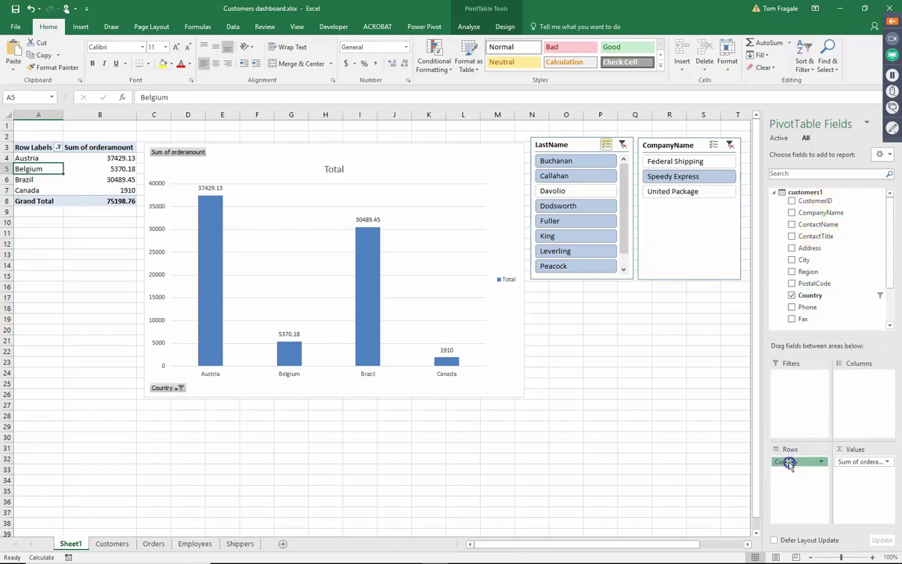
pyautogui.moveTo(790, 463); pyautogui.dragTo(838, 254)
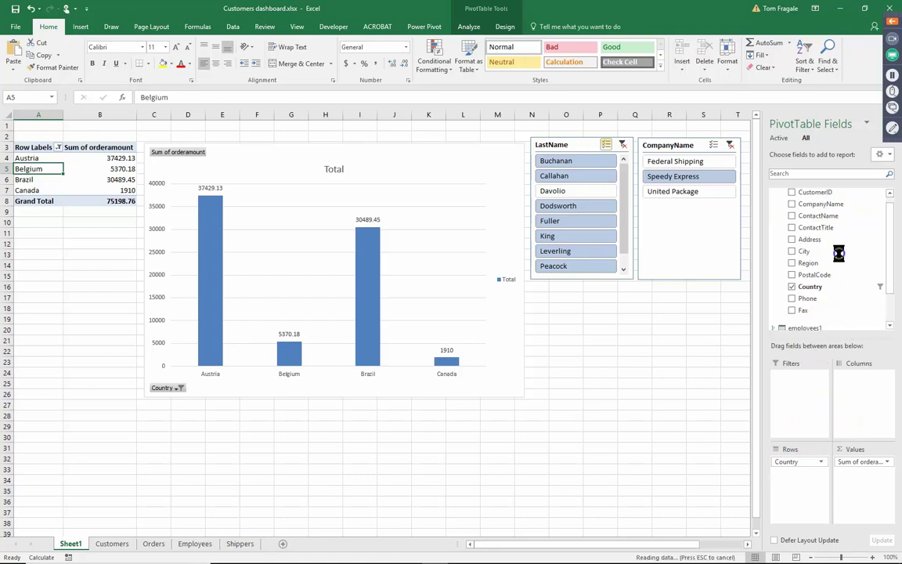
pyautogui.moveTo(892, 246); pyautogui.dragTo(894, 213)
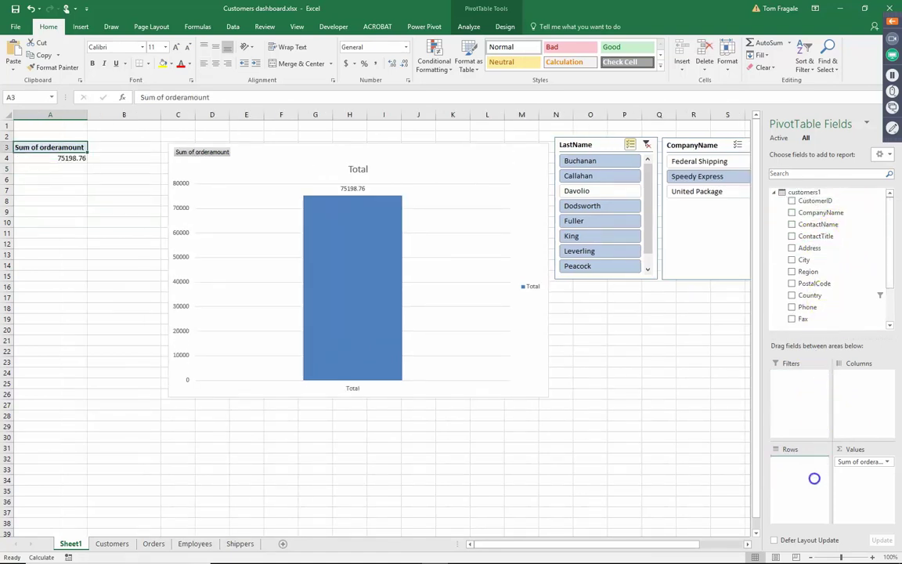
pyautogui.moveTo(813, 479); pyautogui.dragTo(812, 483)
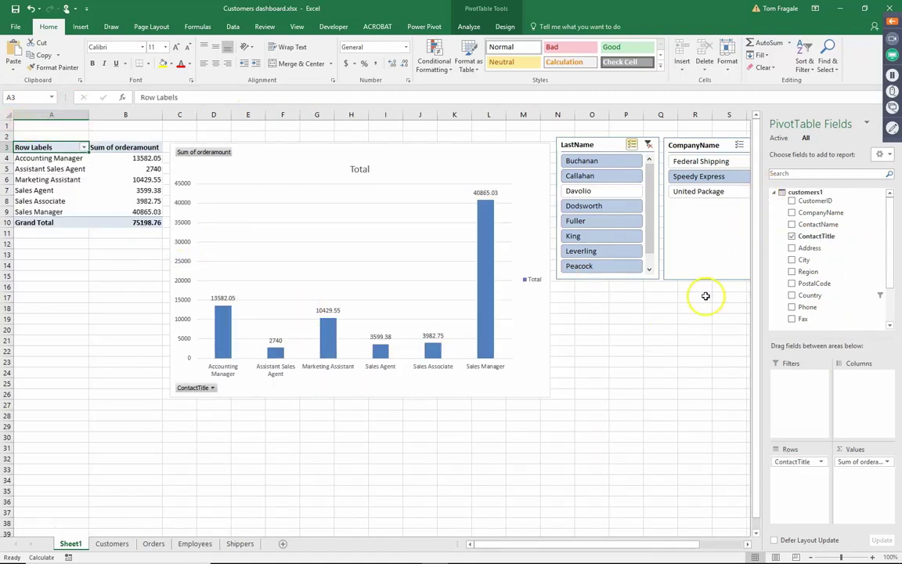
# Exclude the second listed employee in the LastName slicer and move the Country slicer directly beneath it.
pyautogui.click(597, 180)
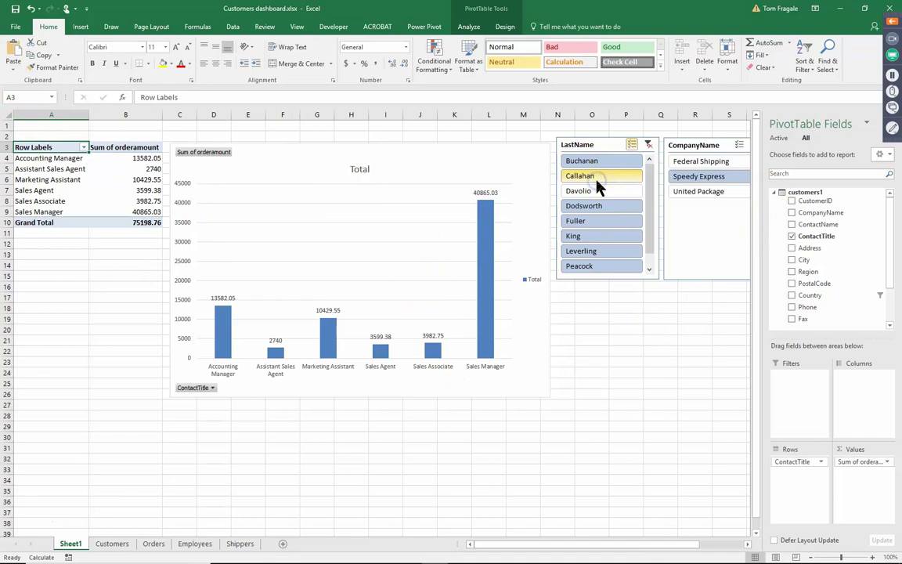
pyautogui.click(697, 177)
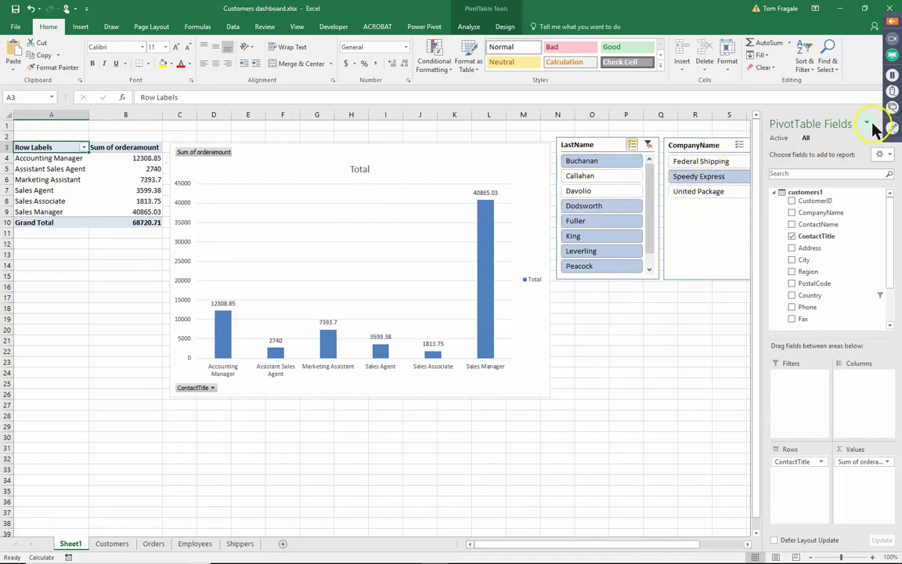
pyautogui.click(690, 343)
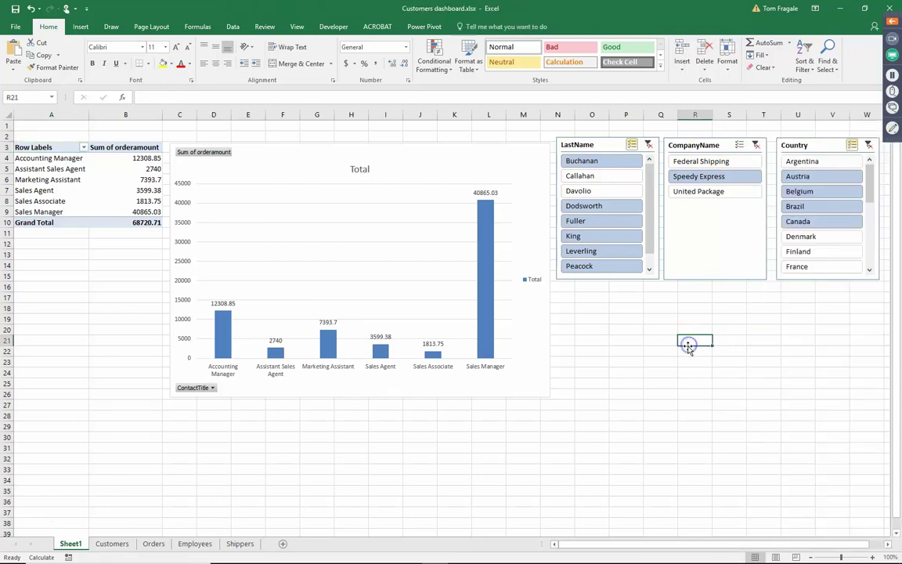
pyautogui.moveTo(825, 146); pyautogui.dragTo(604, 295)
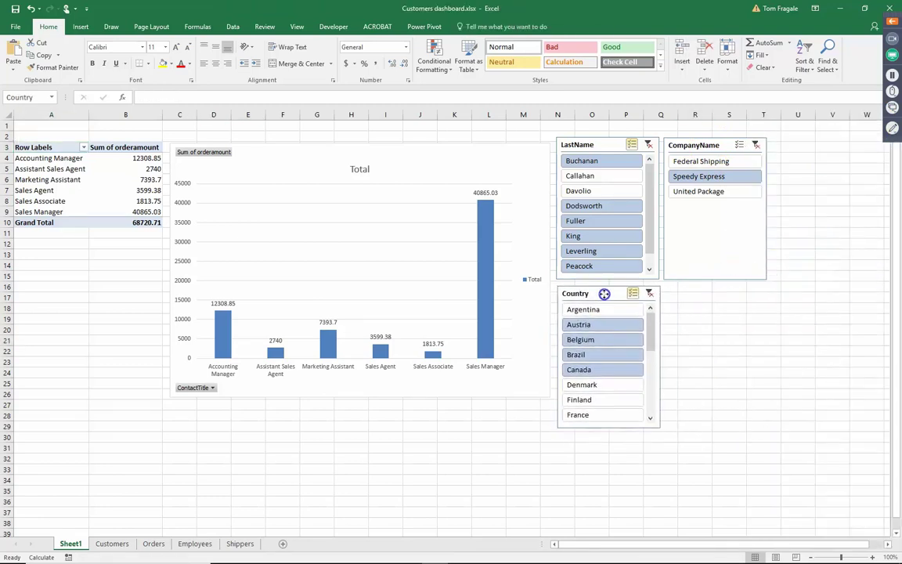
# Add Denmark and remove Austria in the Country slicer, and add Federal Shipping and United Package to the CompanyName slicer's selection.
pyautogui.keyDown('ctrl'); pyautogui.click(593, 389); pyautogui.keyUp('ctrl')
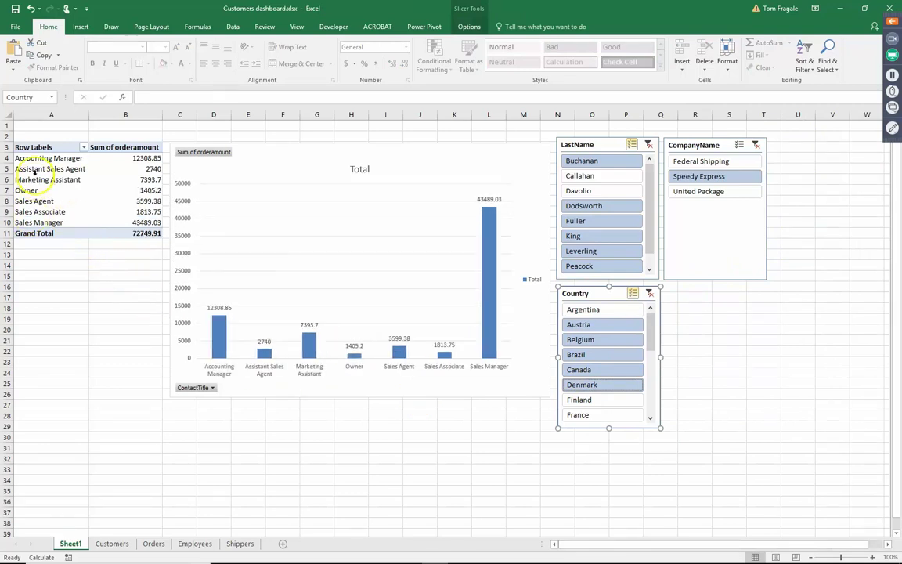
pyautogui.click(595, 326)
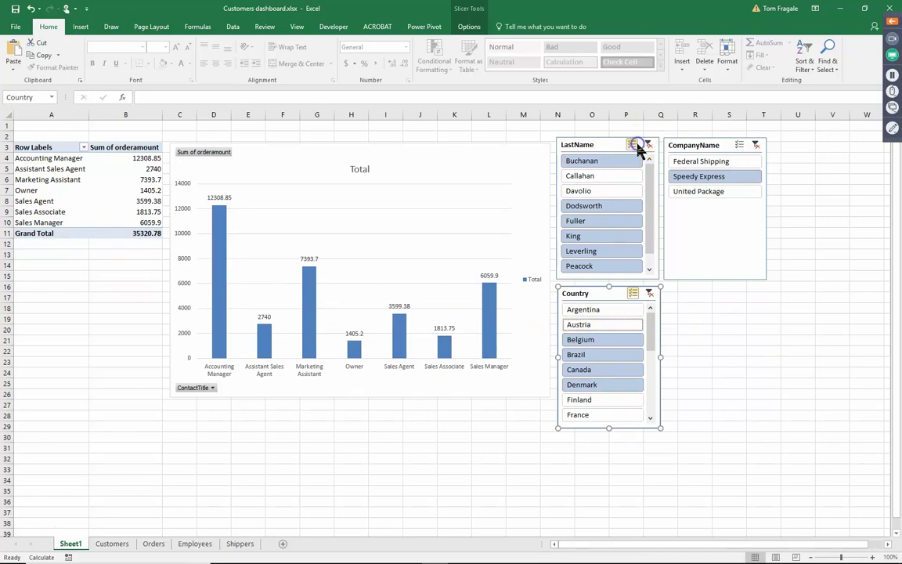
pyautogui.click(740, 147)
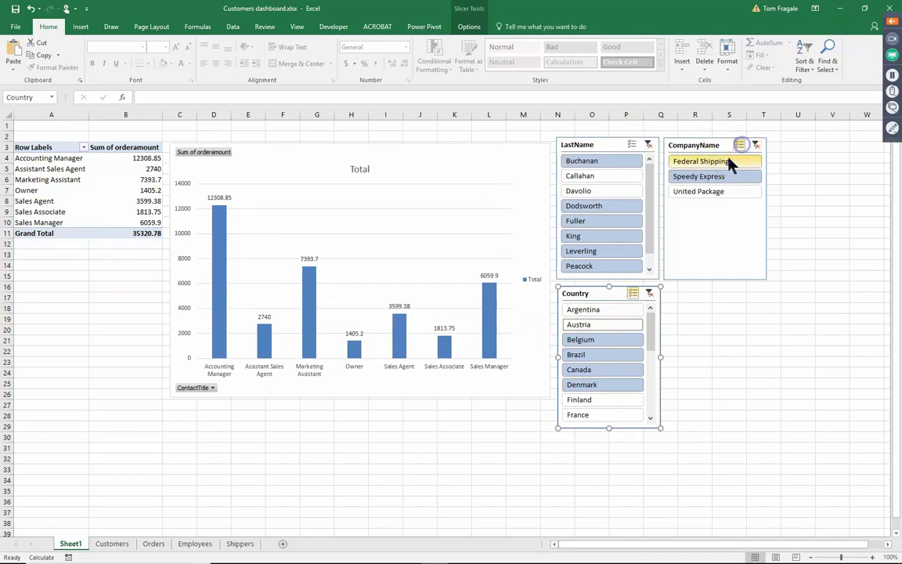
pyautogui.click(722, 192)
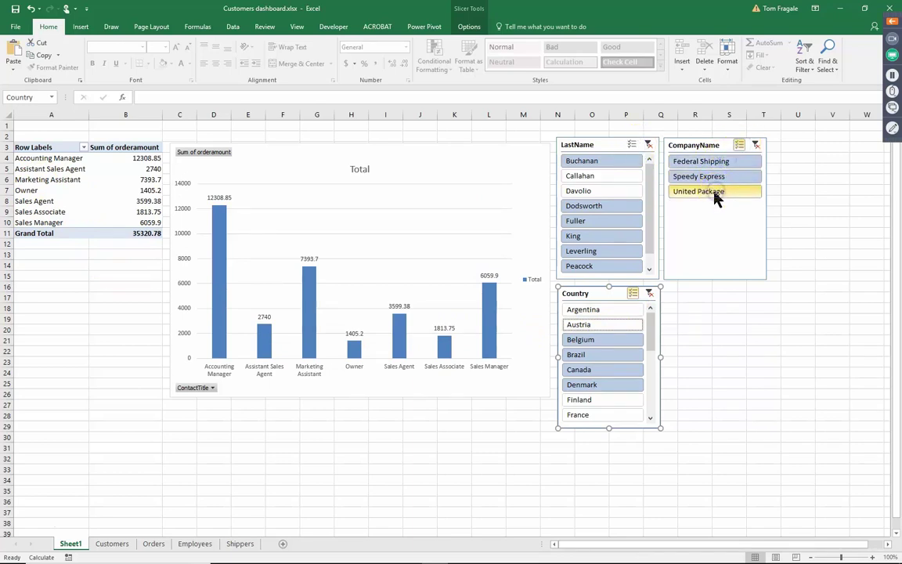
# Turn off multi-select in the Country and CompanyName slicers and clear the LastName and Country slicer filters.
pyautogui.click(634, 295)
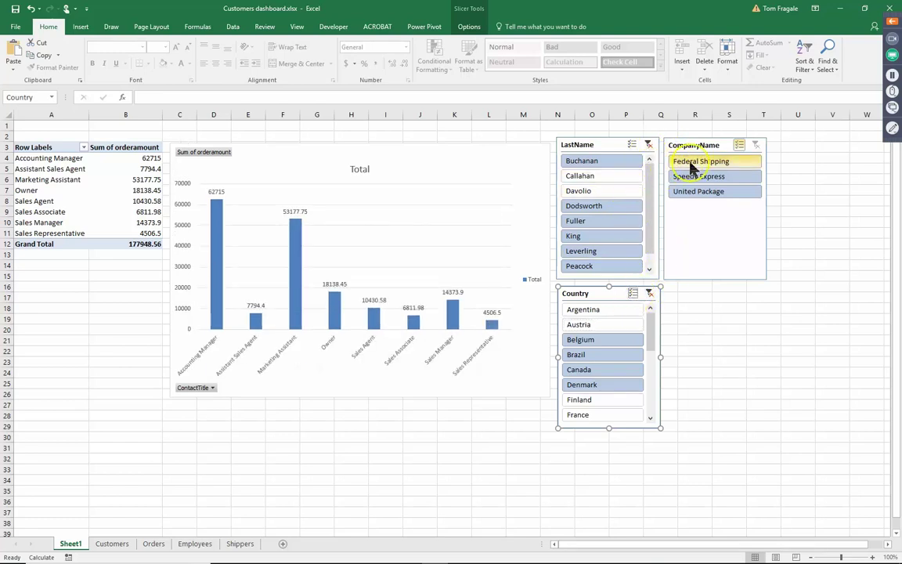
pyautogui.click(739, 146)
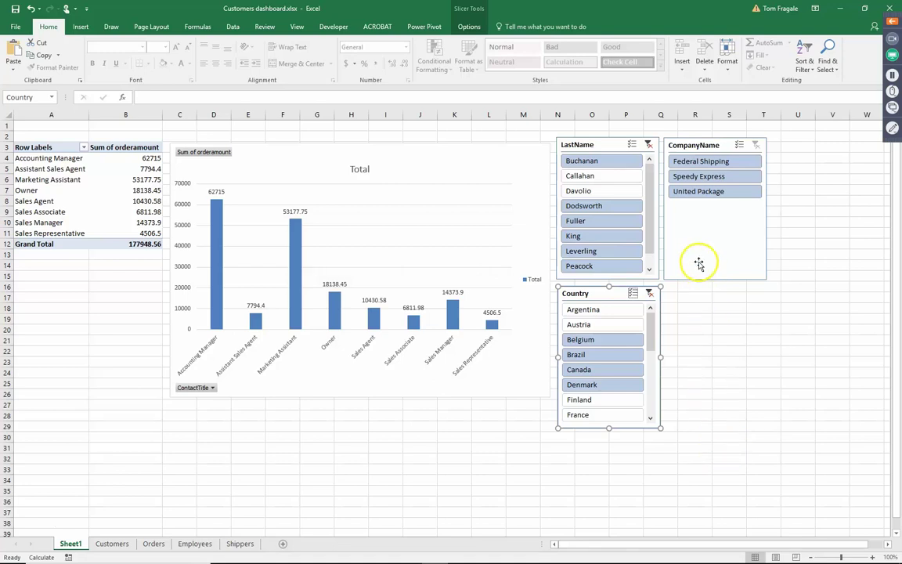
pyautogui.click(649, 146)
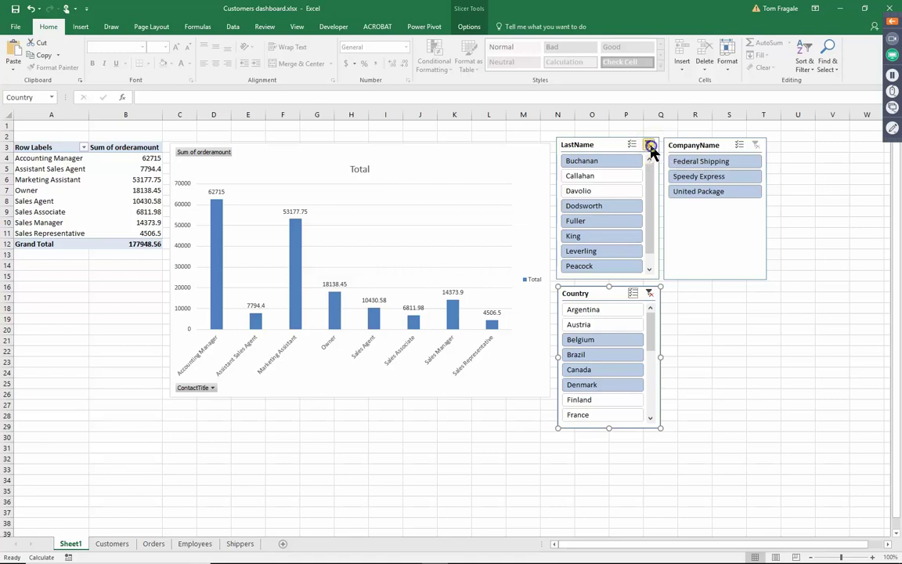
pyautogui.click(649, 295)
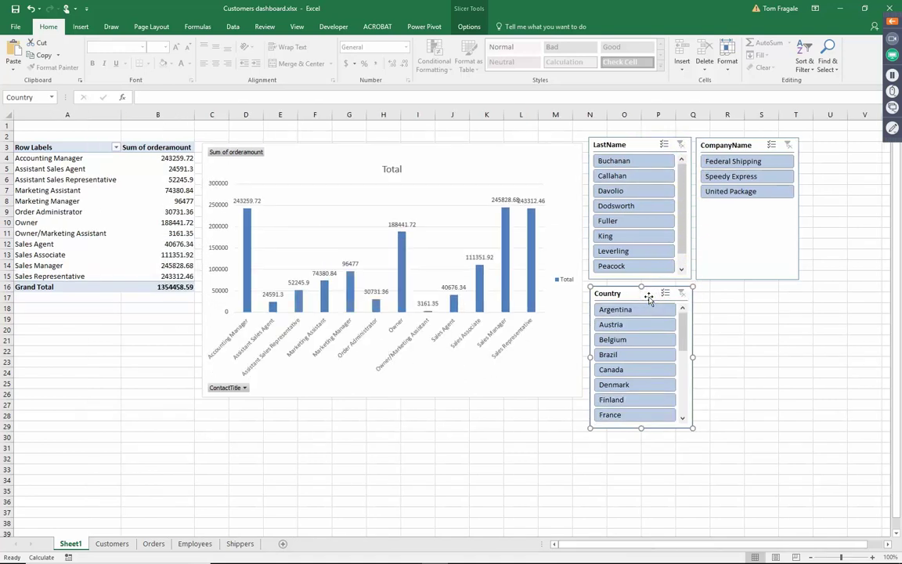
pyautogui.click(95, 192)
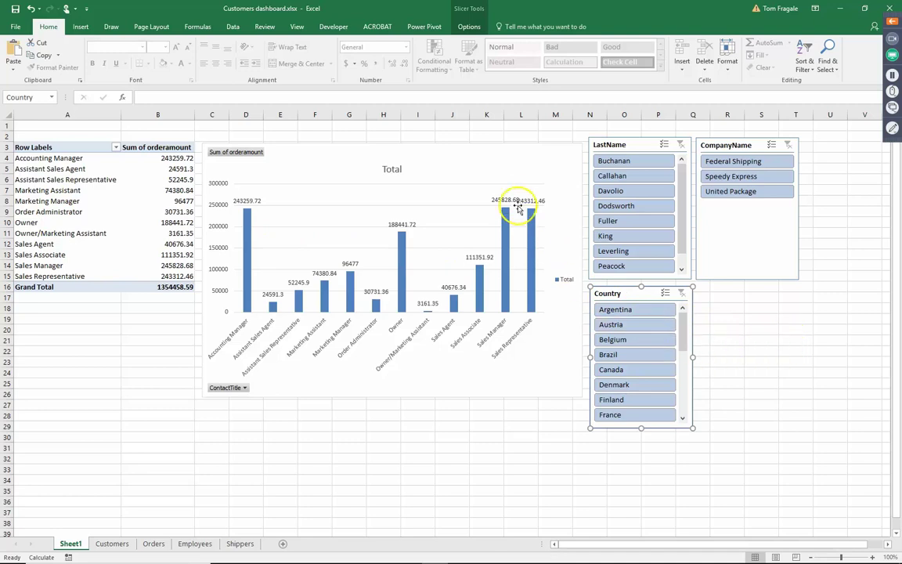
pyautogui.click(508, 163)
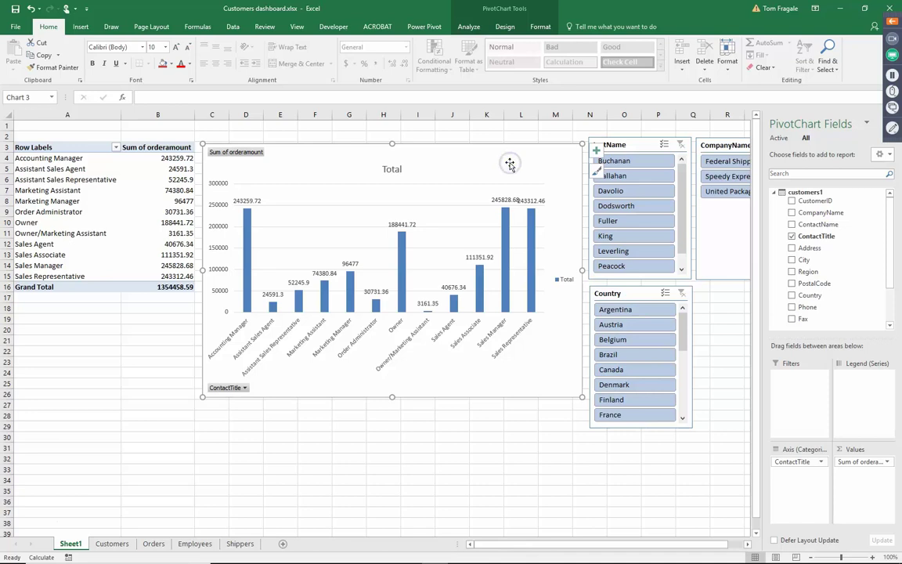
pyautogui.click(505, 28)
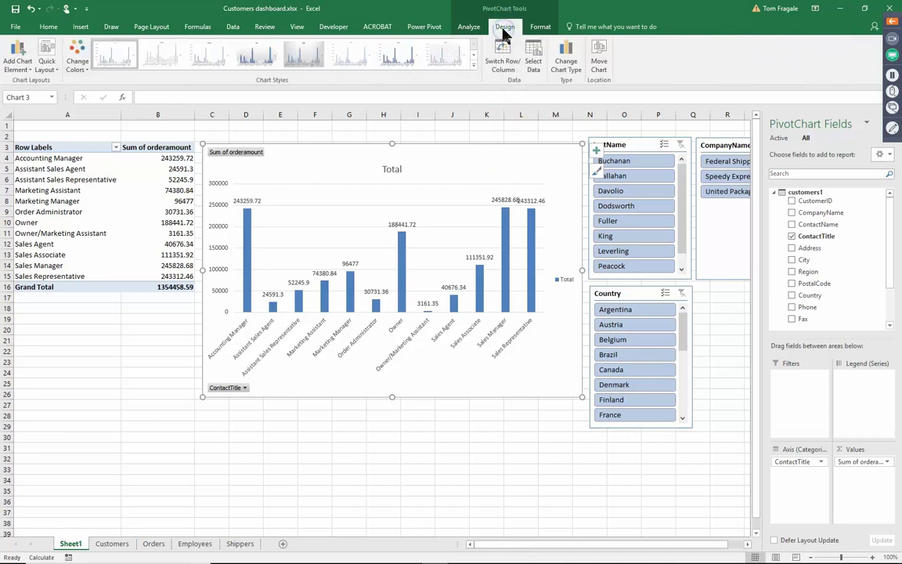
pyautogui.click(542, 27)
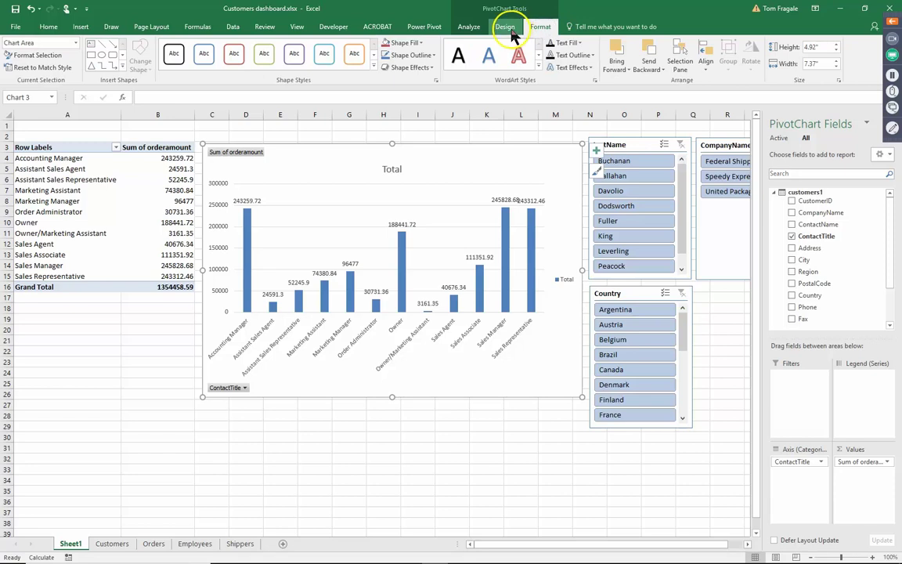
pyautogui.click(506, 27)
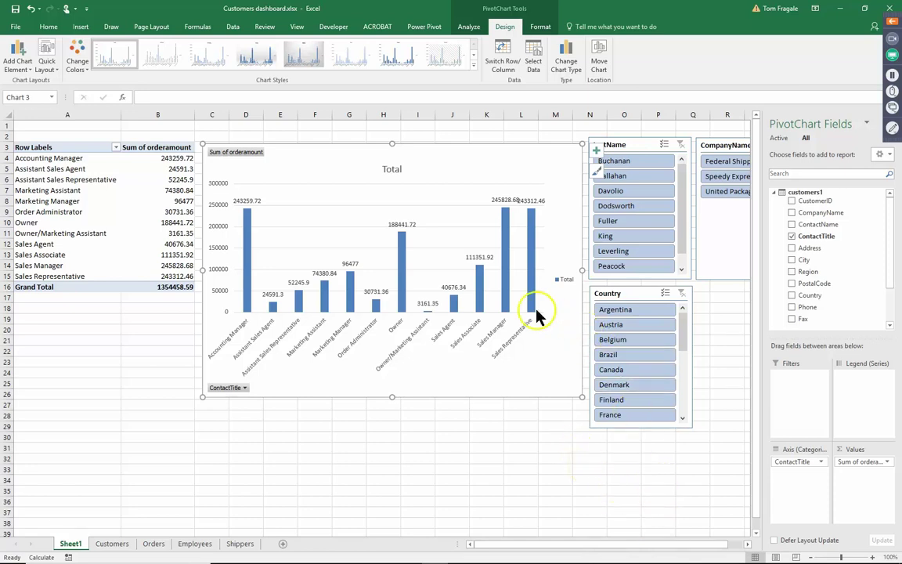
# Insert a timeline for the OrderDate field of orders1 into the PivotTable and place it directly below the CompanyName slicer.
pyautogui.click(59, 195)
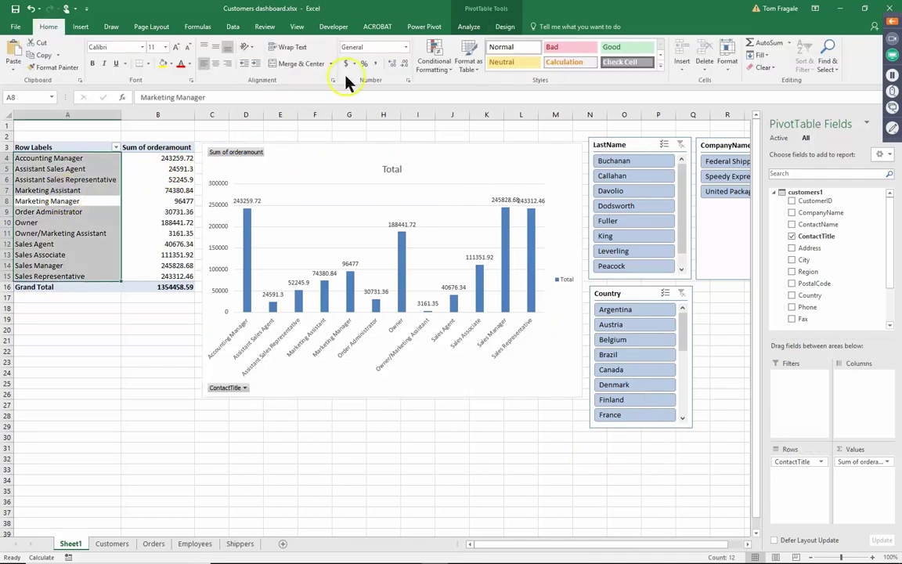
pyautogui.click(472, 28)
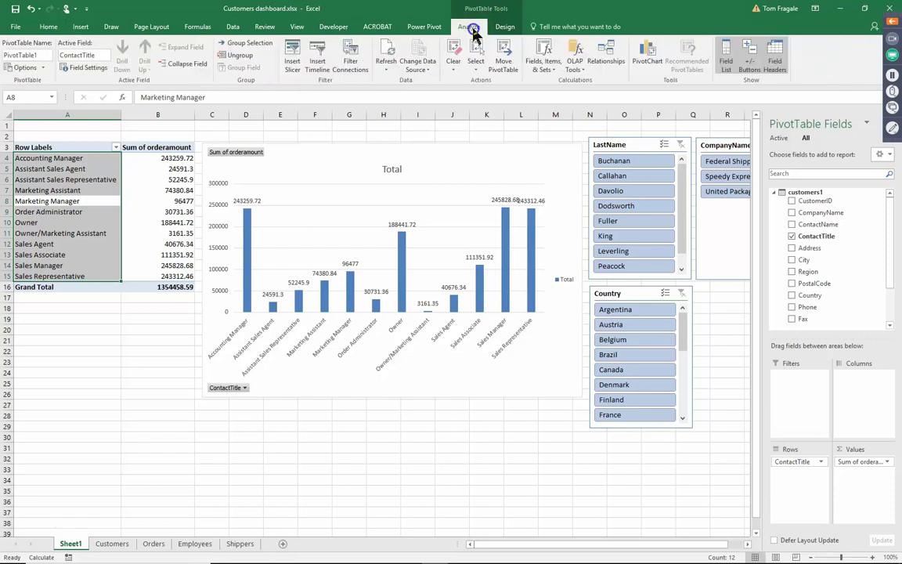
pyautogui.click(317, 69)
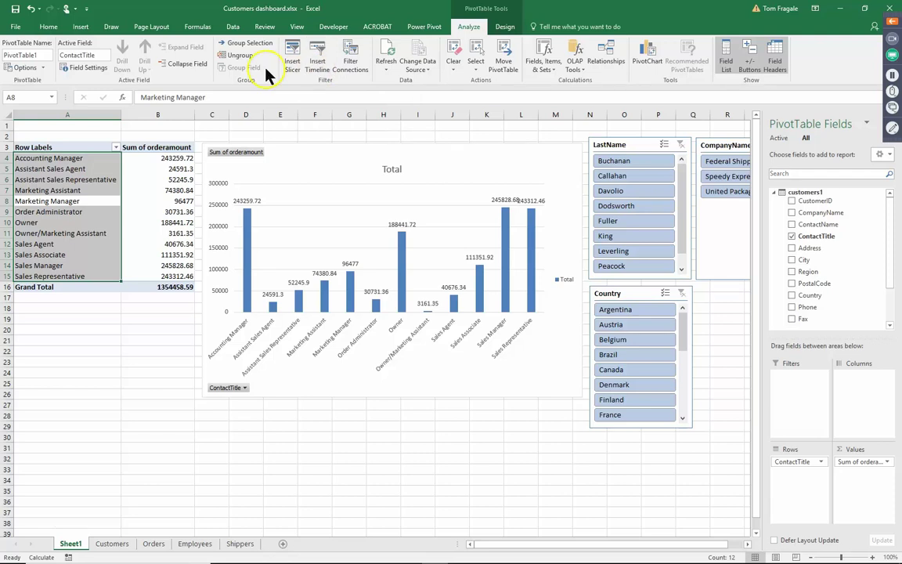
pyautogui.click(320, 63)
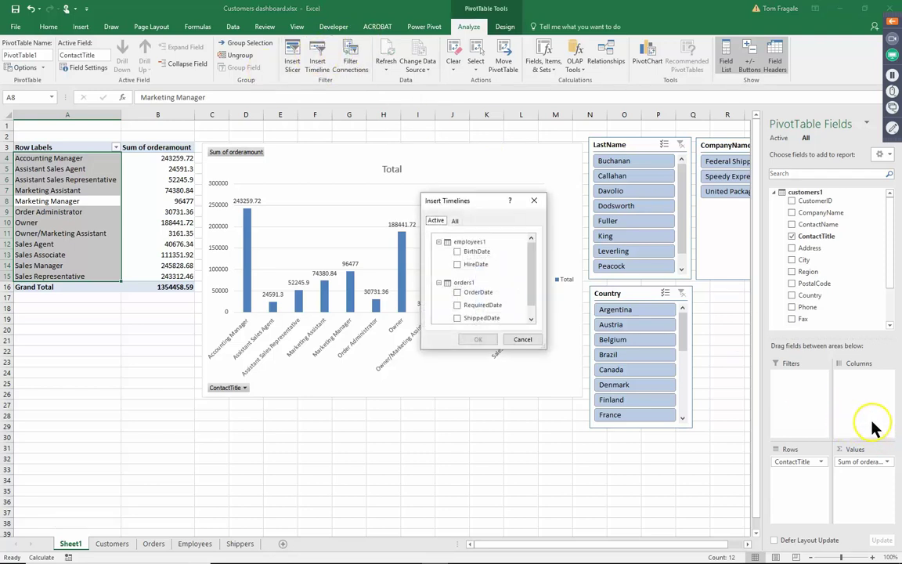
pyautogui.click(540, 274)
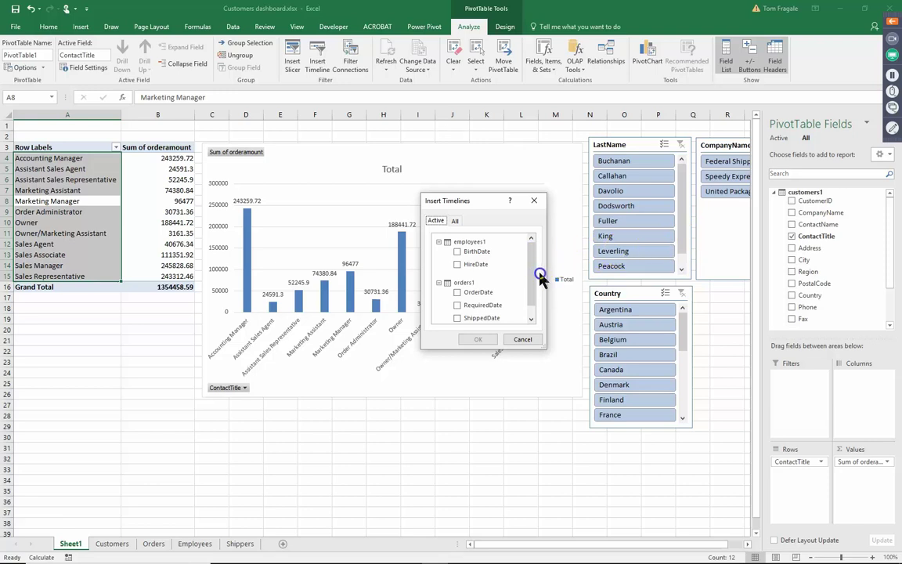
pyautogui.moveTo(540, 276); pyautogui.dragTo(536, 294)
pyautogui.moveTo(534, 286); pyautogui.dragTo(534, 250)
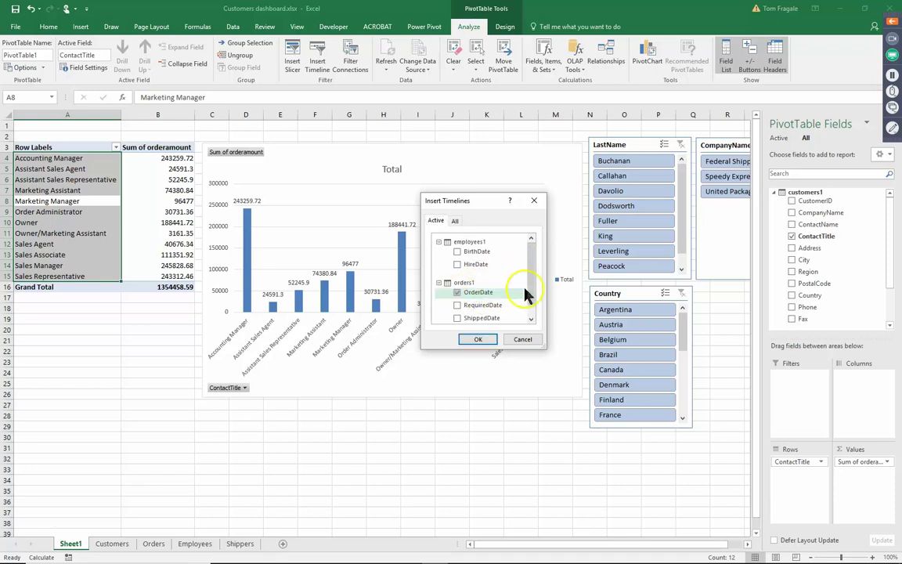
pyautogui.click(476, 294)
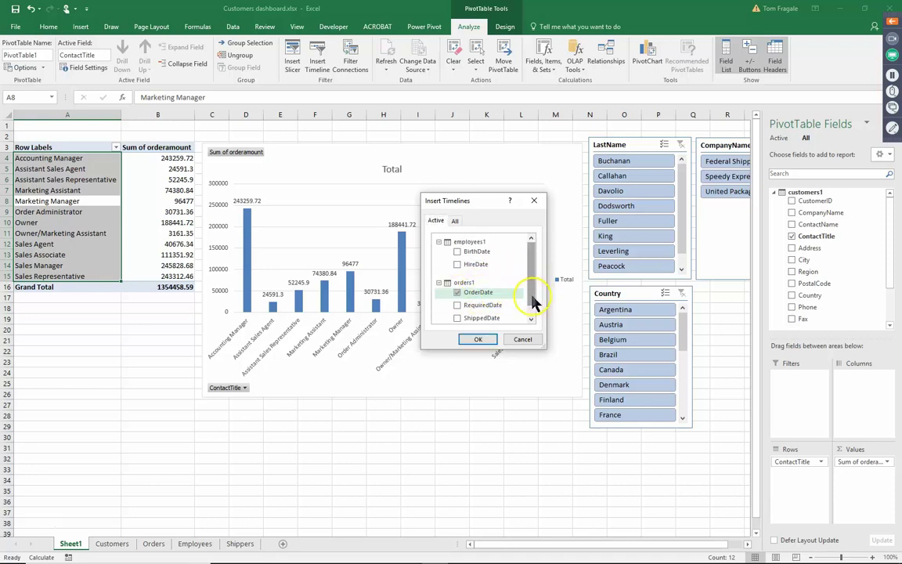
pyautogui.click(479, 341)
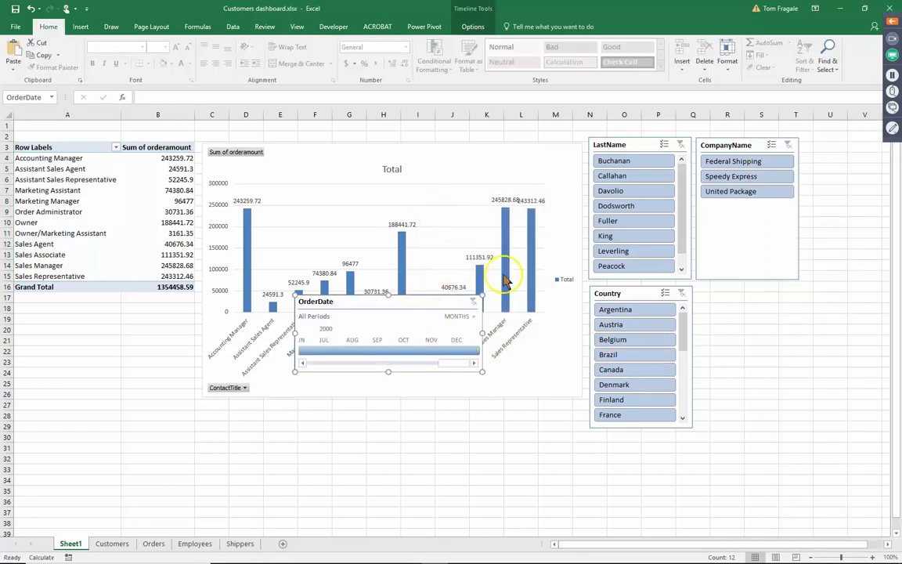
pyautogui.moveTo(366, 305); pyautogui.dragTo(769, 293)
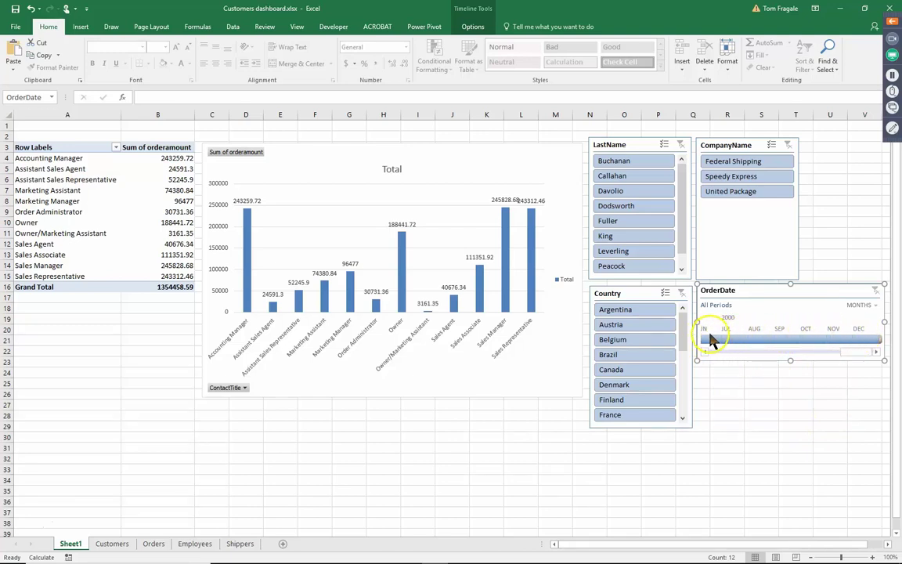
# Switch the OrderDate timeline's time level to years and filter it to 1998.
pyautogui.click(865, 305)
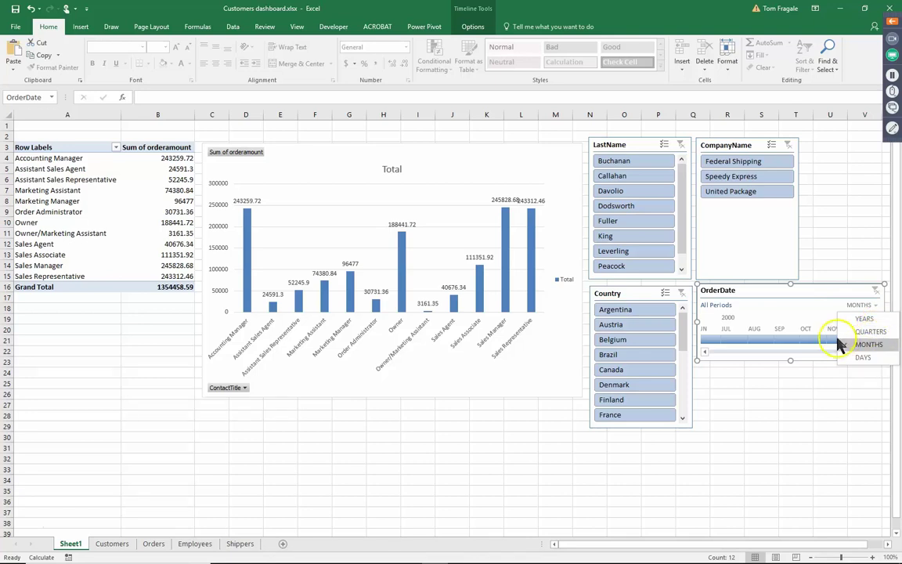
pyautogui.click(874, 320)
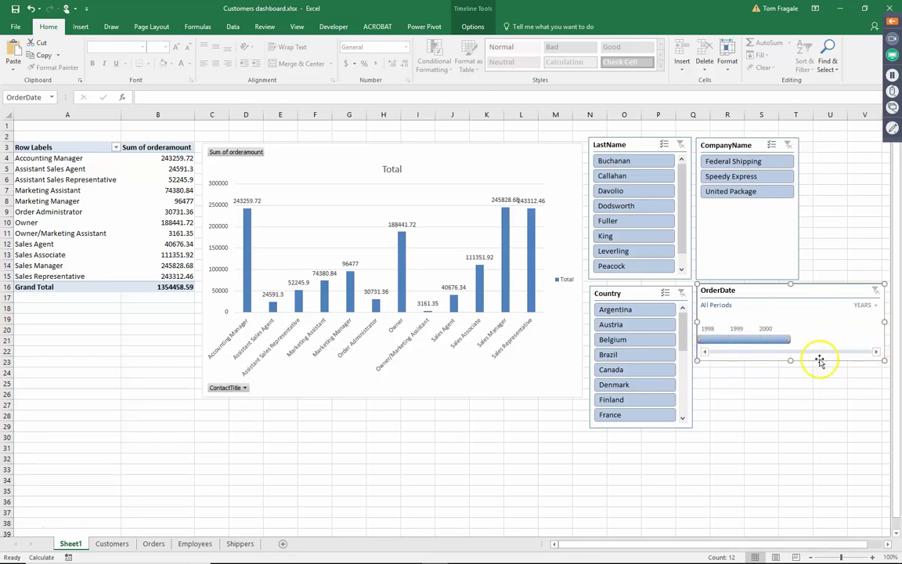
pyautogui.click(717, 343)
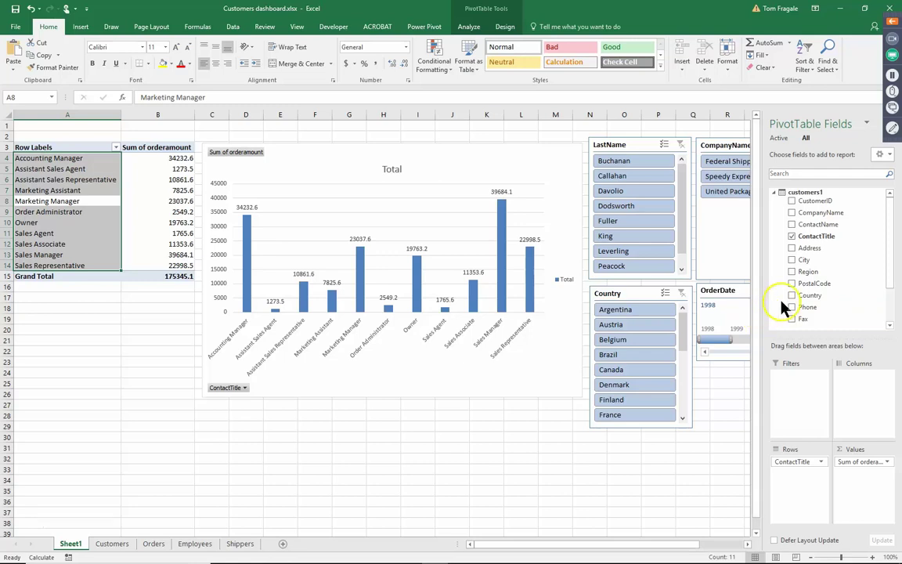
# Extend the OrderDate timeline range to 1998–1999, and narrow it to 1999 only.
pyautogui.click(725, 293)
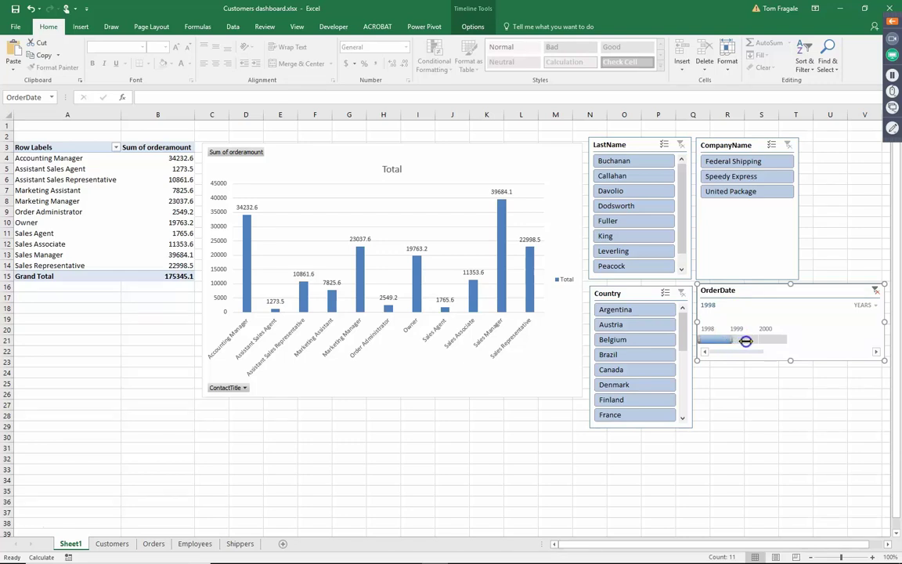
pyautogui.moveTo(745, 341); pyautogui.dragTo(751, 342)
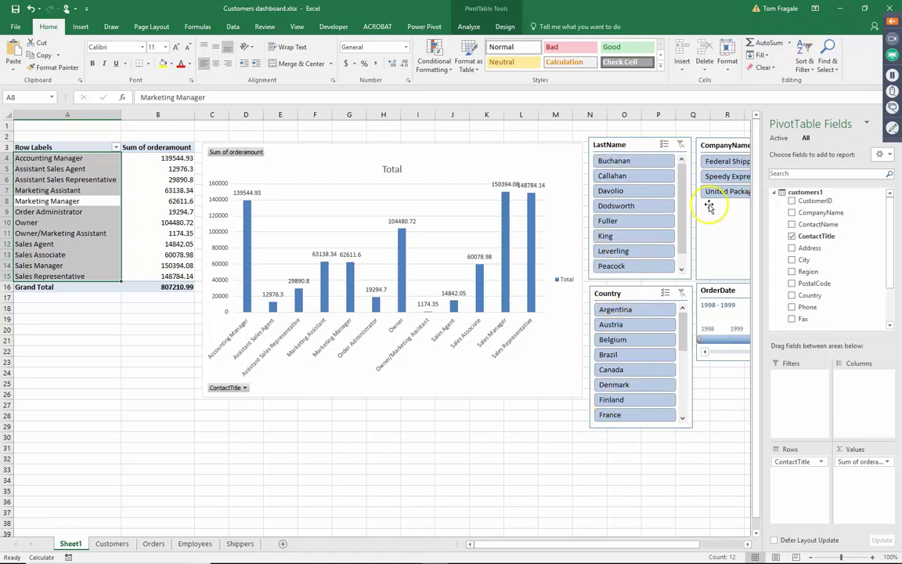
pyautogui.click(721, 297)
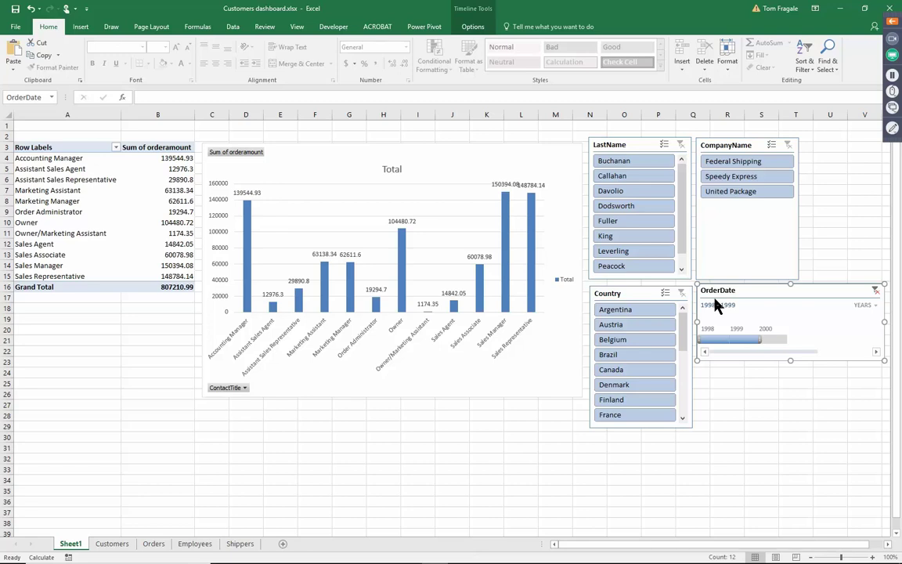
pyautogui.click(778, 311)
pyautogui.click(734, 343)
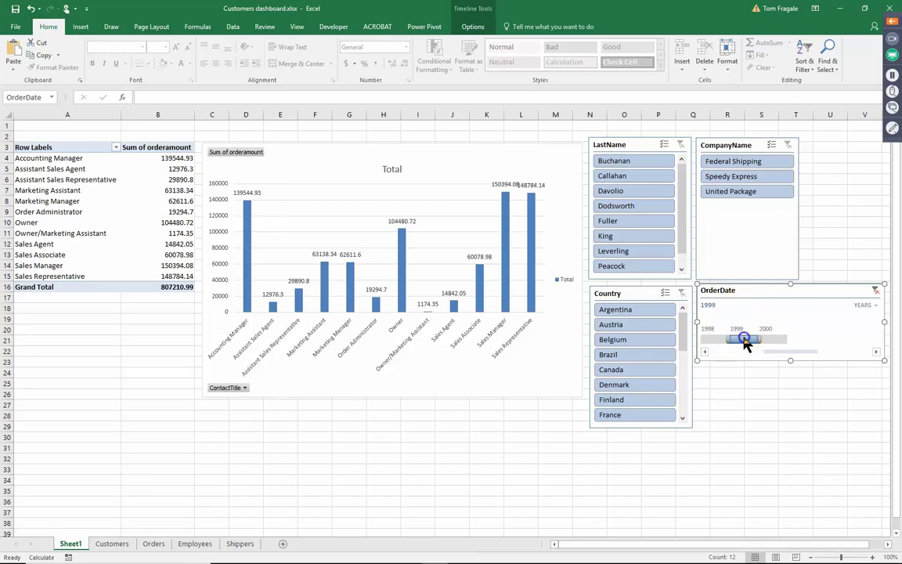
# Filter the PivotTable with the slicers to Speedy Express, the third employee last name and Brazil.
pyautogui.click(727, 175)
pyautogui.click(626, 196)
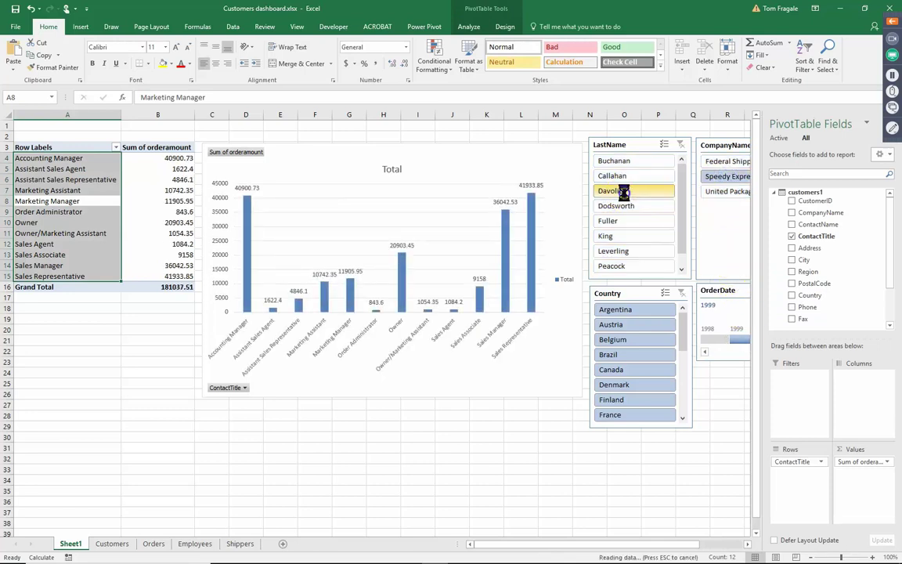
pyautogui.click(609, 327)
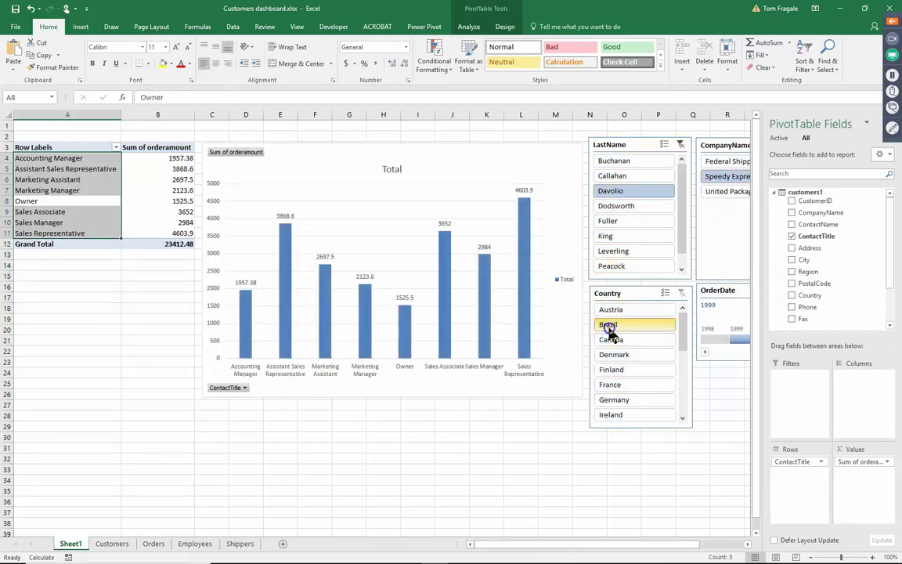
pyautogui.click(610, 343)
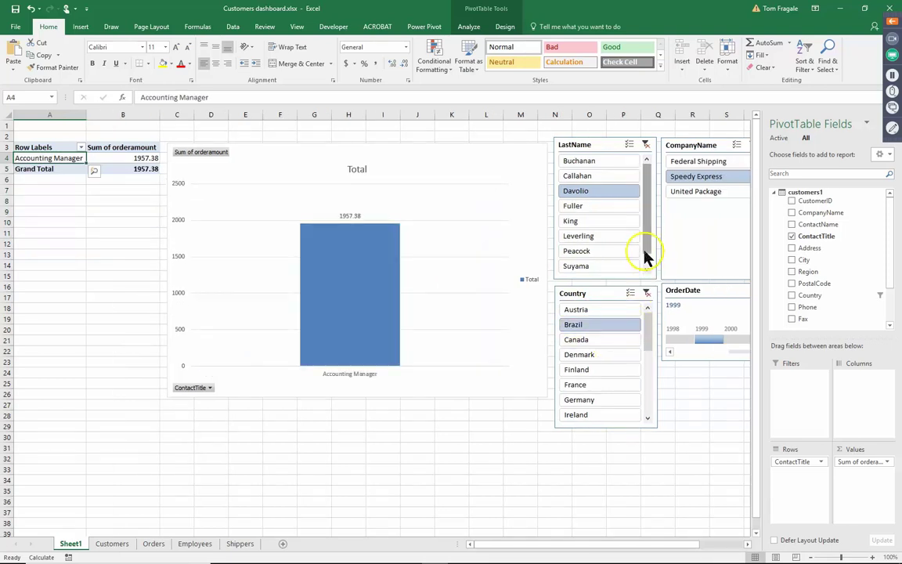
# Clear the filters of the LastName, Country and CompanyName slicers.
pyautogui.click(647, 146)
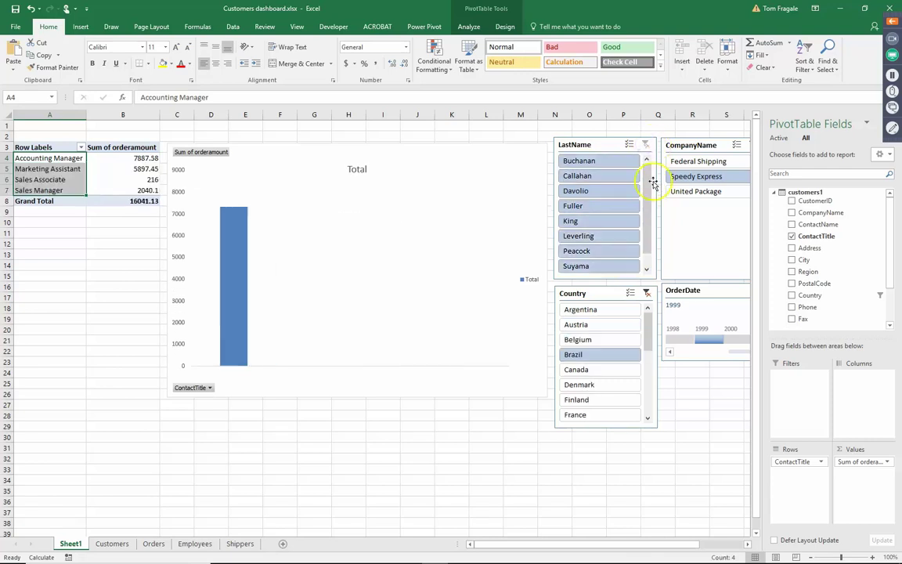
pyautogui.click(647, 295)
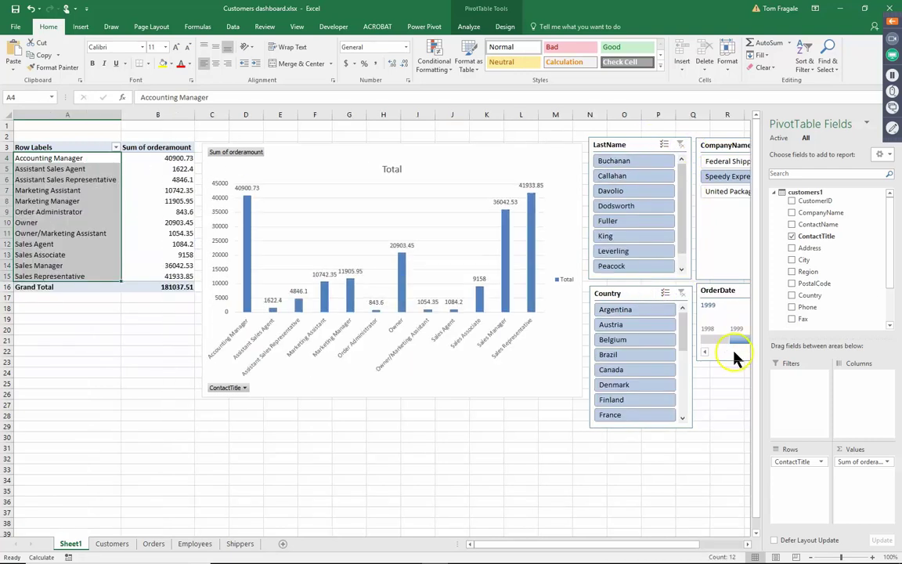
pyautogui.click(732, 183)
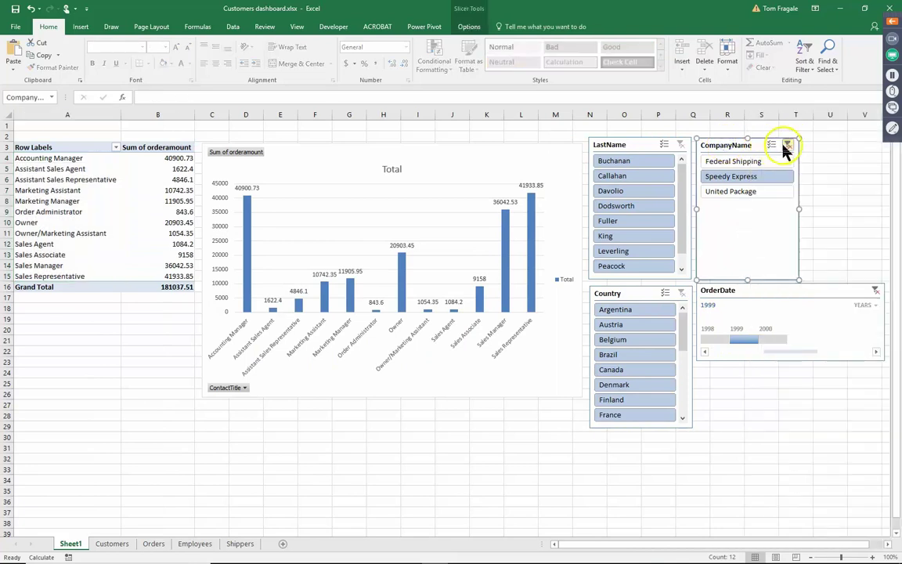
pyautogui.click(789, 146)
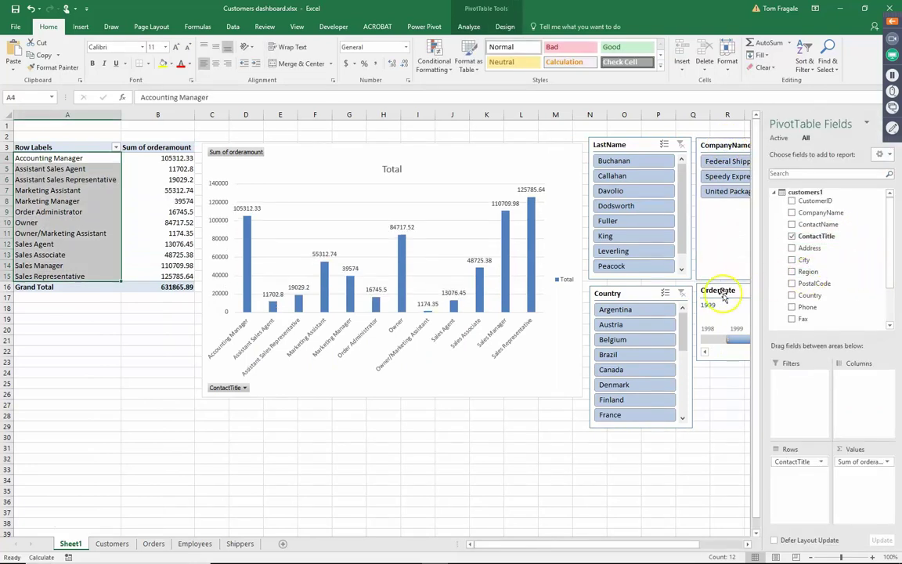
# Narrow the OrderDate timeline to about the width of the CompanyName slicer and clear its filter.
pyautogui.click(754, 297)
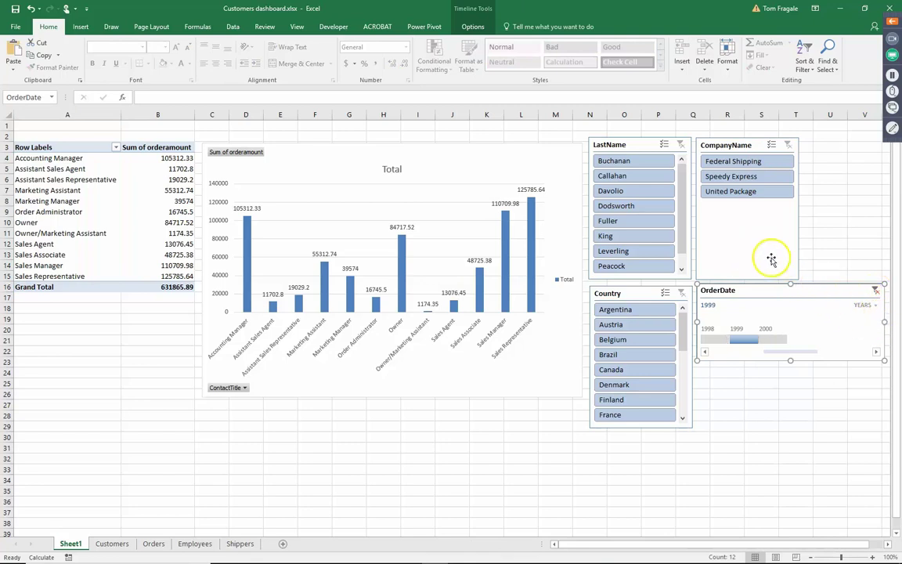
pyautogui.moveTo(884, 323); pyautogui.dragTo(801, 331)
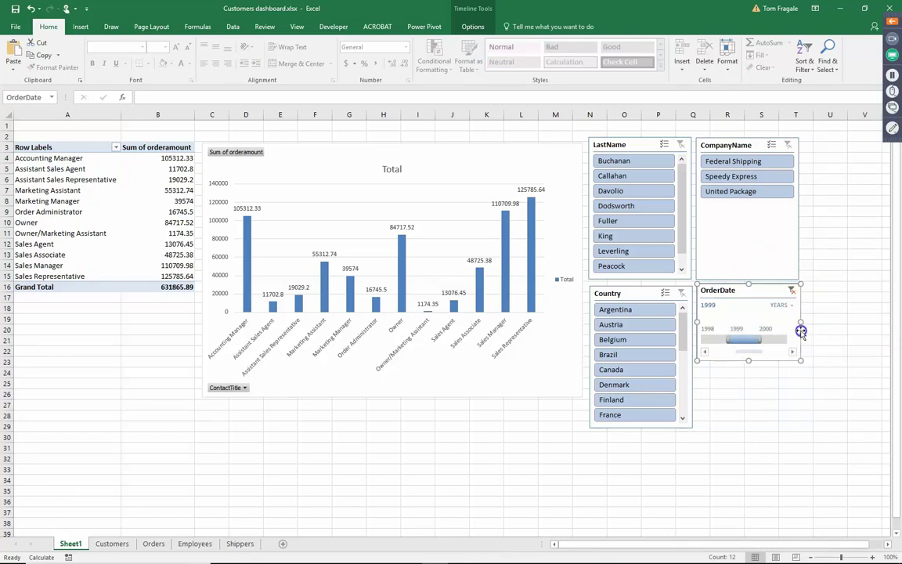
pyautogui.click(792, 292)
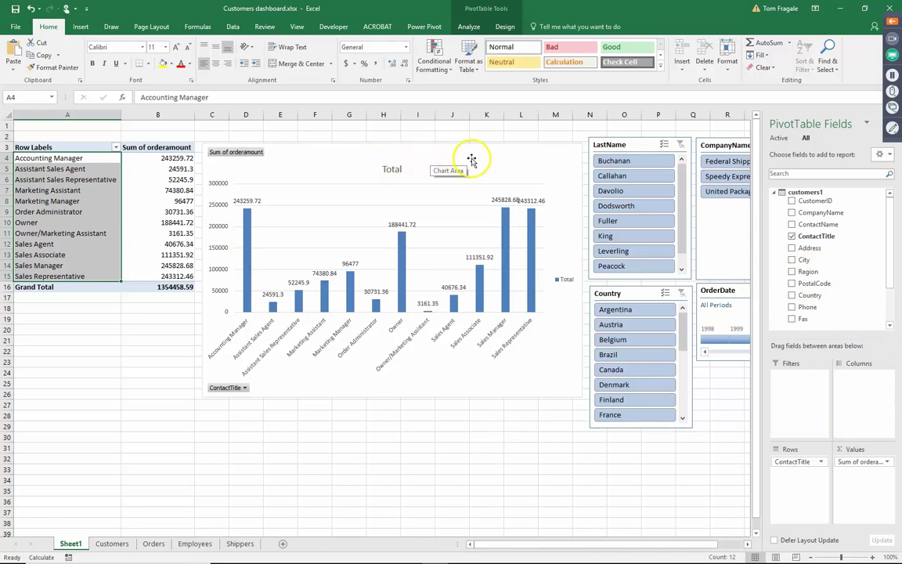
# Shrink the PivotChart, move it directly below the PivotTable from row 18, and widen it to about column G.
pyautogui.moveTo(469, 157); pyautogui.dragTo(472, 144)
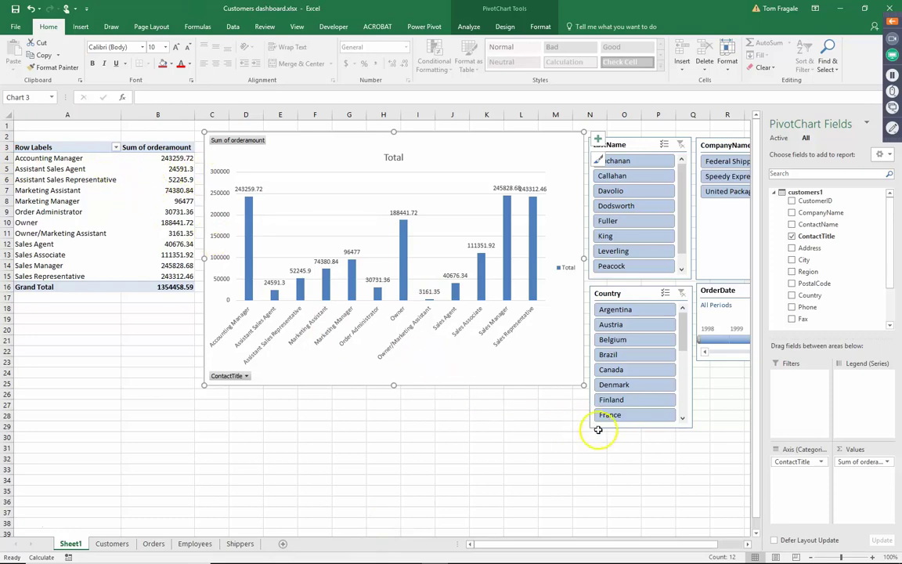
pyautogui.moveTo(331, 152); pyautogui.dragTo(350, 143)
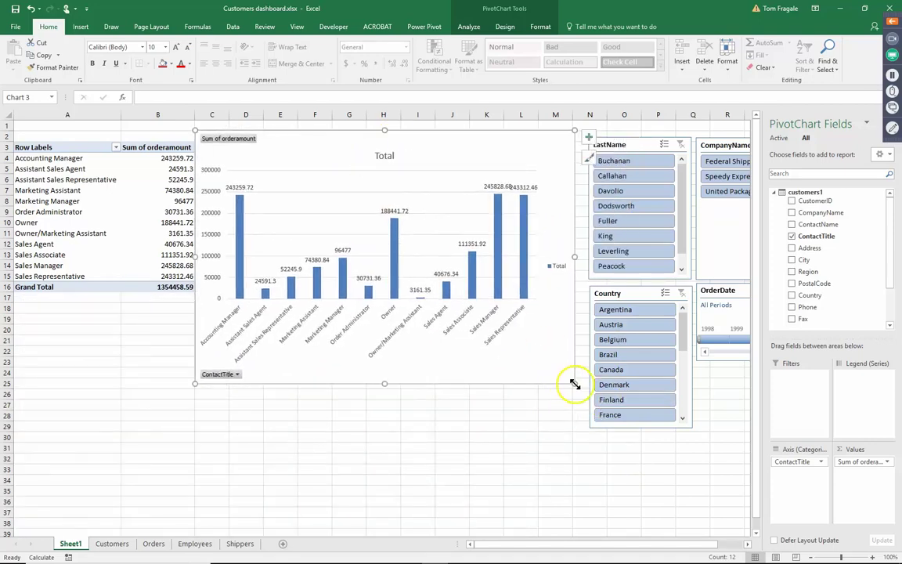
pyautogui.moveTo(575, 384); pyautogui.dragTo(481, 303)
pyautogui.moveTo(392, 162); pyautogui.dragTo(205, 313)
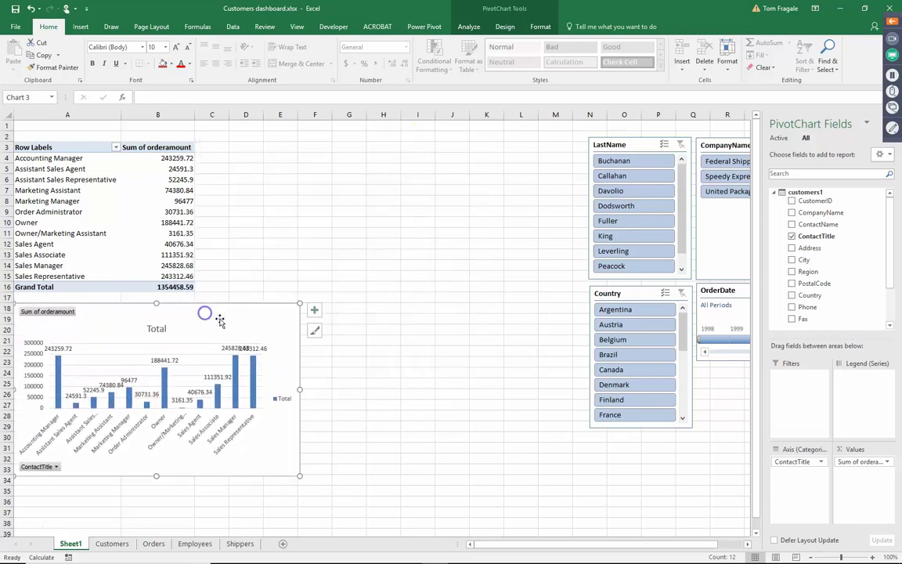
pyautogui.moveTo(300, 390); pyautogui.dragTo(365, 390)
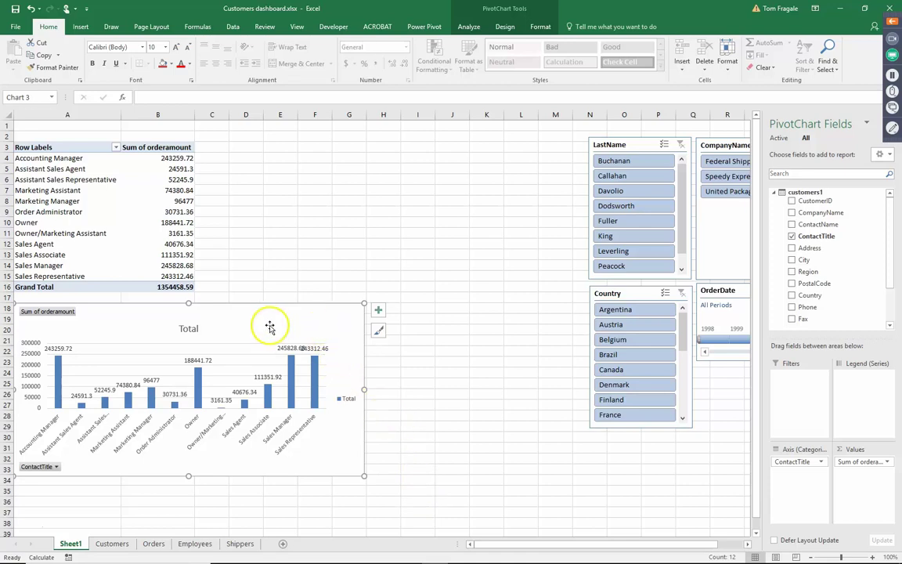
# Remove the data labels from the PivotChart and add a data table beneath its columns.
pyautogui.click(378, 311)
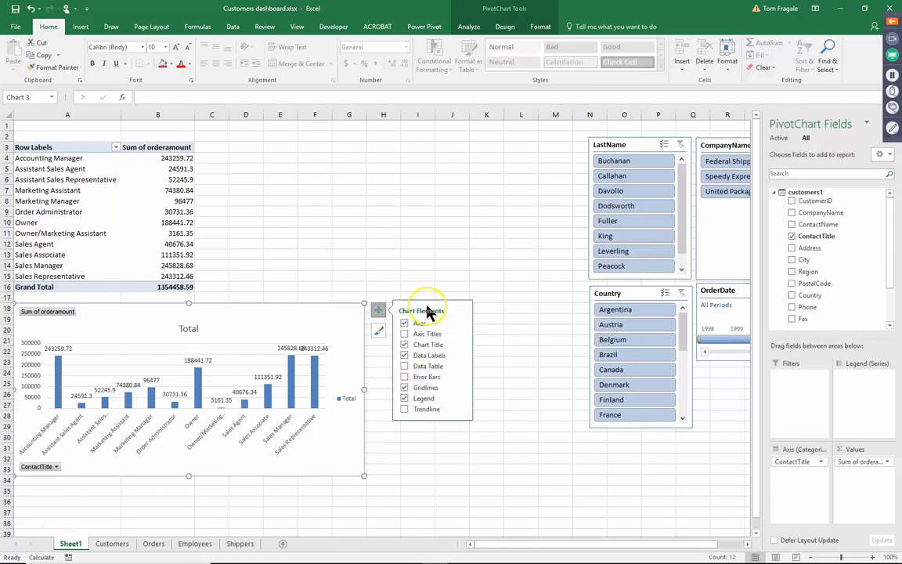
pyautogui.click(405, 356)
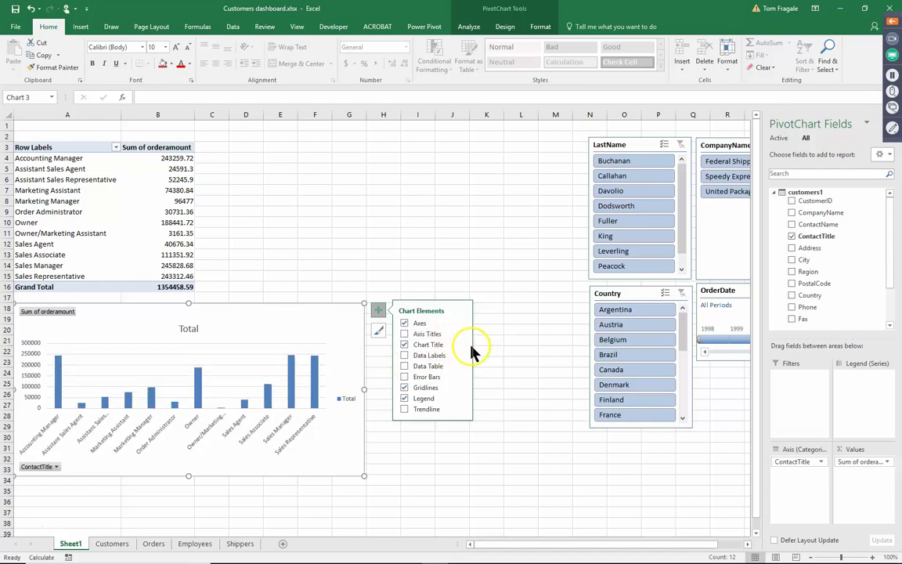
pyautogui.click(404, 367)
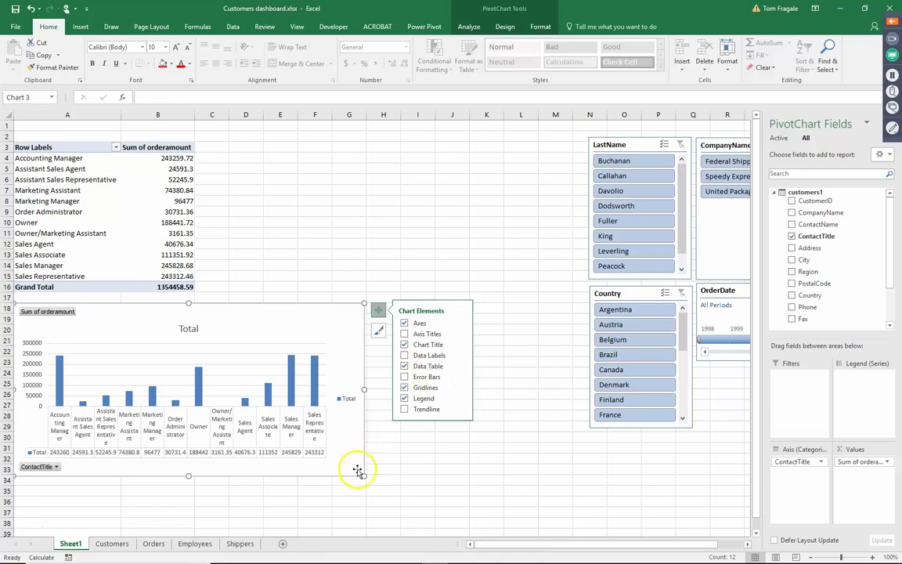
# Enlarge the PivotChart down to about row 37 and across to about column I, nudging it up slightly toward the PivotTable.
pyautogui.moveTo(365, 476); pyautogui.dragTo(373, 514)
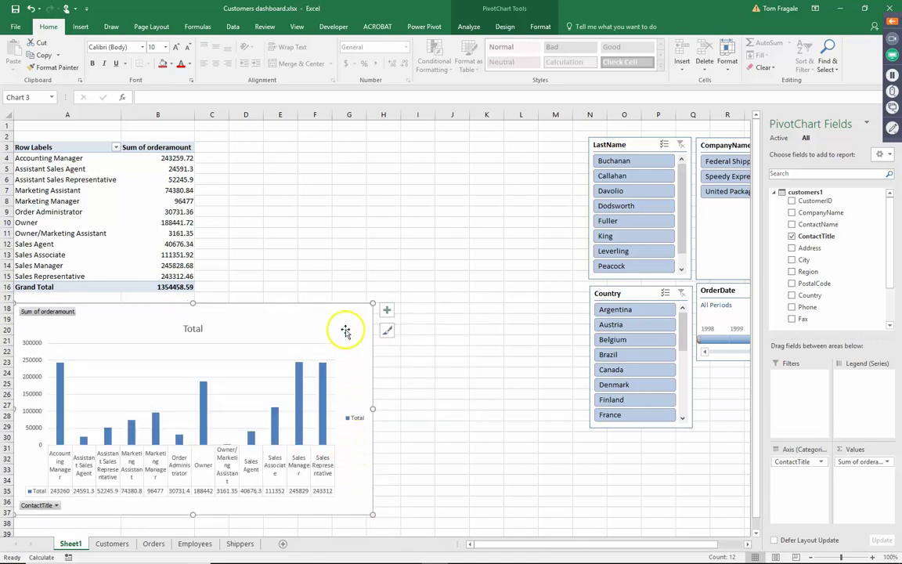
pyautogui.moveTo(333, 328); pyautogui.dragTo(331, 325)
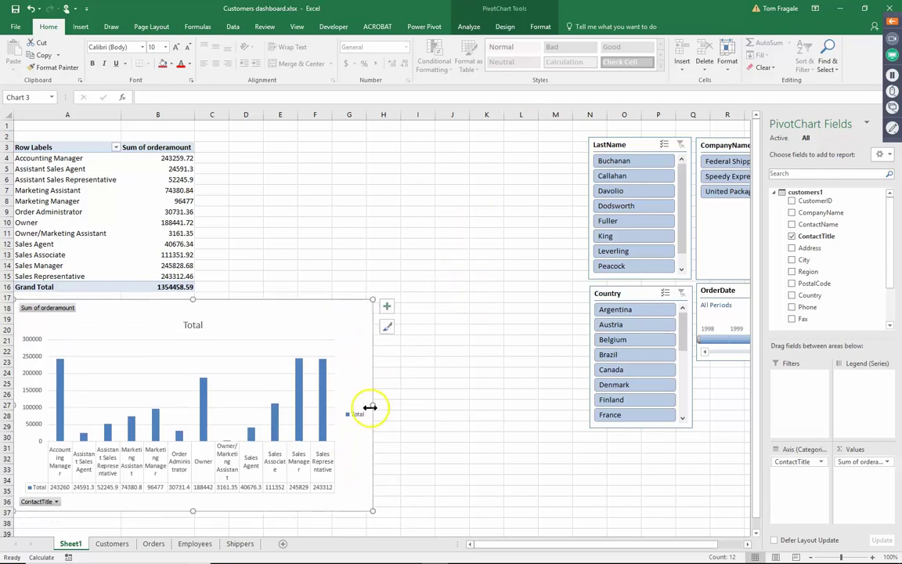
pyautogui.moveTo(375, 406); pyautogui.dragTo(409, 405)
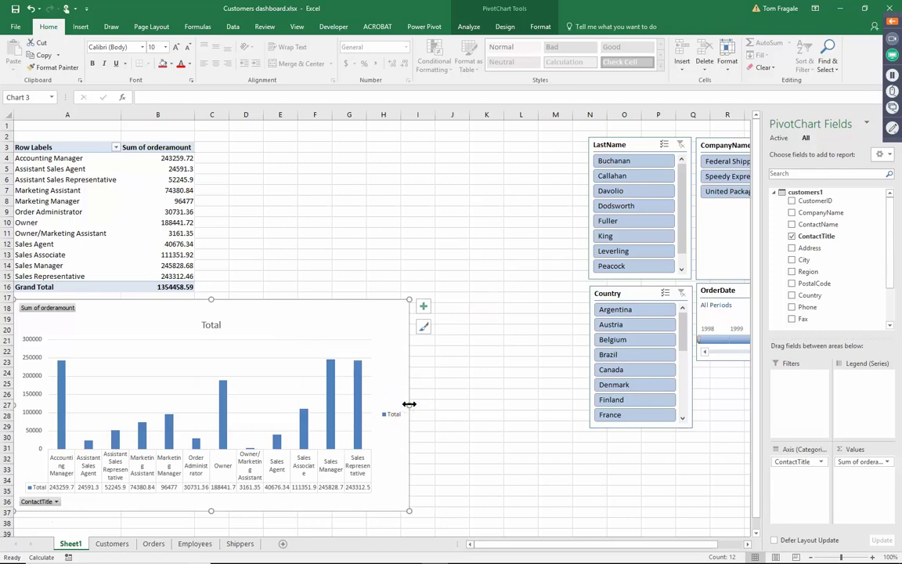
pyautogui.moveTo(409, 404); pyautogui.dragTo(439, 405)
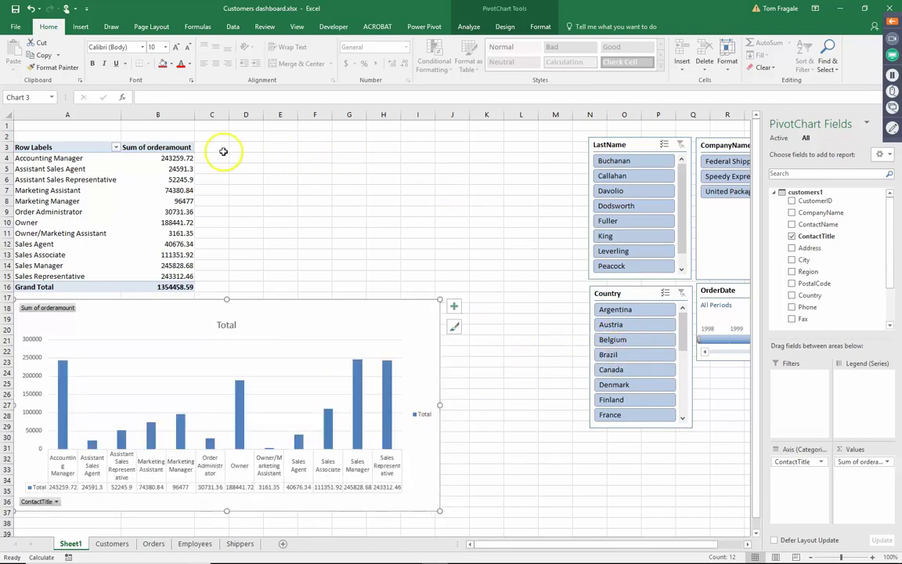
# Add the OrderDate field from the orders1 table to the PivotTable's Columns area and dismiss the chart series warnings.
pyautogui.click(142, 191)
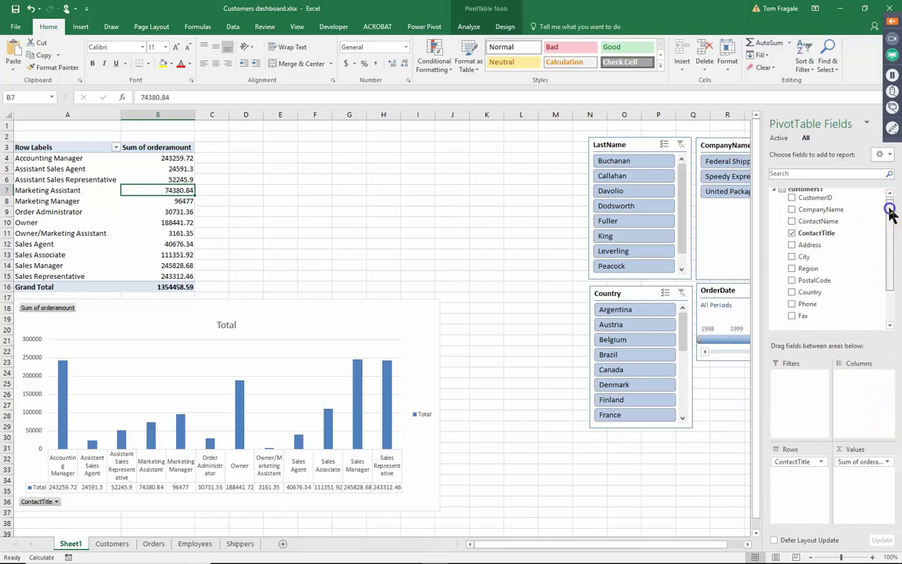
pyautogui.moveTo(891, 208); pyautogui.dragTo(893, 271)
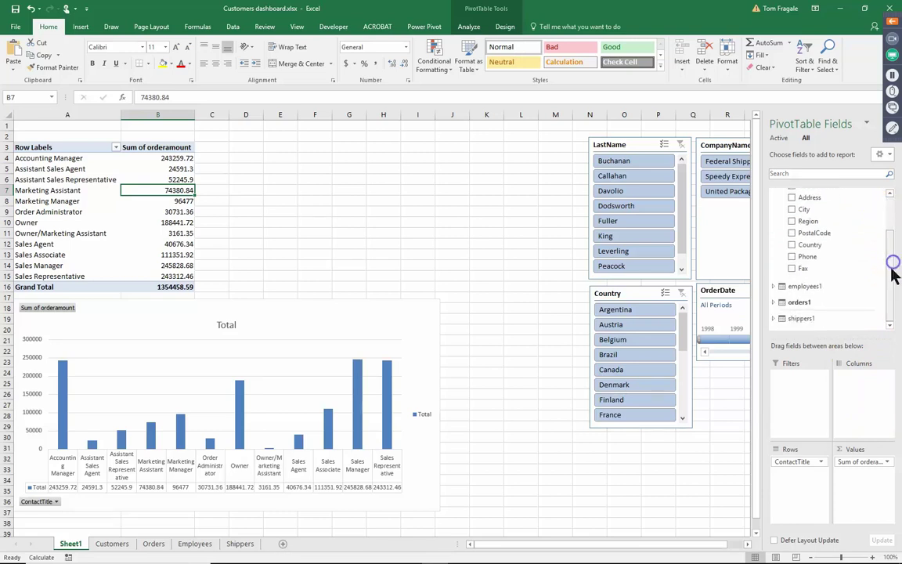
pyautogui.click(776, 304)
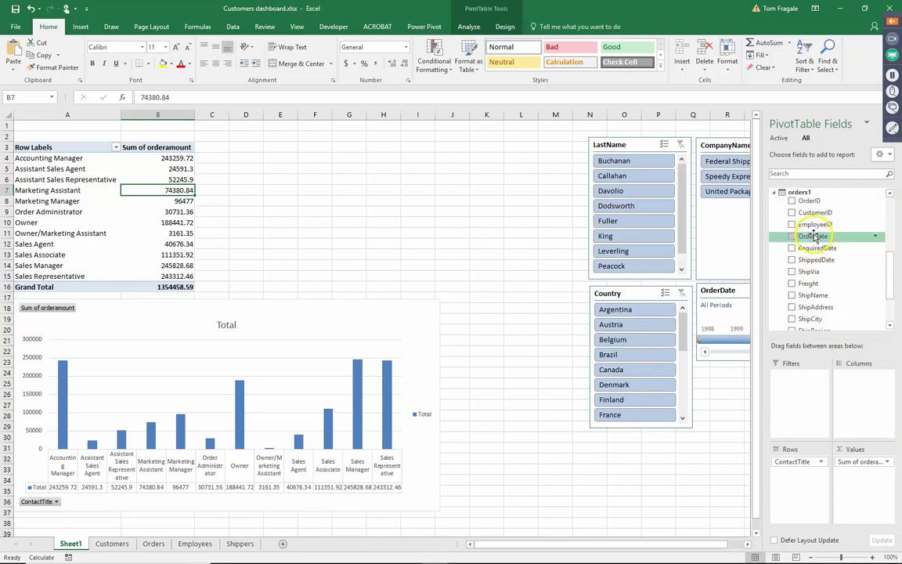
pyautogui.moveTo(807, 240); pyautogui.dragTo(868, 399)
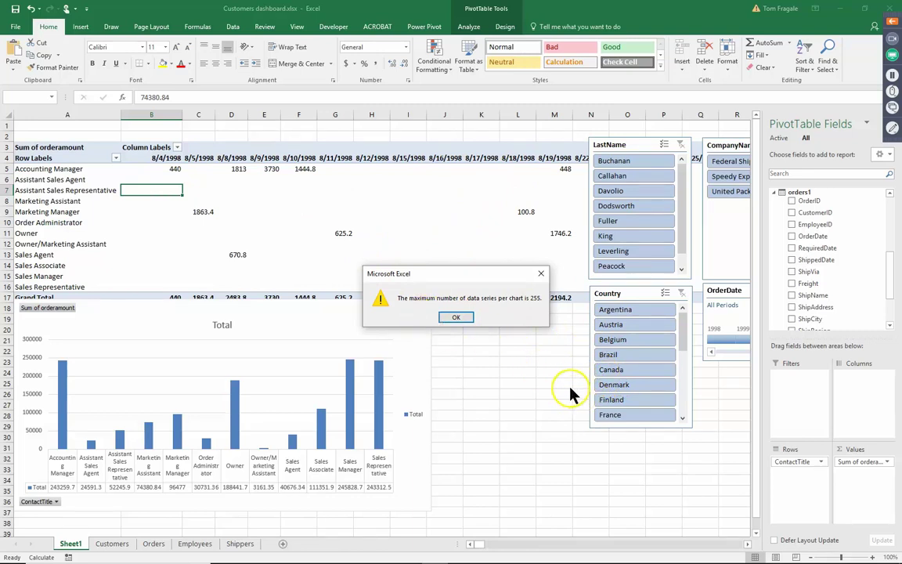
pyautogui.click(457, 319)
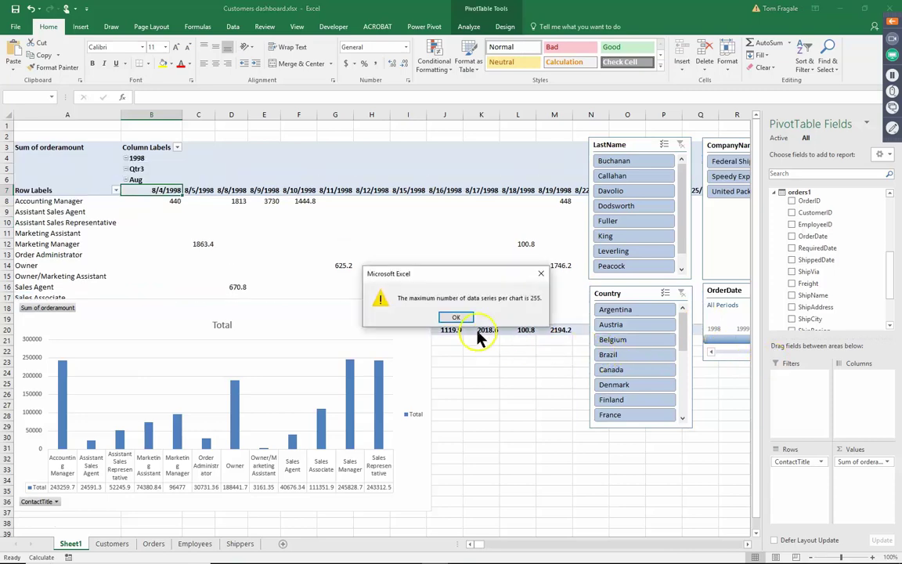
pyautogui.click(456, 317)
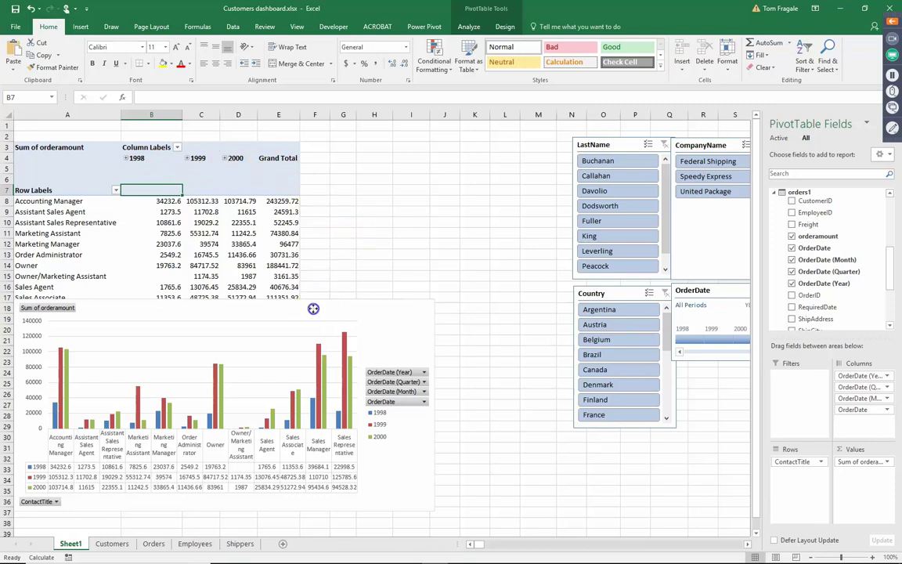
# Move the PivotChart down to start at about row 21, clear of the PivotTable's Grand Total row.
pyautogui.moveTo(313, 309)
pyautogui.mouseDown()
pyautogui.moveTo(300, 364)
pyautogui.moveTo(280, 345)
pyautogui.mouseUp()
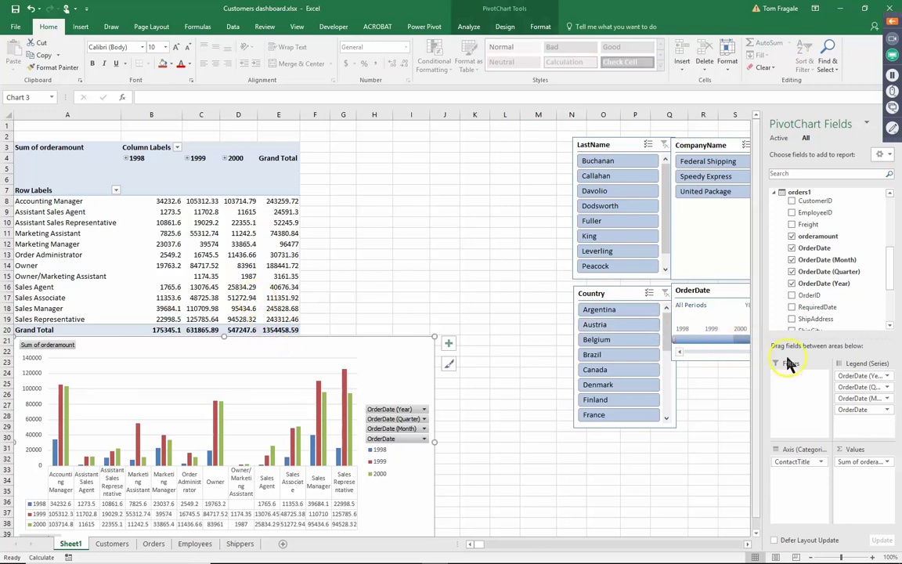
pyautogui.moveTo(864, 387); pyautogui.dragTo(875, 395)
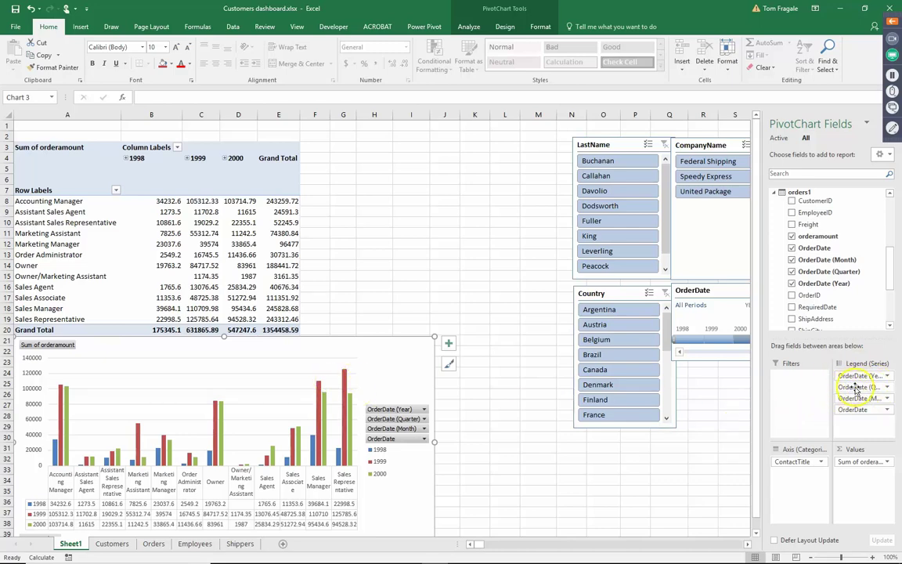
pyautogui.click(238, 276)
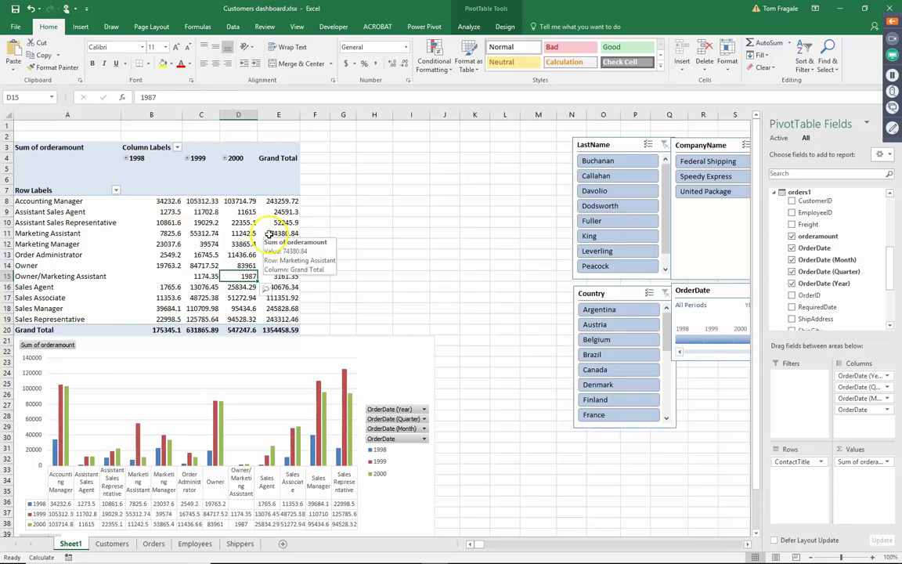
# Group the PivotTable's order date columns by Months only, deselecting Quarters and Years.
pyautogui.rightClick(138, 159)
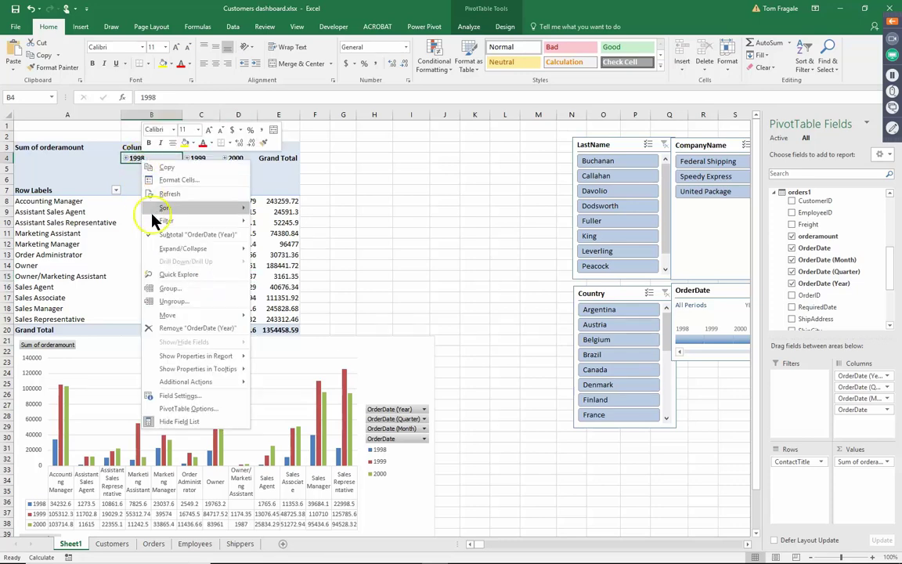
pyautogui.click(216, 290)
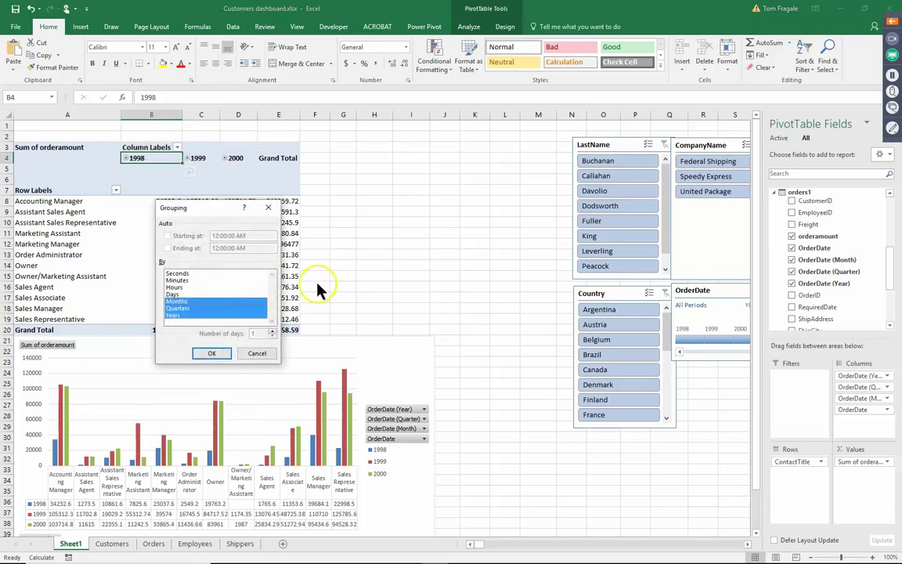
pyautogui.moveTo(207, 211); pyautogui.dragTo(375, 182)
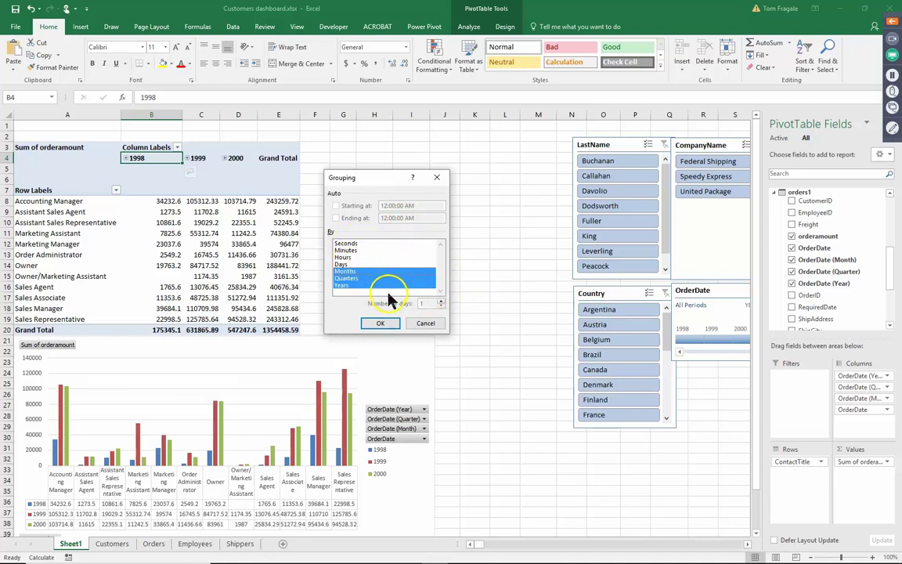
pyautogui.click(347, 278)
pyautogui.click(347, 286)
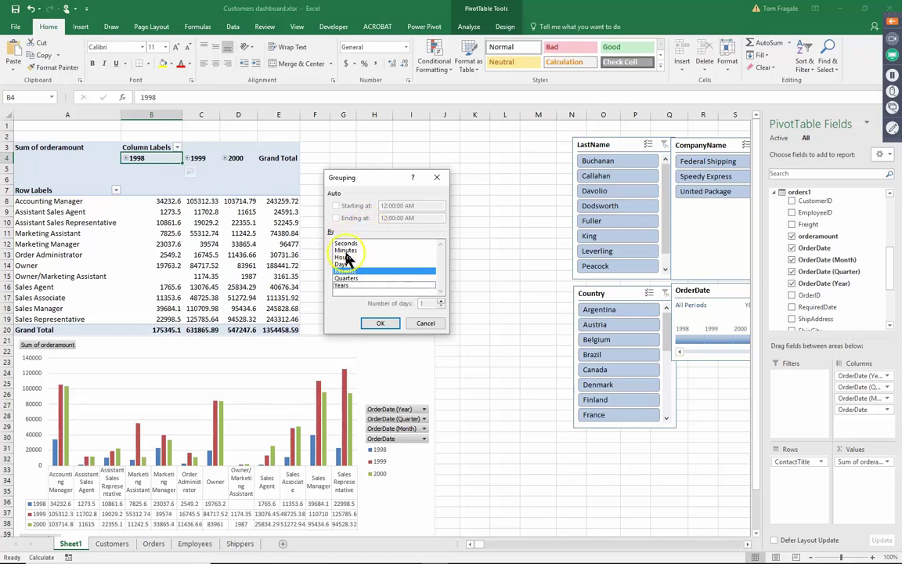
pyautogui.click(380, 322)
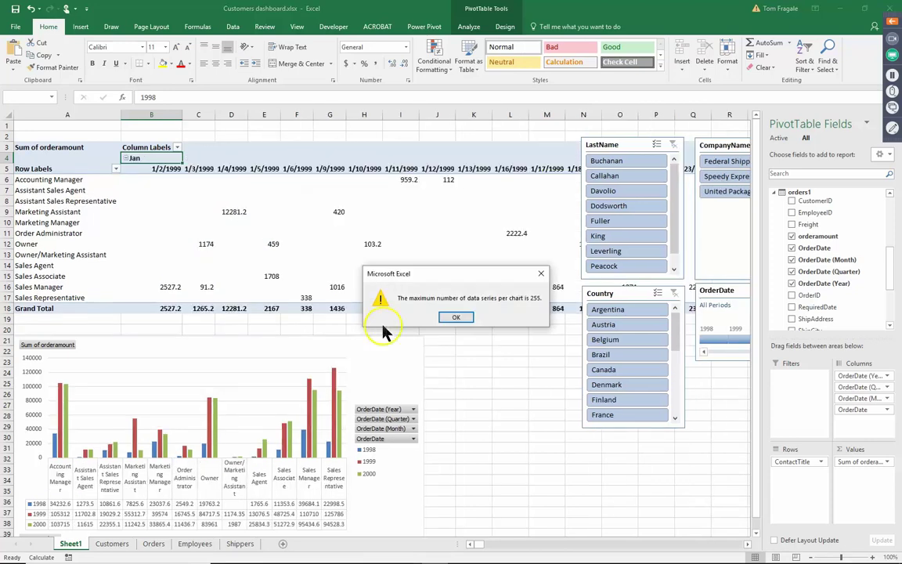
pyautogui.click(452, 322)
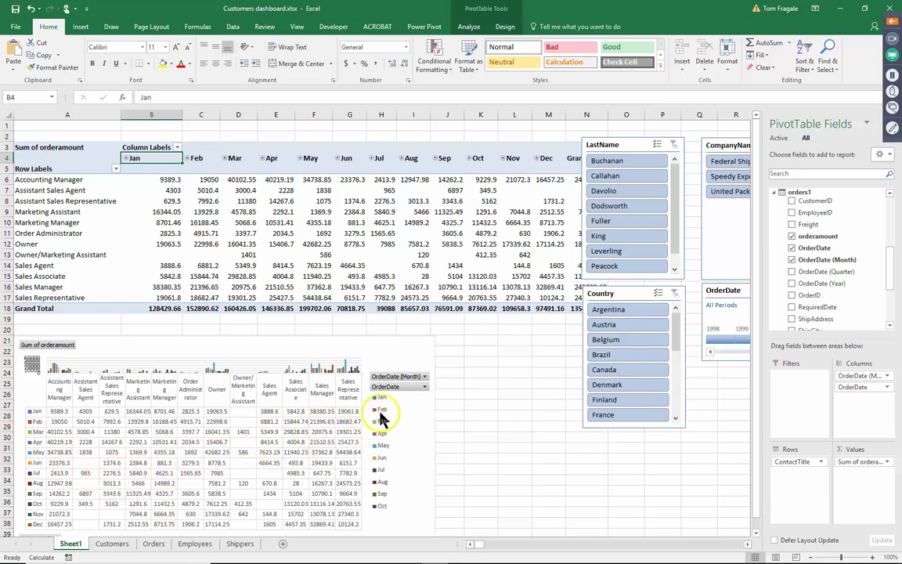
# Remove the data table from the PivotChart and widen the chart to about column M.
pyautogui.click(413, 349)
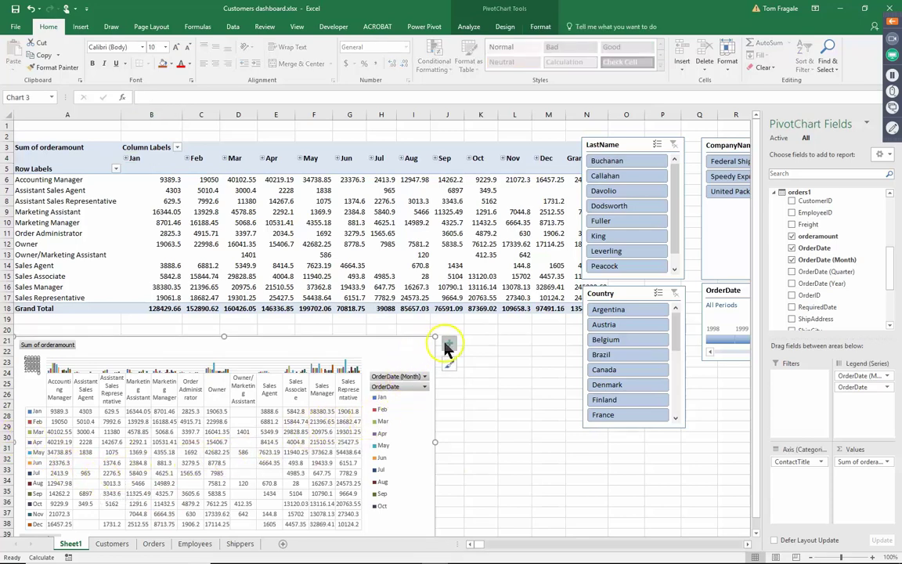
pyautogui.click(449, 344)
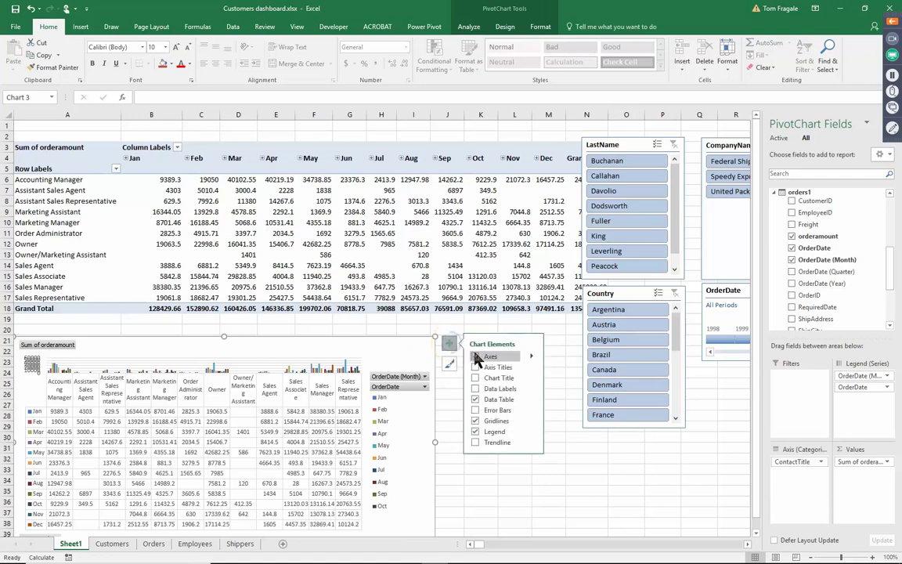
pyautogui.click(475, 399)
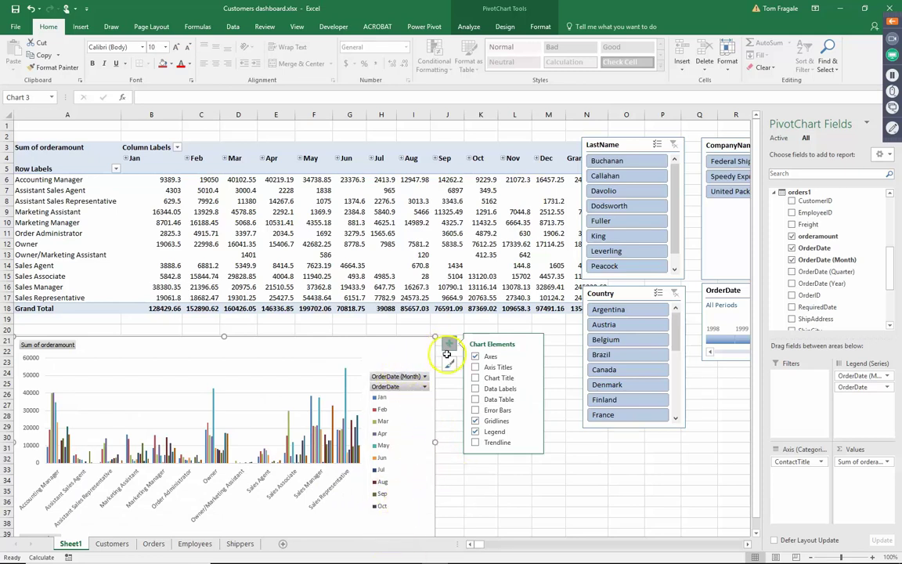
pyautogui.moveTo(438, 442); pyautogui.dragTo(561, 436)
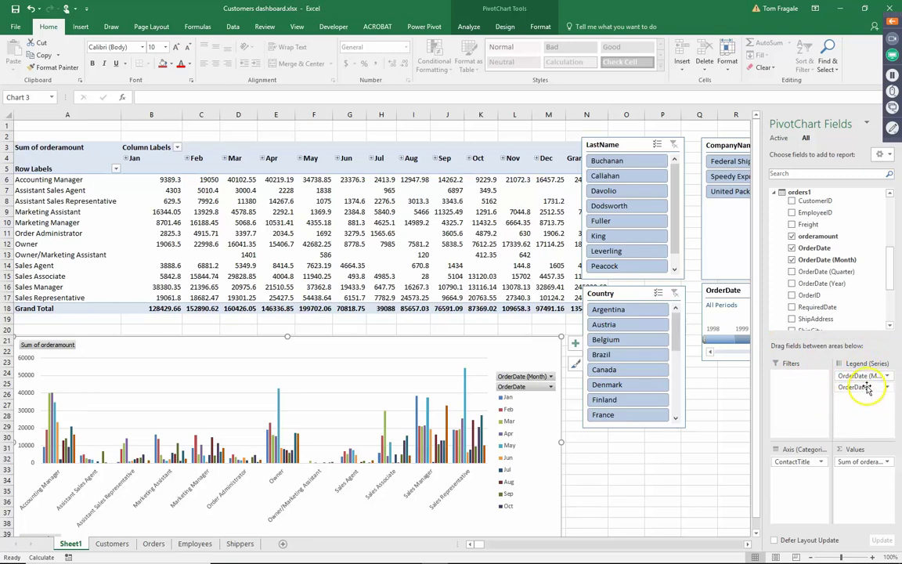
# Regroup the PivotTable's order date columns by Months and Years, leaving Quarters unselected.
pyautogui.rightClick(233, 159)
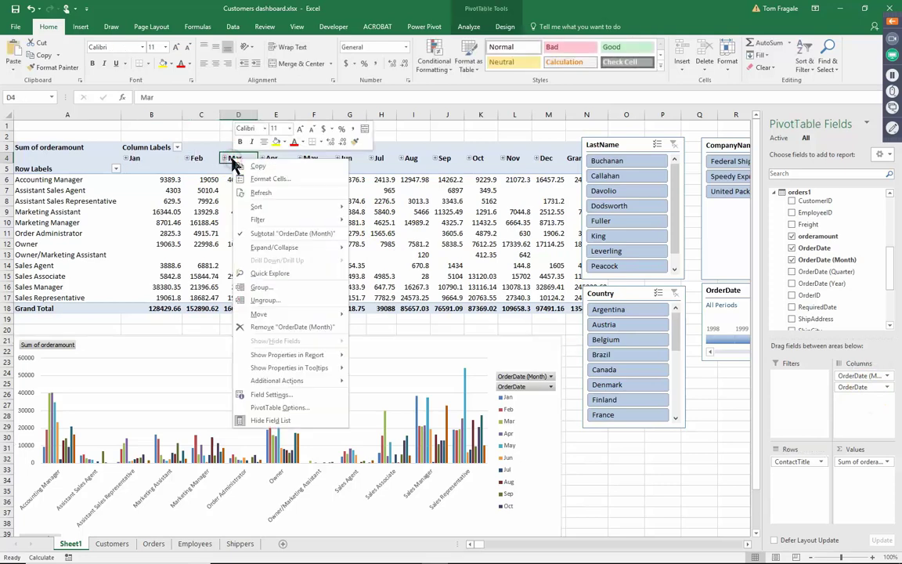
pyautogui.click(267, 288)
pyautogui.click(233, 309)
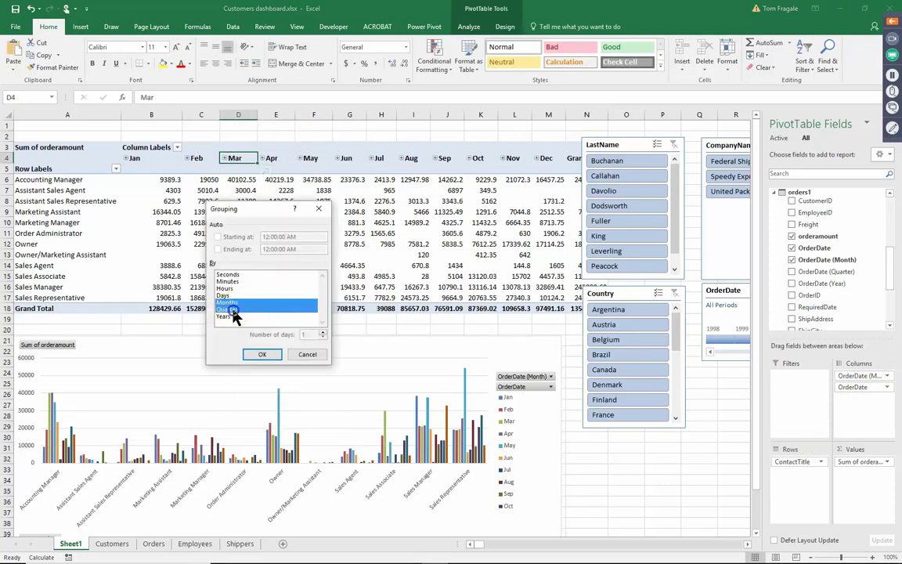
pyautogui.click(231, 316)
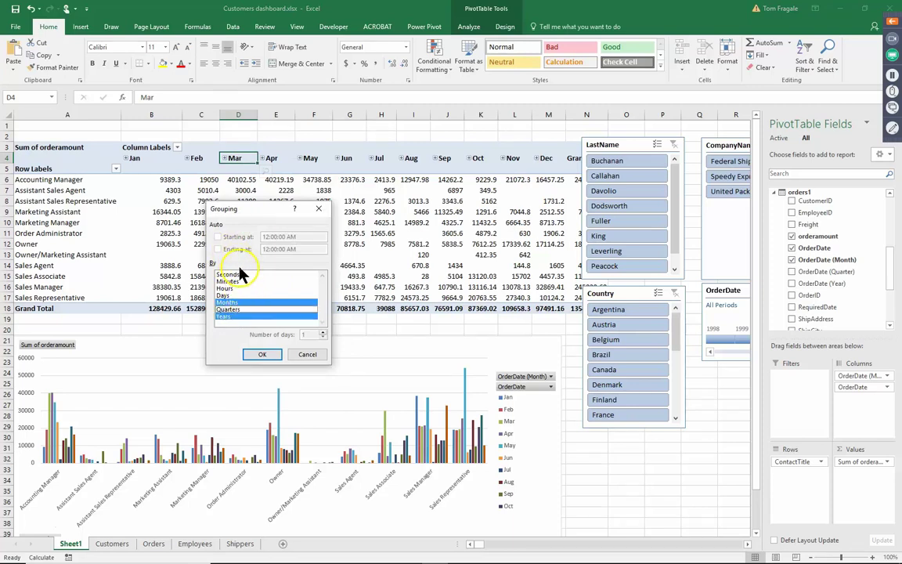
pyautogui.click(233, 310)
pyautogui.click(264, 355)
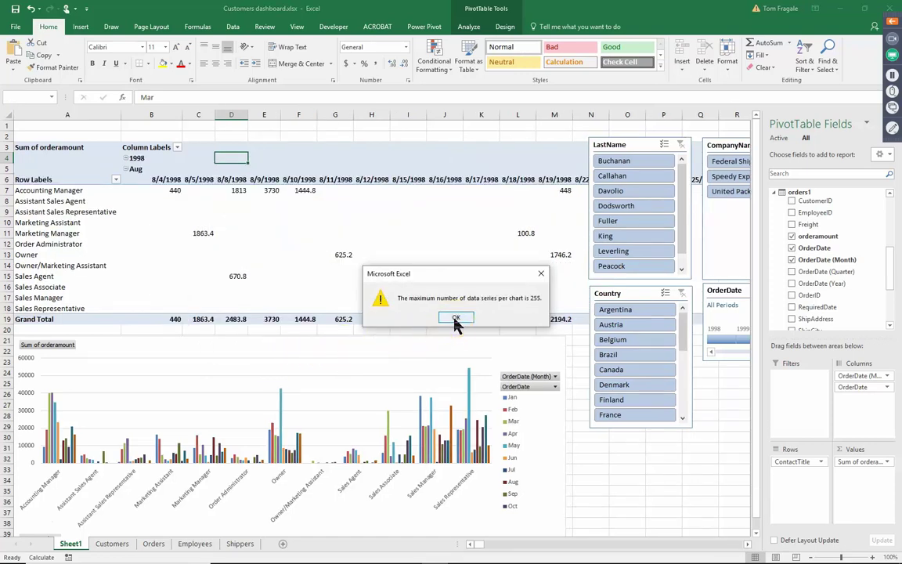
pyautogui.click(455, 319)
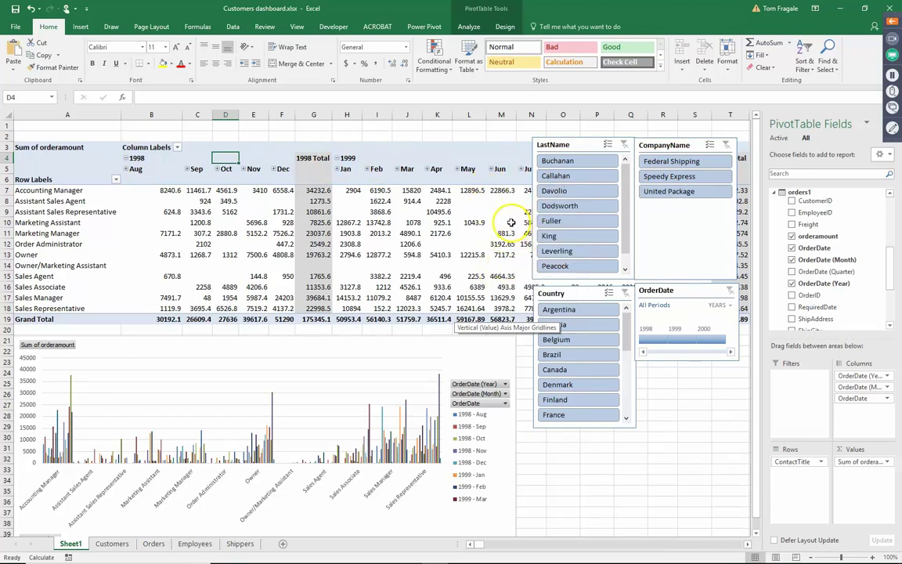
# Collapse 1998 in the PivotTable's column labels and drill 1999 down to the individual order dates of May.
pyautogui.click(126, 158)
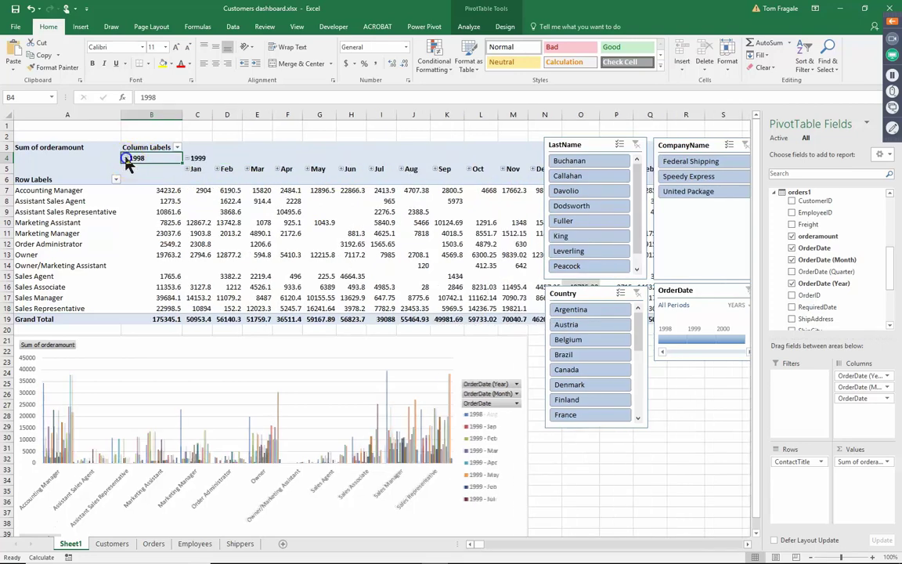
pyautogui.click(189, 159)
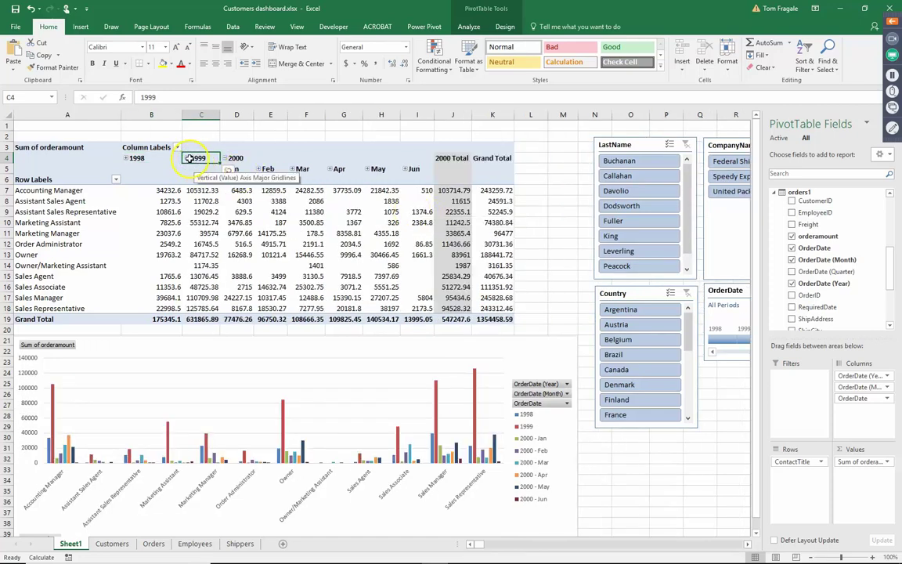
pyautogui.click(187, 158)
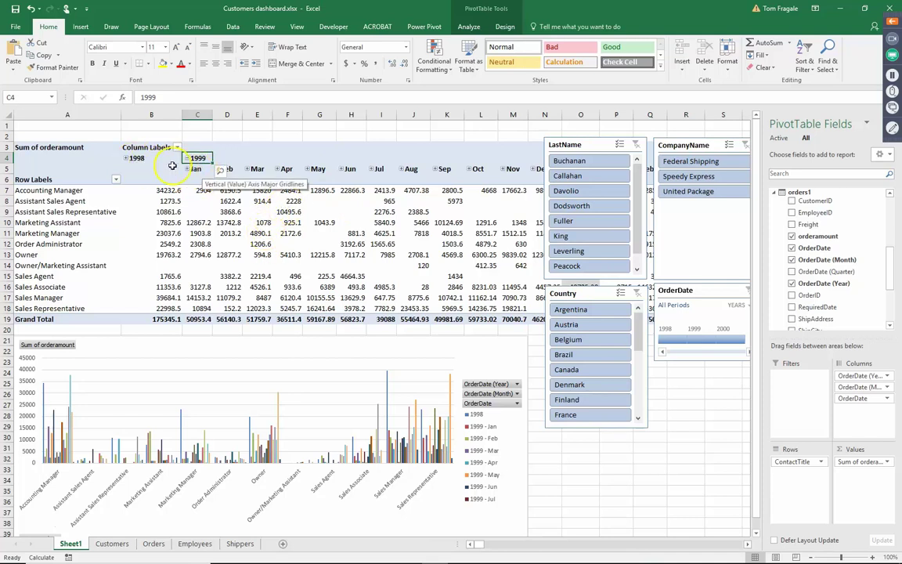
pyautogui.click(310, 170)
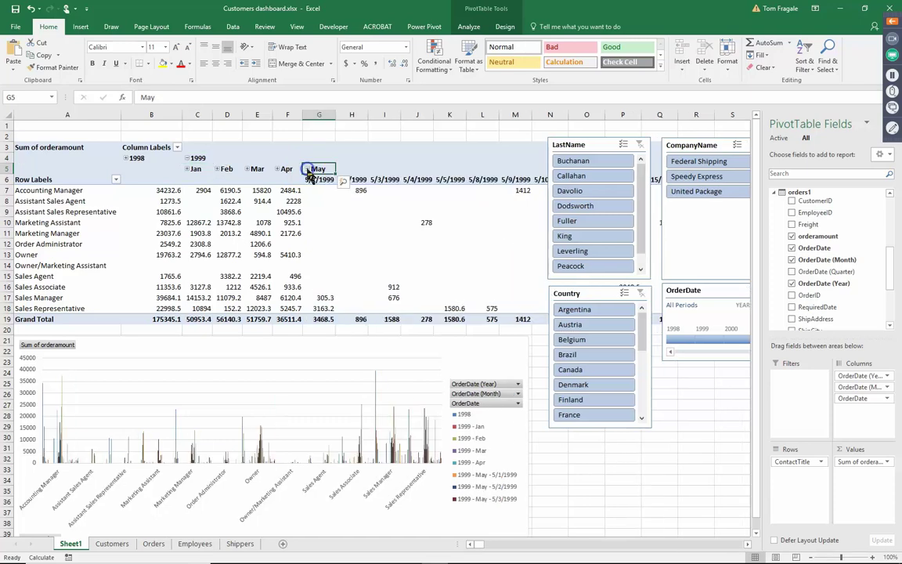
# Collapse May and the years 1999 and 2000 in the column labels, then expand and re-collapse 1998.
pyautogui.click(308, 169)
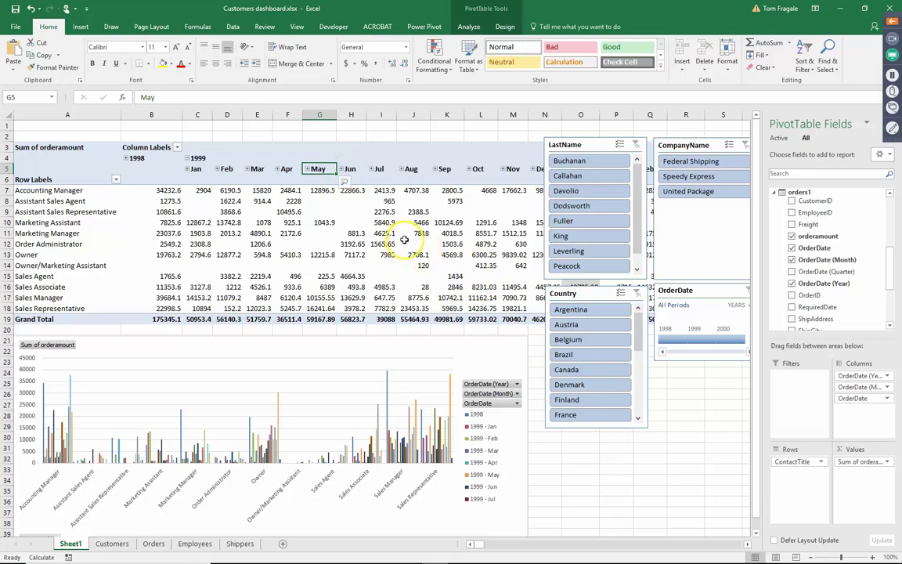
pyautogui.click(188, 159)
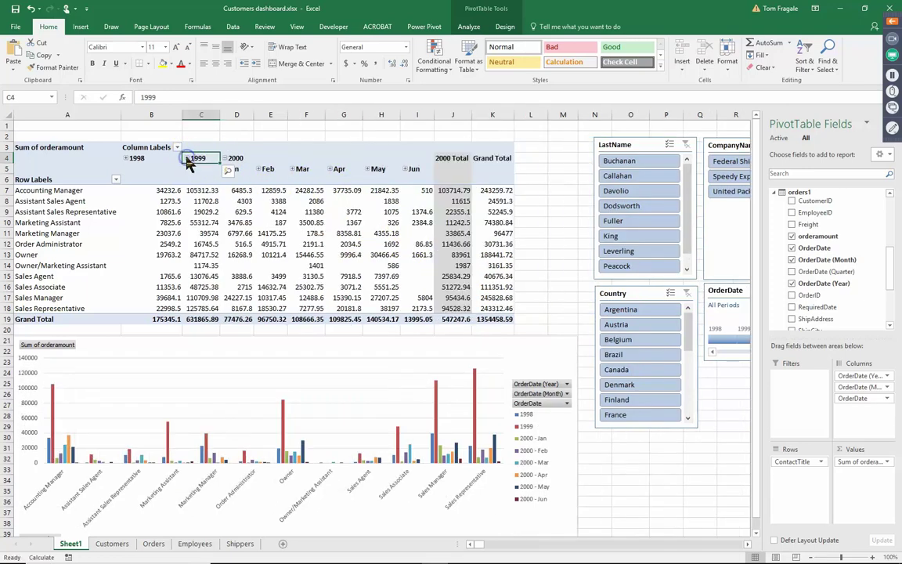
pyautogui.click(225, 159)
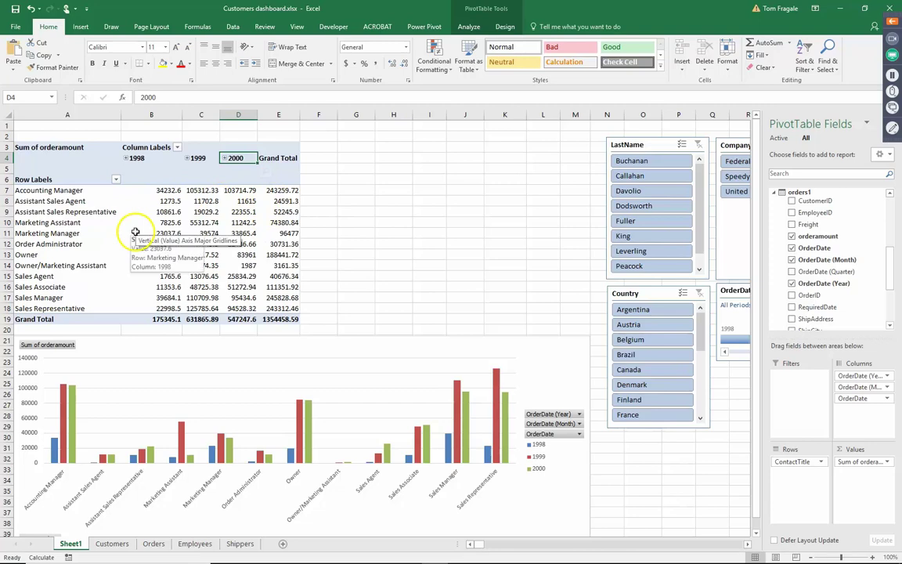
pyautogui.click(127, 158)
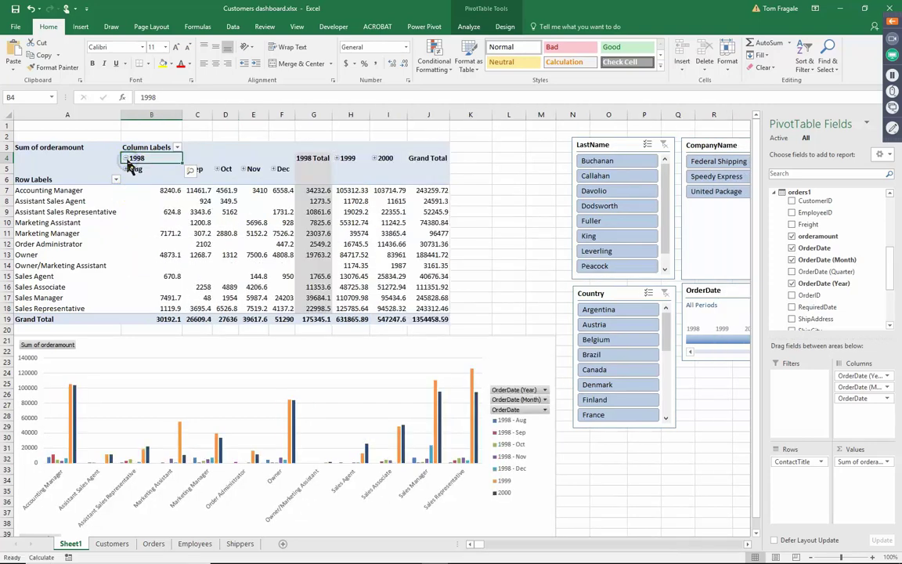
pyautogui.click(126, 158)
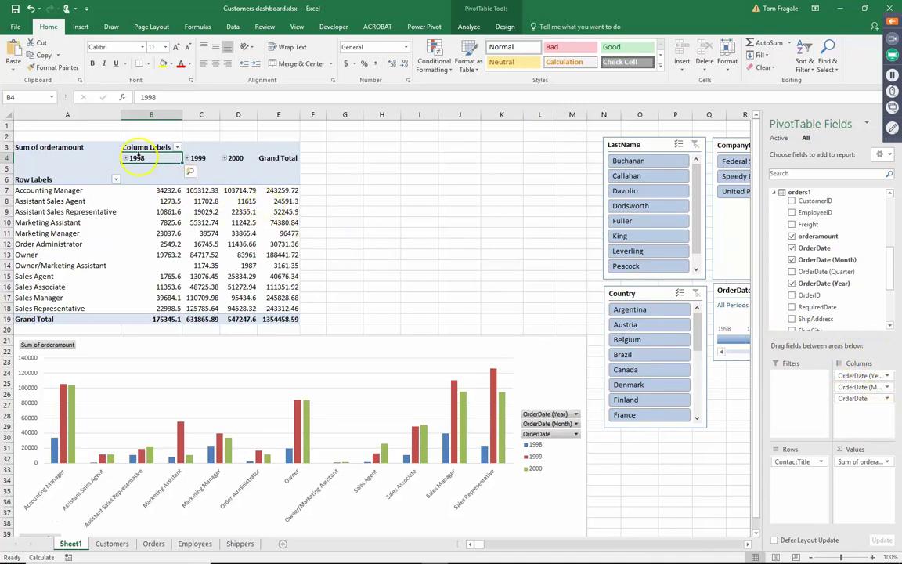
pyautogui.rightClick(137, 158)
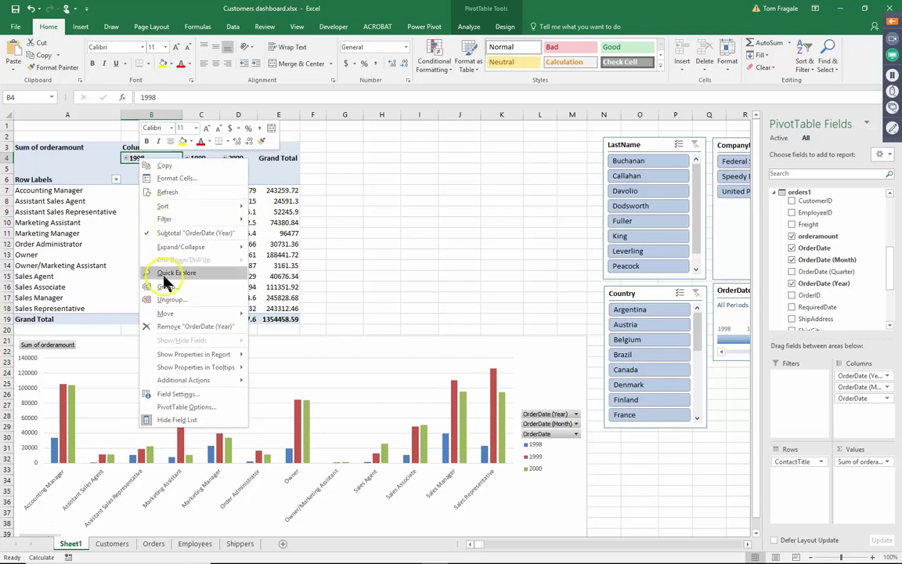
pyautogui.click(166, 288)
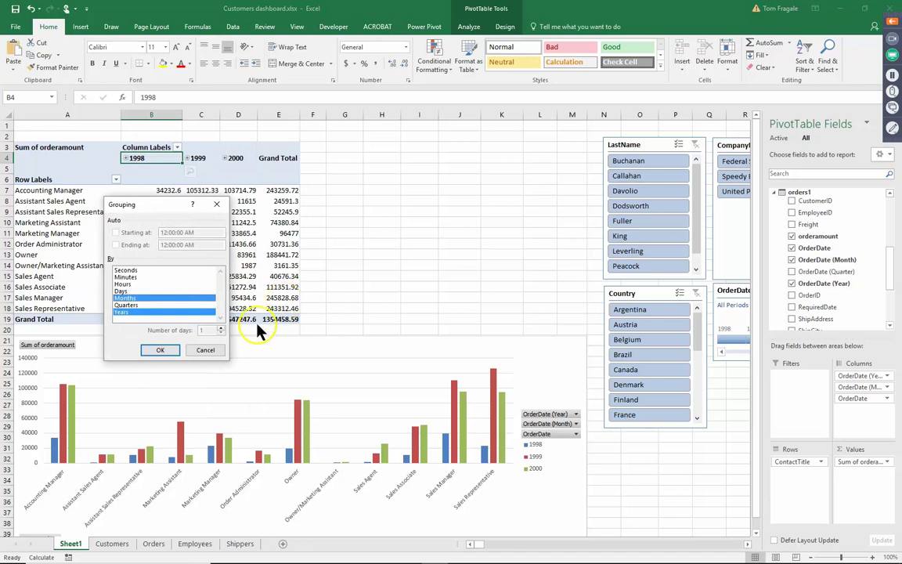
pyautogui.click(211, 353)
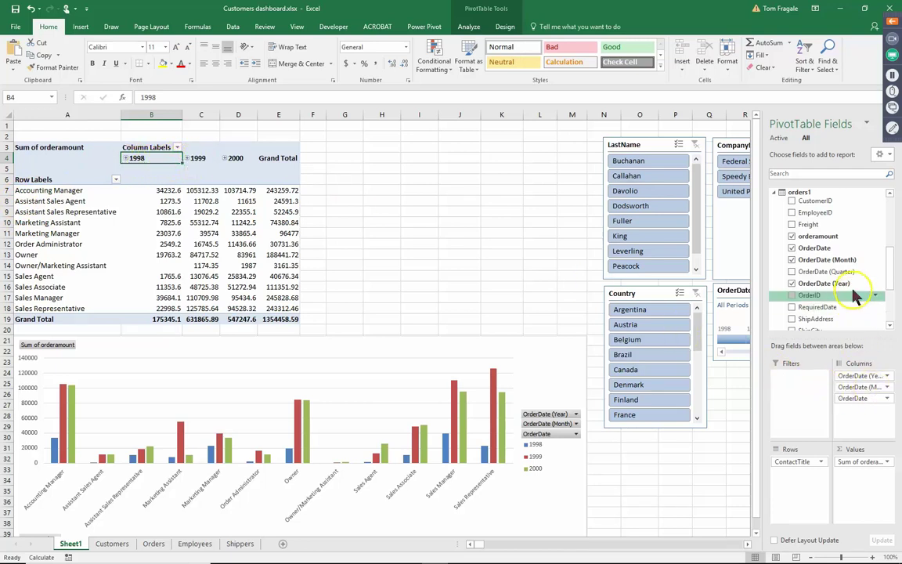
# Add the Country field from the customers1 table to the PivotTable rows below ContactTitle.
pyautogui.moveTo(893, 282); pyautogui.dragTo(888, 259)
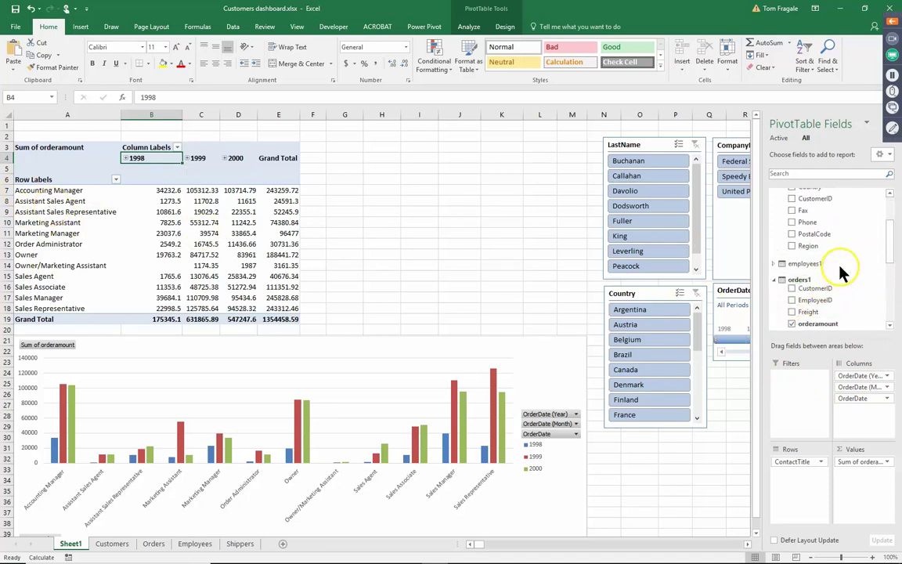
pyautogui.moveTo(890, 244); pyautogui.dragTo(892, 201)
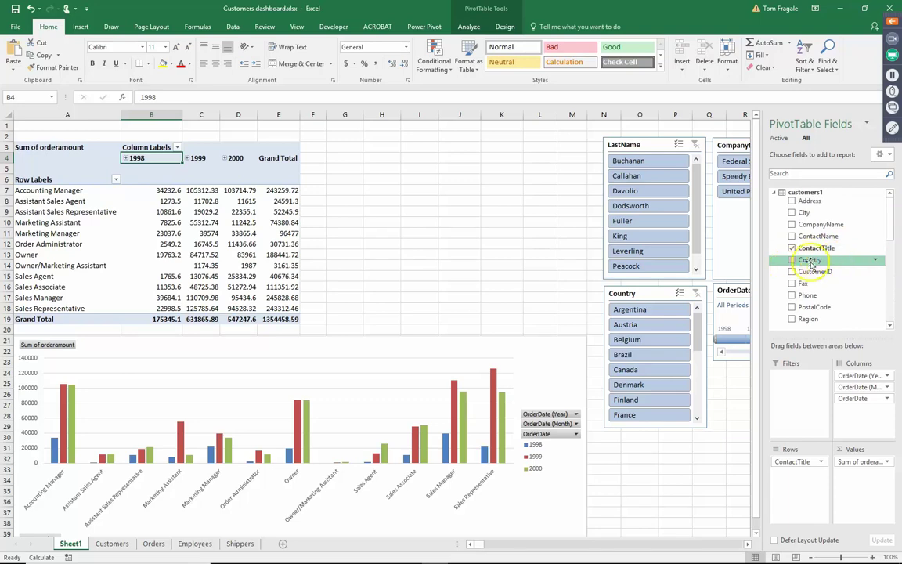
pyautogui.moveTo(810, 265); pyautogui.dragTo(804, 483)
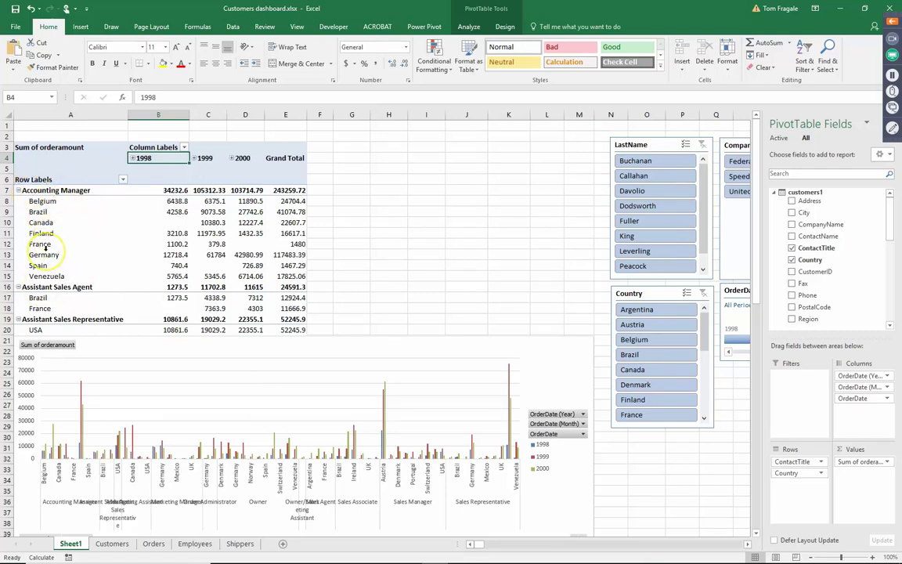
# Collapse and re-expand the Accounting Manager group's countries, and remove the Country field from the PivotTable rows.
pyautogui.click(18, 190)
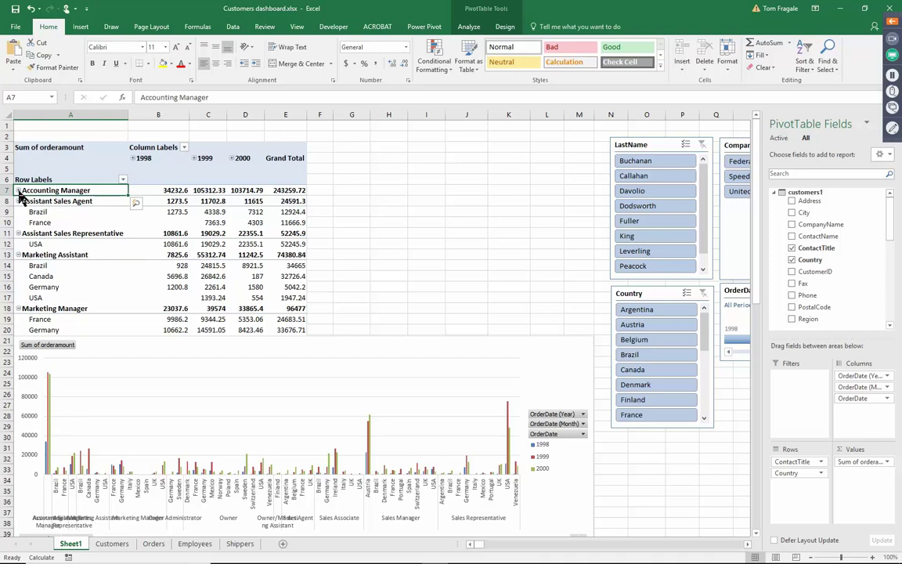
pyautogui.click(18, 190)
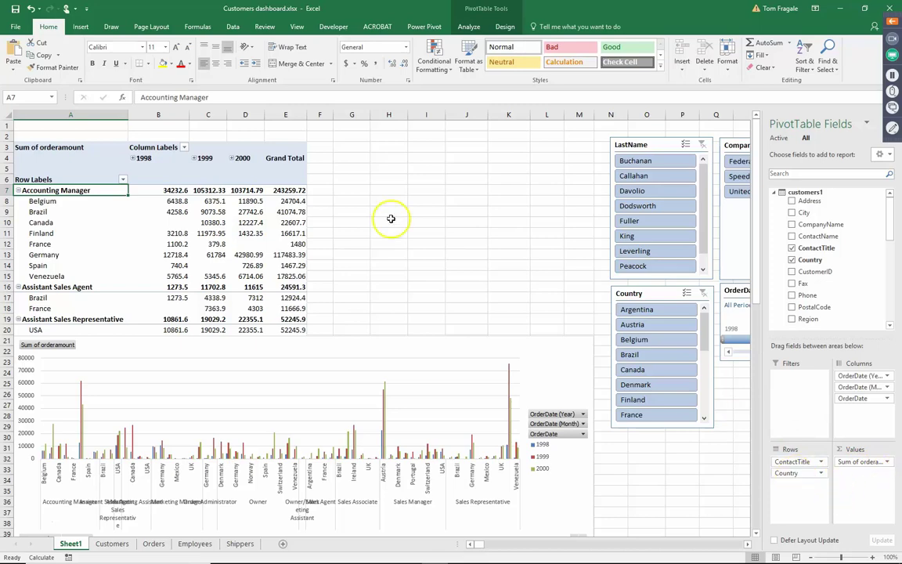
pyautogui.click(17, 190)
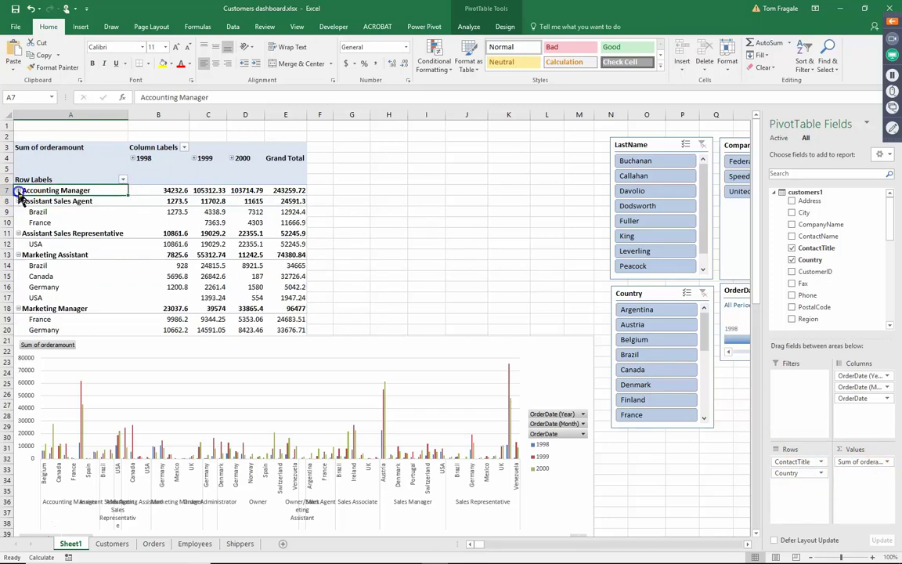
pyautogui.click(18, 191)
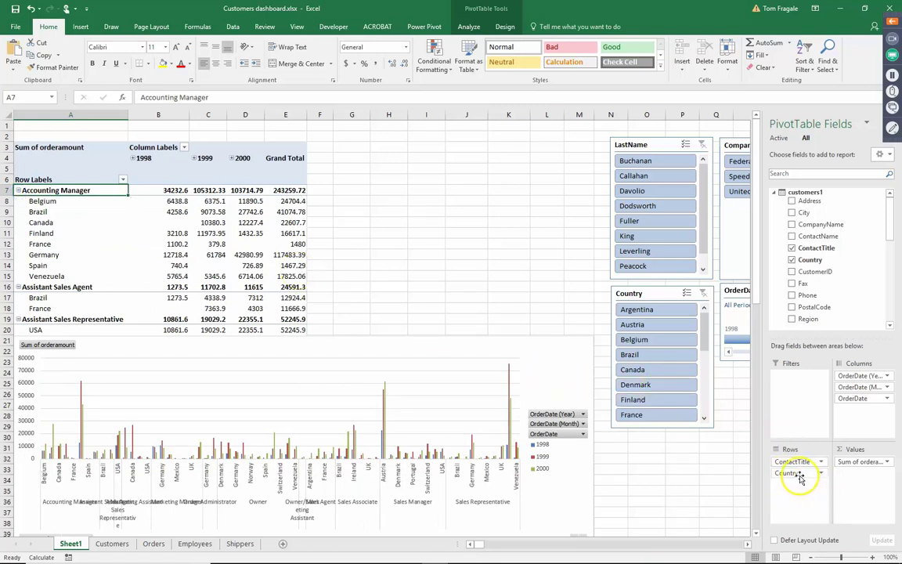
pyautogui.moveTo(799, 478); pyautogui.dragTo(811, 262)
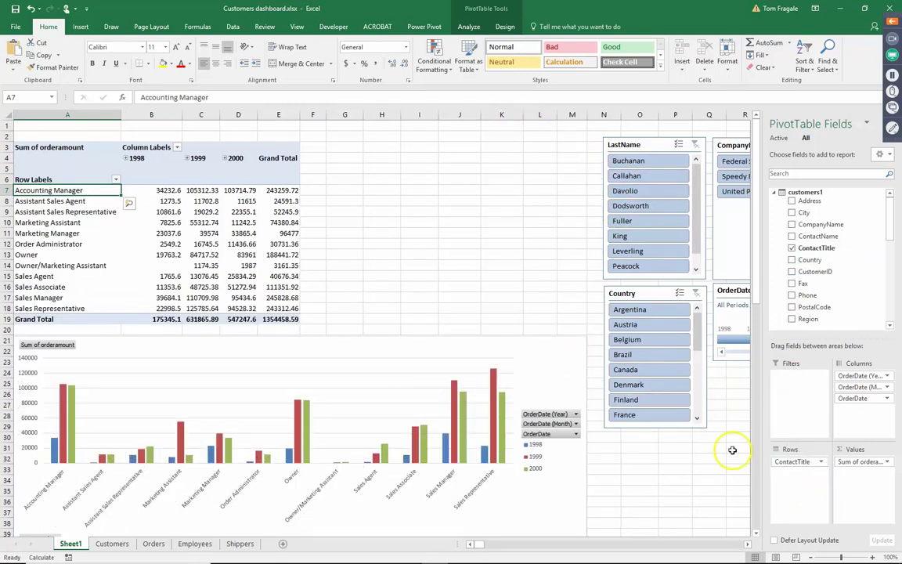
# Switch to pivot tables.pptx in PowerPoint and review slides 7 to 14 on table relationships, PivotTable field placement and value field settings.
pyautogui.moveTo(834, 562)
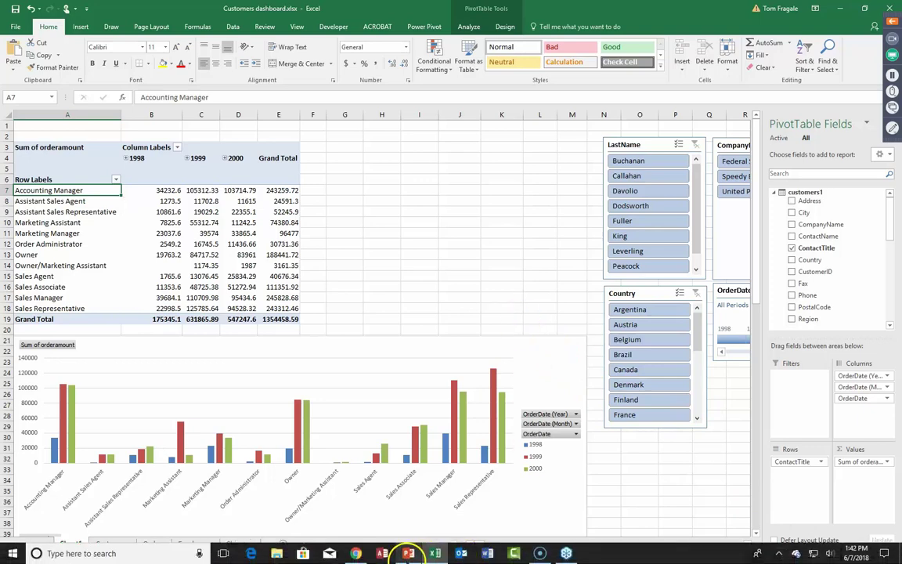
pyautogui.moveTo(410, 553)
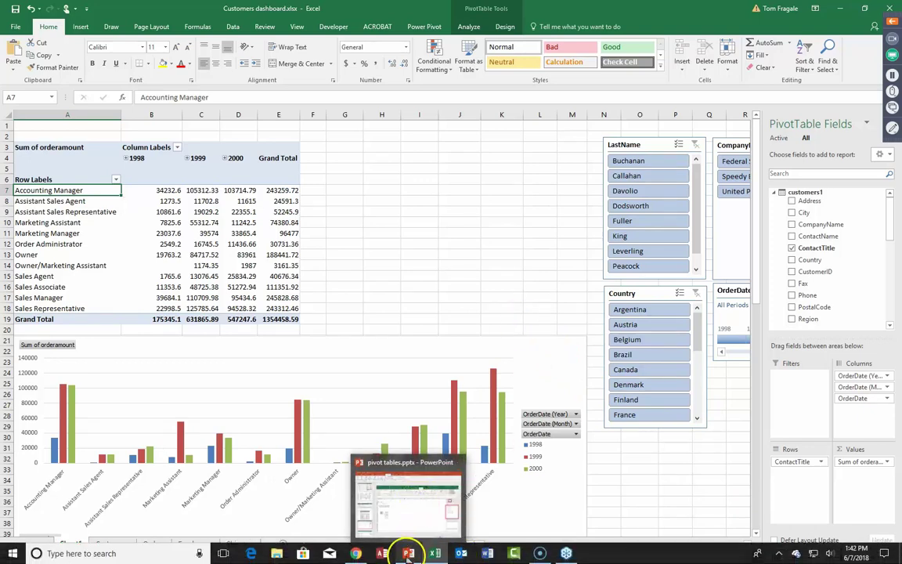
pyautogui.click(401, 499)
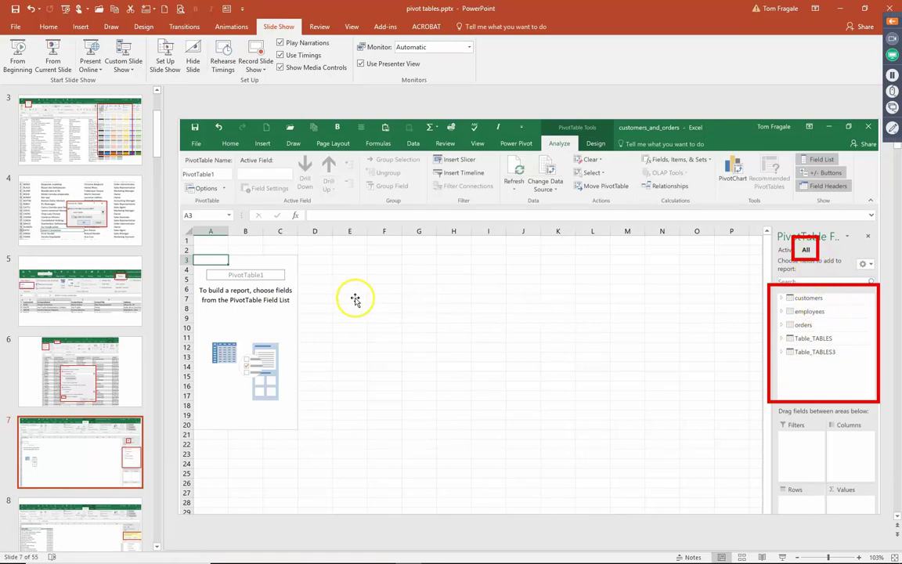
pyautogui.press('pagedown')
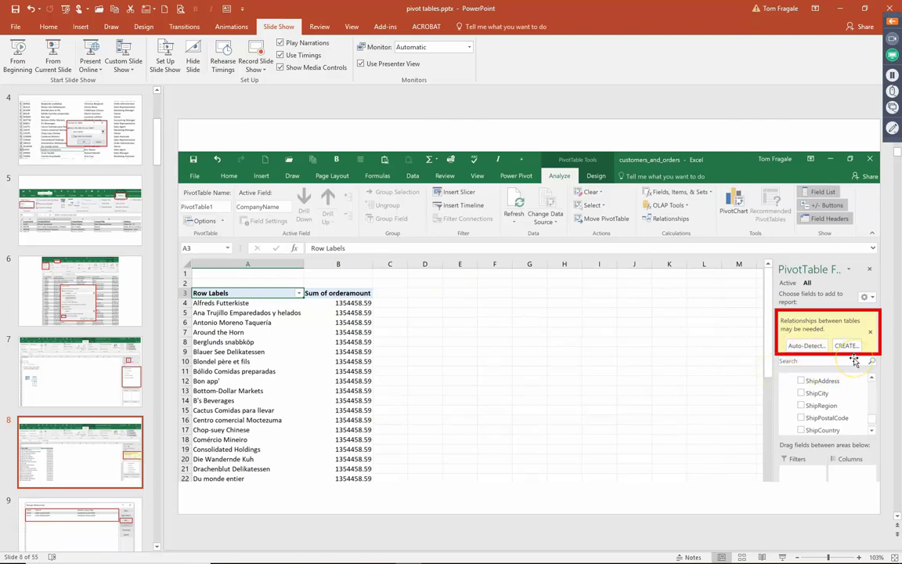
pyautogui.press('pagedown')
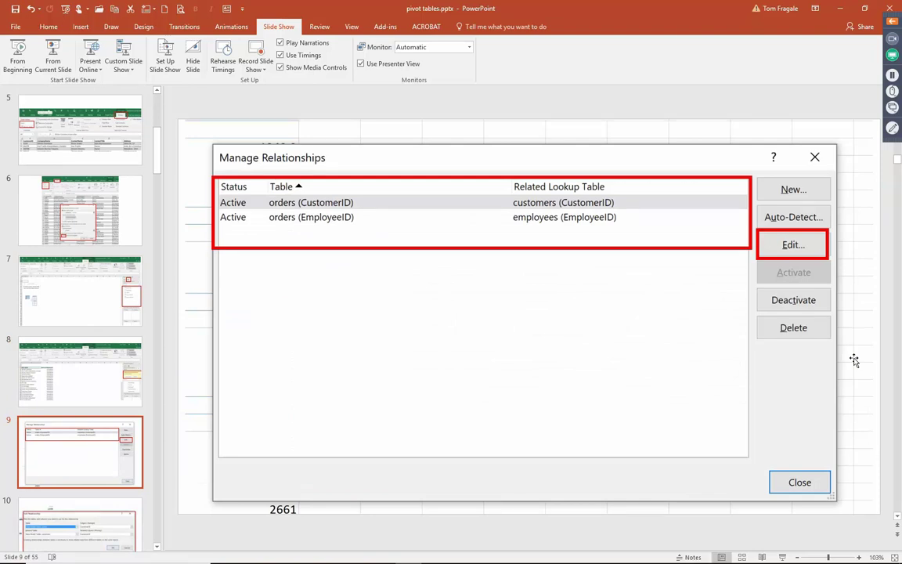
pyautogui.press('pagedown')
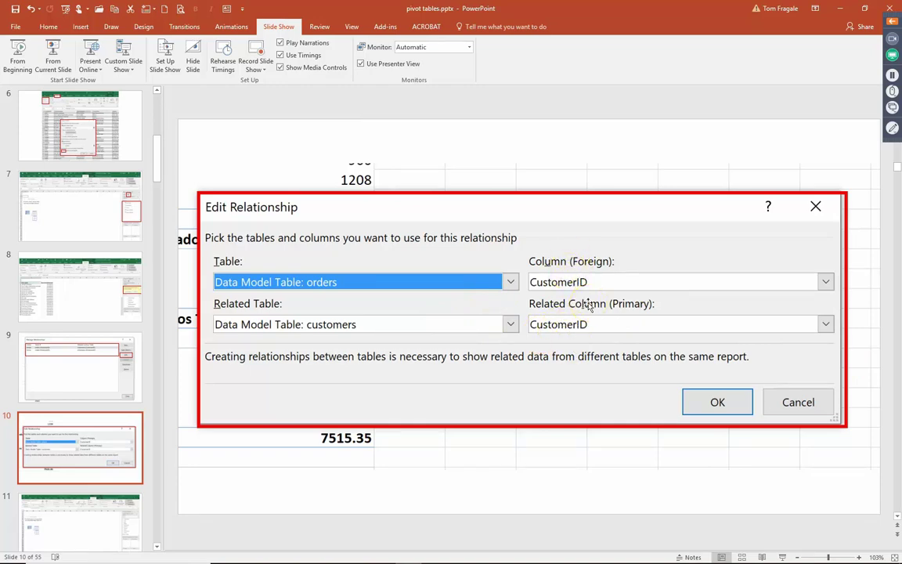
pyautogui.scroll(-1, 588, 305)
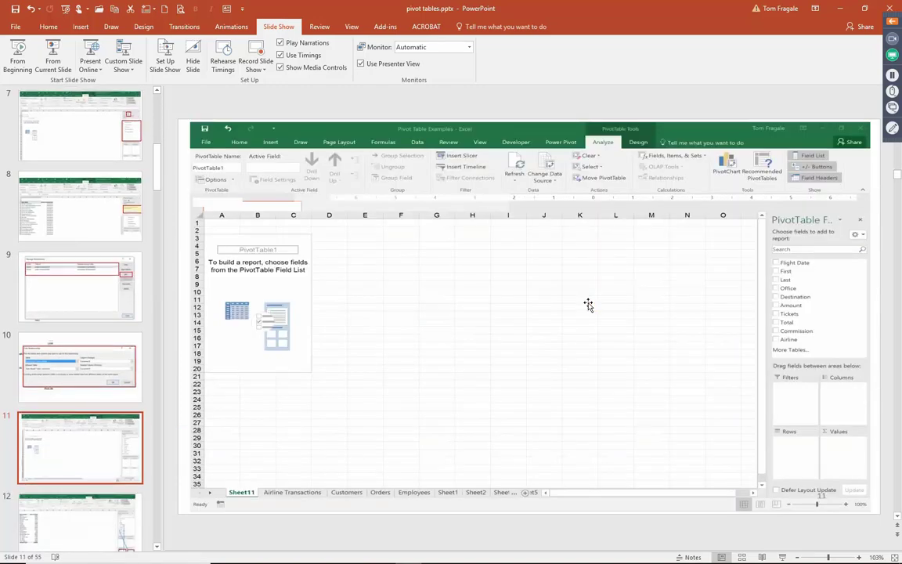
pyautogui.scroll(-1, 589, 304)
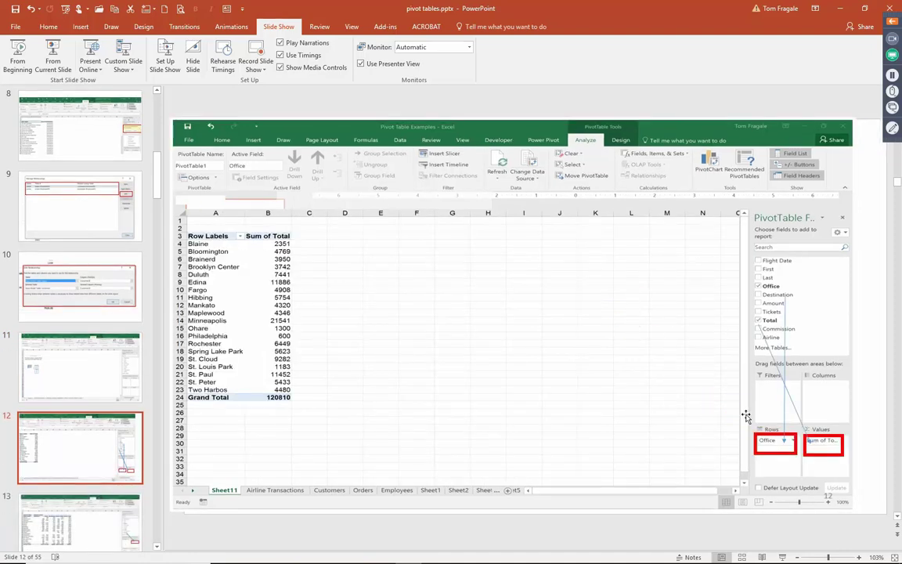
pyautogui.scroll(-1, 746, 415)
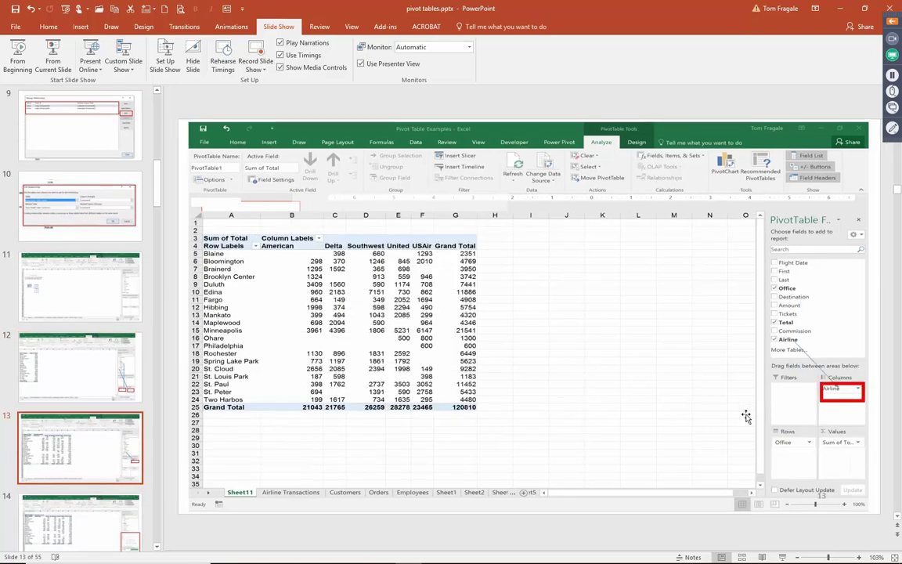
pyautogui.scroll(-1, 747, 416)
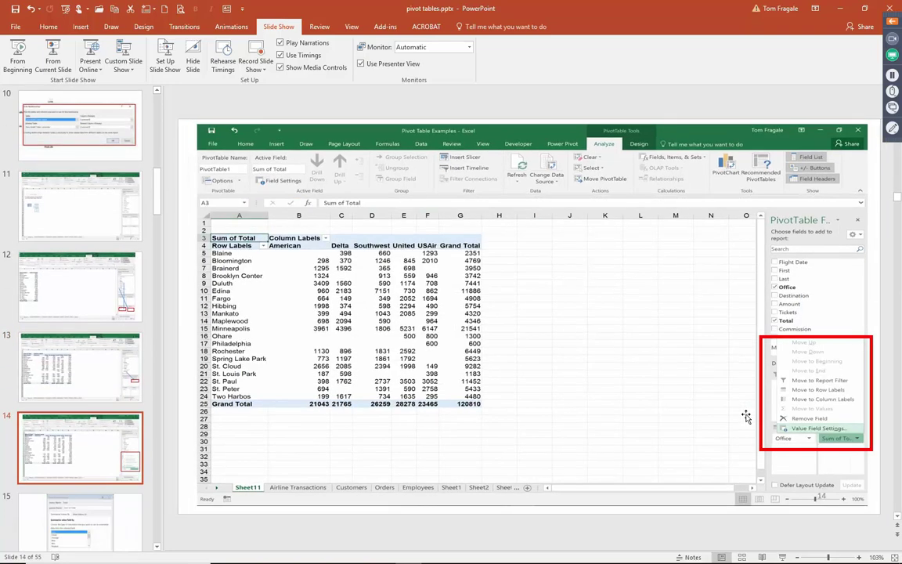
pyautogui.scroll(-1, 746, 416)
pyautogui.scroll(1, 748, 421)
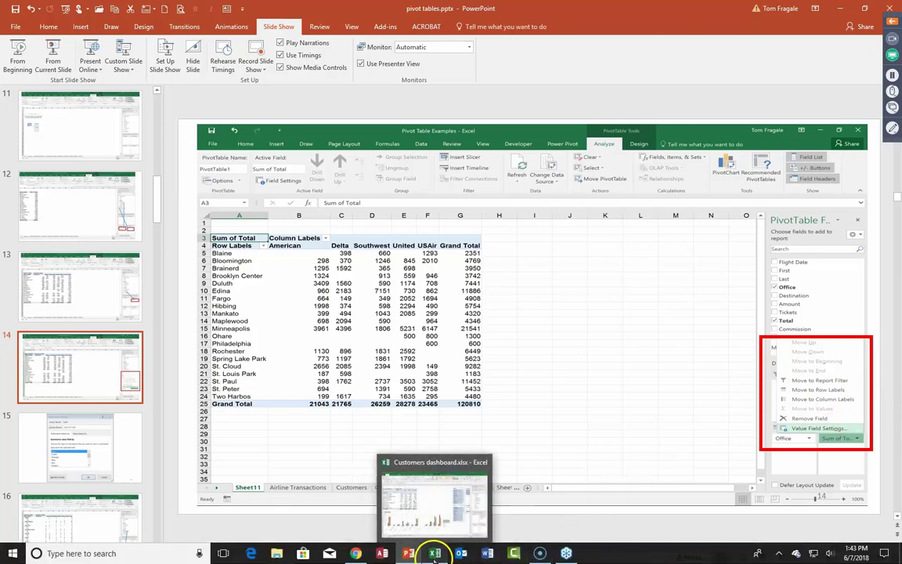
# Switch back to the Customers dashboard workbook in Excel and summarize the orderamount value field by Count.
pyautogui.click(442, 509)
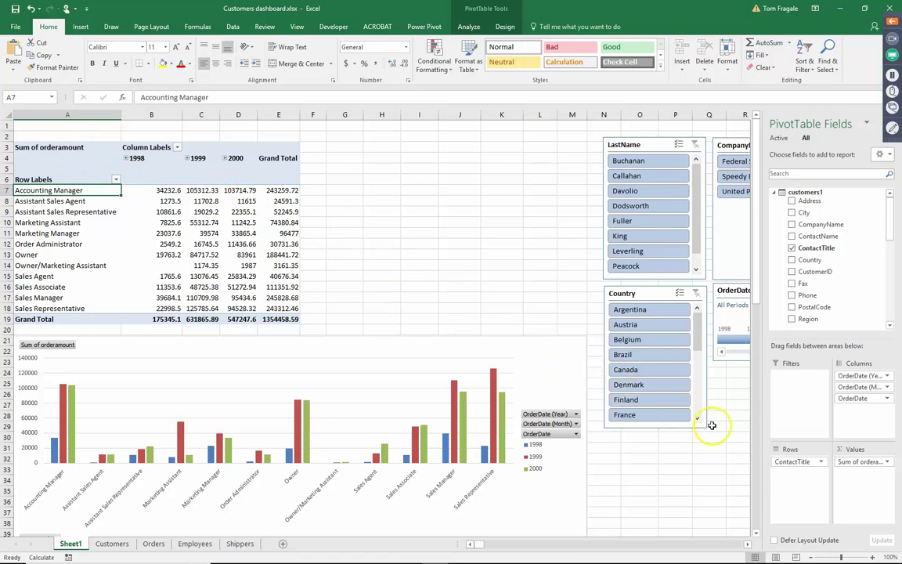
pyautogui.click(888, 464)
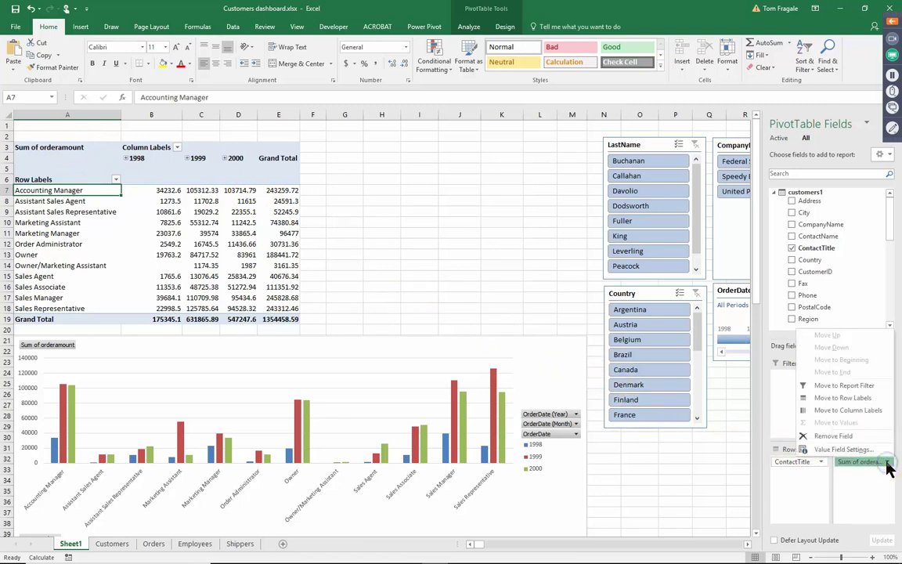
pyautogui.click(844, 451)
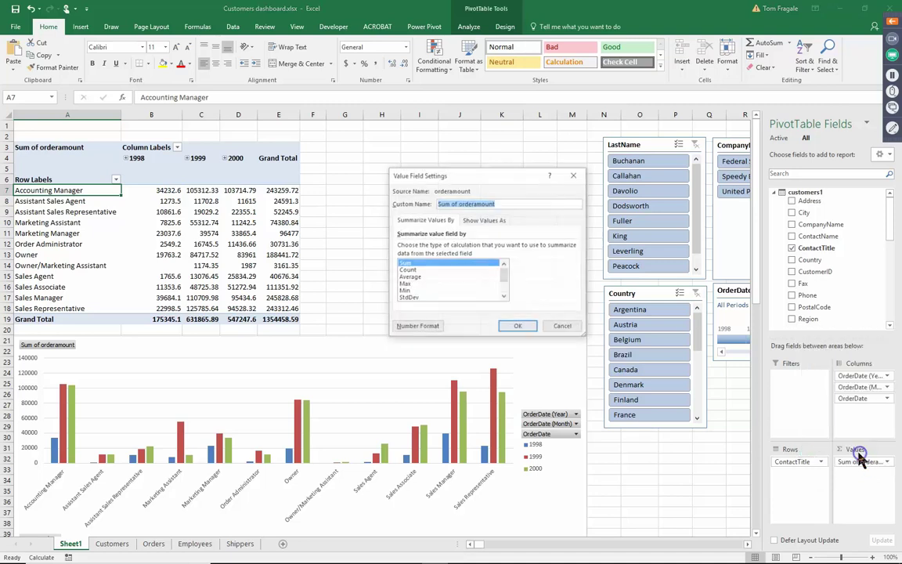
pyautogui.click(406, 278)
pyautogui.click(407, 270)
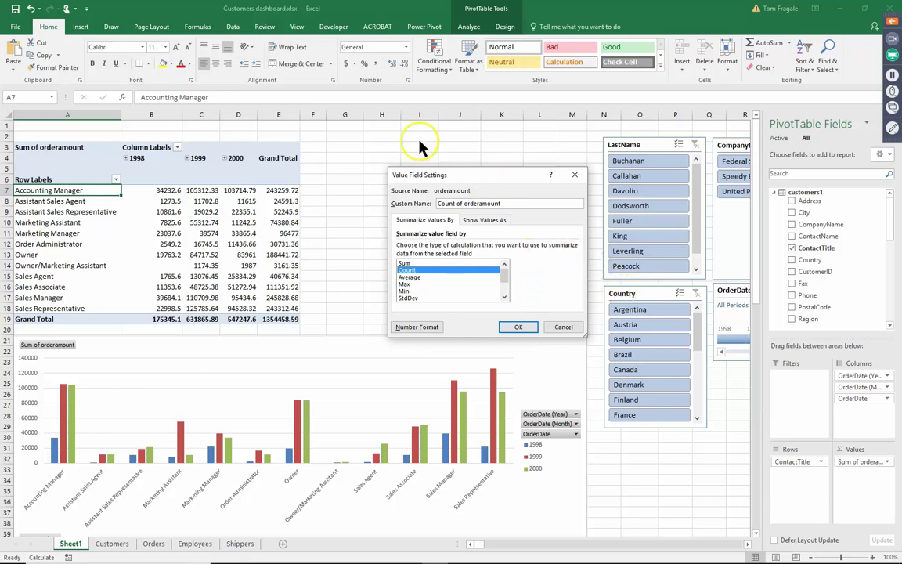
pyautogui.click(517, 329)
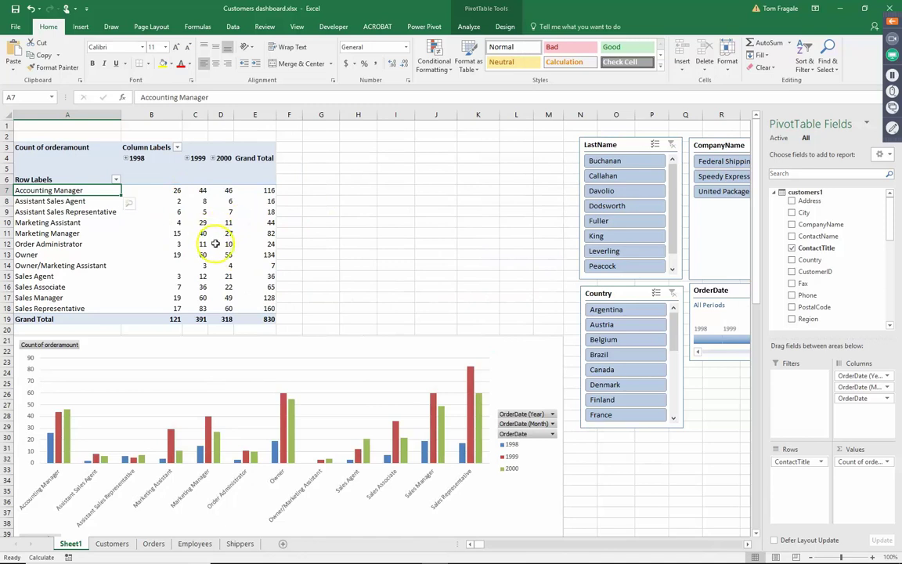
# Change the orderamount value field's summary calculation to Sum, and view the field's context commands without applying any.
pyautogui.moveTo(227, 245)
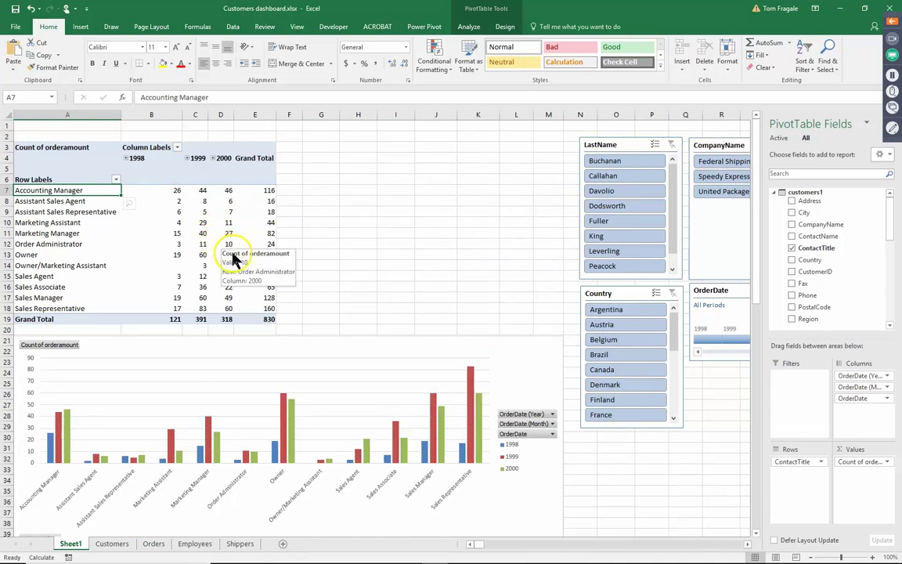
pyautogui.moveTo(157, 203)
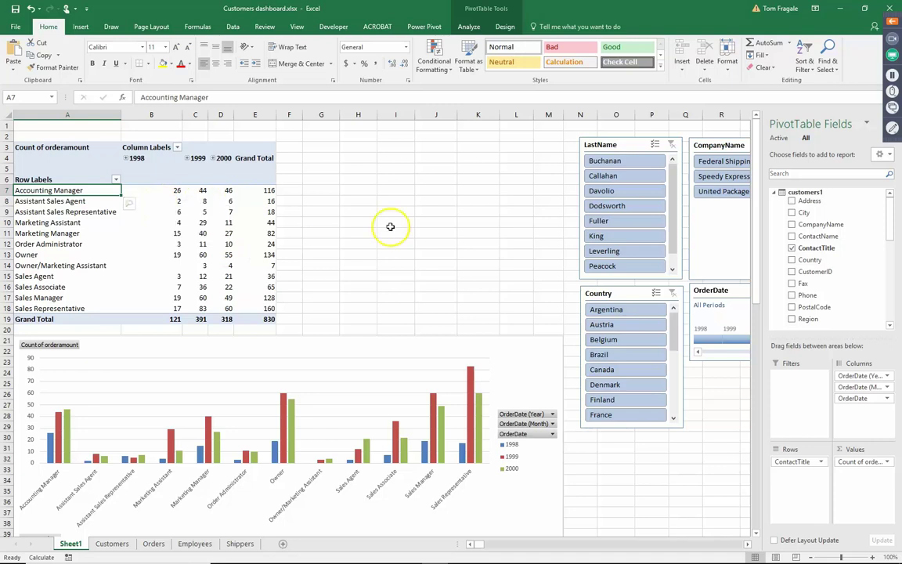
pyautogui.click(866, 462)
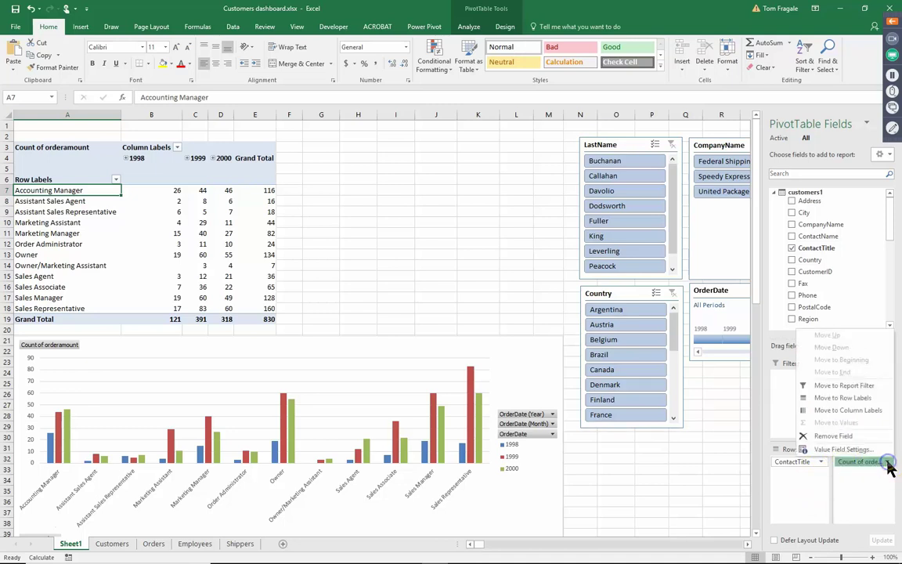
pyautogui.click(842, 450)
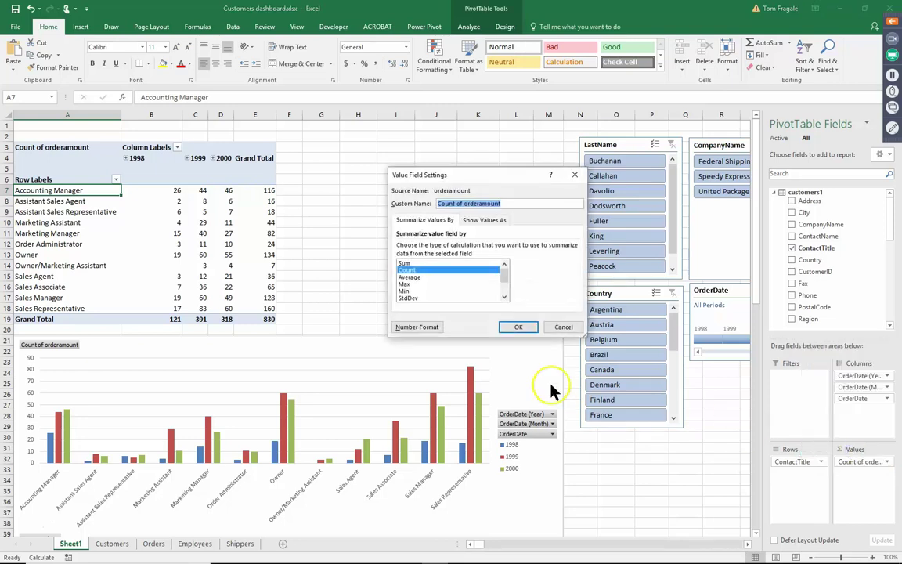
pyautogui.click(404, 263)
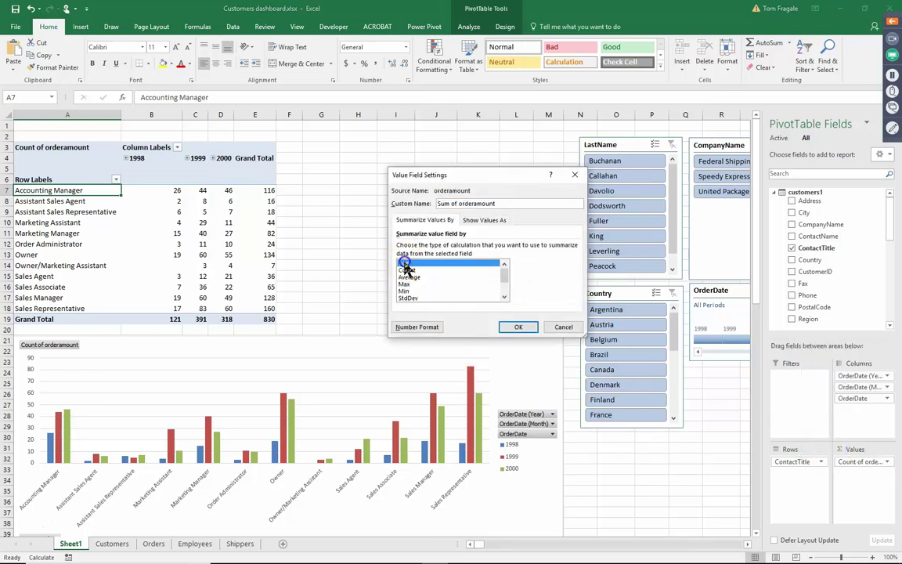
pyautogui.click(521, 329)
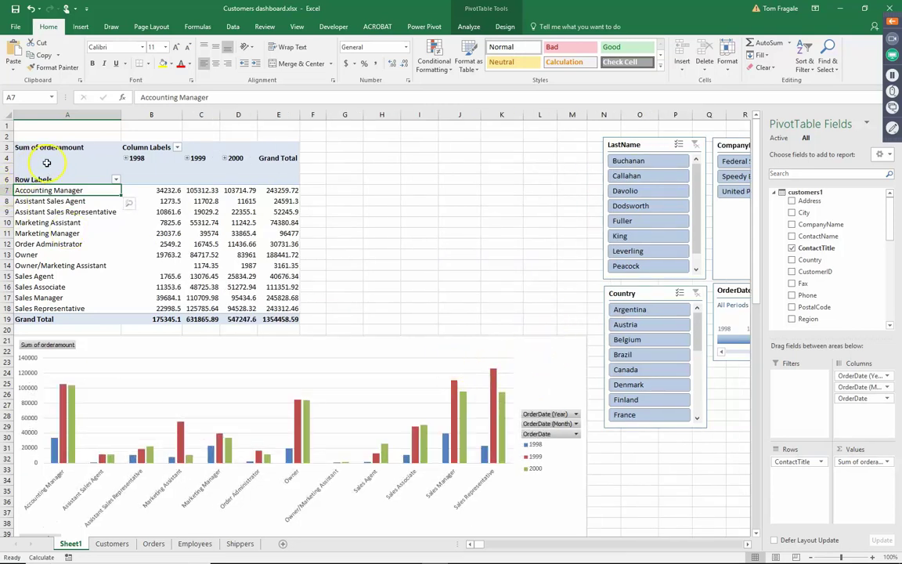
pyautogui.rightClick(59, 148)
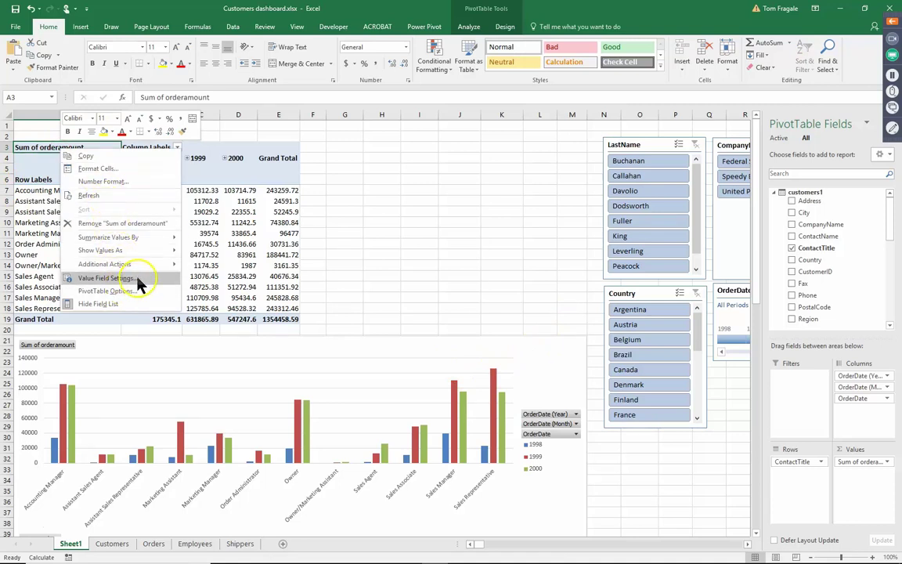
pyautogui.click(248, 268)
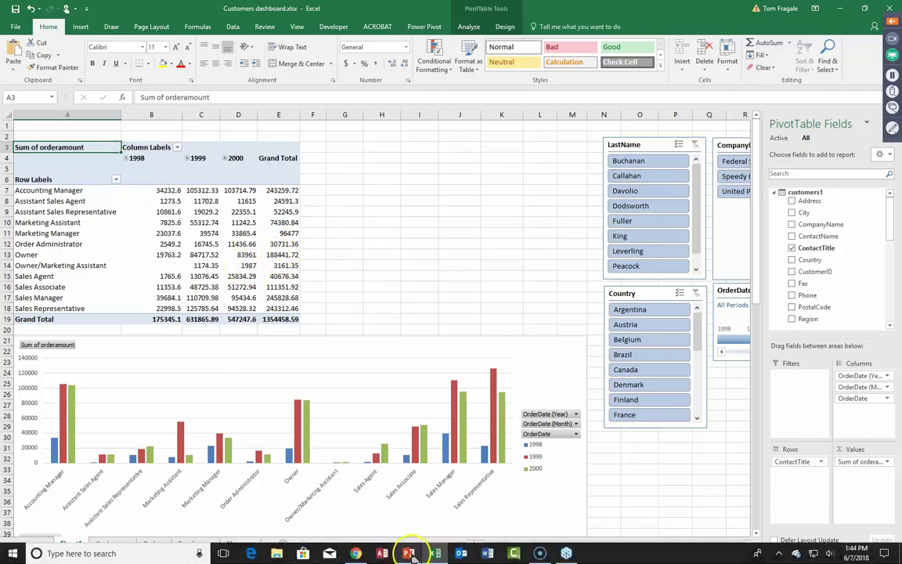
# Switch to pivot tables.pptx in PowerPoint and review slides 15 to 23 on value field settings, date grouping, subtotals and report filters.
pyautogui.click(408, 553)
pyautogui.moveTo(436, 555)
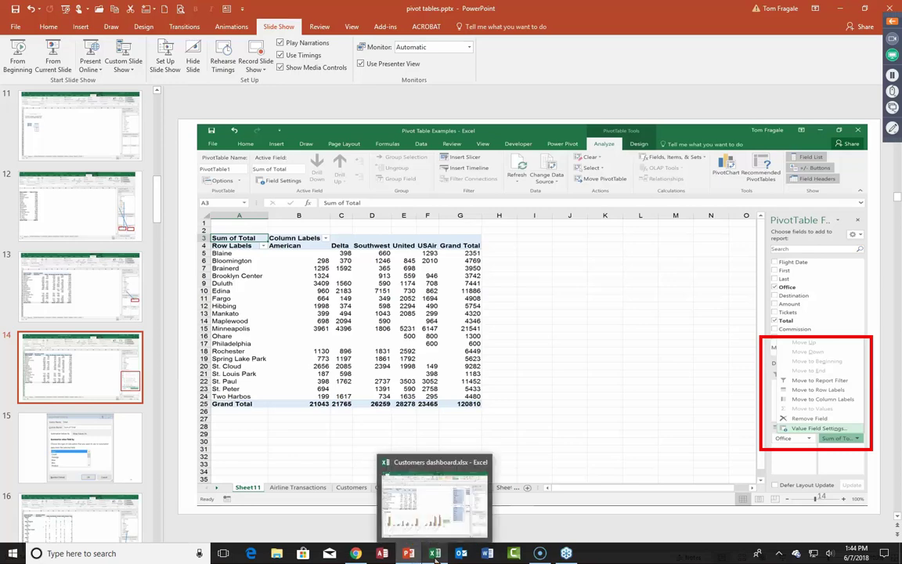
pyautogui.press('Down')
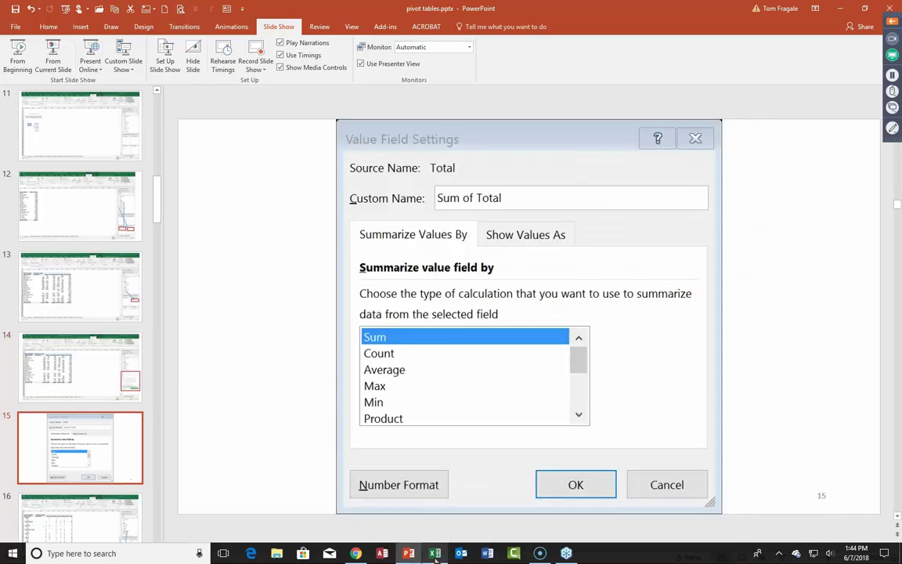
pyautogui.press('Down')
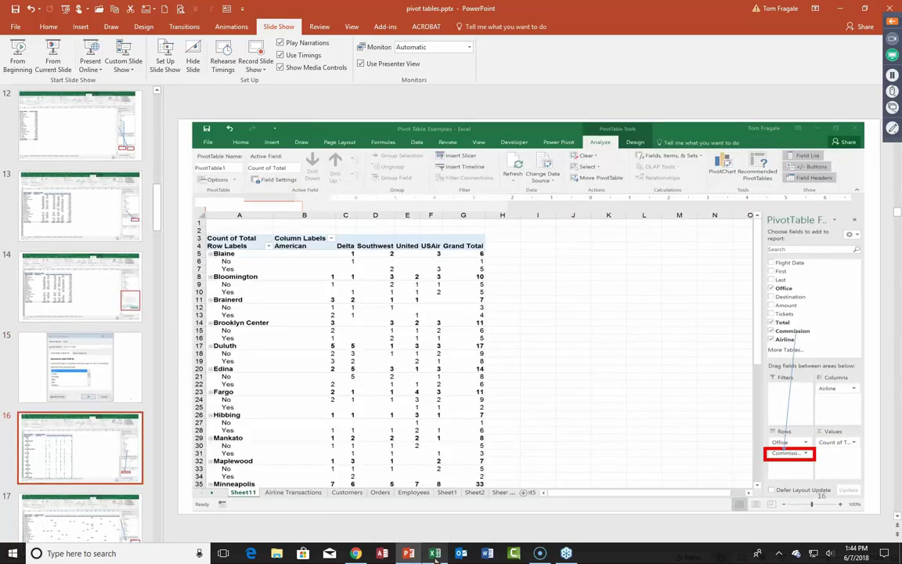
pyautogui.press('Down')
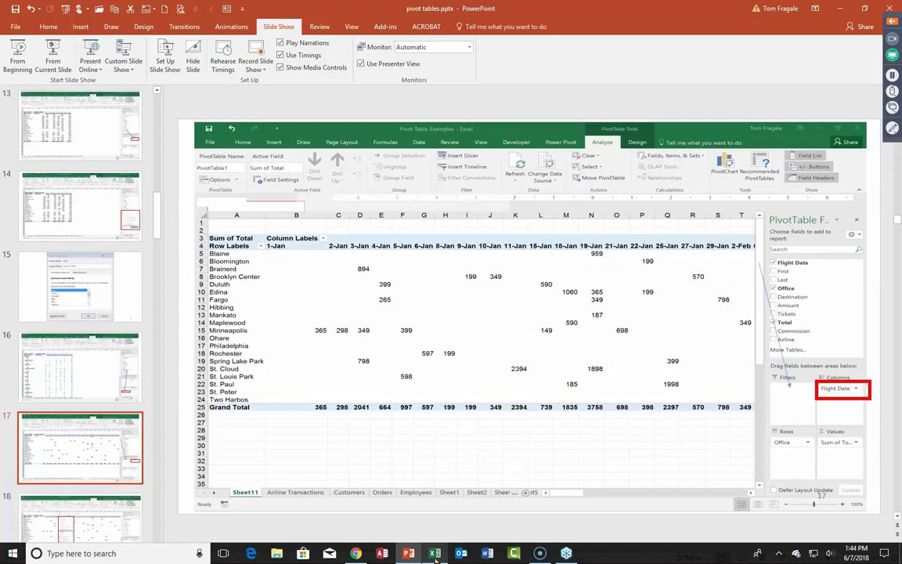
pyautogui.press('Down')
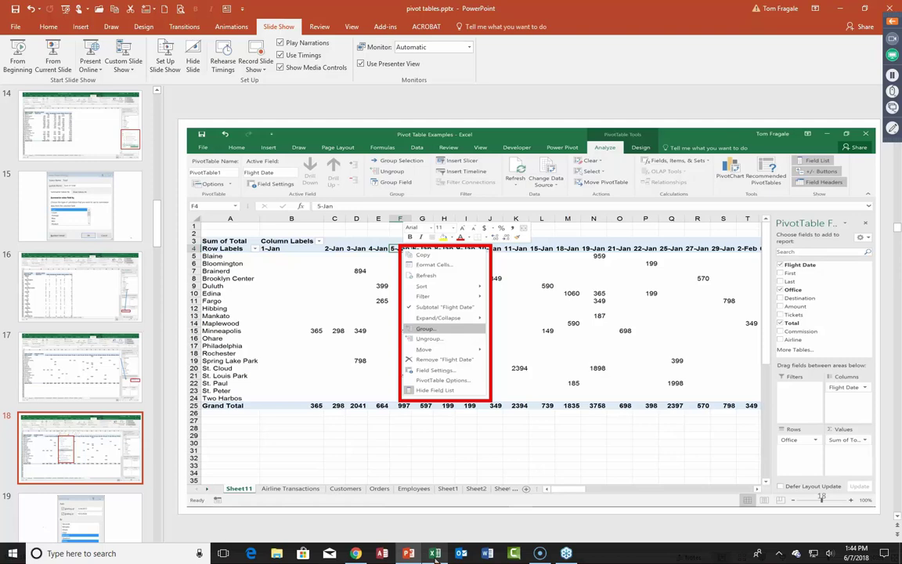
pyautogui.press('Down')
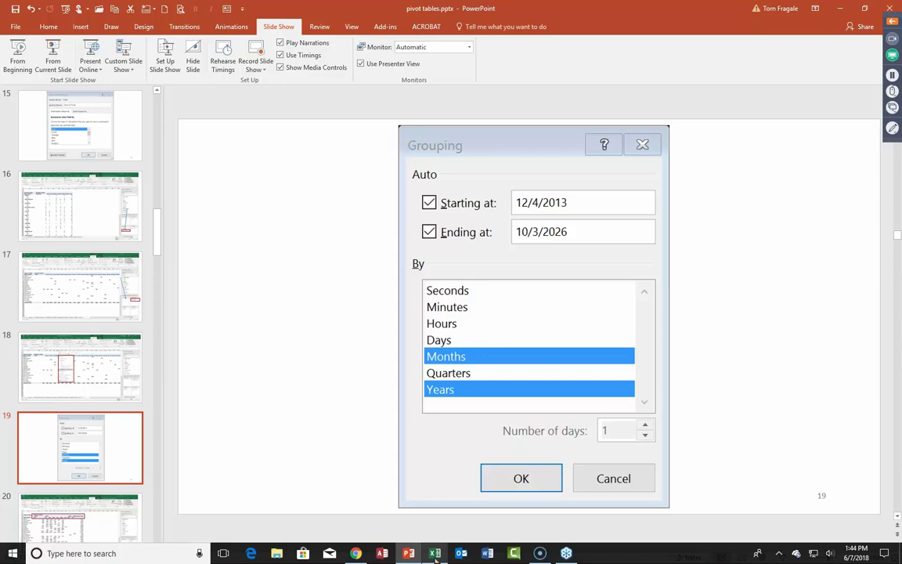
pyautogui.press('Down')
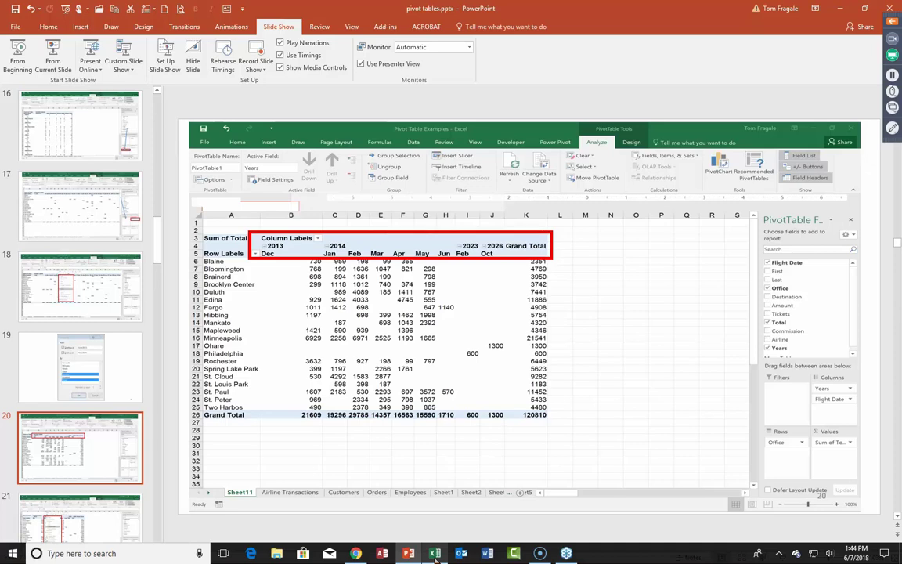
pyautogui.press('Down')
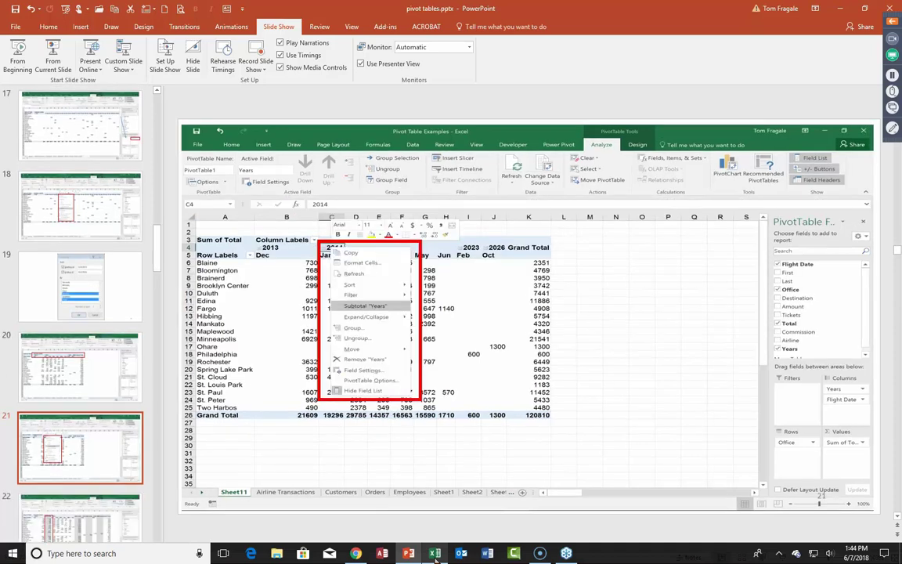
pyautogui.press('Down')
pyautogui.press('Down')
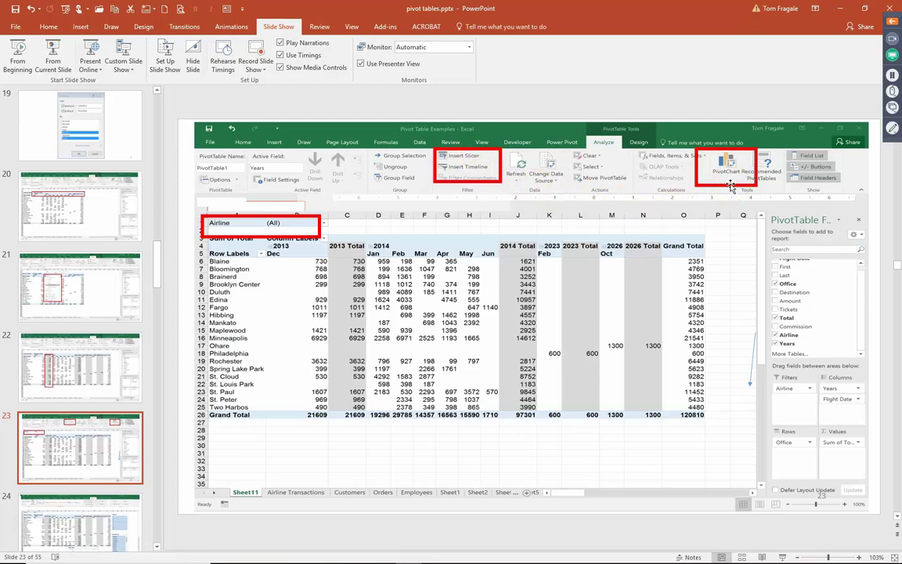
# Review slides 24 to 29 on slicers, timelines, PivotCharts, report filter pages and creating Power Pivot measures.
pyautogui.scroll(-1, 730, 186)
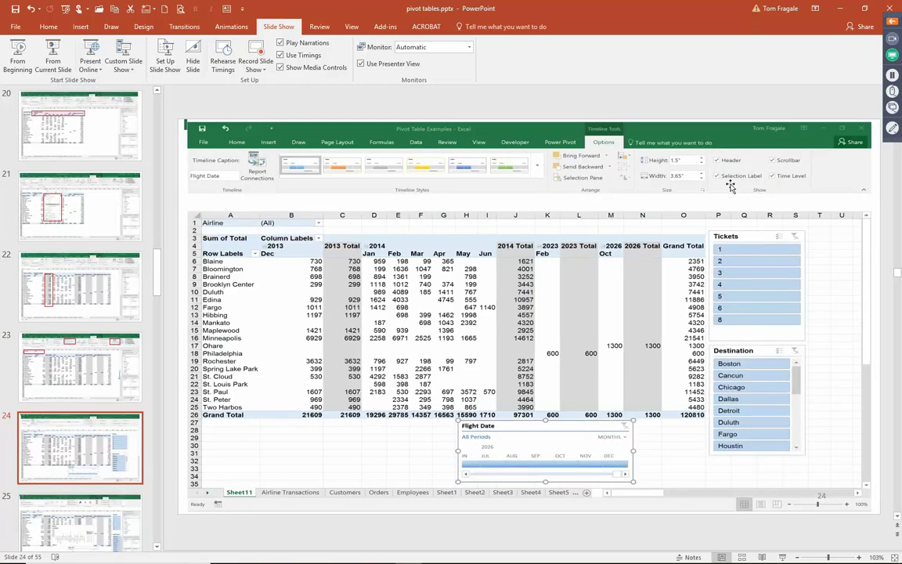
pyautogui.scroll(-1, 730, 186)
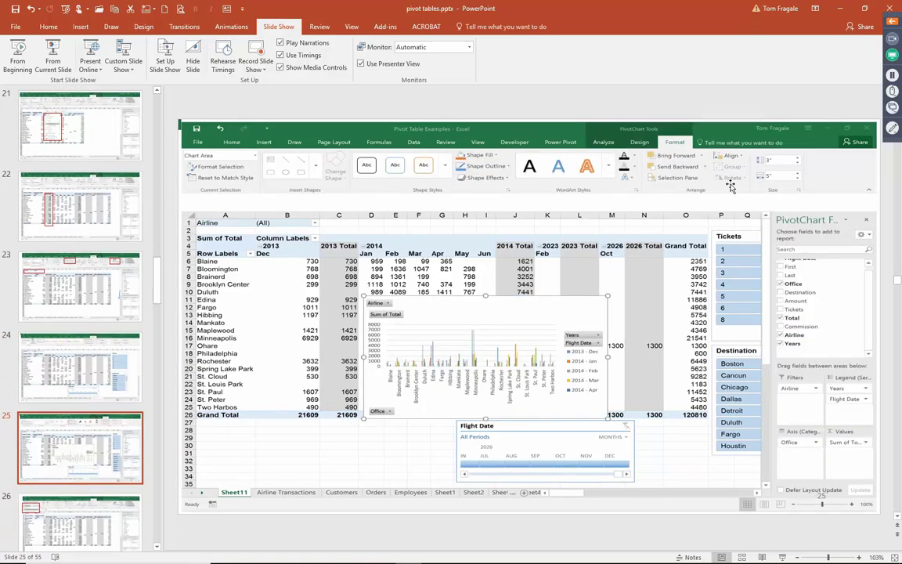
pyautogui.scroll(-1, 730, 186)
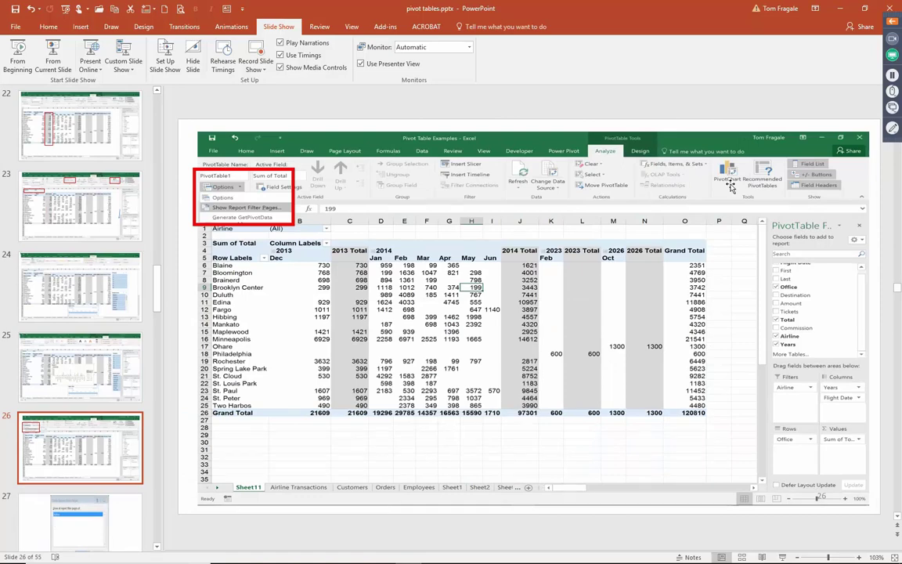
pyautogui.scroll(-2, 730, 186)
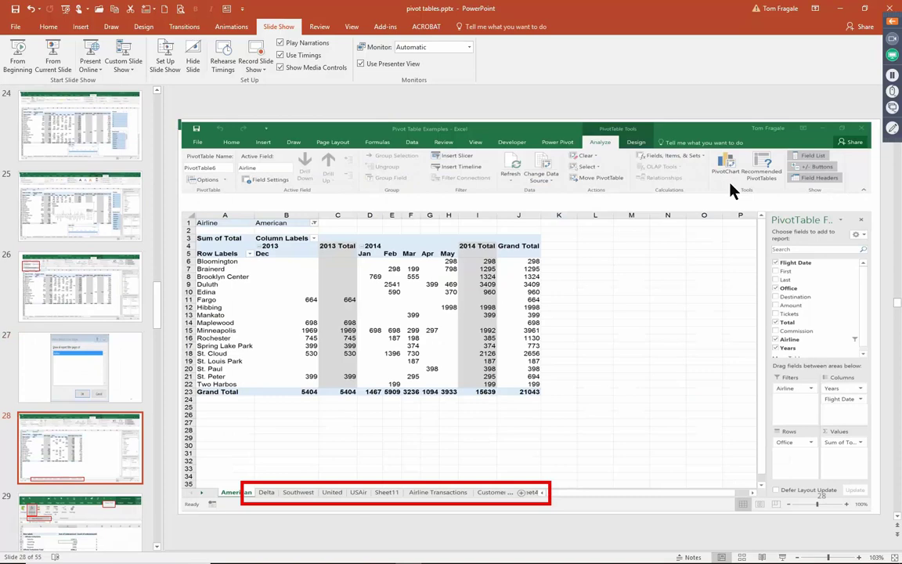
pyautogui.scroll(-1, 731, 188)
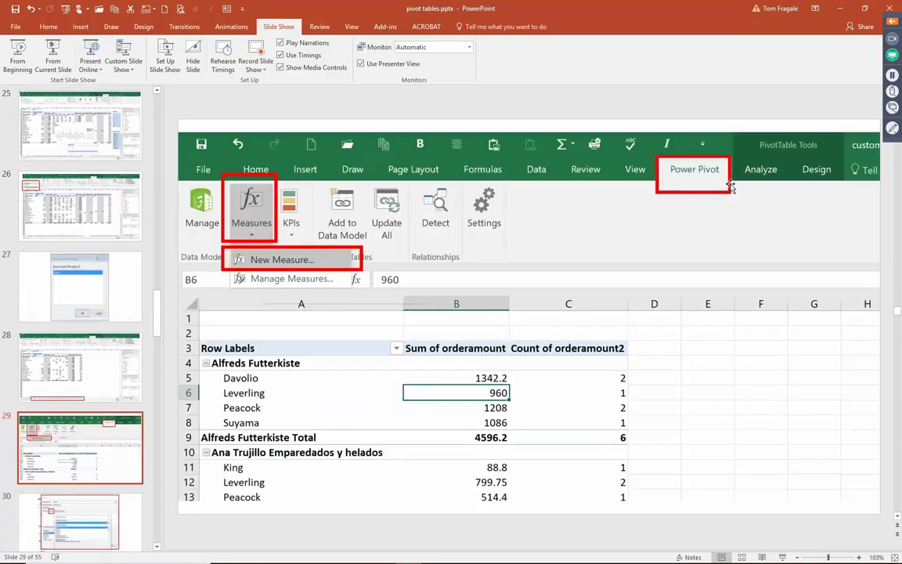
pyautogui.scroll(1, 731, 186)
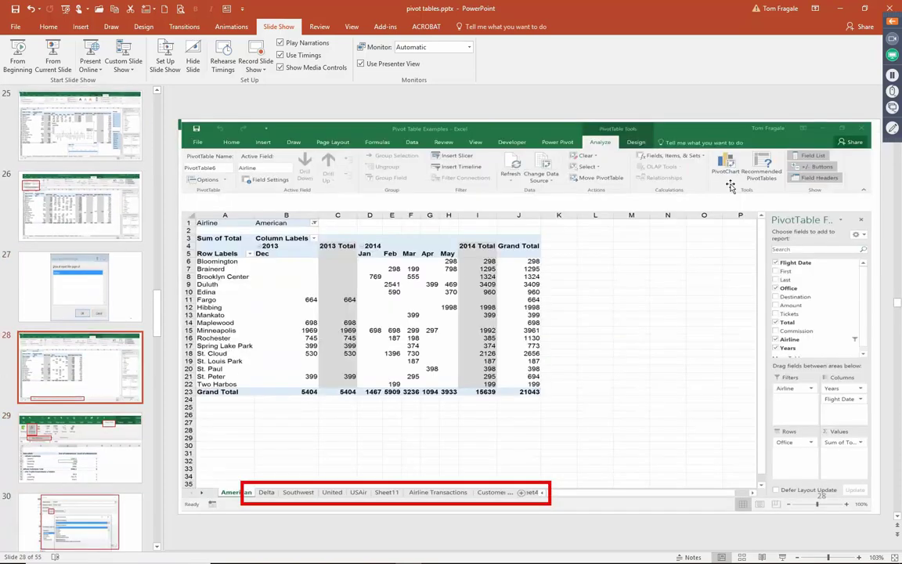
pyautogui.scroll(-1, 730, 186)
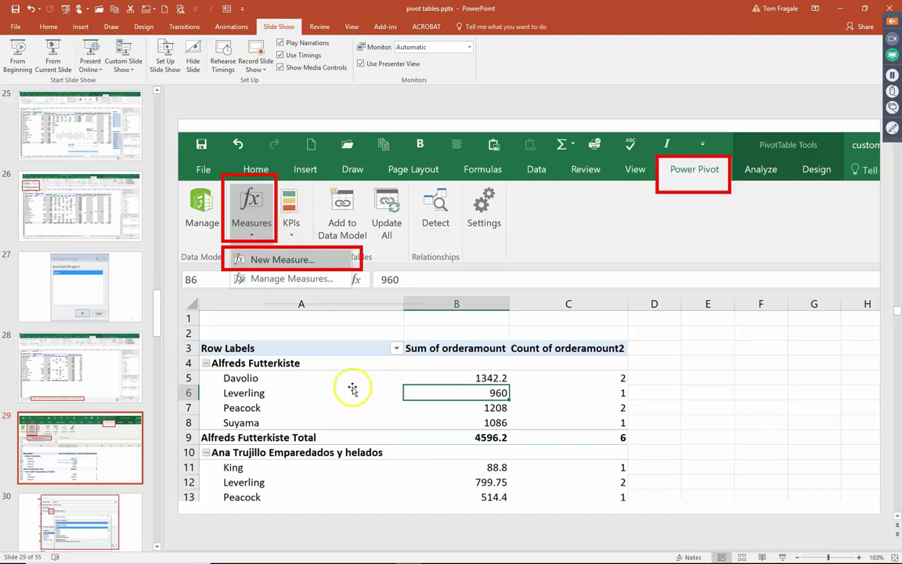
pyautogui.moveTo(451, 541)
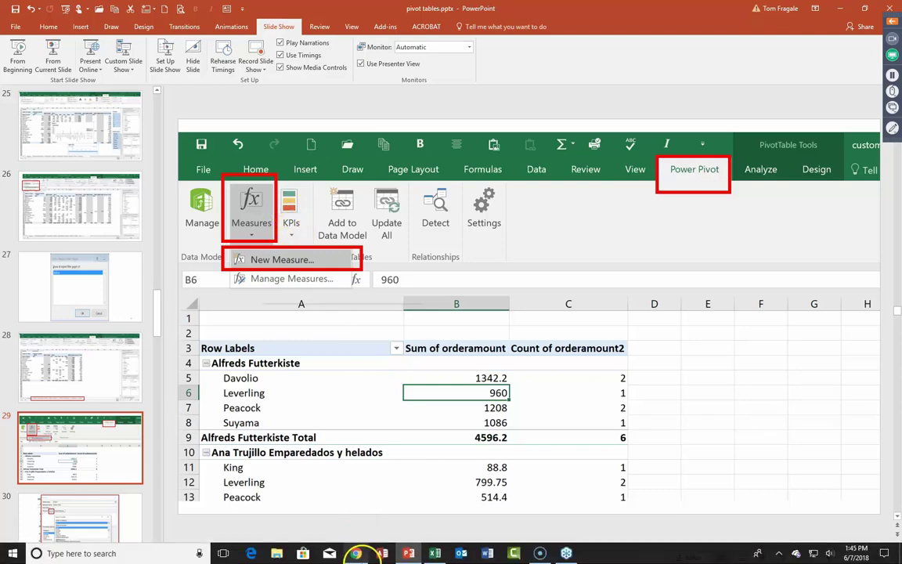
# Switch back to the Customers dashboard workbook in Excel, display the Power Pivot commands and save the workbook.
pyautogui.click(435, 553)
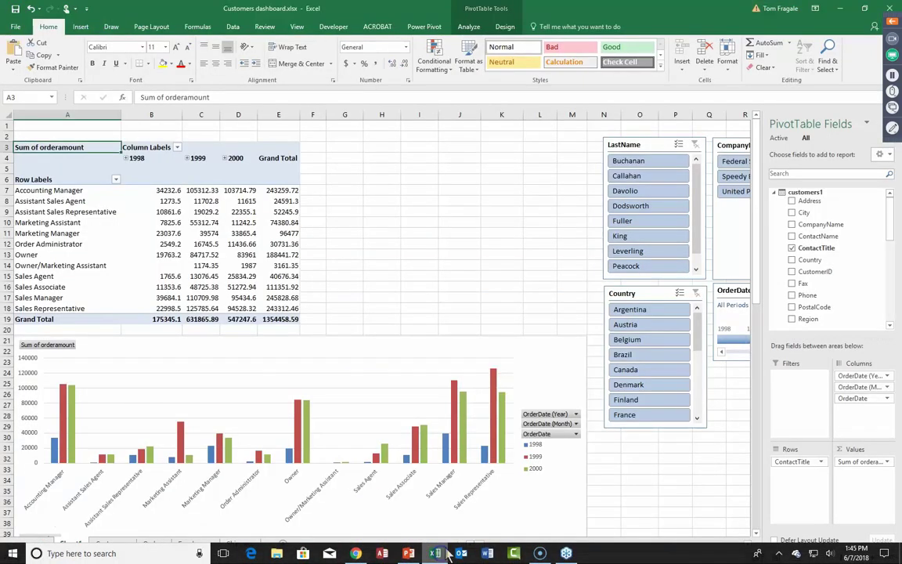
pyautogui.click(432, 28)
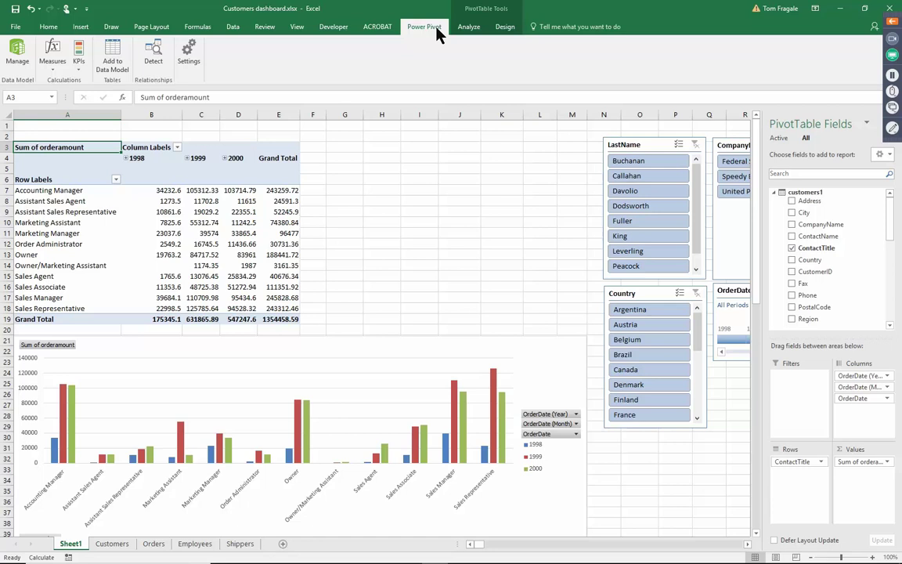
pyautogui.click(15, 9)
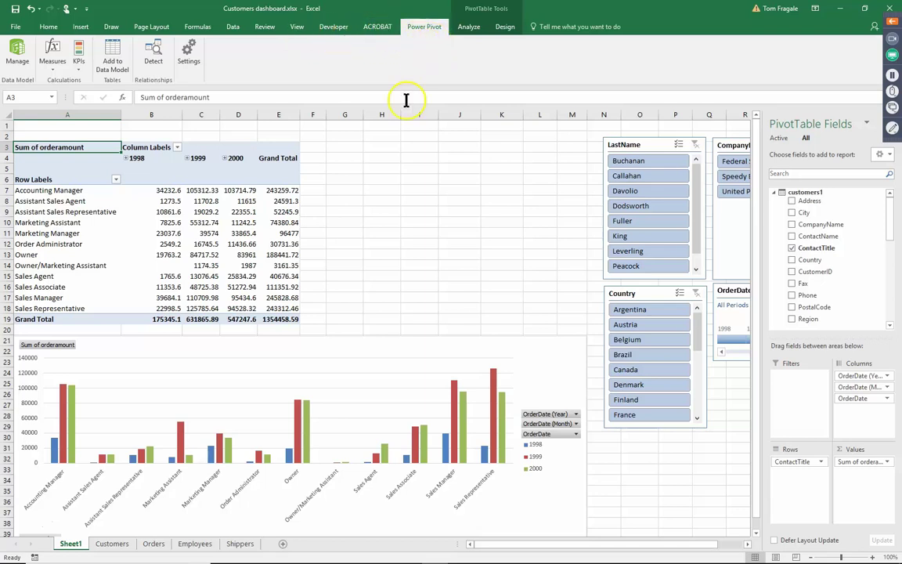
# Open the COM Add-ins list through Excel Options and apply it with Microsoft Power Pivot for Excel enabled.
pyautogui.click(16, 28)
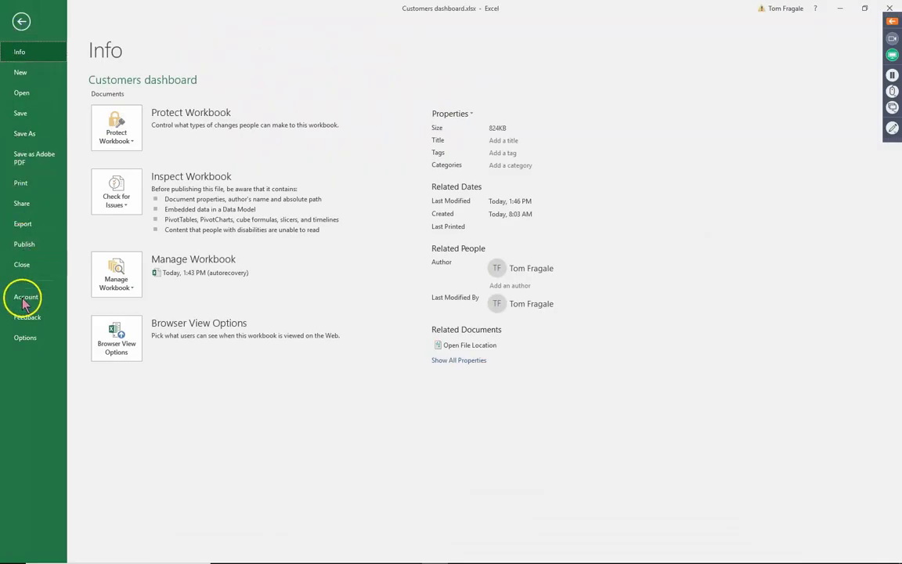
pyautogui.click(42, 348)
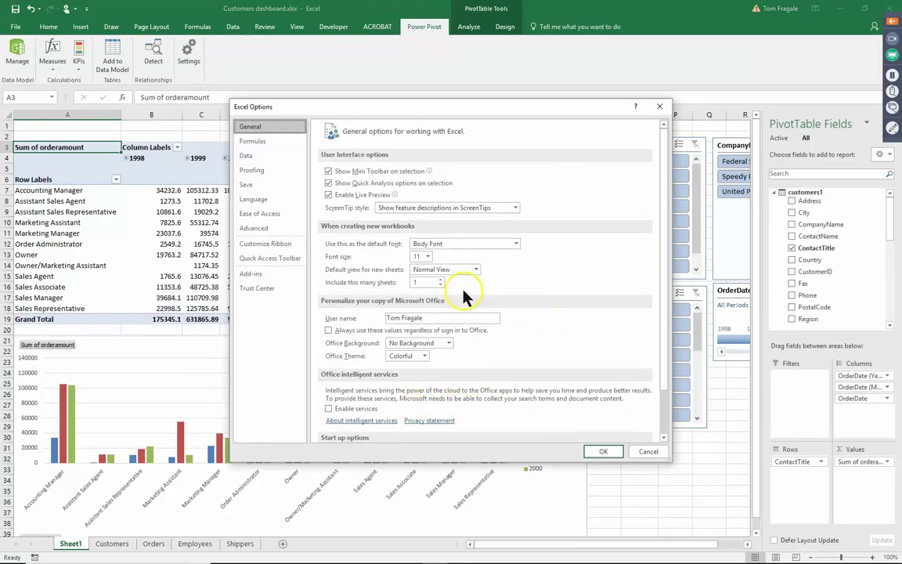
pyautogui.click(278, 276)
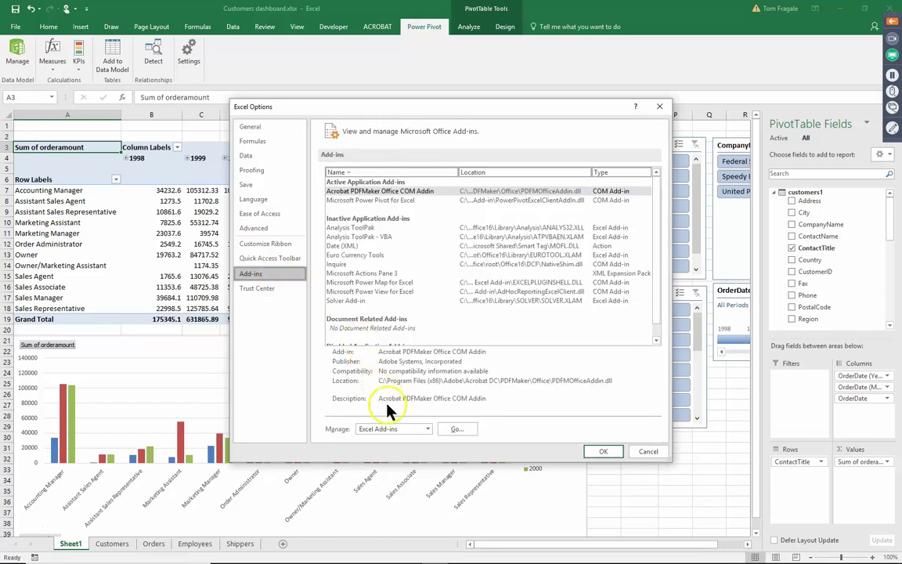
pyautogui.click(427, 430)
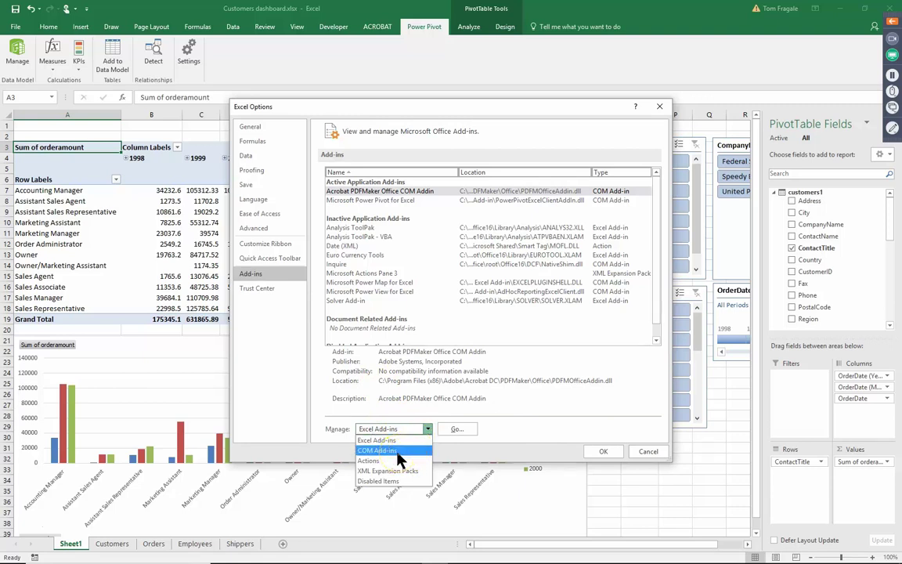
pyautogui.click(400, 455)
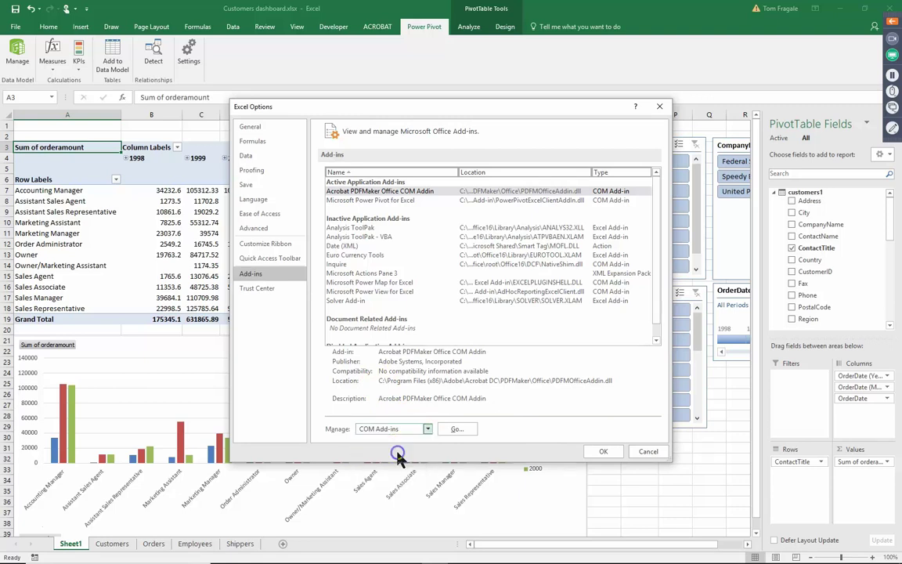
pyautogui.click(461, 431)
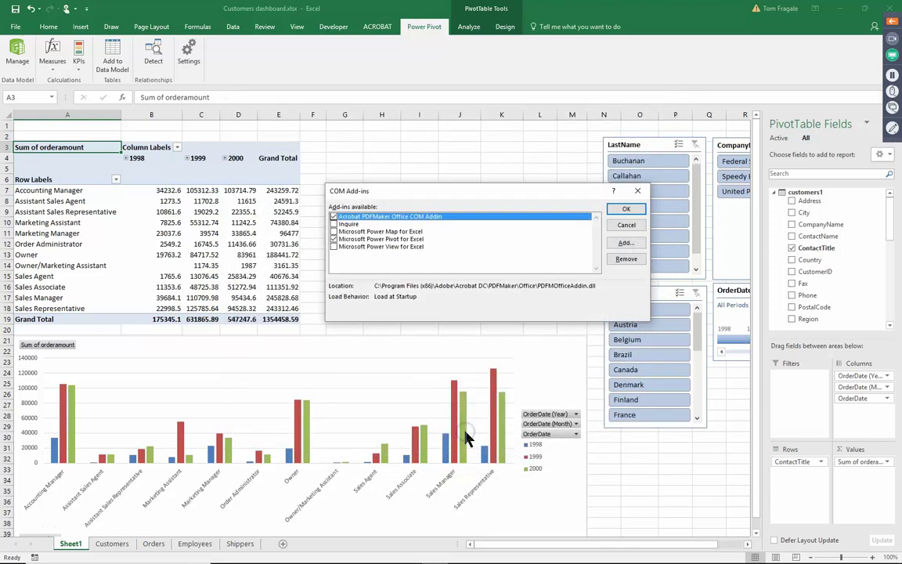
pyautogui.click(337, 245)
pyautogui.click(627, 210)
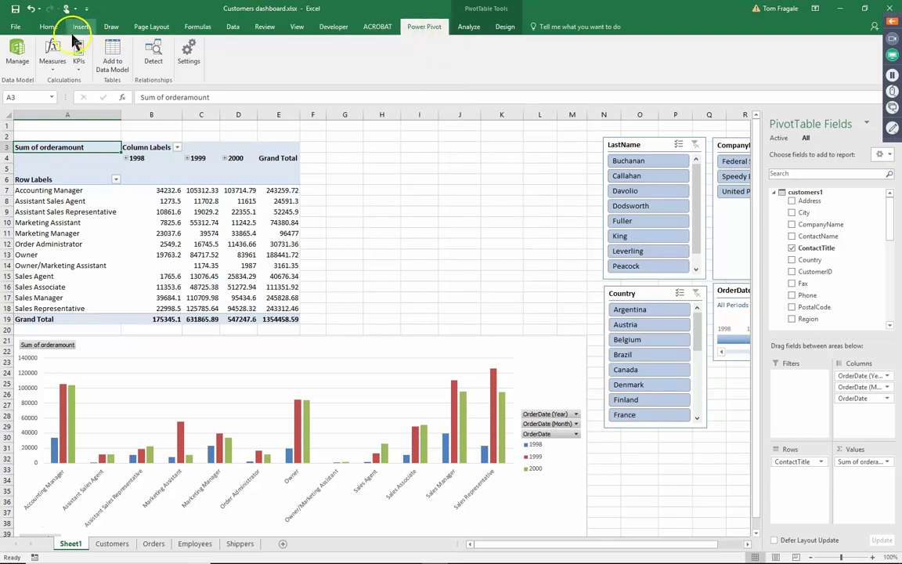
# Inspect the Power Pivot entry in the ribbon customization options and in the COM Add-ins list, leaving both unchanged.
pyautogui.click(17, 27)
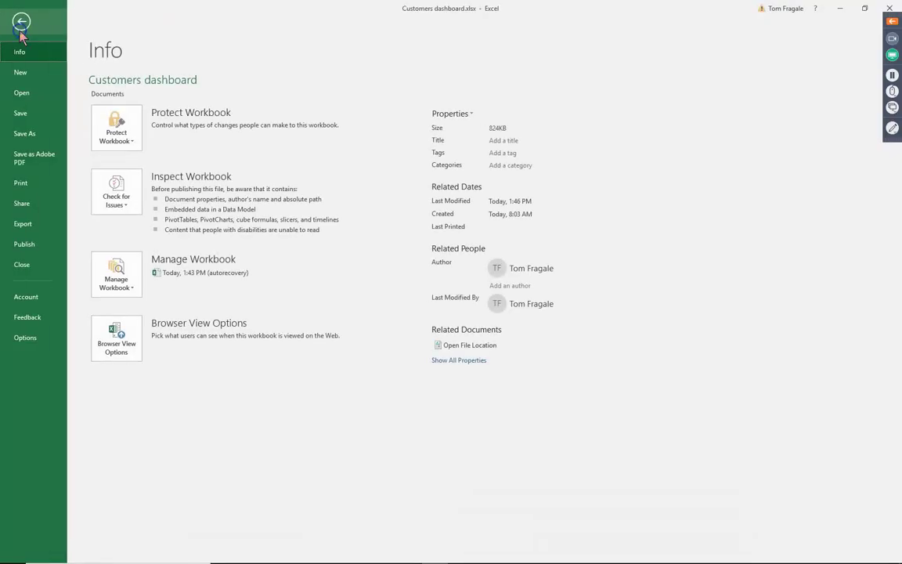
pyautogui.click(33, 342)
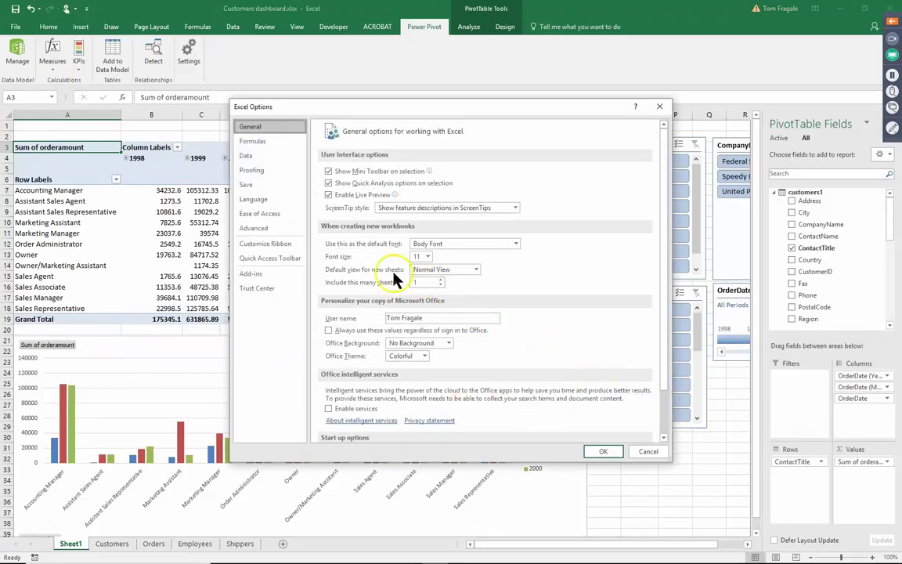
pyautogui.click(254, 249)
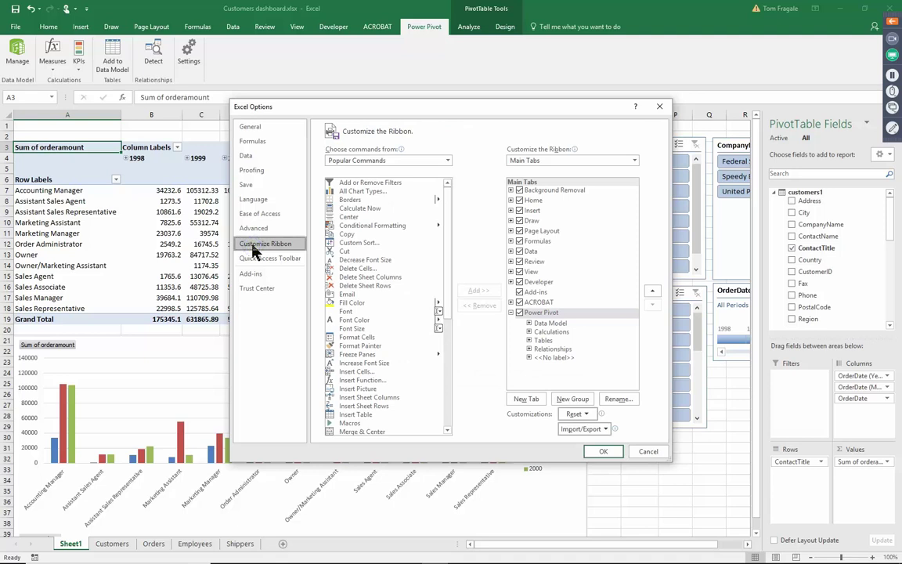
pyautogui.click(519, 314)
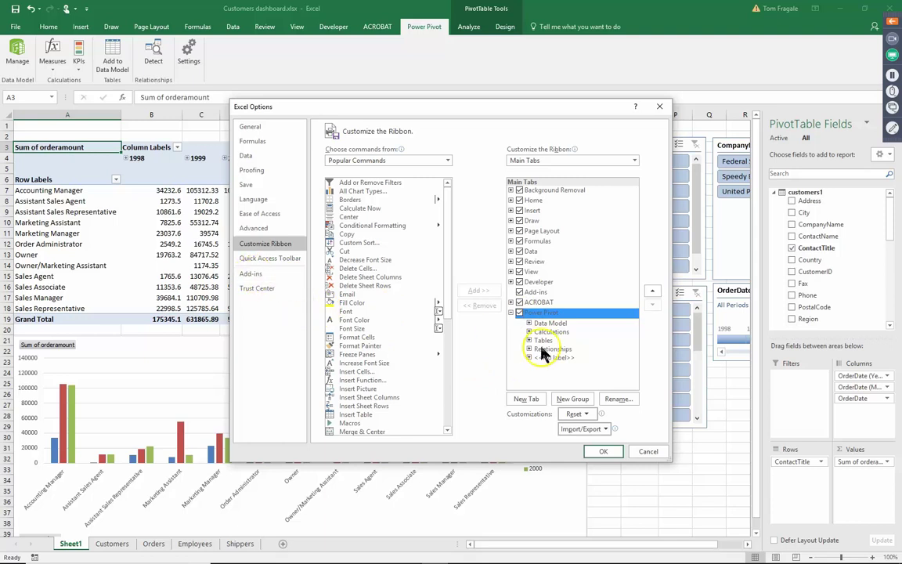
pyautogui.click(264, 278)
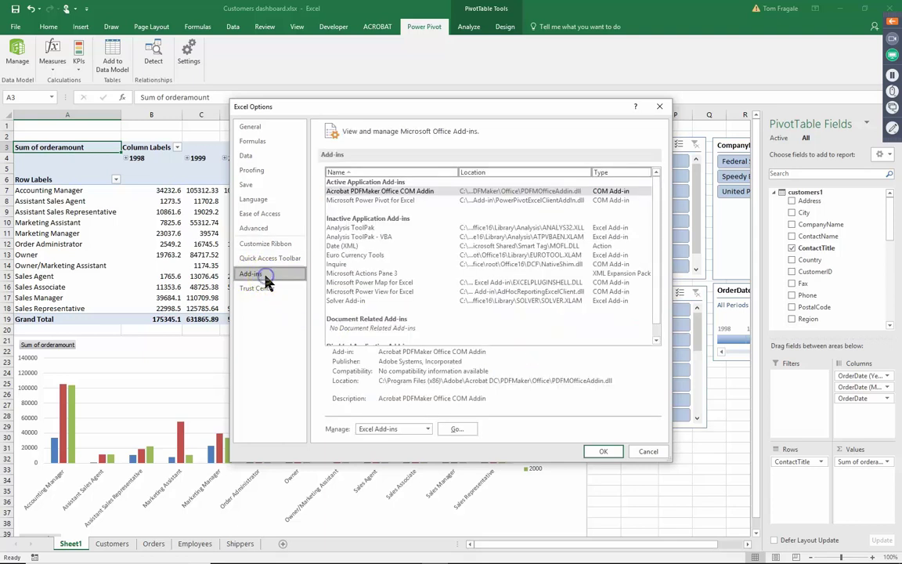
pyautogui.click(425, 429)
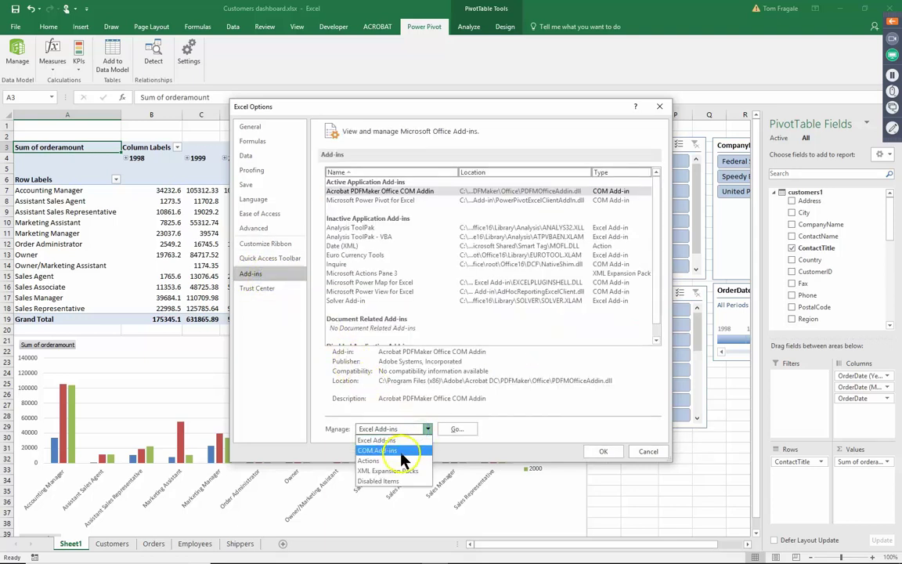
pyautogui.click(401, 452)
pyautogui.click(473, 430)
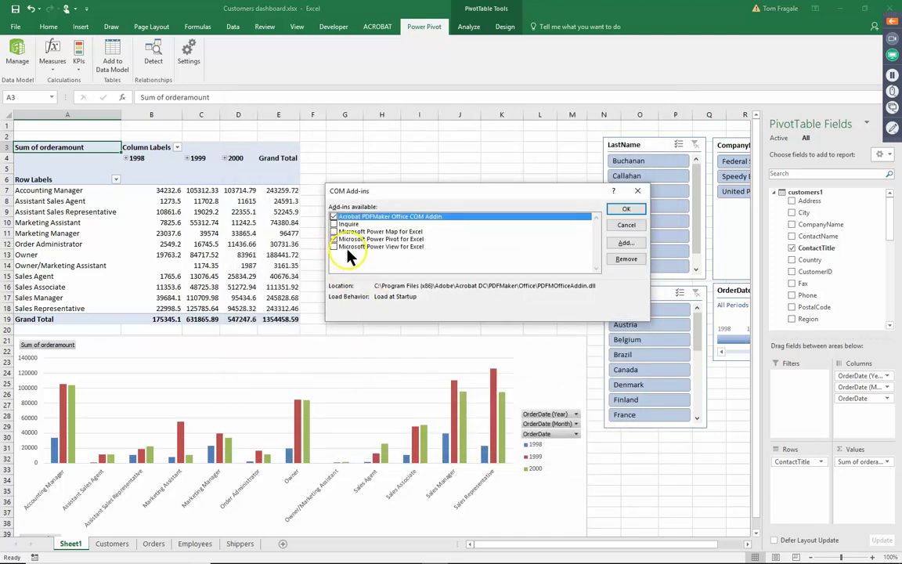
pyautogui.click(640, 226)
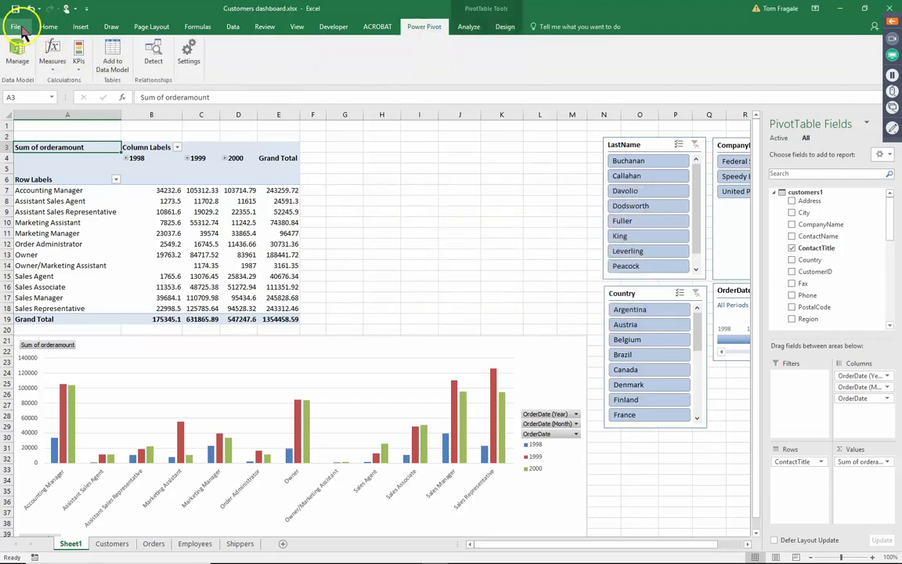
# Apply the Customize Ribbon options with the Power Pivot main tab enabled.
pyautogui.click(15, 27)
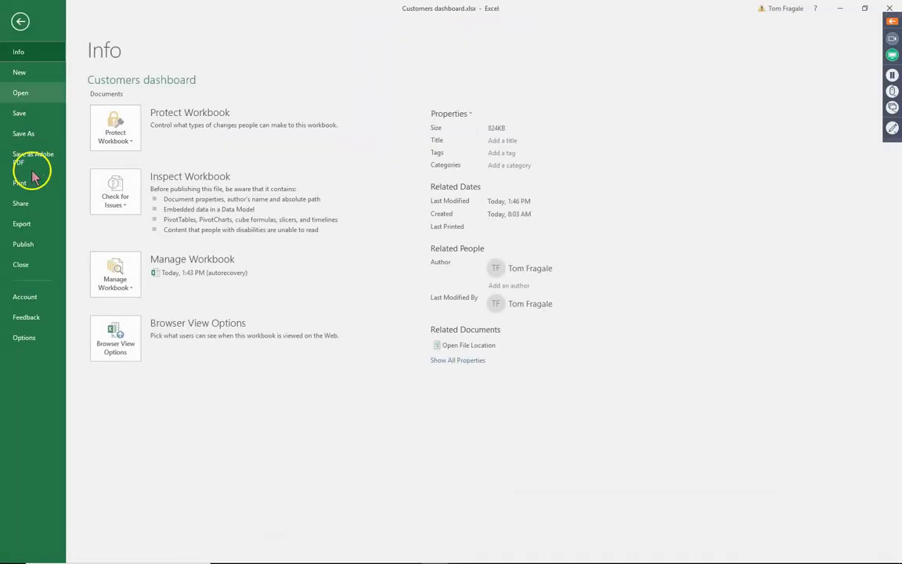
pyautogui.click(26, 338)
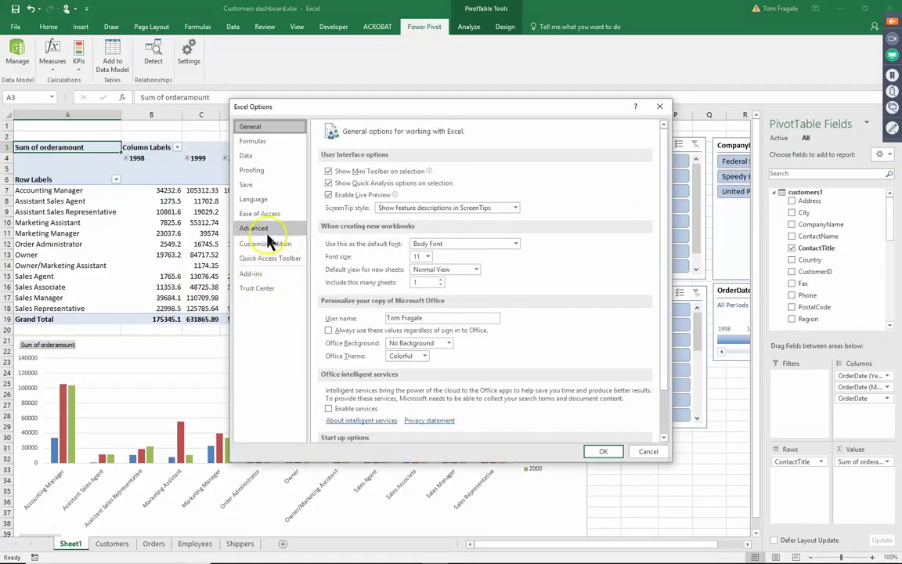
pyautogui.click(271, 244)
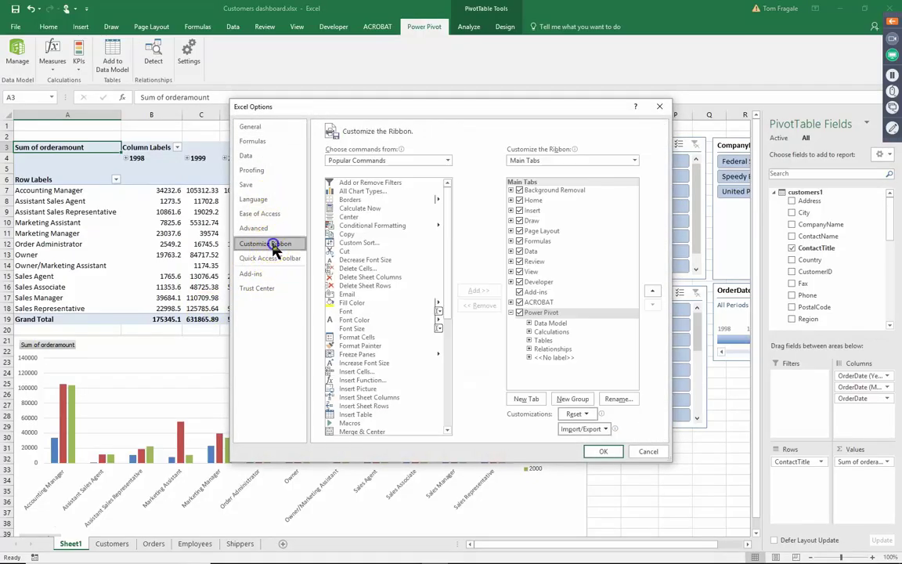
pyautogui.click(522, 314)
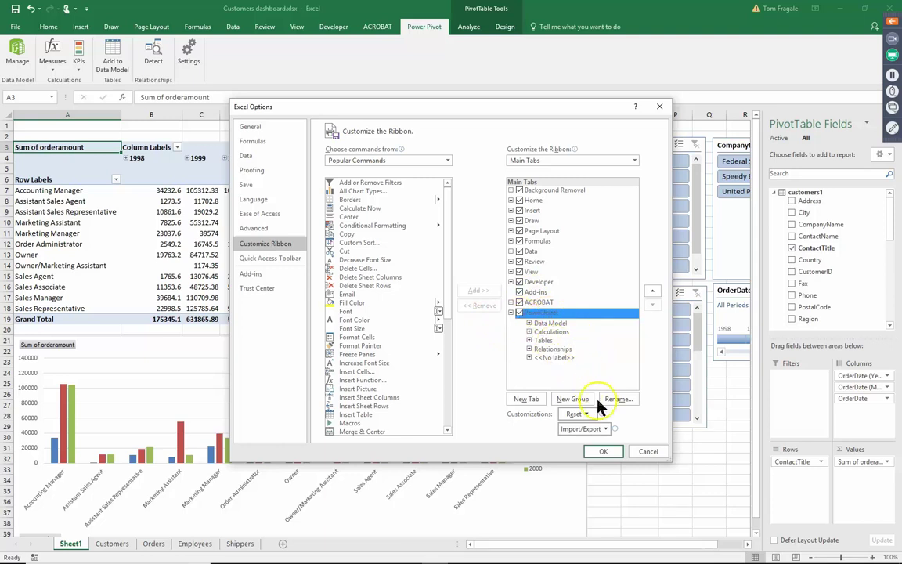
pyautogui.click(610, 454)
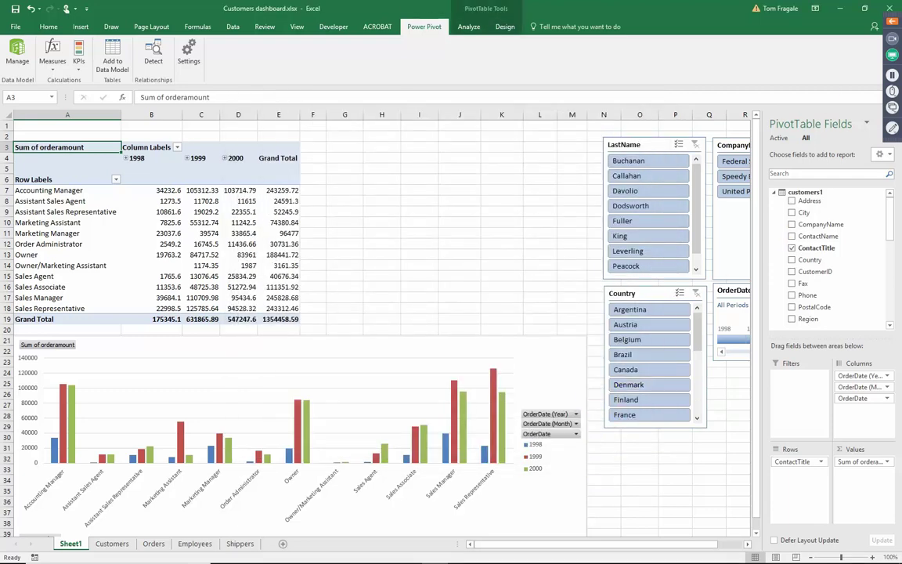
# Save the workbook and open its data model in the Power Pivot window, dismissing any load message.
pyautogui.click(419, 30)
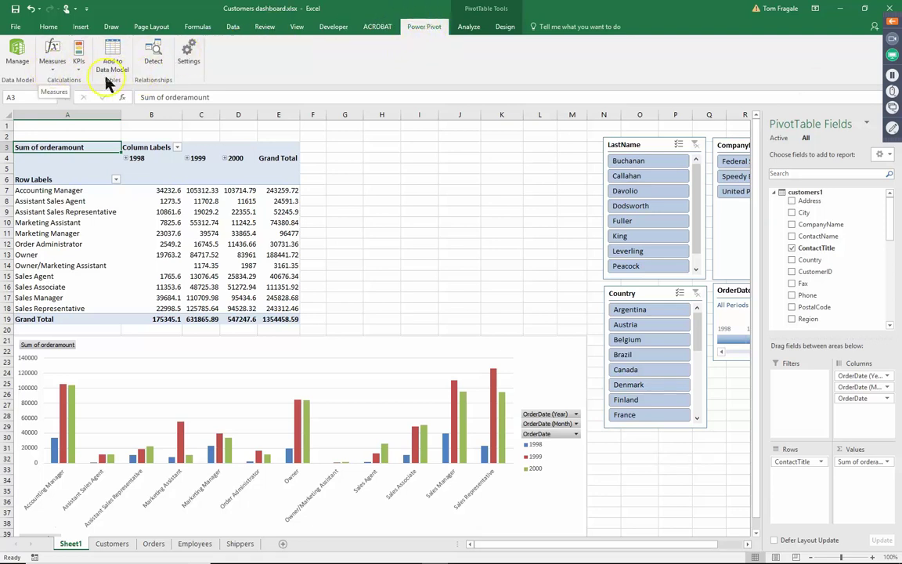
pyautogui.click(15, 8)
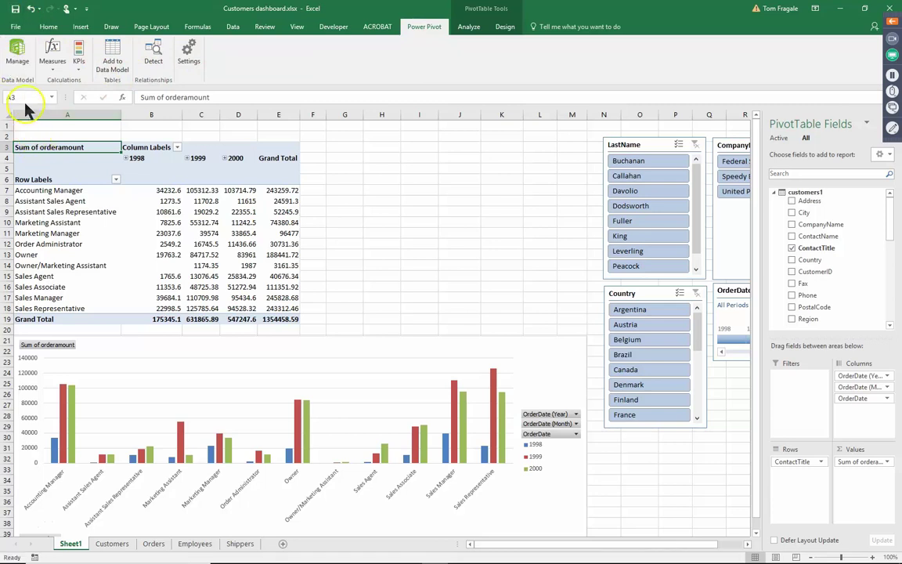
pyautogui.click(17, 56)
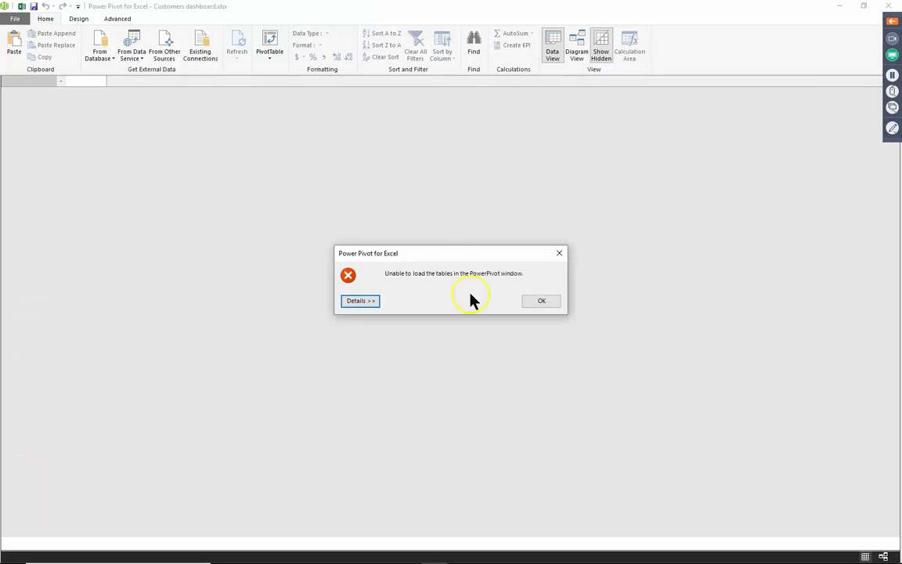
pyautogui.click(542, 302)
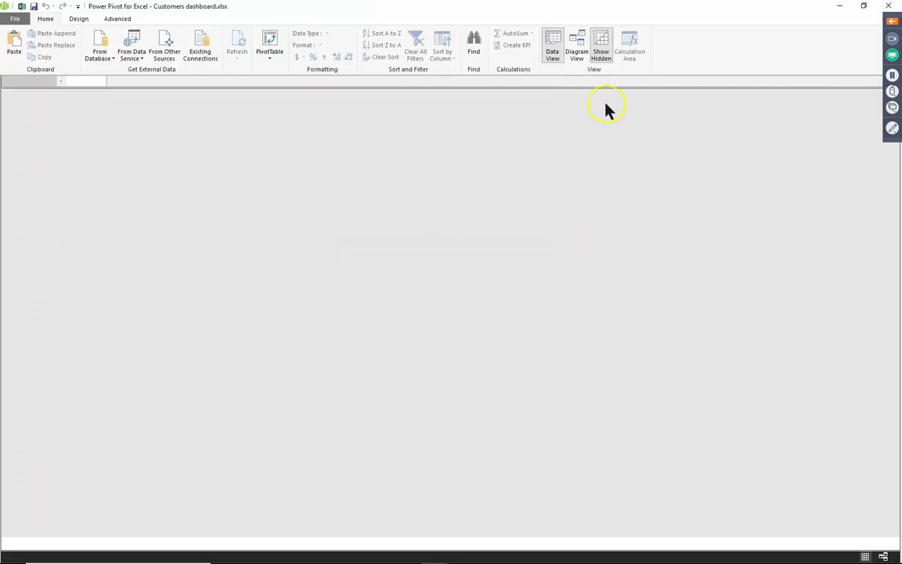
# Examine the relationships linking orders1 to employees1, shippers1 and customers1 in Diagram View, and close the Power Pivot window.
pyautogui.click(578, 54)
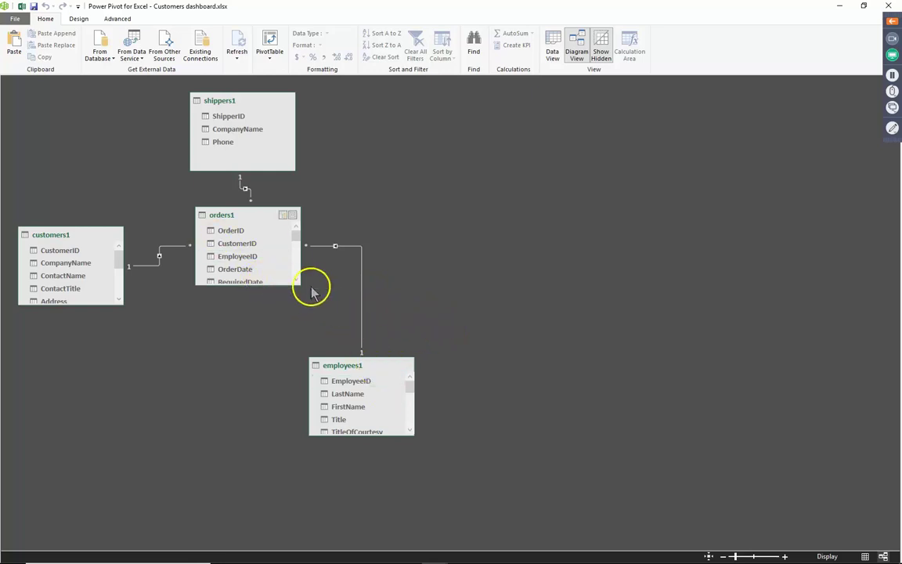
pyautogui.click(352, 249)
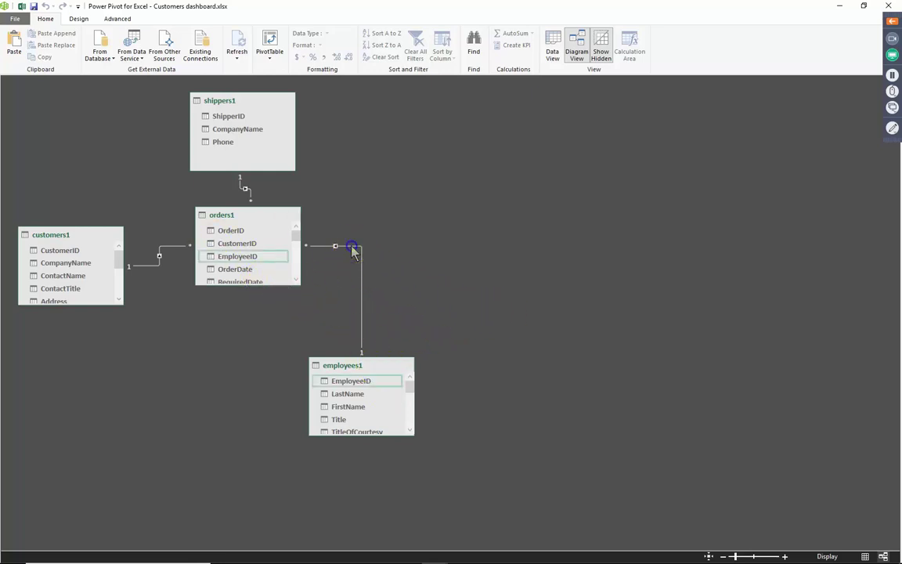
pyautogui.click(302, 317)
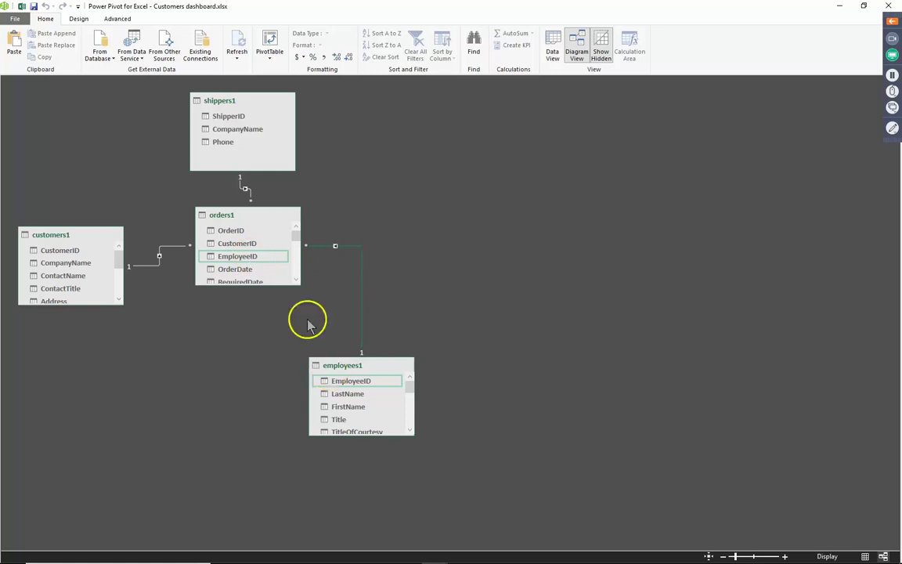
pyautogui.click(242, 188)
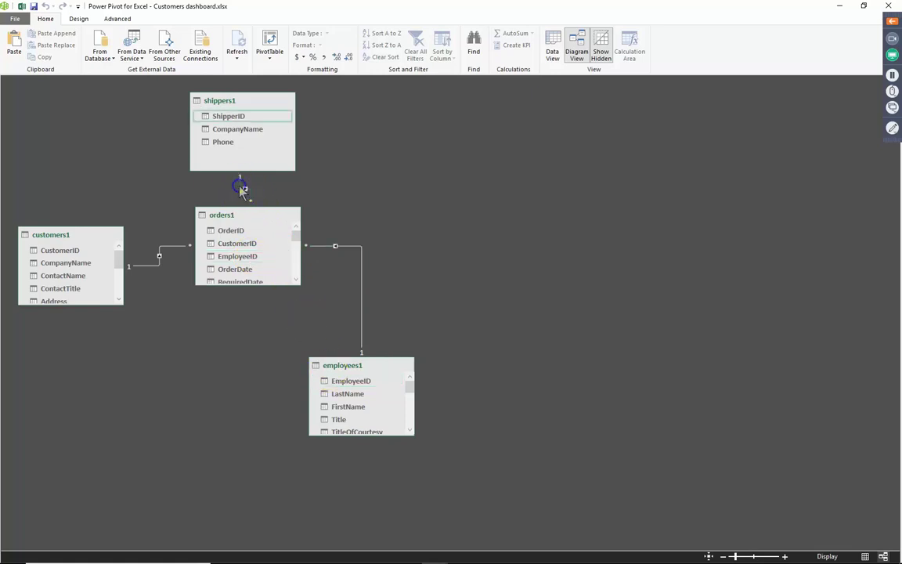
pyautogui.click(151, 267)
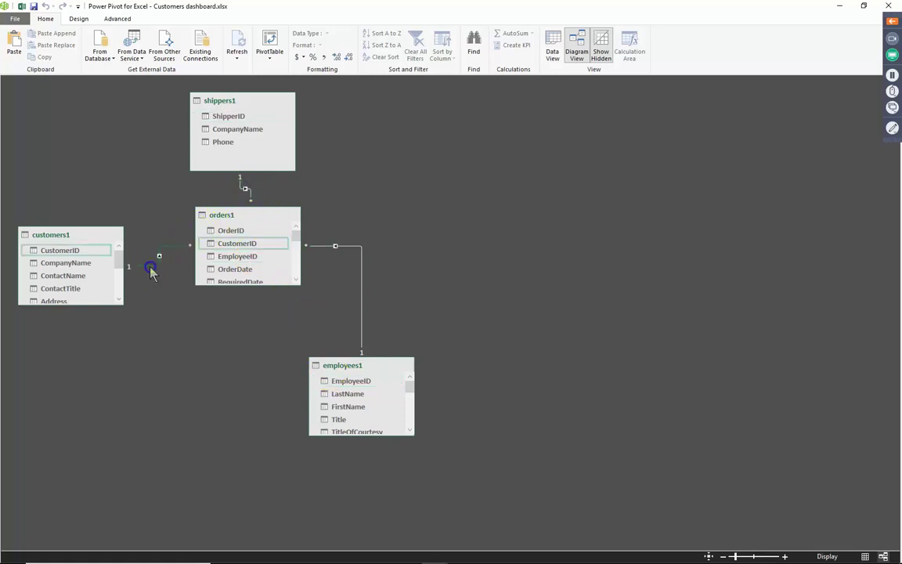
pyautogui.click(479, 215)
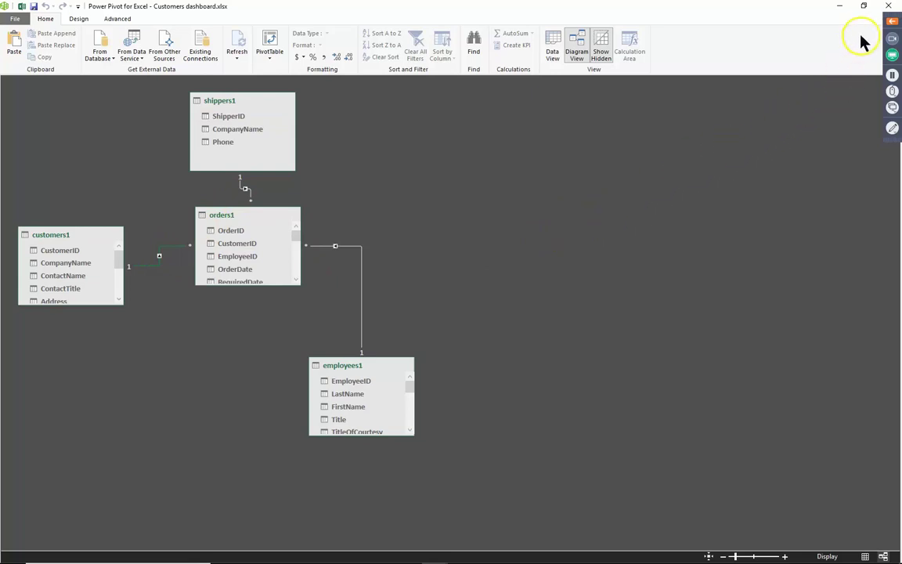
pyautogui.click(888, 7)
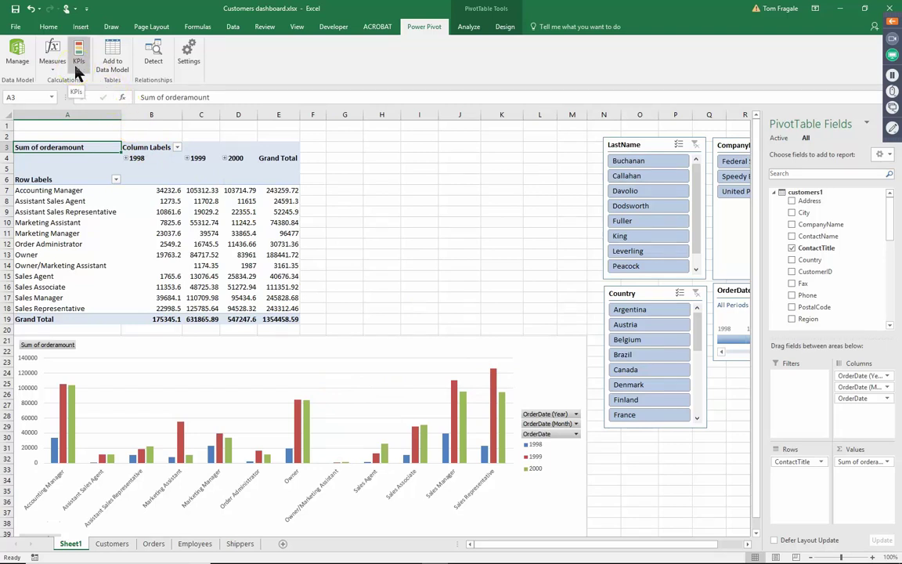
# Start a new Power Pivot measure in the orders1 table and name it New Sum.
pyautogui.click(54, 68)
pyautogui.click(58, 69)
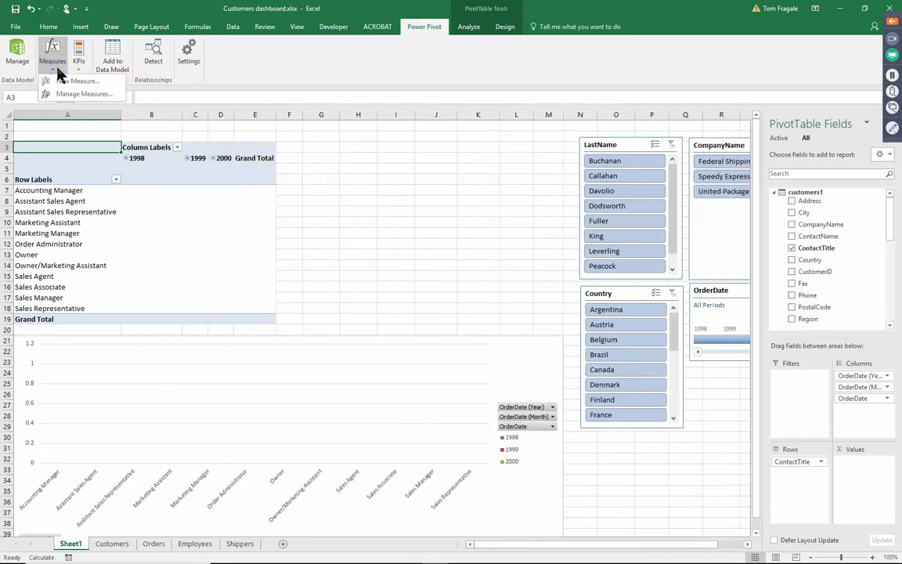
pyautogui.click(71, 82)
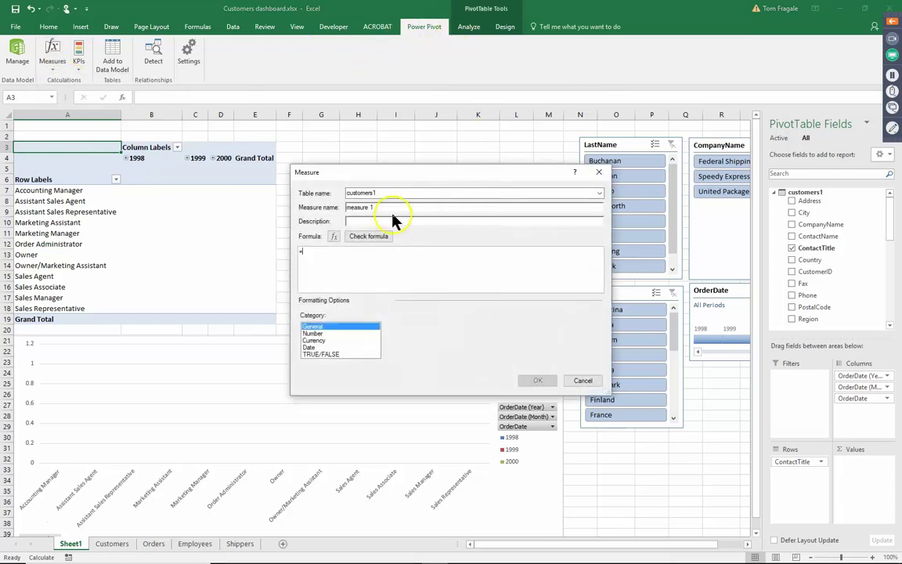
pyautogui.click(599, 193)
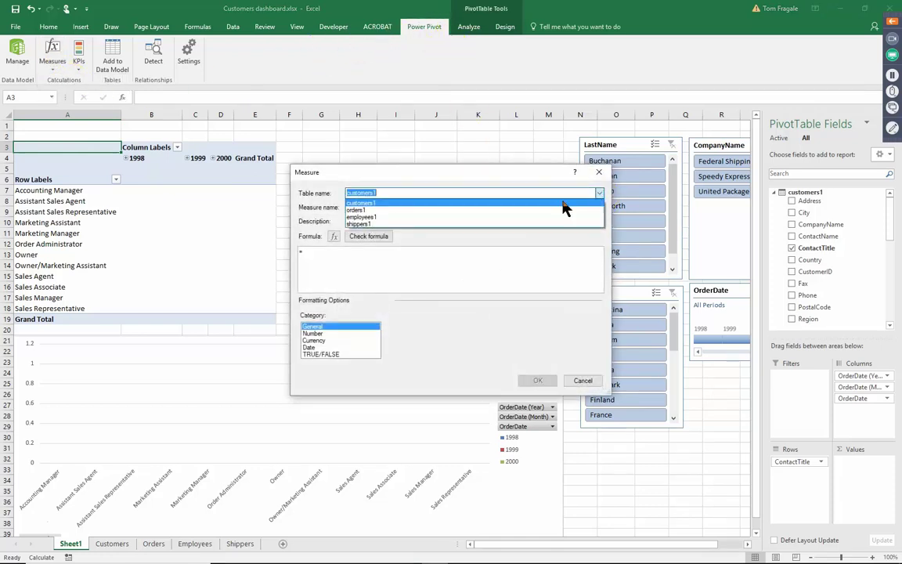
pyautogui.click(381, 210)
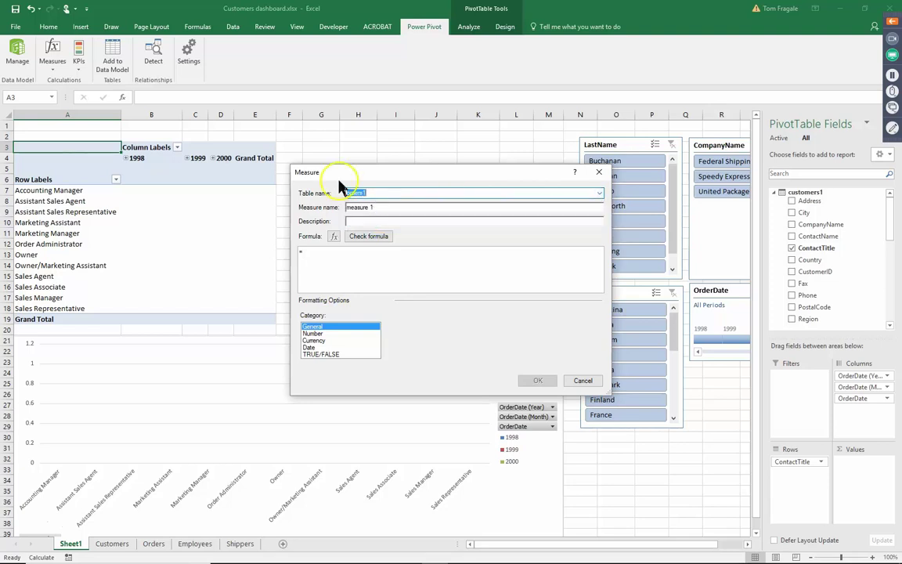
pyautogui.click(599, 192)
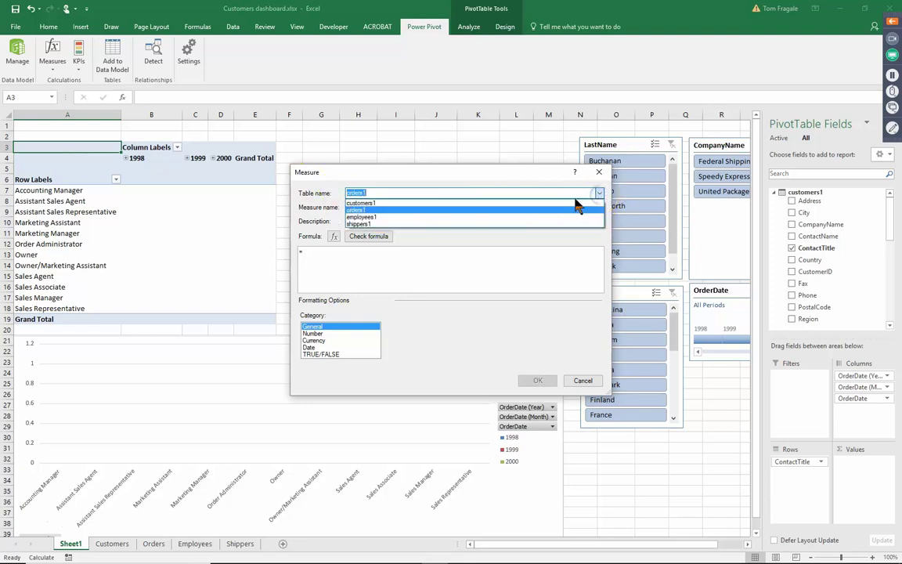
pyautogui.click(531, 210)
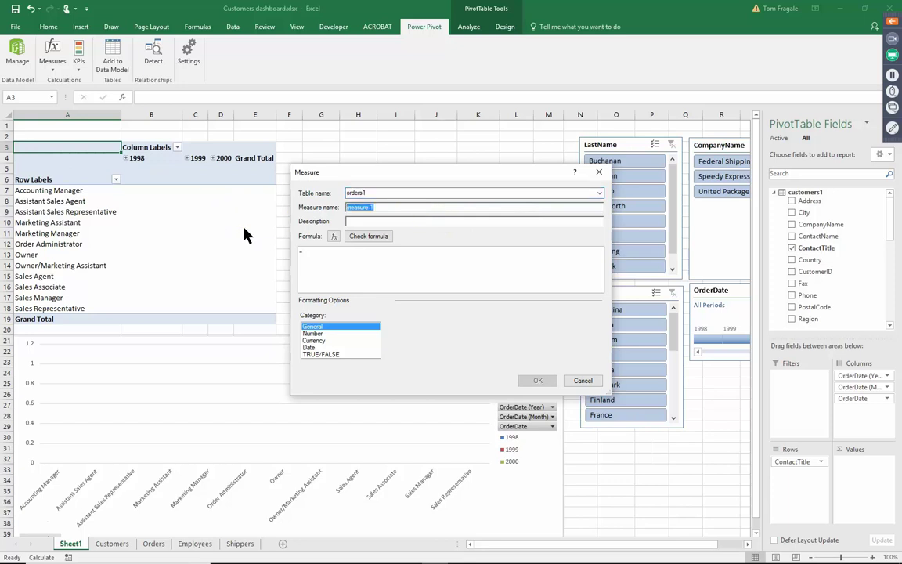
pyautogui.write('New Sum')
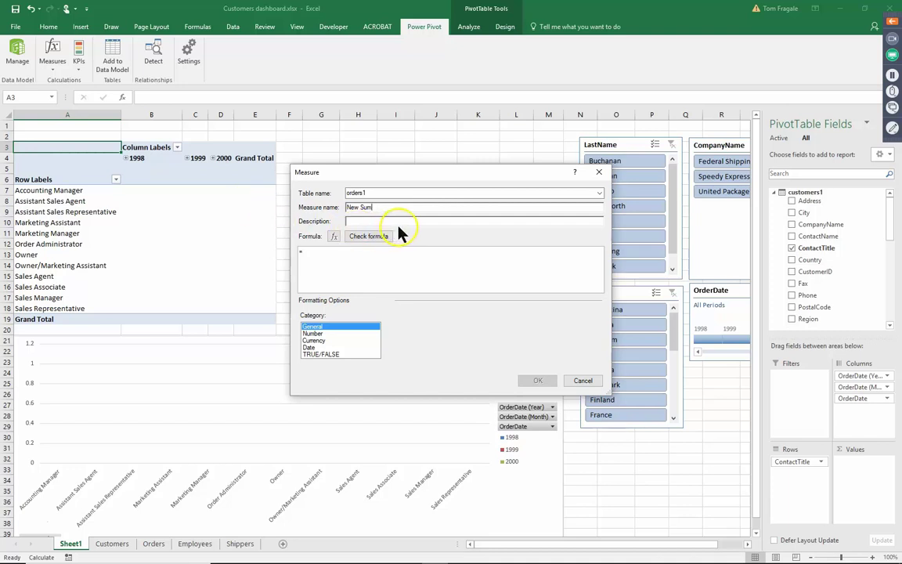
# Browse the functions and categories available for the New Sum measure's formula.
pyautogui.click(335, 241)
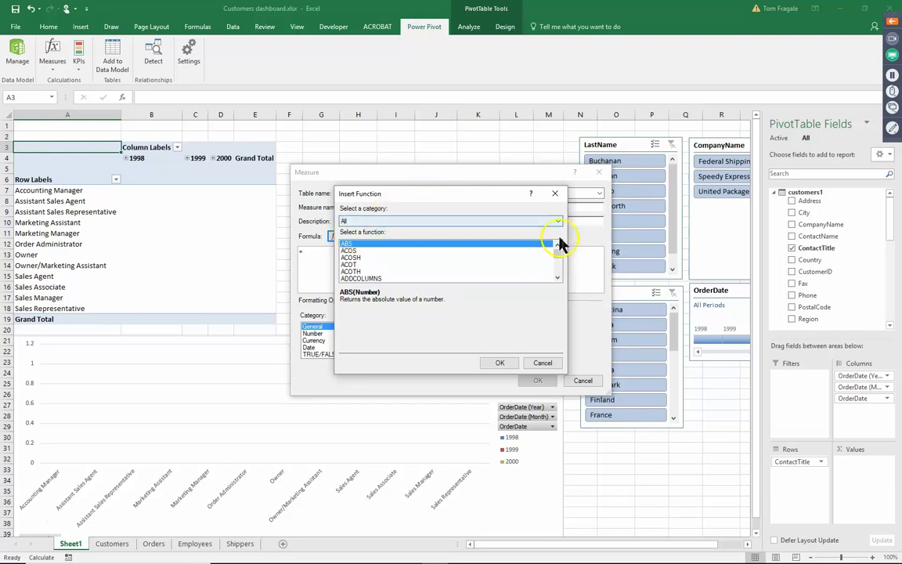
pyautogui.moveTo(558, 255); pyautogui.dragTo(562, 264)
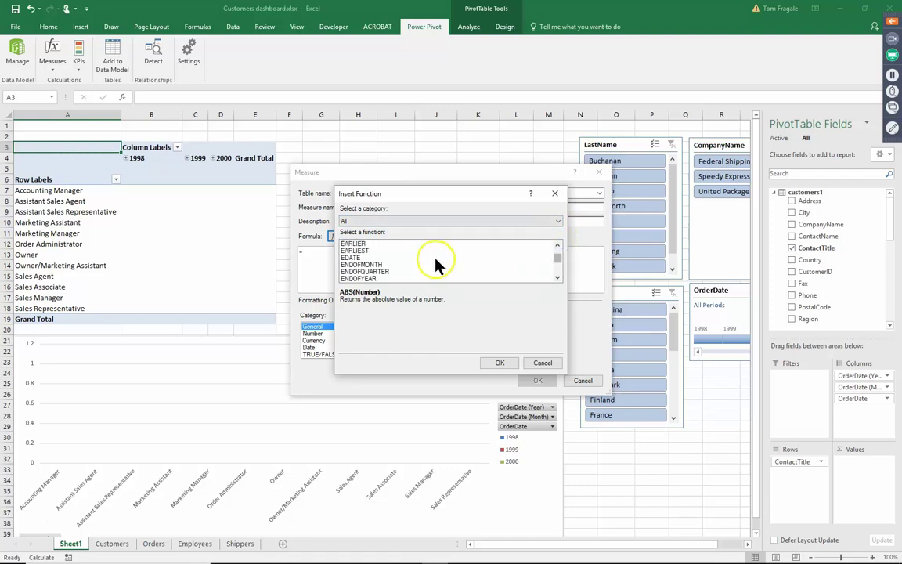
pyautogui.click(557, 245)
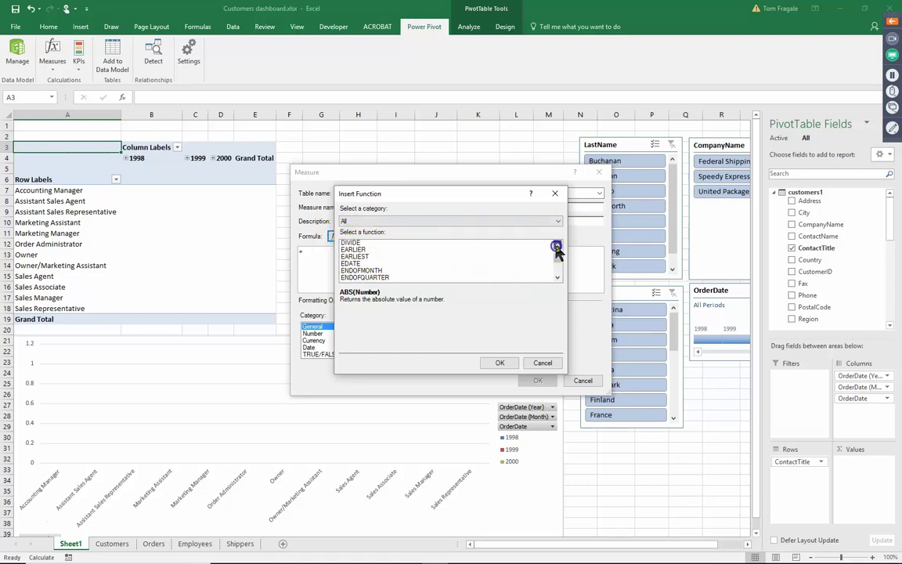
pyautogui.click(557, 245)
pyautogui.click(557, 245)
pyautogui.click(557, 245)
pyautogui.click(557, 245)
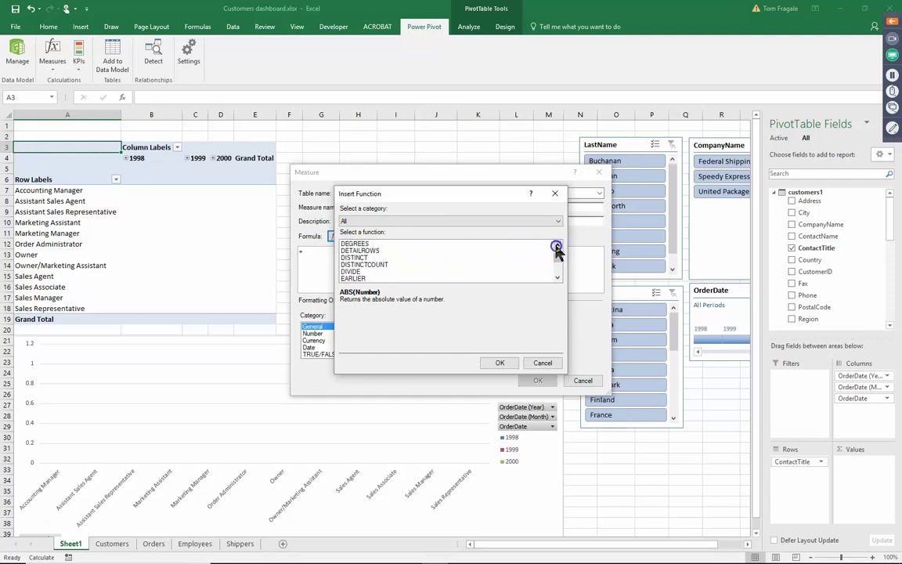
pyautogui.click(557, 245)
pyautogui.click(557, 245)
pyautogui.click(559, 221)
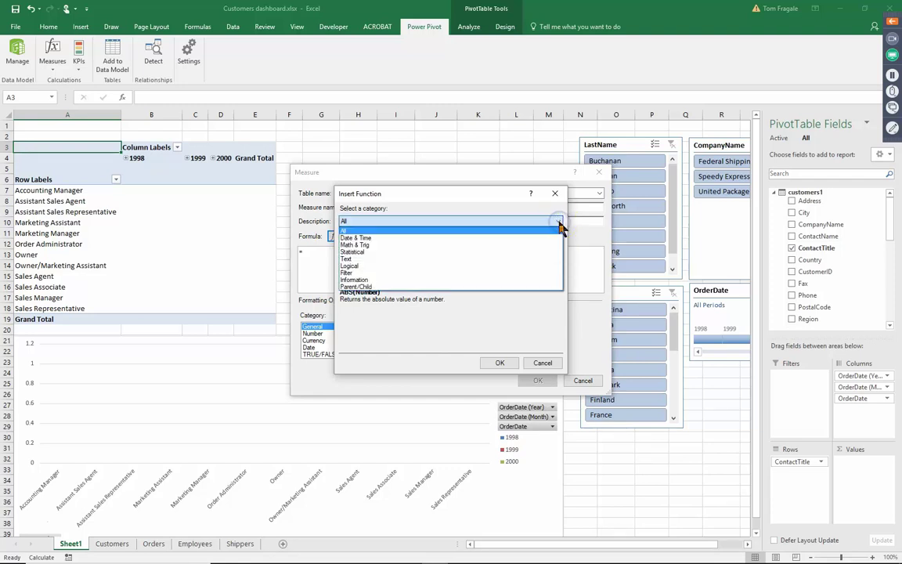
pyautogui.click(559, 224)
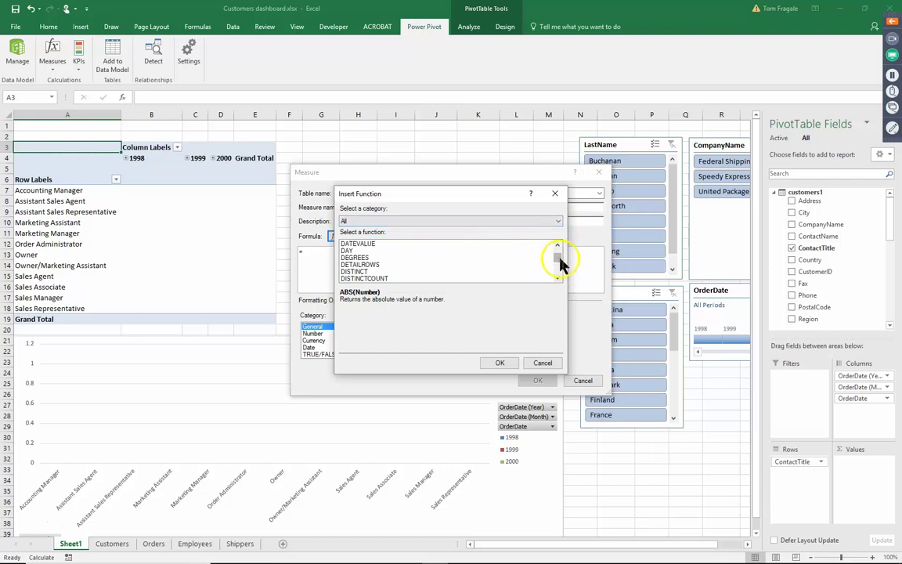
# Find the FIRSTDATE function in the full function list and insert it into the New Sum formula.
pyautogui.moveTo(557, 258); pyautogui.dragTo(560, 279)
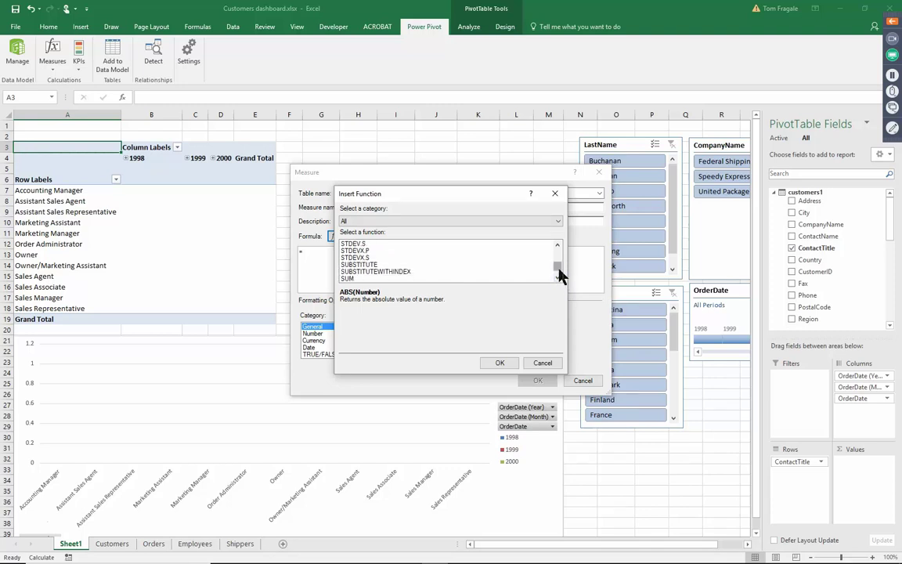
pyautogui.moveTo(559, 270); pyautogui.dragTo(560, 261)
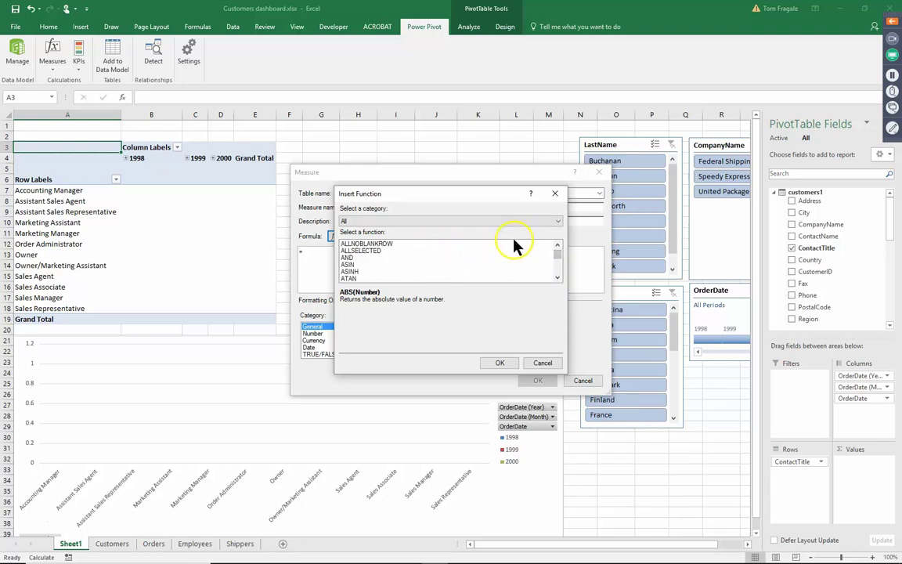
pyautogui.click(558, 278)
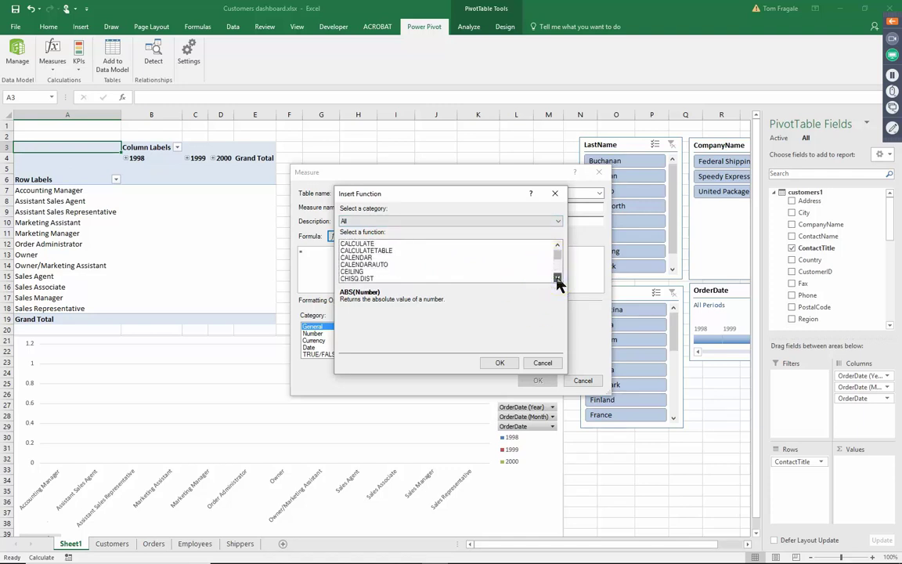
pyautogui.moveTo(557, 278); pyautogui.dragTo(558, 279)
pyautogui.click(363, 272)
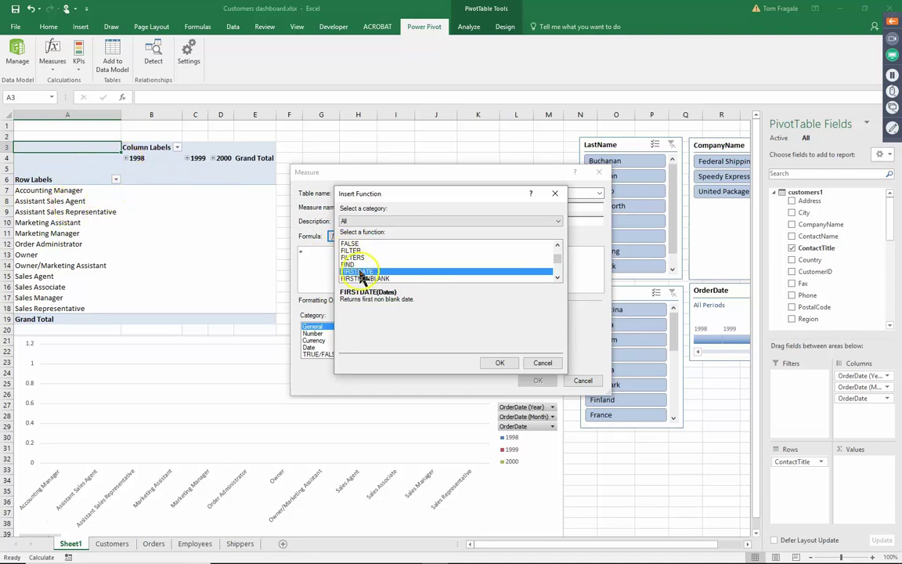
pyautogui.click(500, 362)
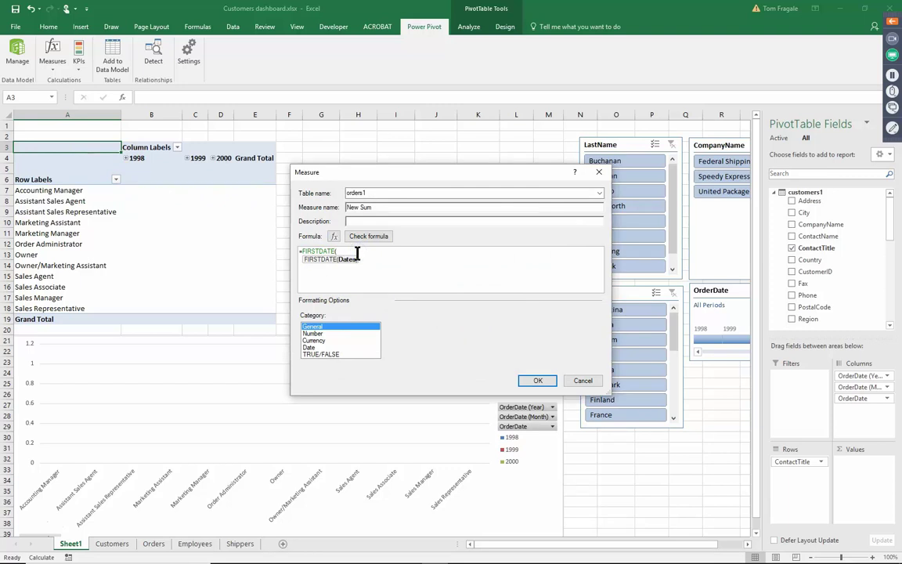
# Complete the New Sum formula as =FIRSTDATE(orders1[OrderDate]).
pyautogui.write('o')
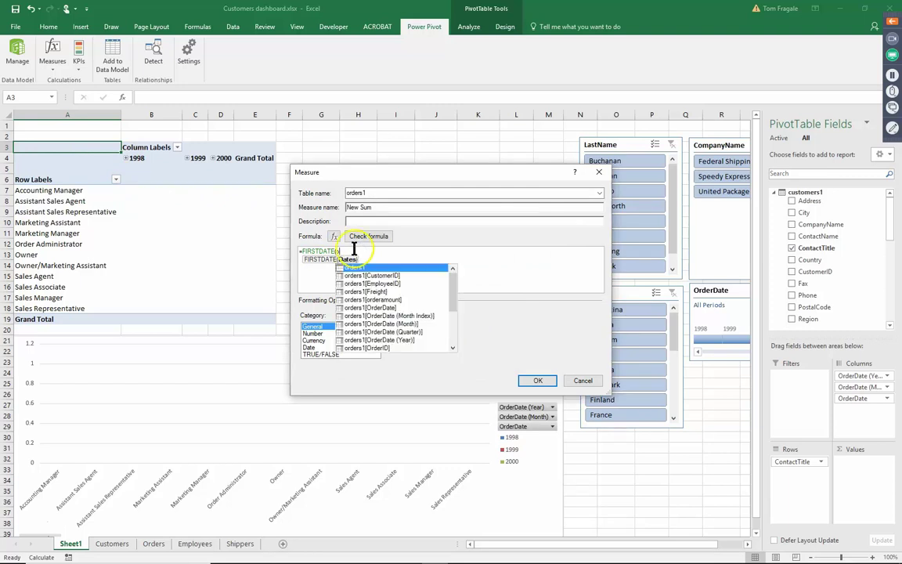
pyautogui.doubleClick(377, 308)
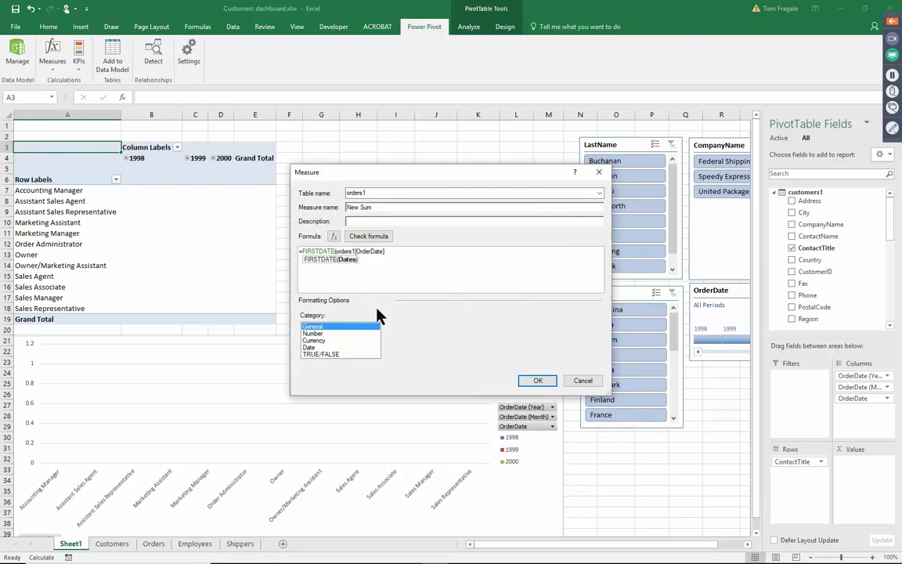
pyautogui.write(')')
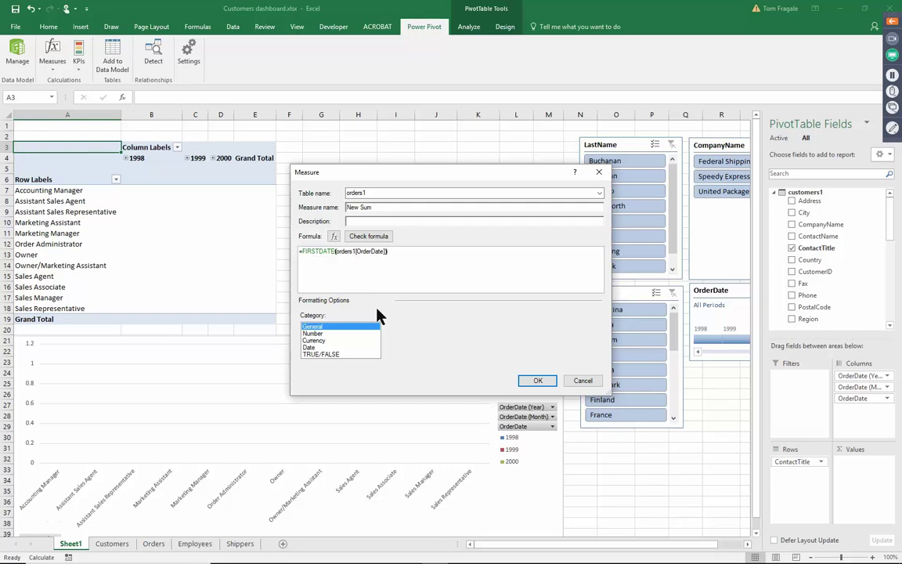
# Format the New Sum measure as a Date in the *3/14/2001 short format and create it.
pyautogui.click(314, 348)
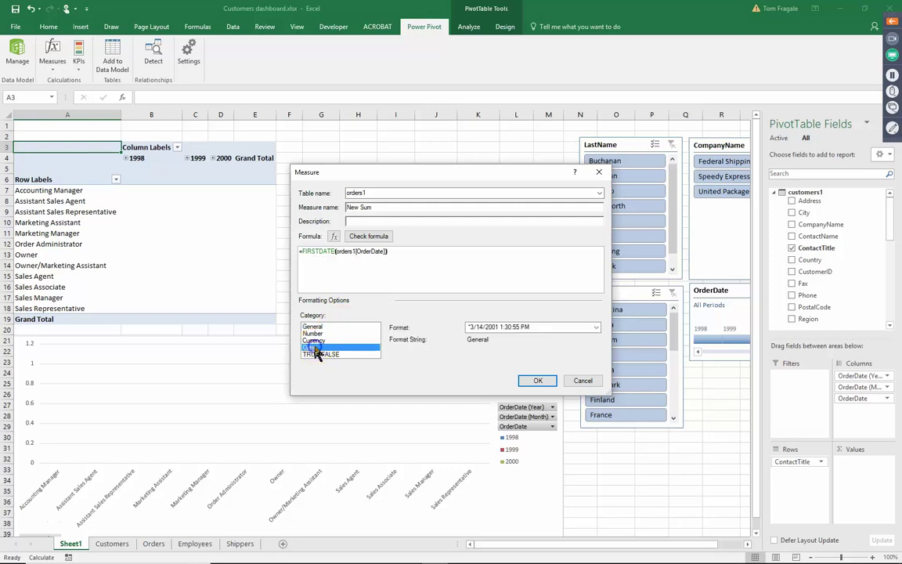
pyautogui.click(596, 328)
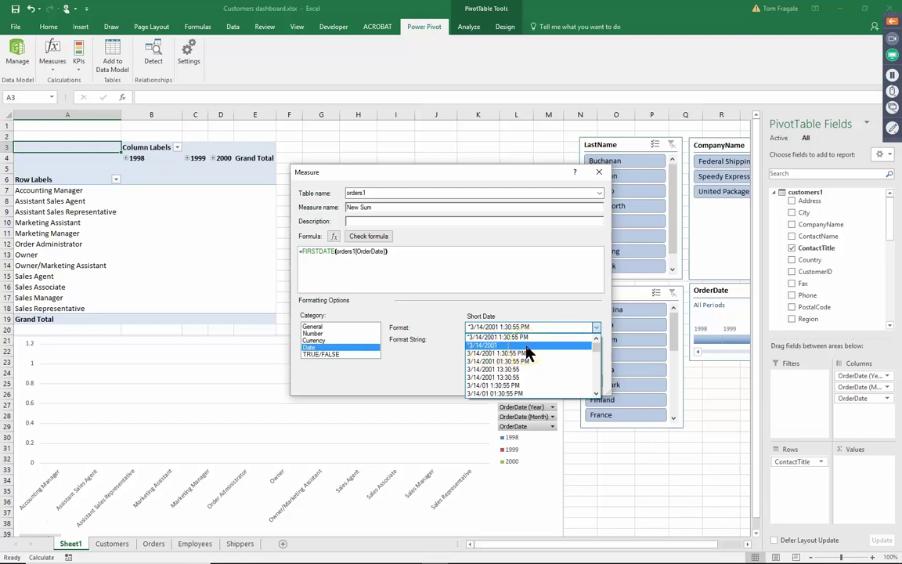
pyautogui.click(493, 346)
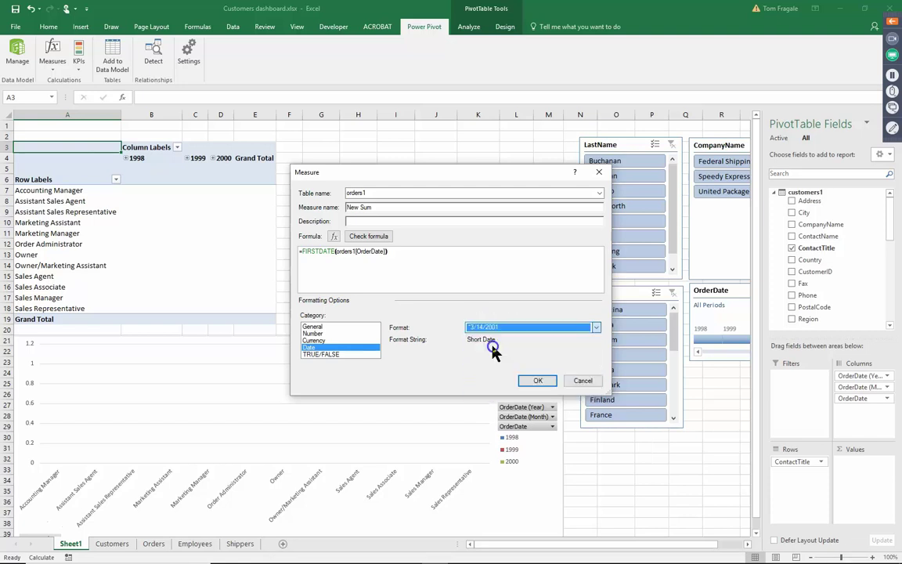
pyautogui.click(536, 381)
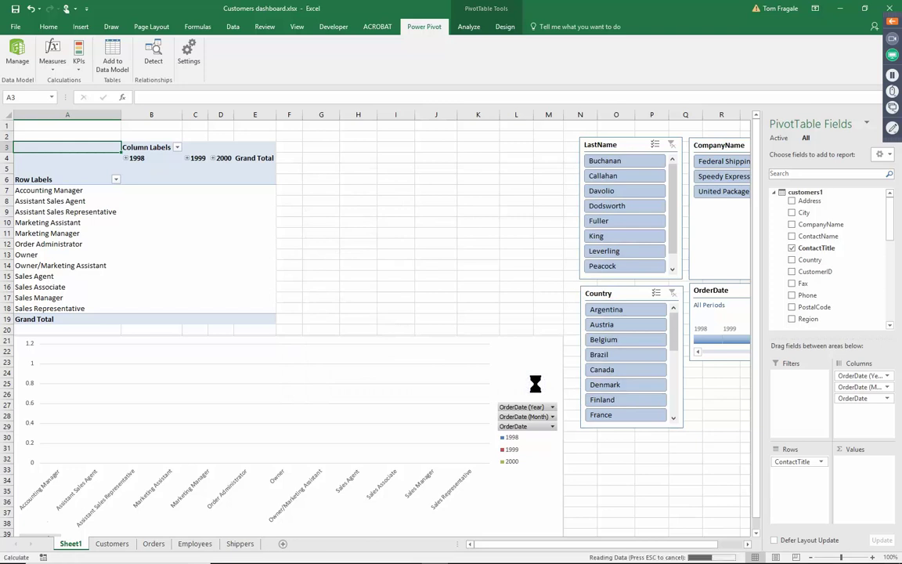
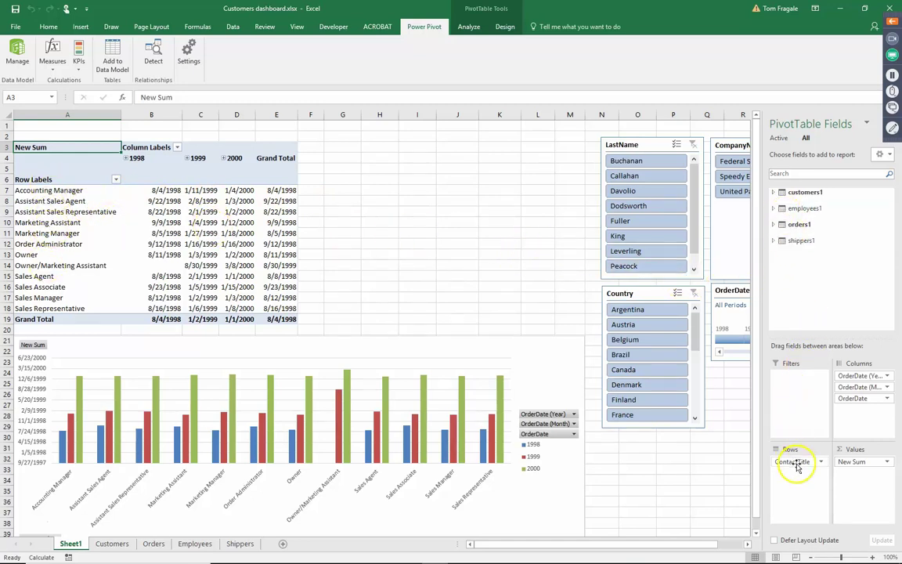
# Replace ContactTitle with CompanyName from customers1 as the PivotTable's row field.
pyautogui.moveTo(797, 464); pyautogui.dragTo(798, 421)
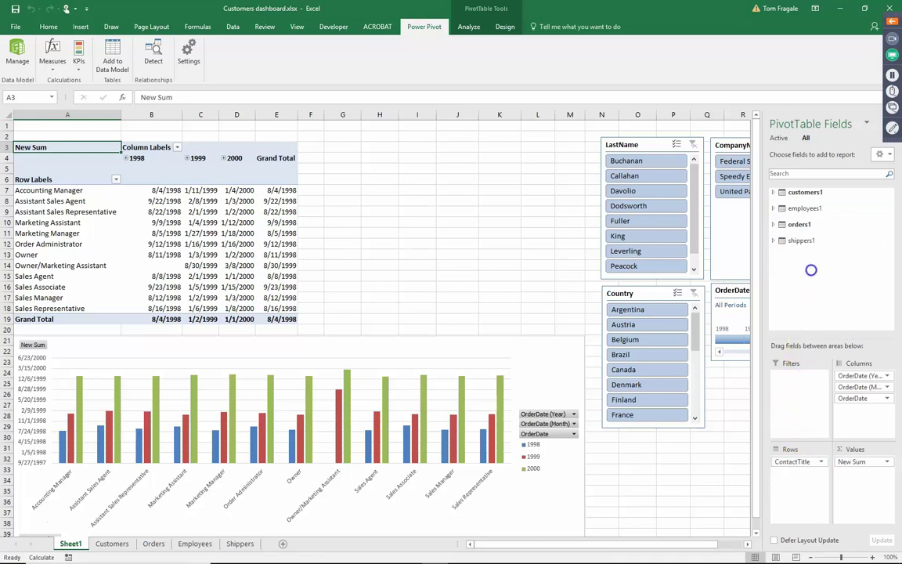
pyautogui.click(774, 192)
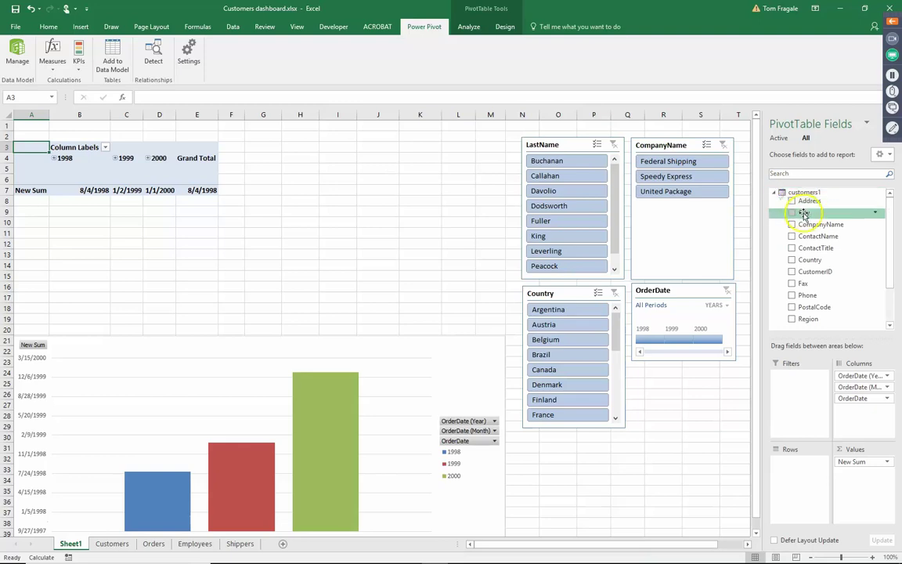
pyautogui.moveTo(815, 275); pyautogui.dragTo(825, 477)
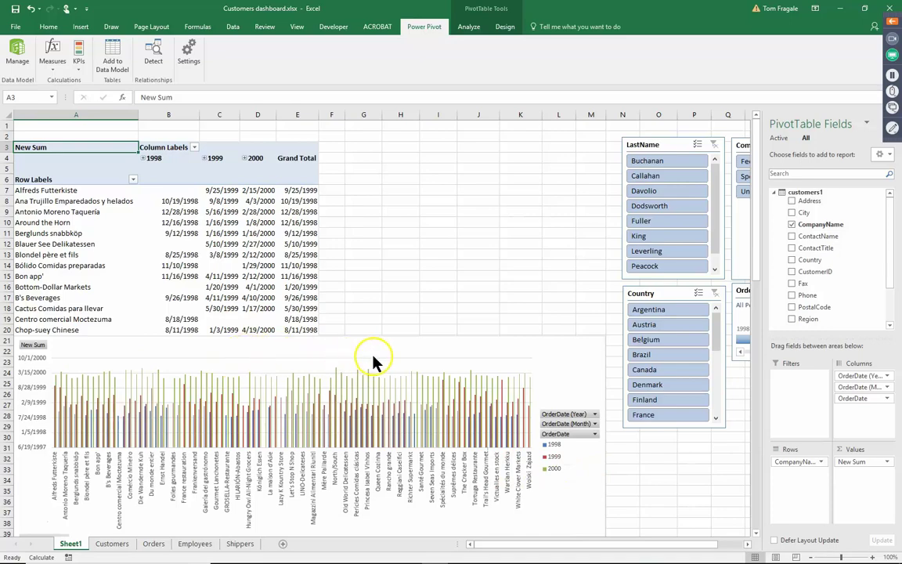
# Move the PivotChart beside the PivotTable, starting at column F and row 3, and resize it to end at about row 21.
pyautogui.moveTo(313, 346); pyautogui.dragTo(271, 207)
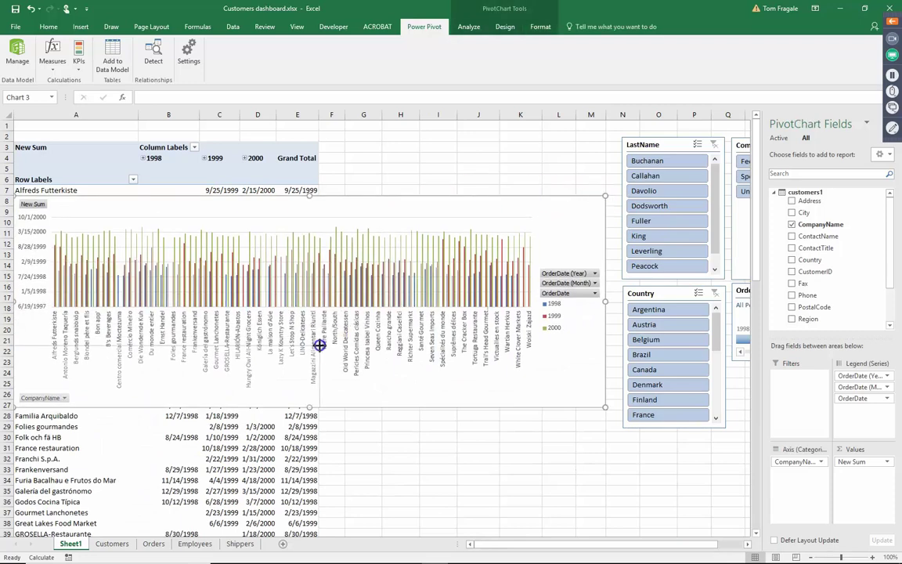
pyautogui.moveTo(320, 345); pyautogui.dragTo(320, 346)
pyautogui.moveTo(239, 358); pyautogui.dragTo(545, 160)
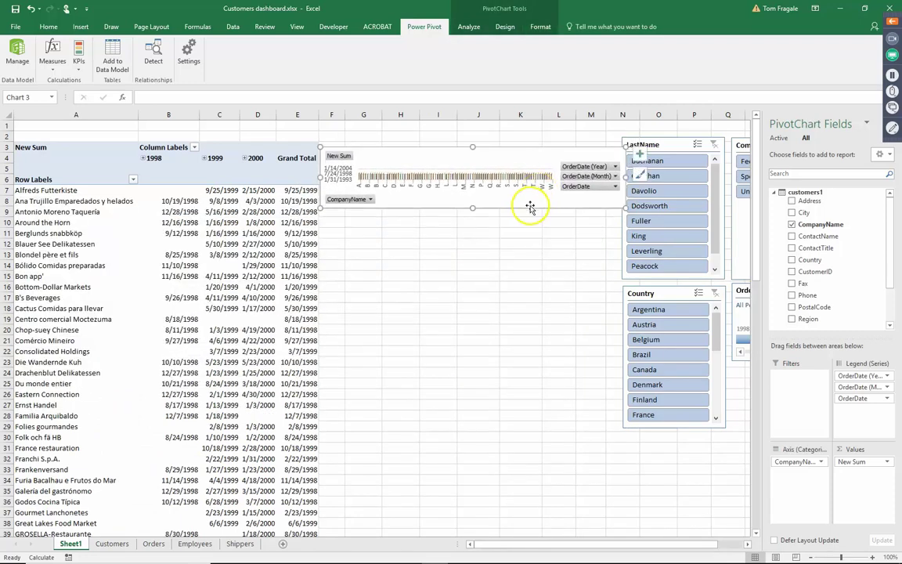
pyautogui.moveTo(472, 207); pyautogui.dragTo(474, 350)
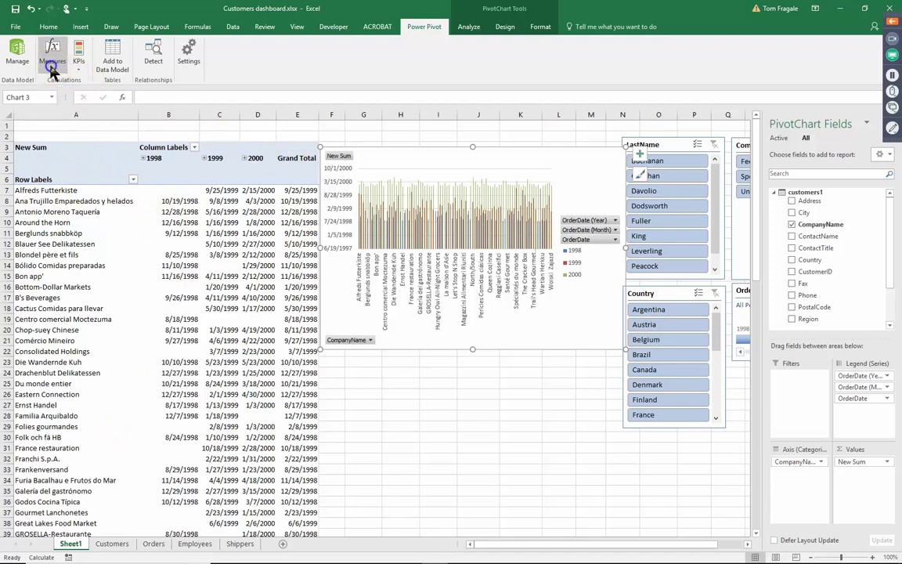
# Start another Power Pivot measure in the orders1 table and name it Last Date.
pyautogui.click(51, 69)
pyautogui.click(64, 84)
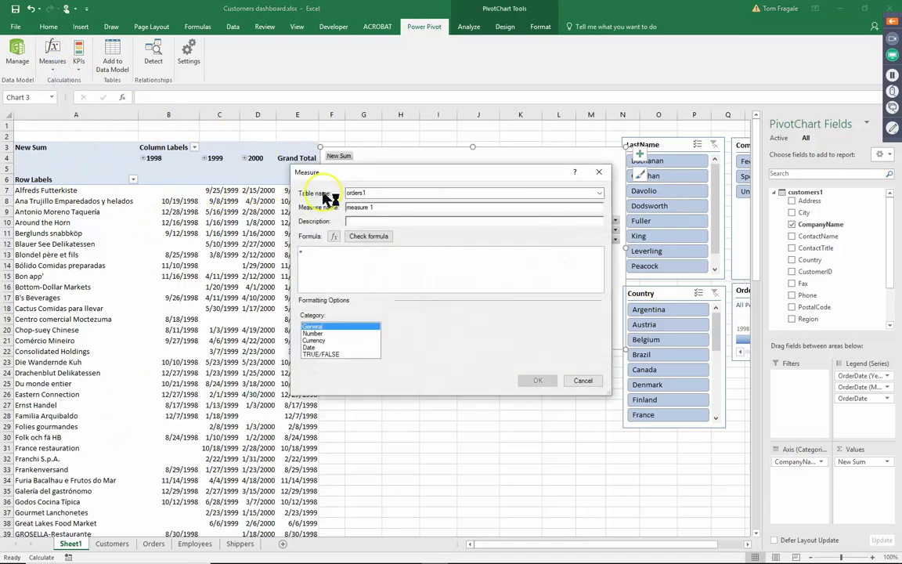
pyautogui.tripleClick(392, 207)
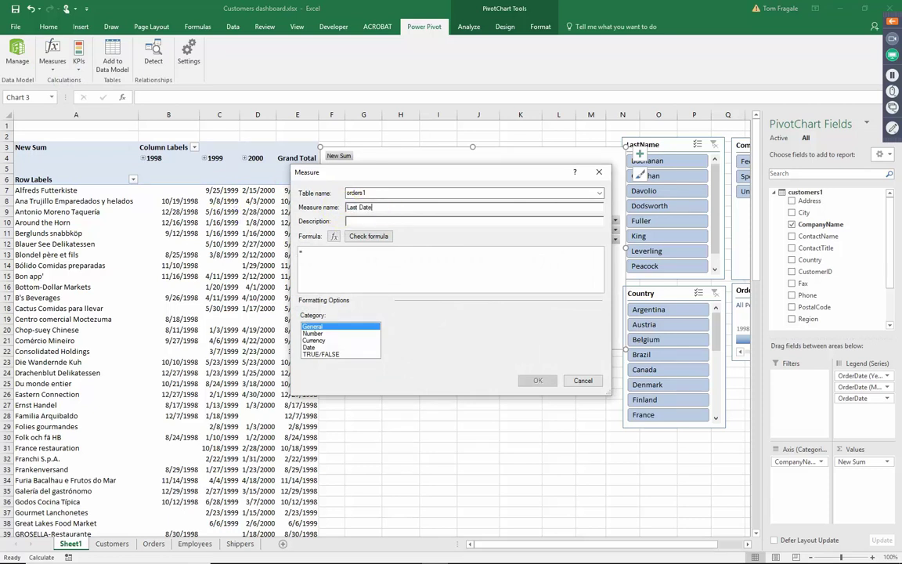
# Find the LASTDATE function in the full function list and insert it into the Last Date formula.
pyautogui.click(331, 237)
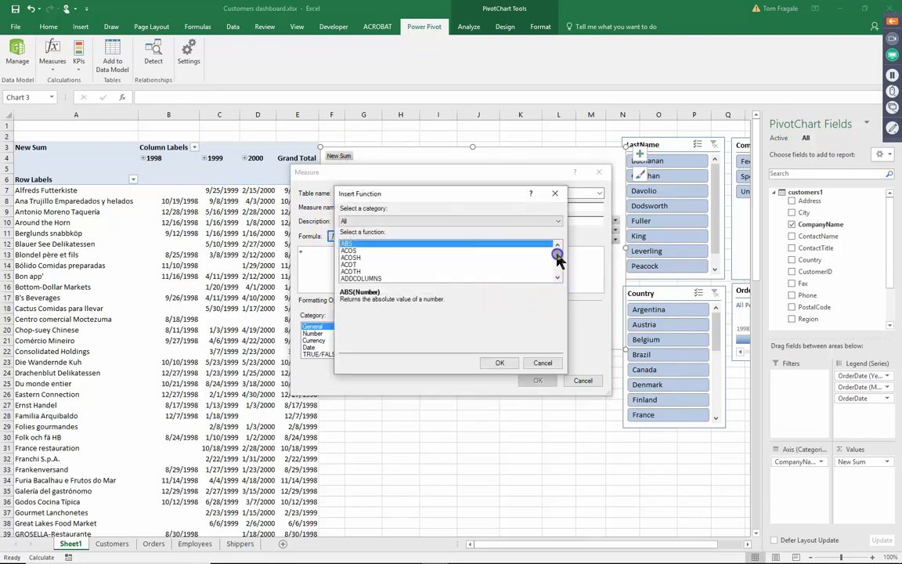
pyautogui.moveTo(558, 256); pyautogui.dragTo(559, 268)
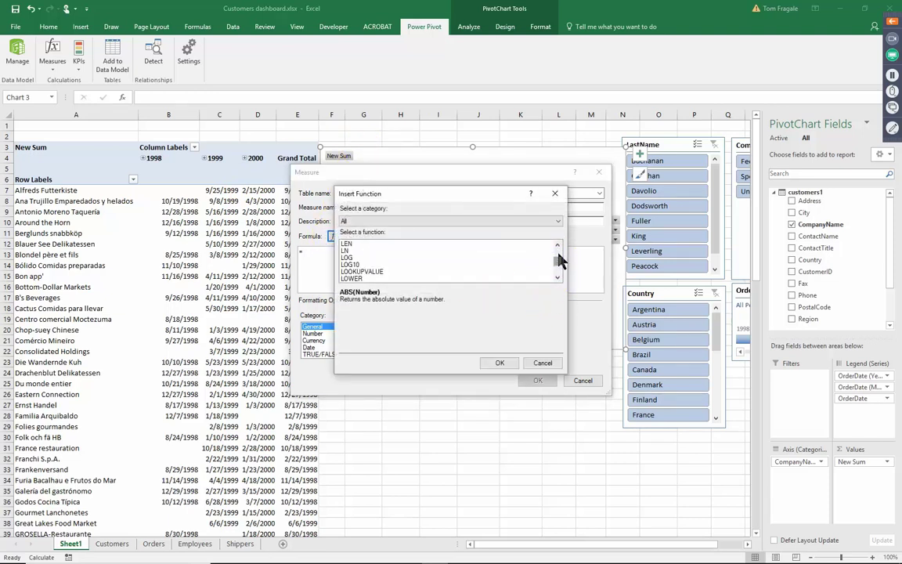
pyautogui.click(558, 245)
pyautogui.click(557, 245)
pyautogui.click(558, 245)
pyautogui.click(558, 245)
pyautogui.click(558, 245)
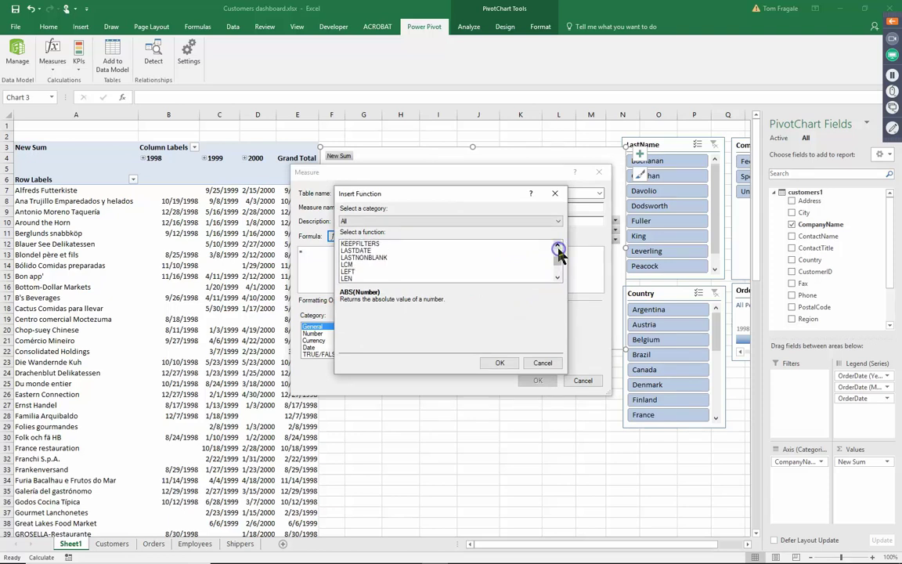
pyautogui.doubleClick(364, 251)
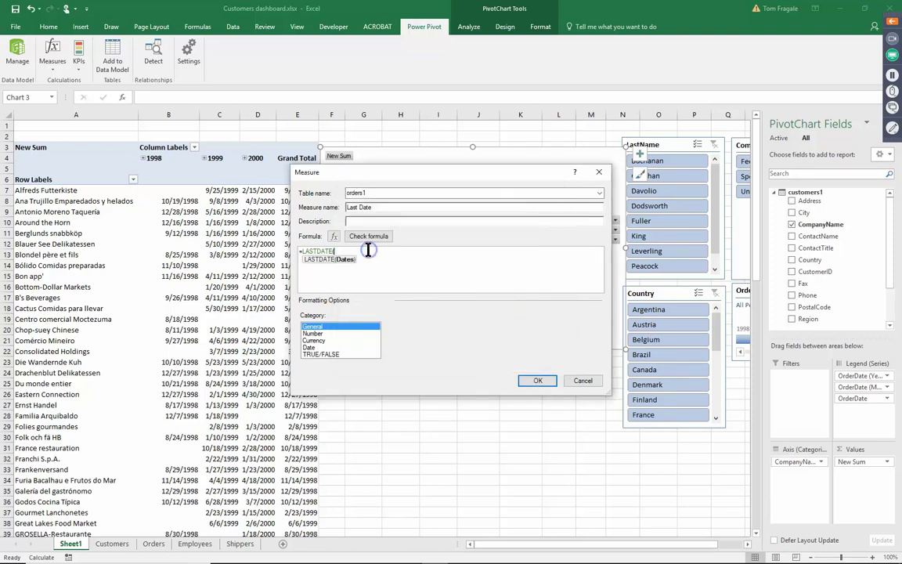
# Complete the Last Date formula with orders1[OrderDate], format it as Date in the *3/14/2001 style, and save the measure.
pyautogui.write('o')
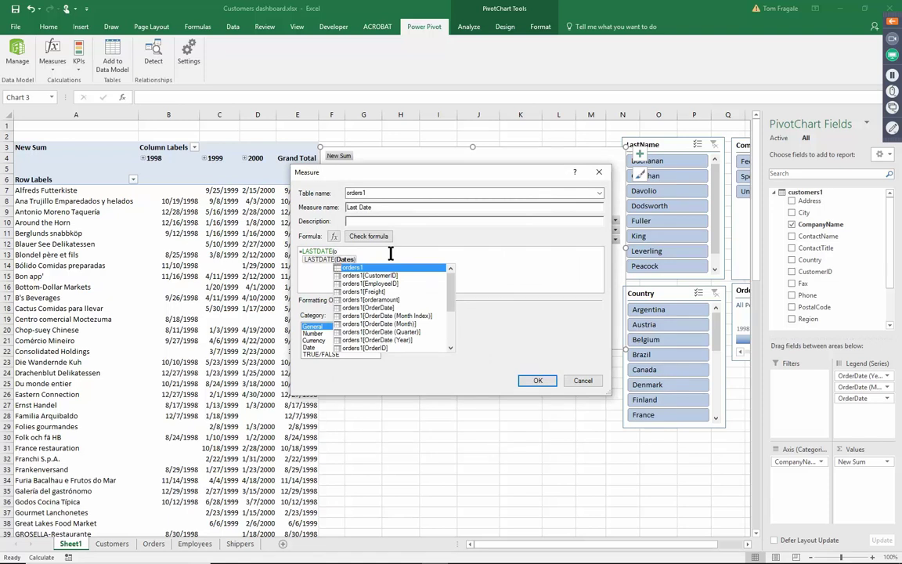
pyautogui.doubleClick(375, 309)
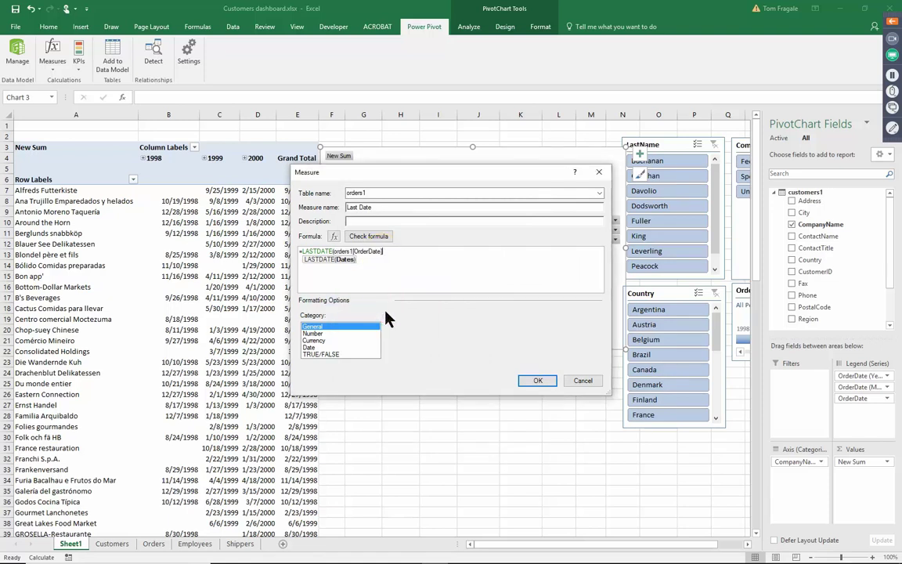
pyautogui.write(')')
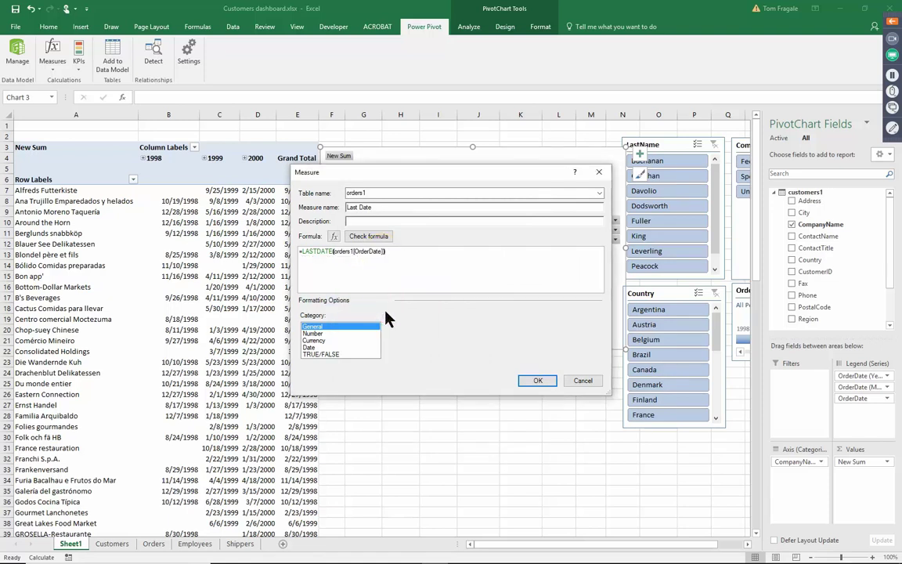
pyautogui.click(311, 347)
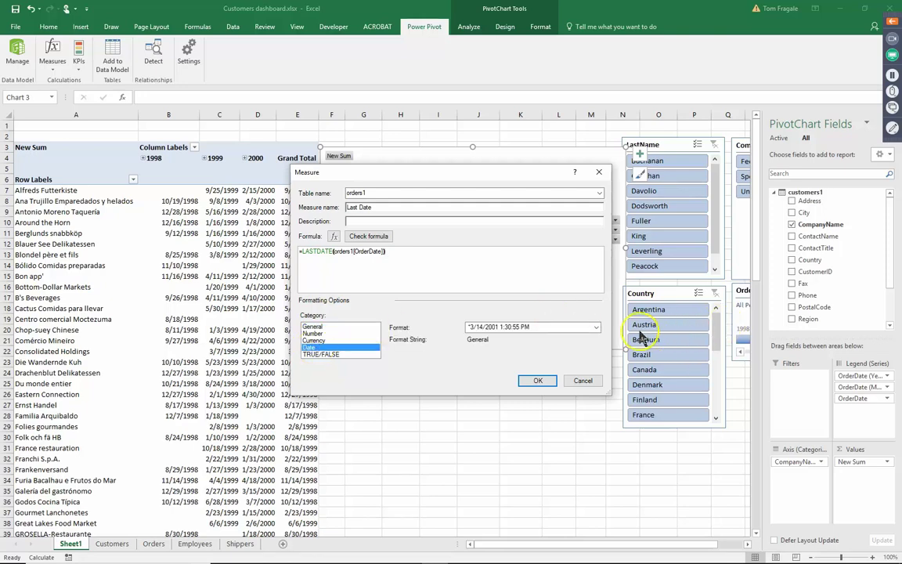
pyautogui.click(596, 328)
pyautogui.click(533, 348)
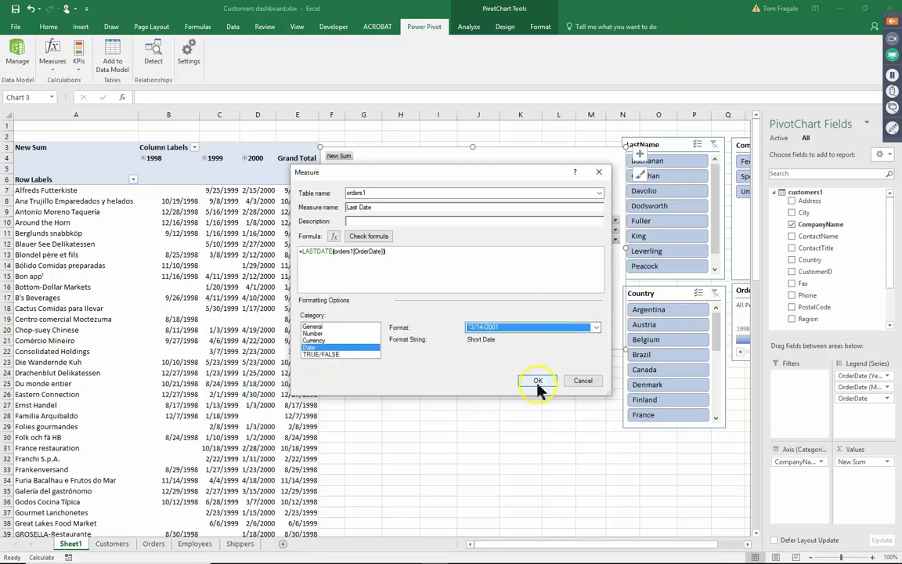
pyautogui.click(538, 384)
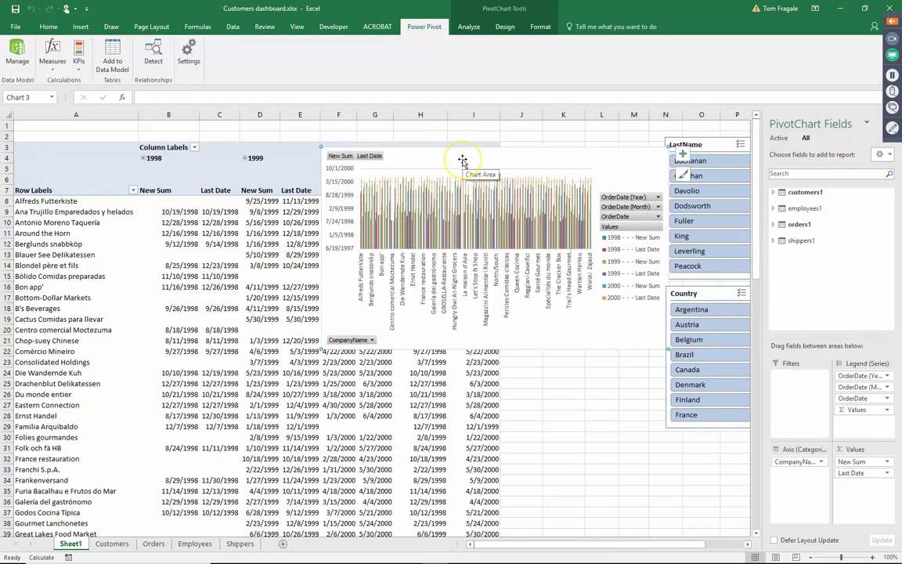
# Move the PivotChart down to about row 9 and remove the OrderDate year, month and date fields from its legend.
pyautogui.moveTo(463, 161); pyautogui.dragTo(484, 222)
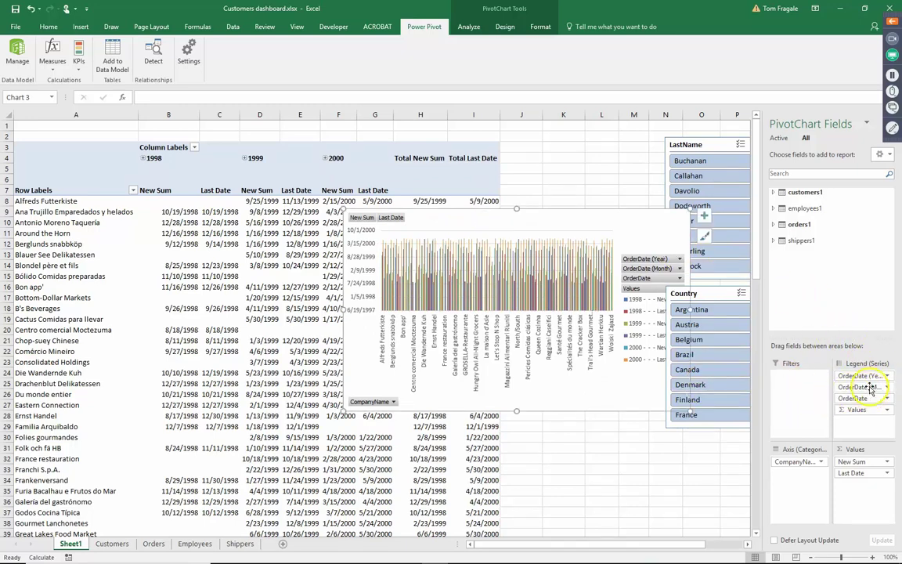
pyautogui.moveTo(864, 380)
pyautogui.mouseDown()
pyautogui.moveTo(842, 300)
pyautogui.moveTo(868, 359)
pyautogui.moveTo(865, 387)
pyautogui.mouseUp()
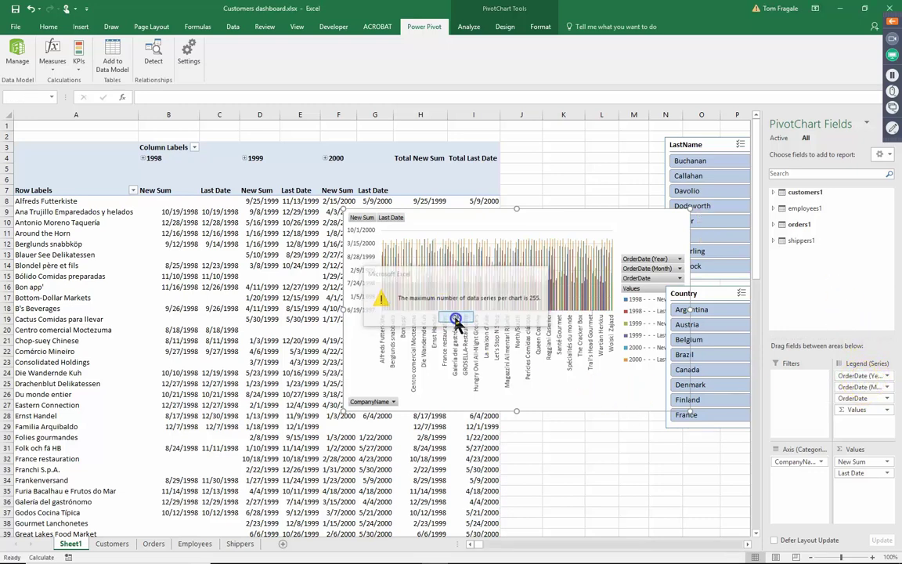
pyautogui.click(456, 317)
pyautogui.moveTo(856, 381); pyautogui.dragTo(847, 309)
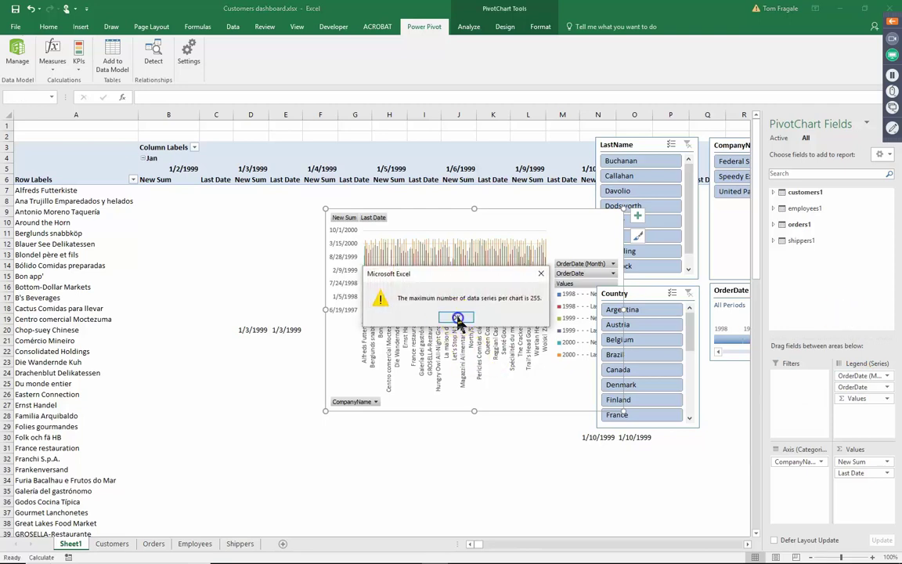
pyautogui.click(458, 318)
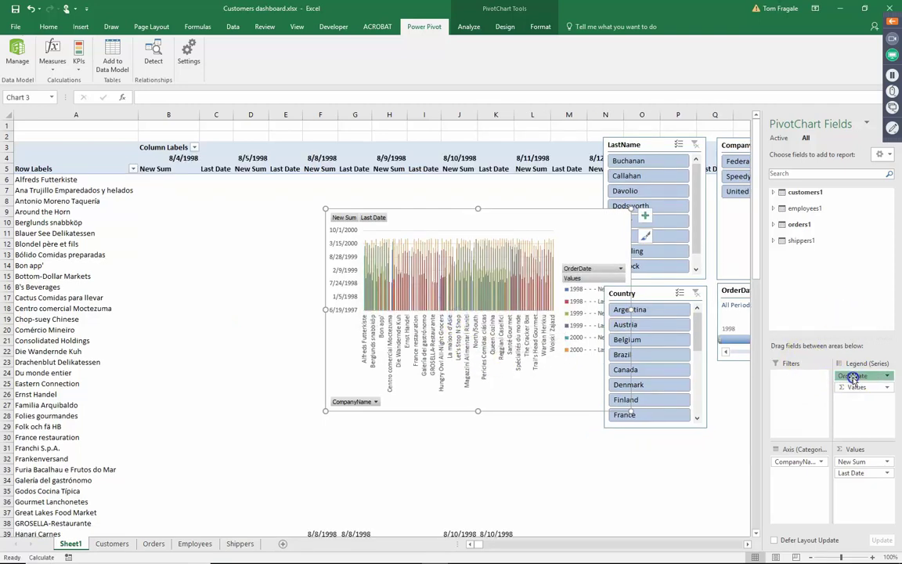
pyautogui.moveTo(853, 378); pyautogui.dragTo(814, 291)
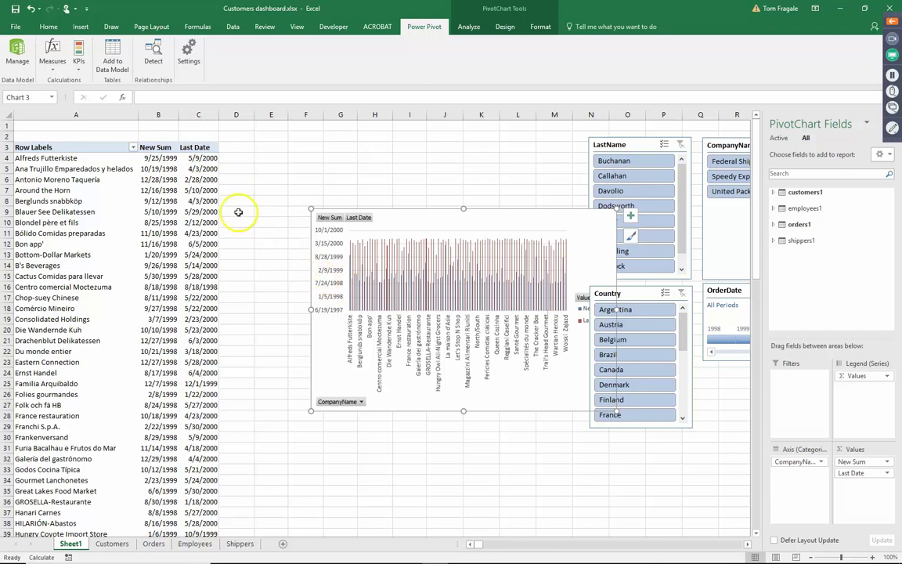
# Rename the existing FIRSTDATE measure from New Sum to First Date through the measure manager.
pyautogui.click(52, 67)
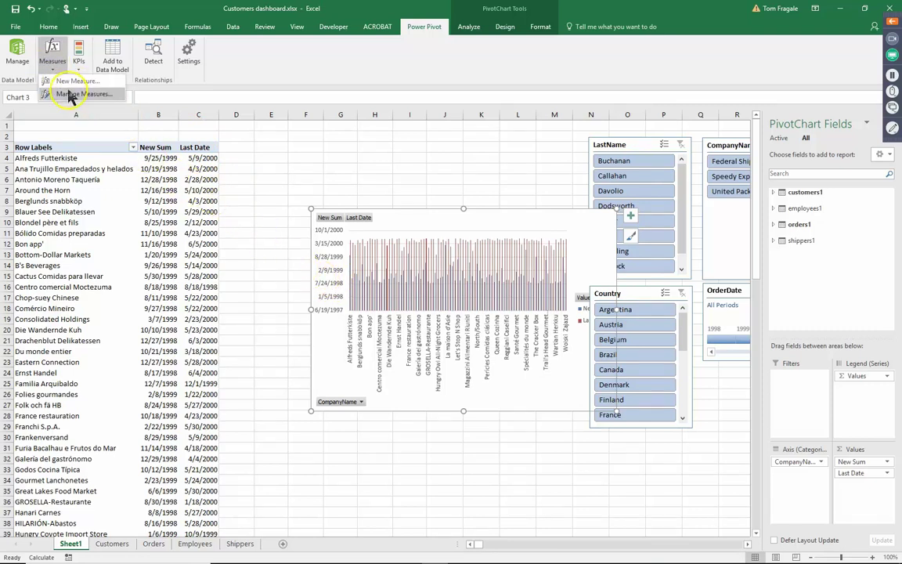
pyautogui.click(70, 94)
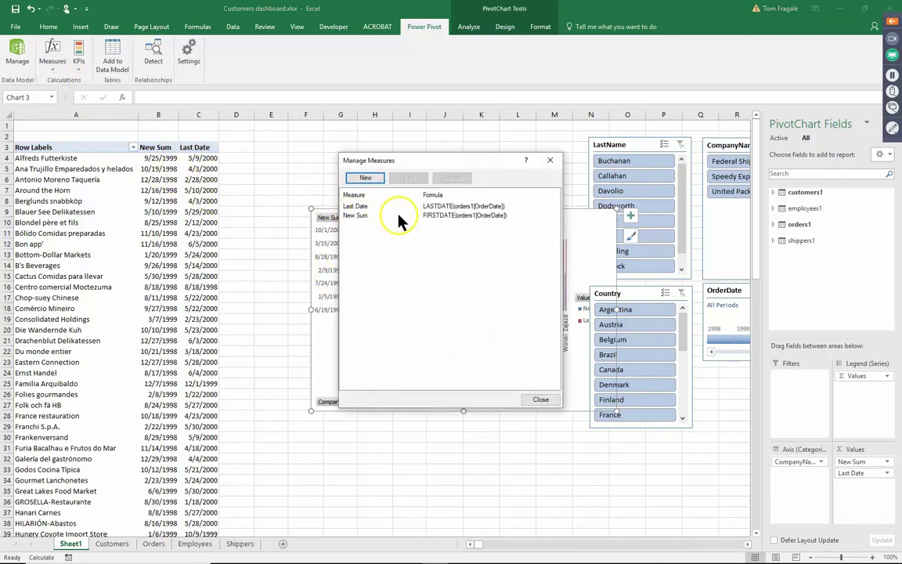
pyautogui.click(357, 216)
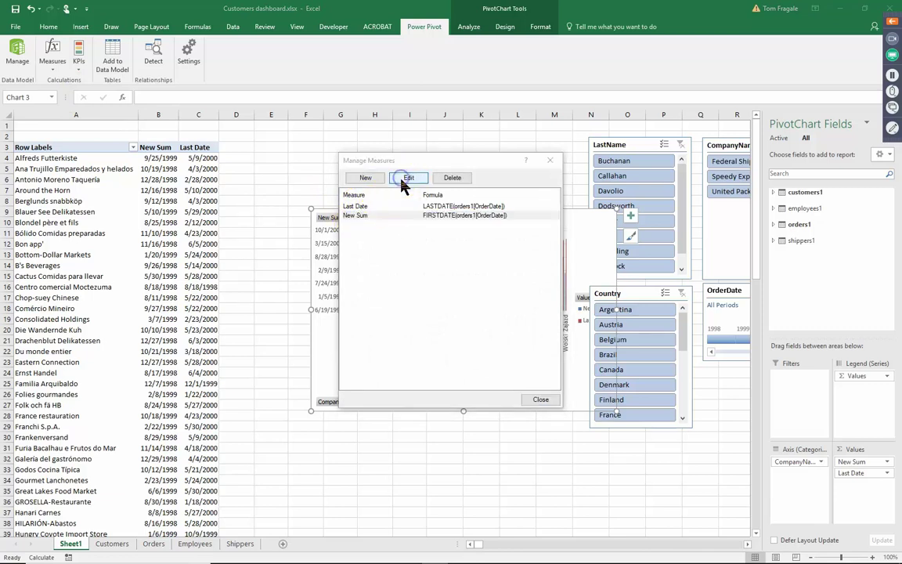
pyautogui.click(406, 177)
pyautogui.doubleClick(374, 207)
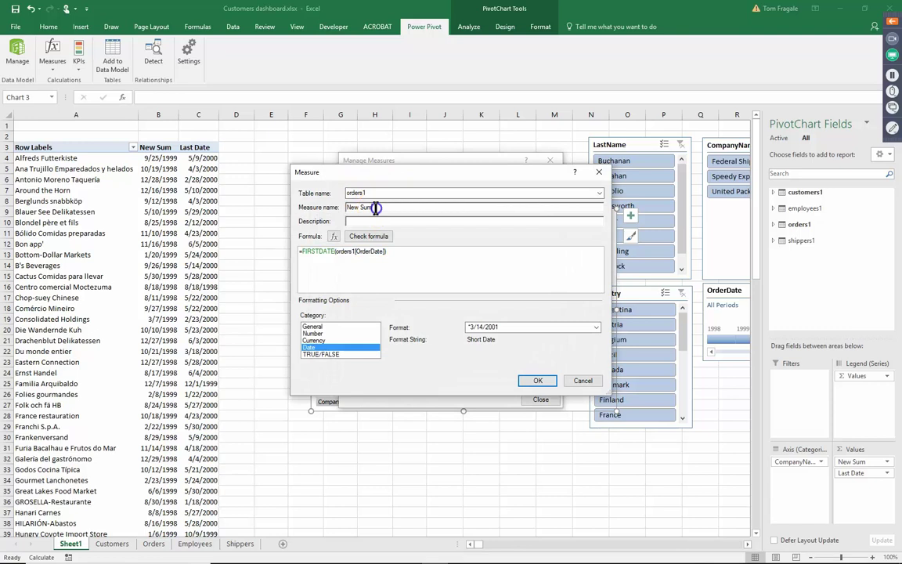
pyautogui.write('First Date')
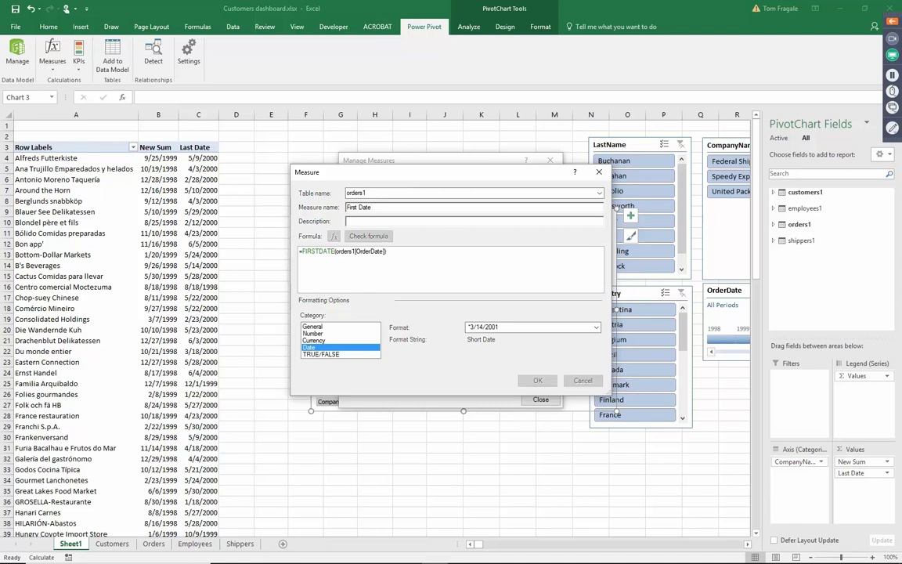
pyautogui.press('Return')
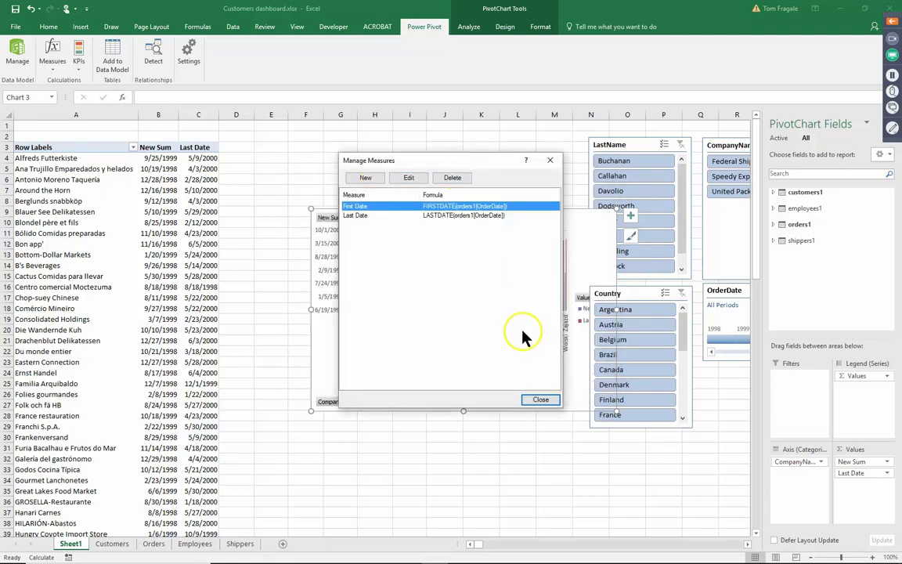
pyautogui.click(538, 400)
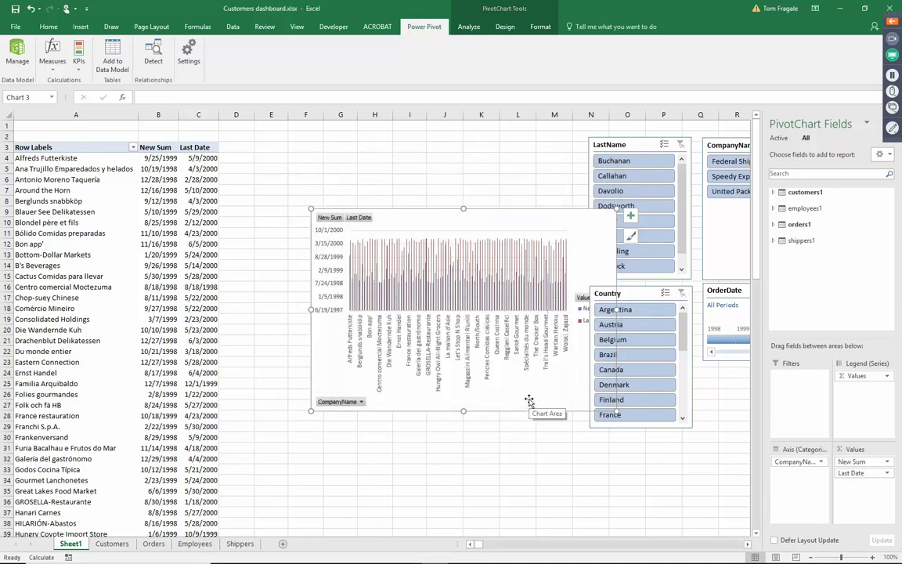
# Remove the New Sum measure of the orders1 table from the PivotTable values.
pyautogui.click(390, 227)
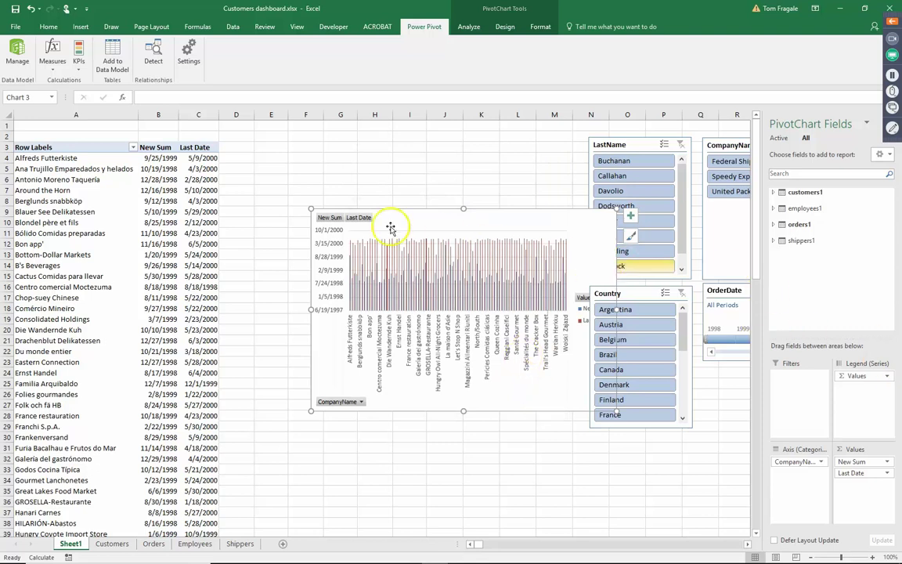
pyautogui.click(157, 157)
pyautogui.click(161, 143)
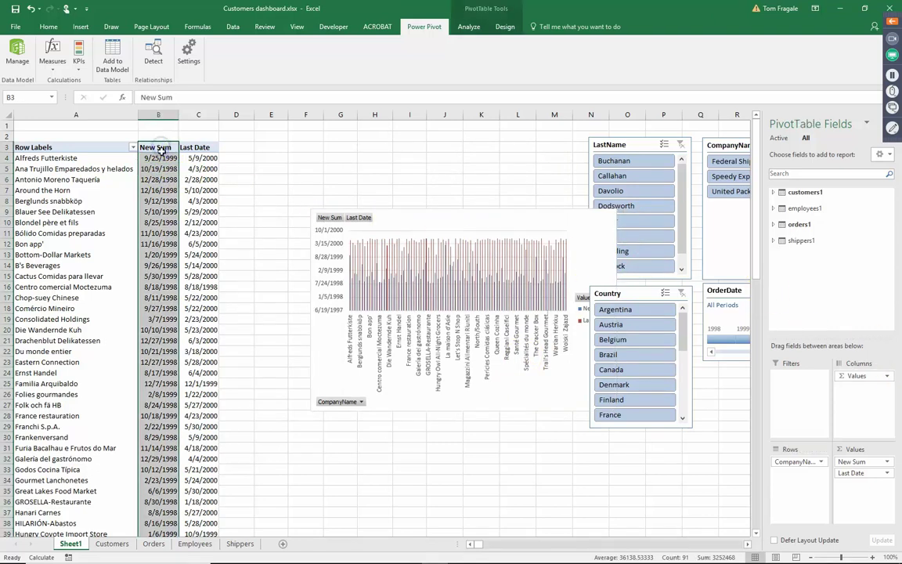
pyautogui.click(162, 149)
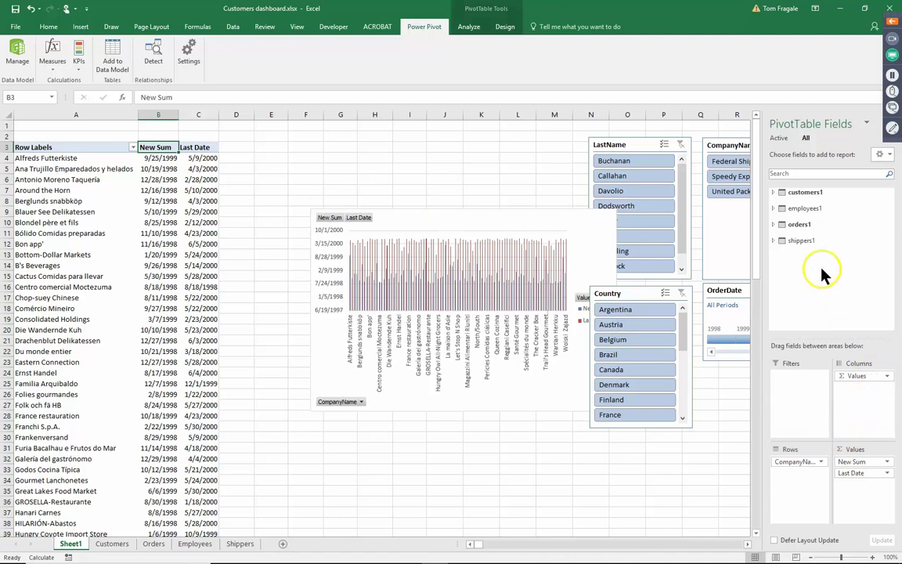
pyautogui.click(775, 226)
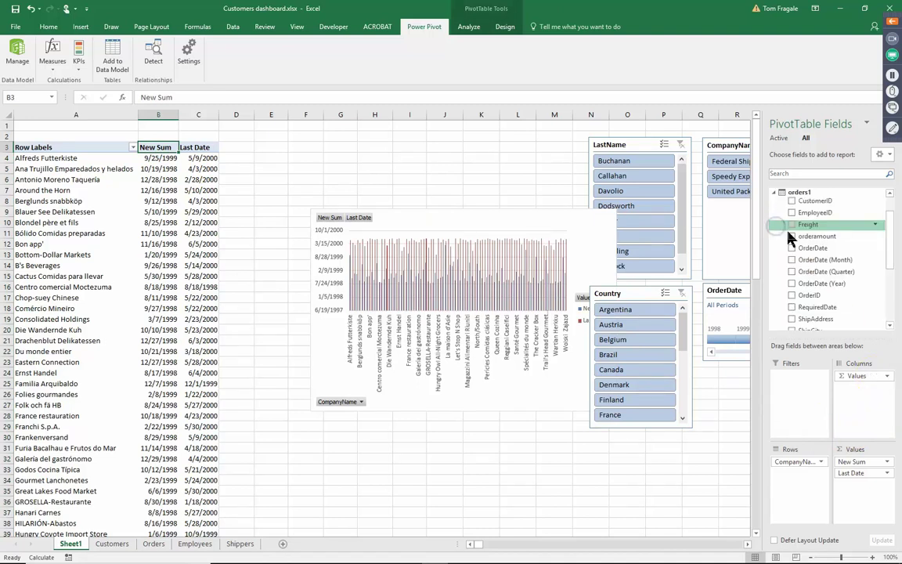
pyautogui.moveTo(892, 249); pyautogui.dragTo(898, 303)
pyautogui.moveTo(808, 289); pyautogui.dragTo(799, 298)
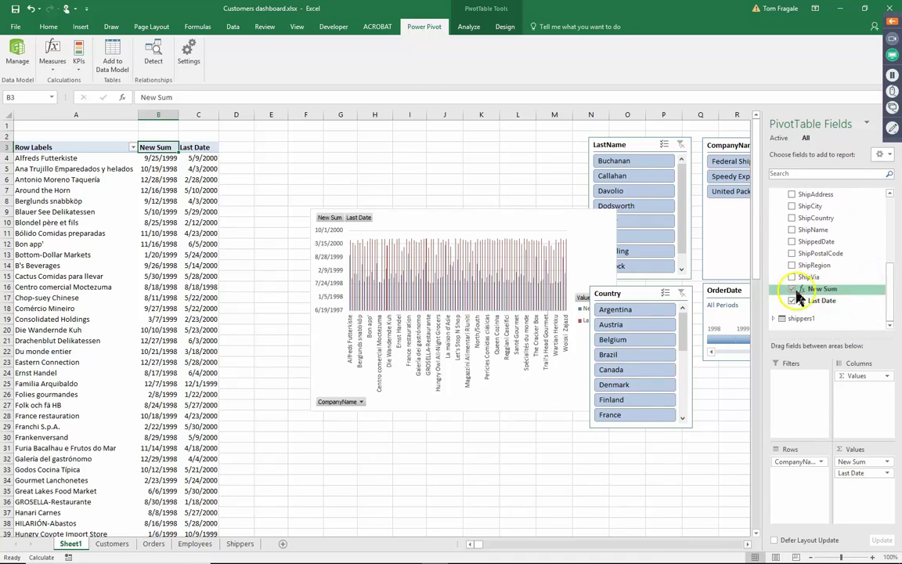
pyautogui.click(793, 290)
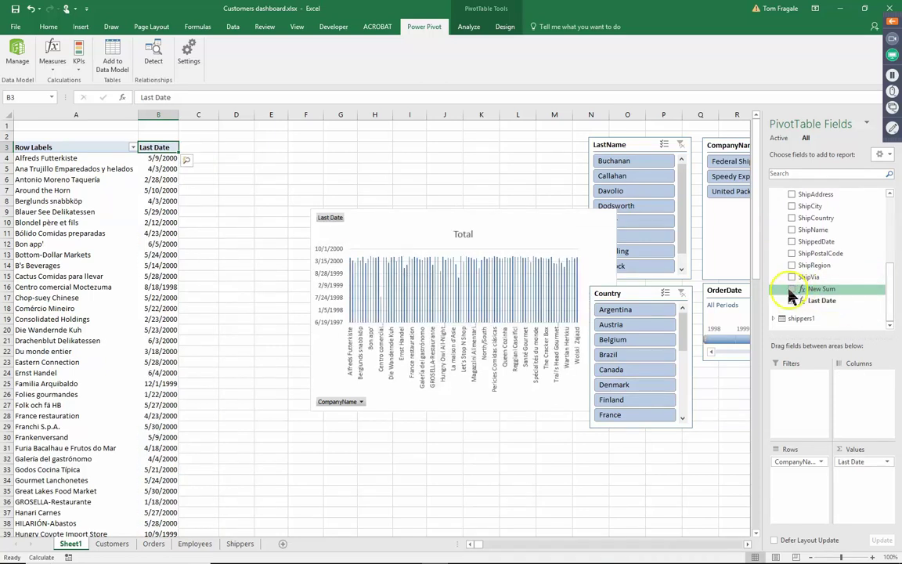
pyautogui.click(461, 321)
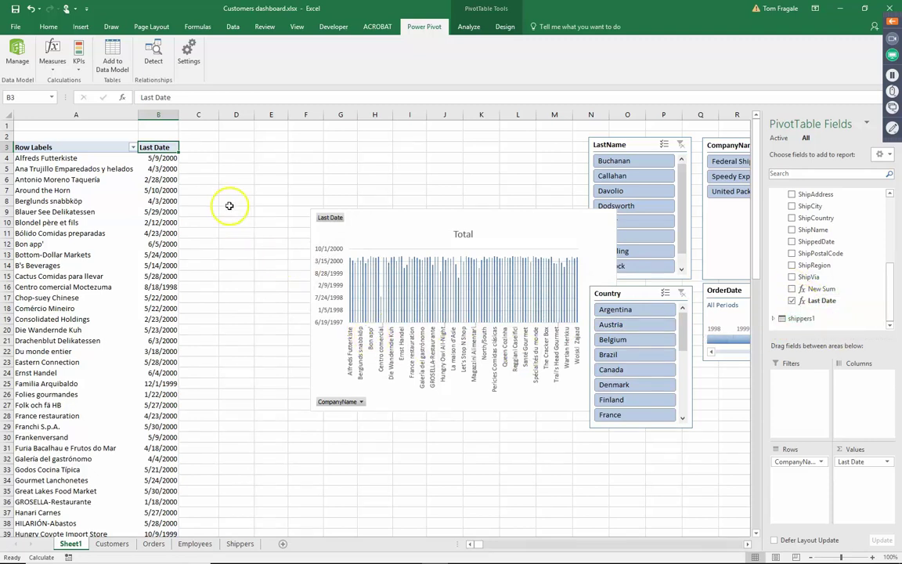
# Check the First Date entry in the measure manager, and undo the removal of New Sum from the PivotTable.
pyautogui.click(55, 69)
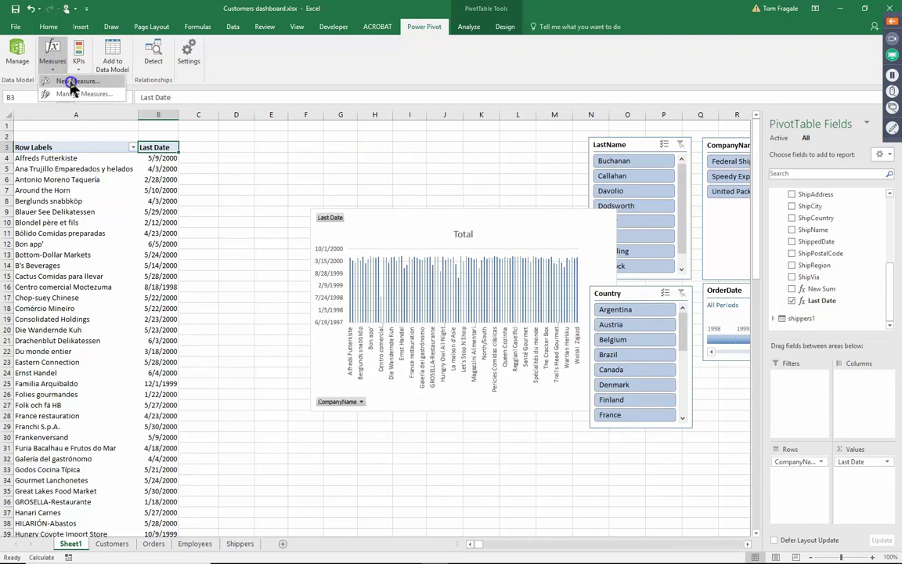
pyautogui.click(72, 93)
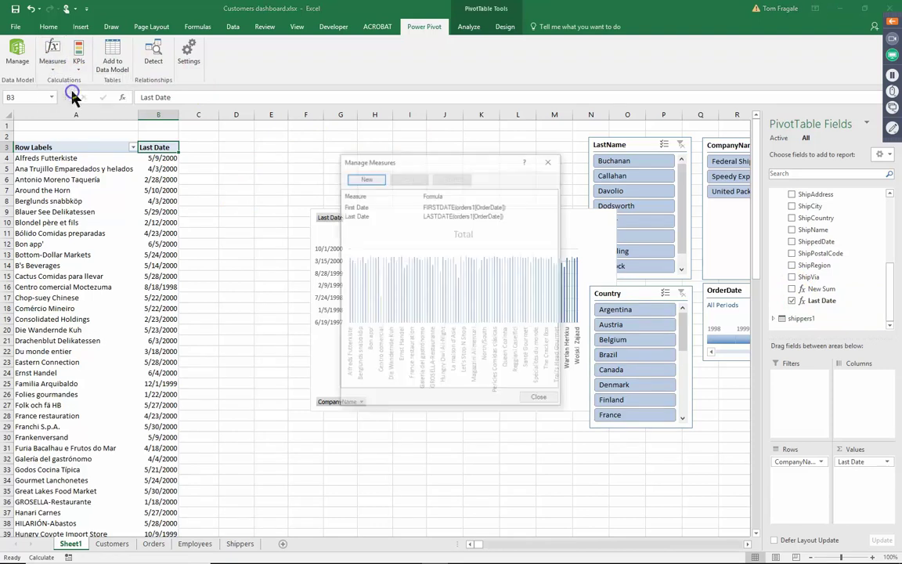
pyautogui.click(355, 206)
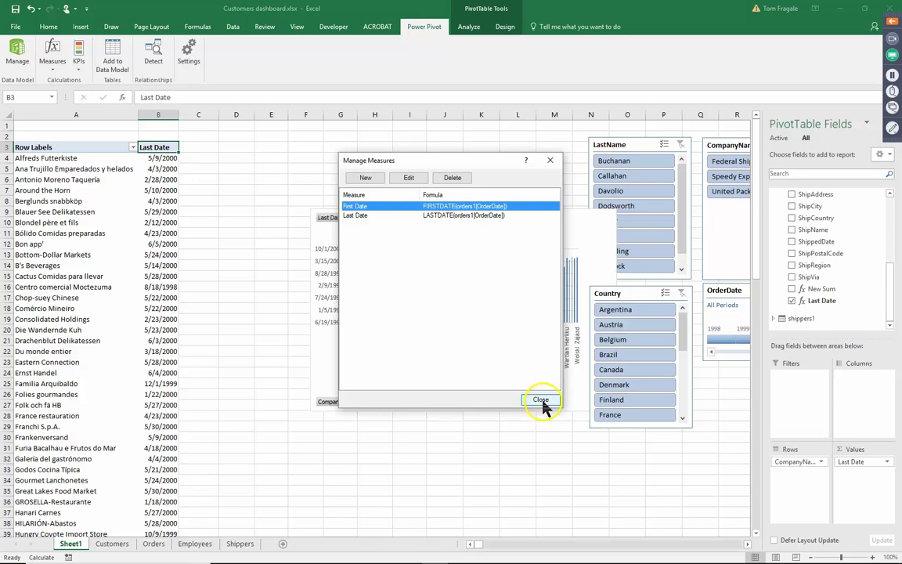
pyautogui.click(542, 401)
pyautogui.click(30, 9)
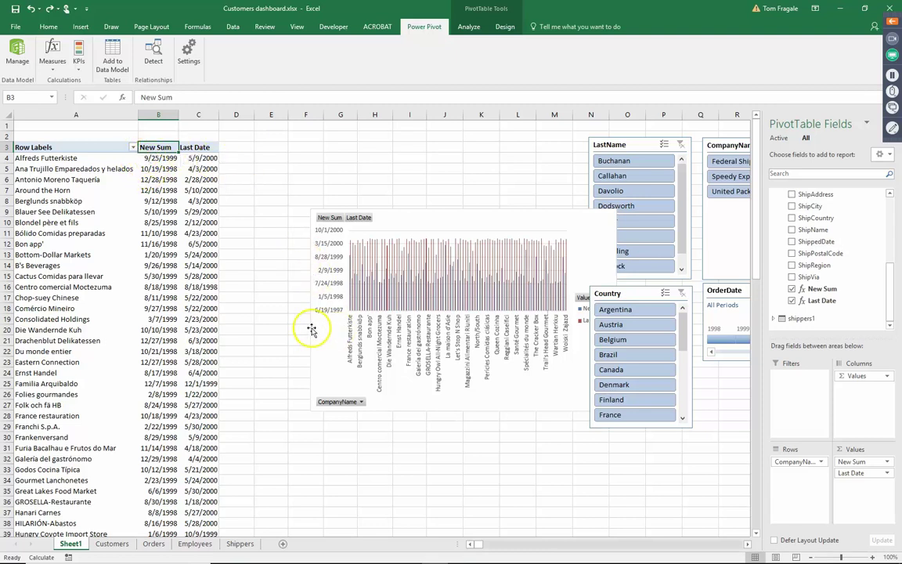
# Start another Power Pivot measure in the orders1 table and name it NewSum.
pyautogui.click(53, 64)
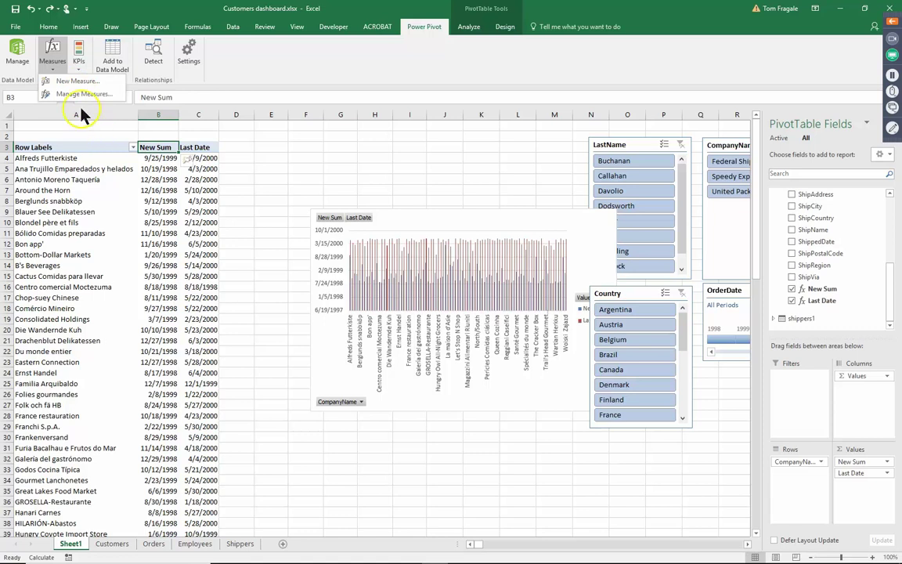
pyautogui.click(78, 82)
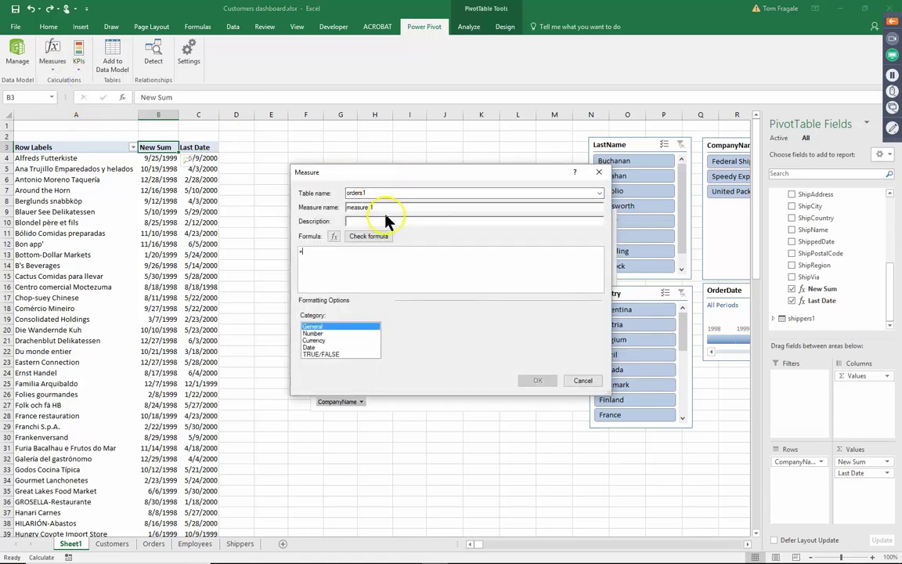
pyautogui.moveTo(374, 206); pyautogui.dragTo(330, 207)
pyautogui.write('NewSum')
# Find the SUM function in the full function list and insert it into the NewSum formula.
pyautogui.click(334, 237)
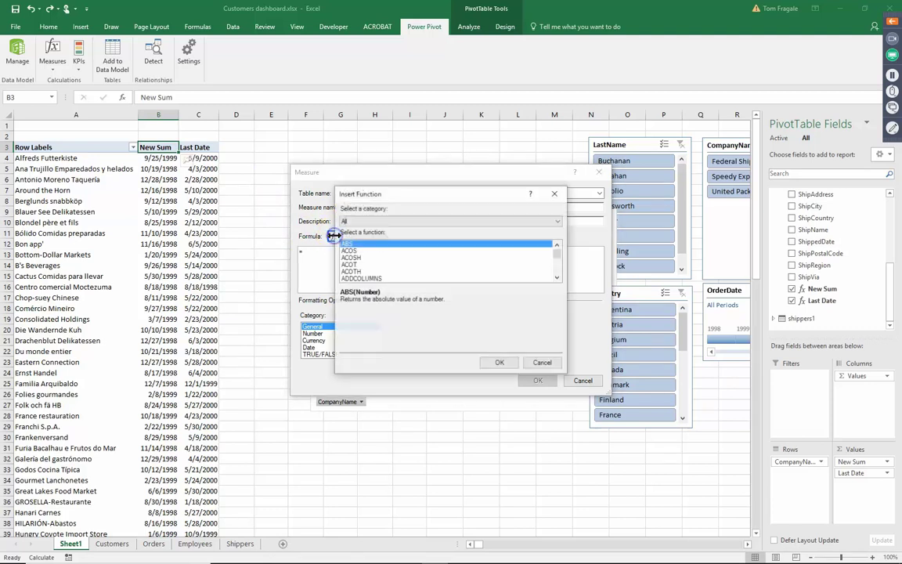
pyautogui.click(561, 261)
pyautogui.moveTo(561, 262); pyautogui.dragTo(557, 277)
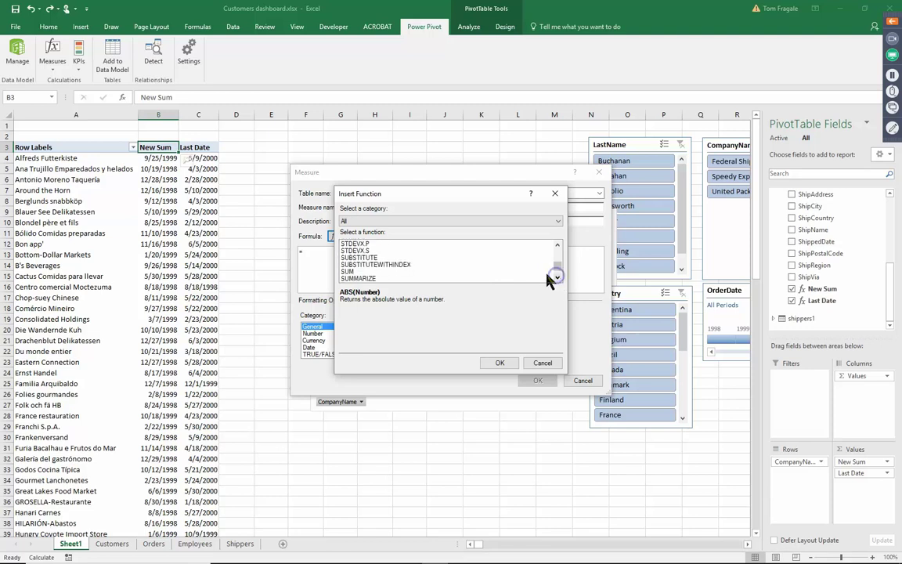
pyautogui.click(358, 272)
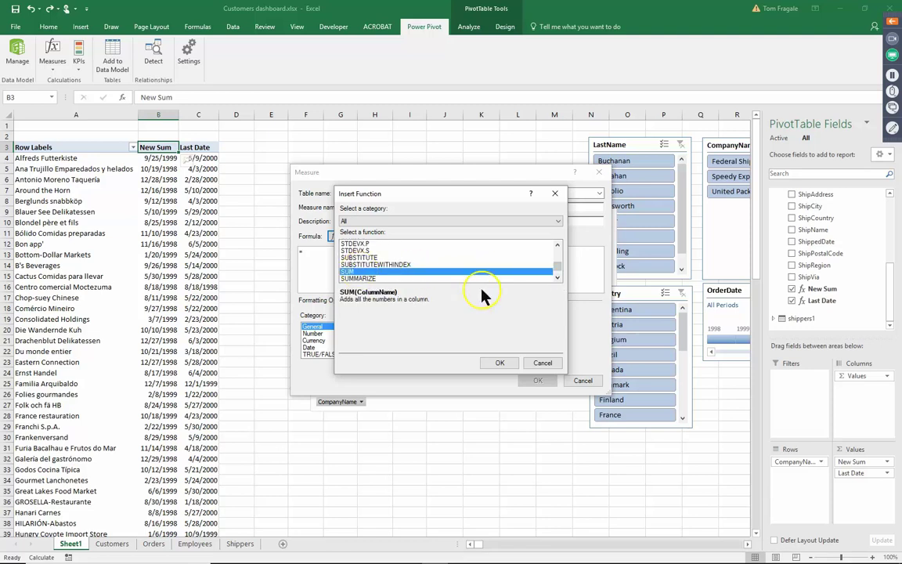
pyautogui.click(500, 364)
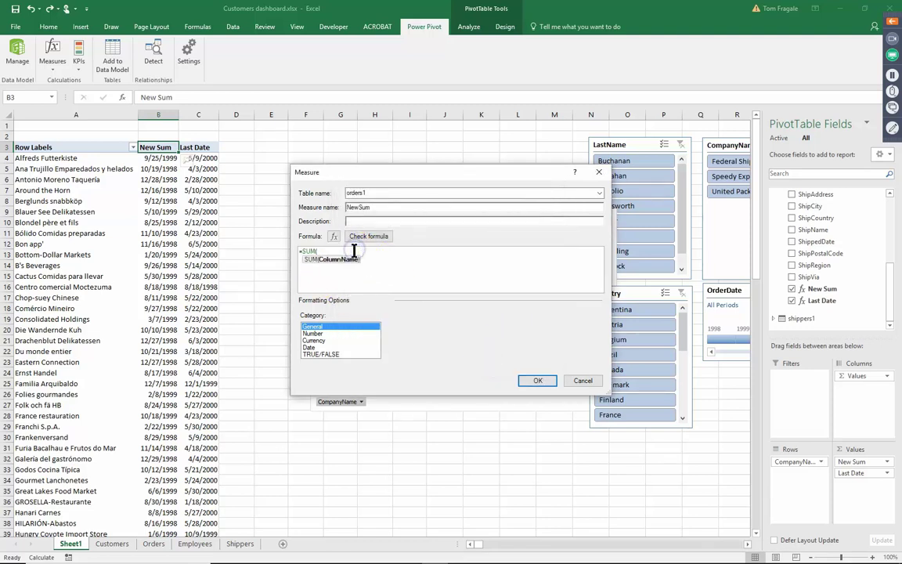
# Complete the NewSum formula with the orders1[orderamount] column and save the measure.
pyautogui.write('o')
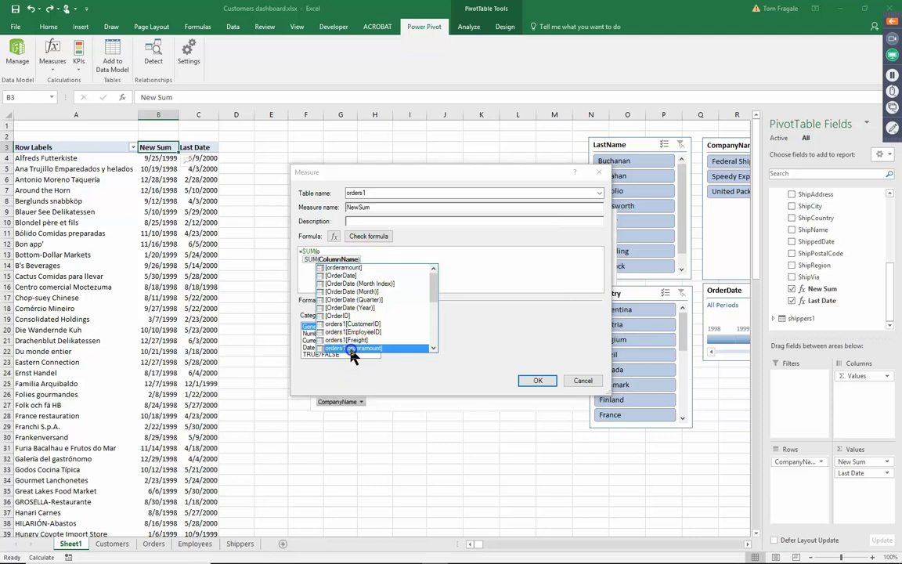
pyautogui.doubleClick(351, 347)
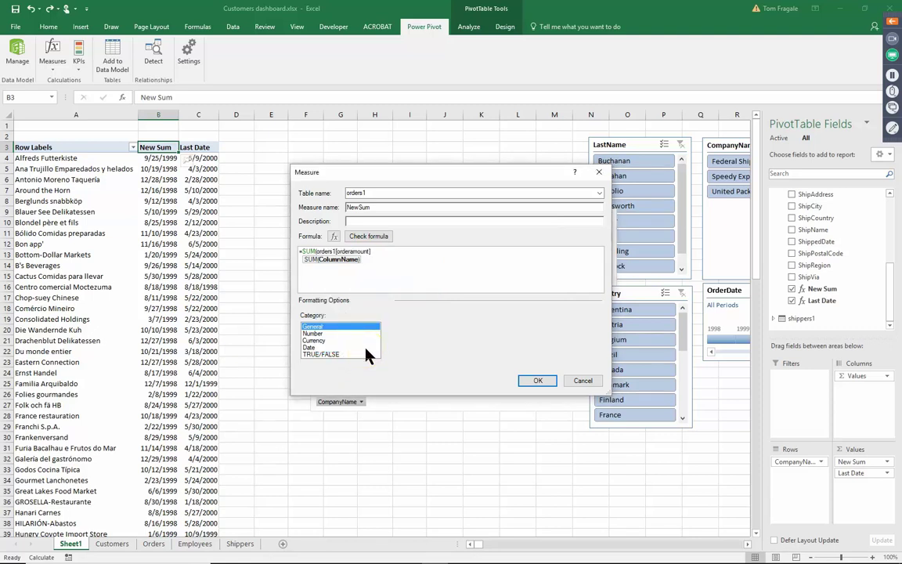
pyautogui.write(')')
pyautogui.click(557, 381)
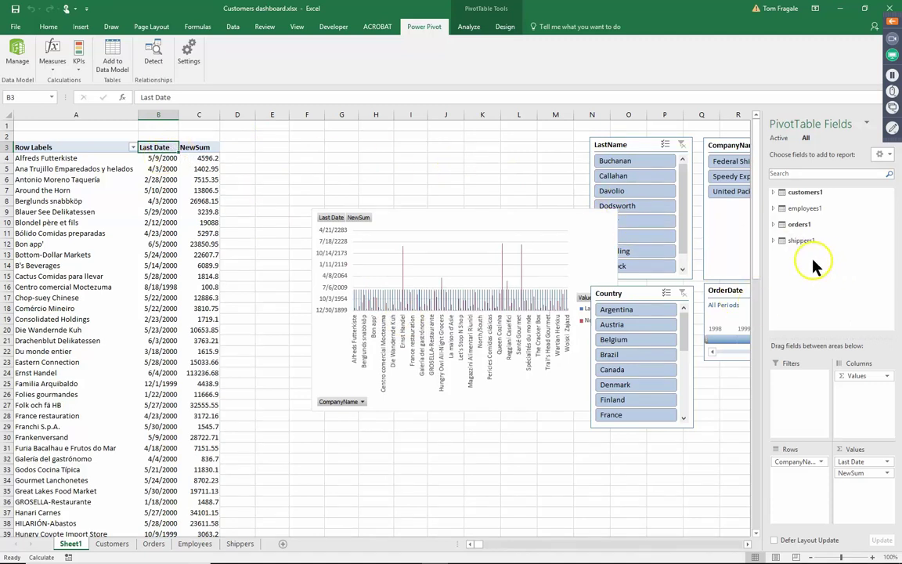
# Expand the orders1 table in the field list and take the Last Date measure out of the PivotTable.
pyautogui.click(773, 224)
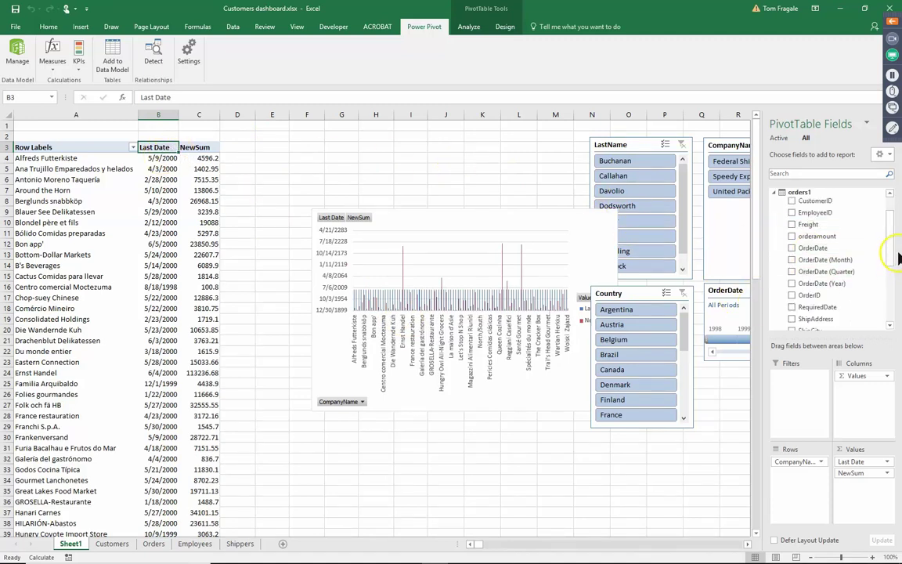
pyautogui.moveTo(892, 257); pyautogui.dragTo(886, 322)
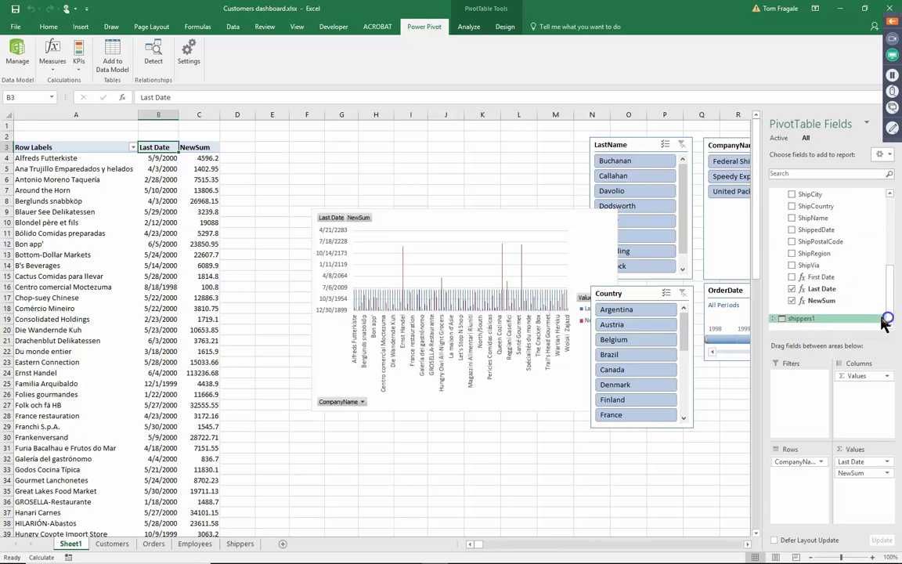
pyautogui.click(793, 289)
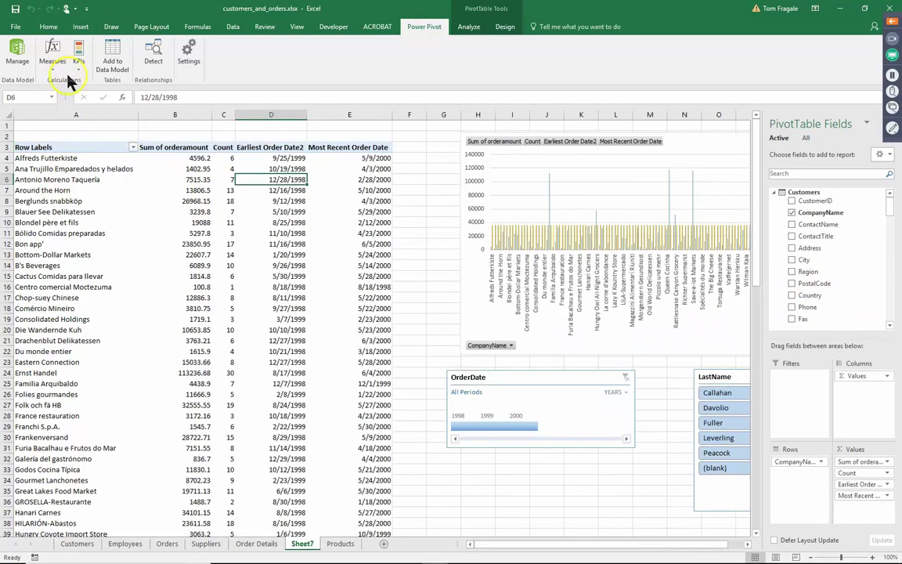
# In the customers_and_orders.xlsx workbook, start a new KPI based on New Sum with an absolute target value of 1000.
pyautogui.click(78, 56)
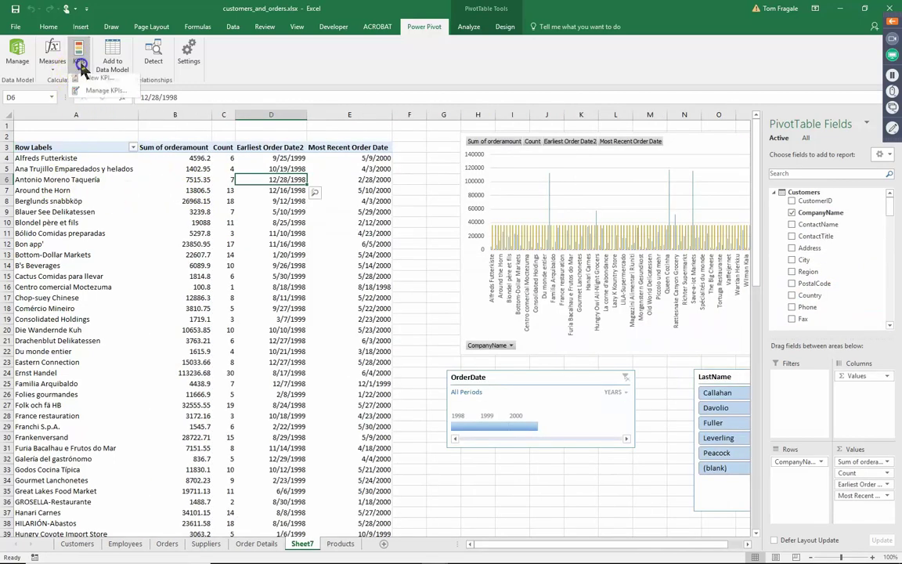
pyautogui.click(90, 80)
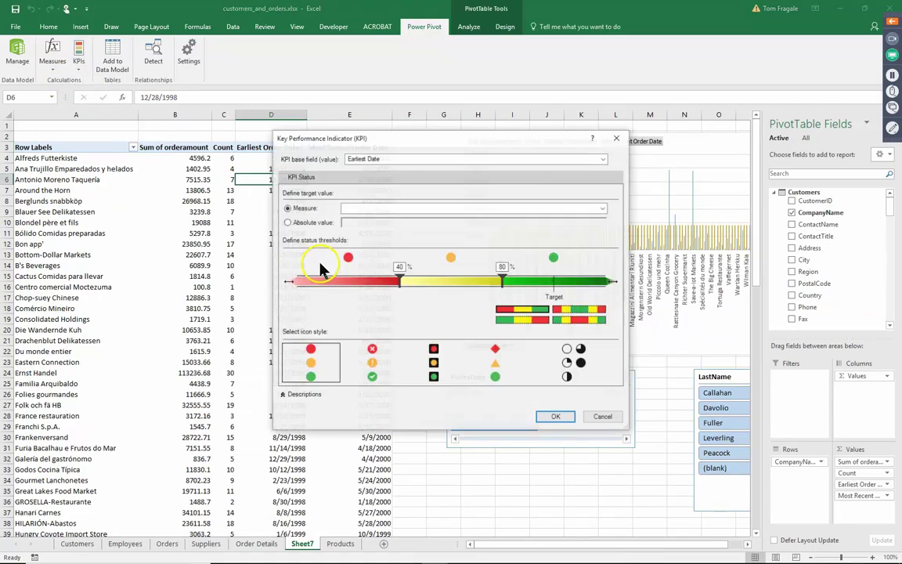
pyautogui.click(401, 160)
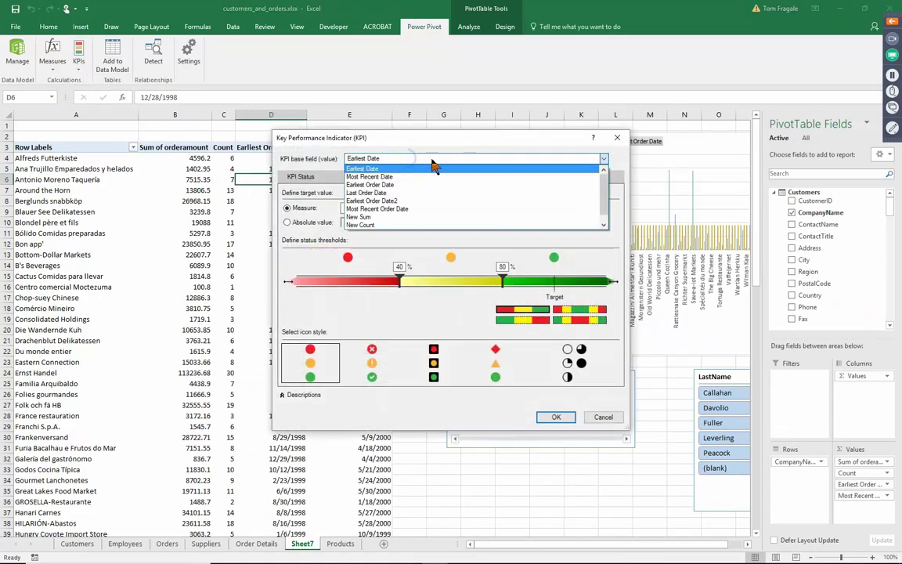
pyautogui.click(376, 217)
pyautogui.click(287, 223)
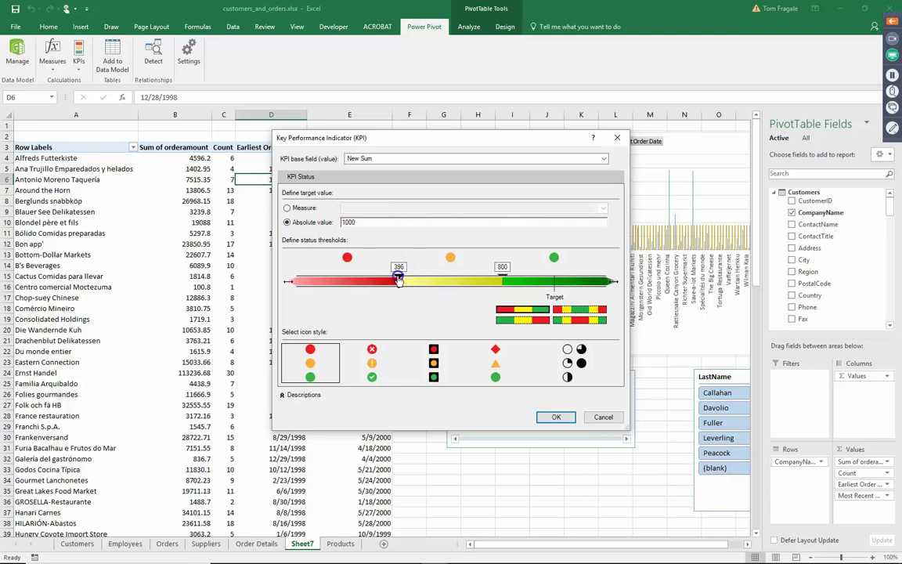
# Set the KPI status thresholds to 420 and 1000 and create the KPI.
pyautogui.moveTo(399, 280)
pyautogui.mouseDown()
pyautogui.moveTo(423, 282)
pyautogui.moveTo(382, 284)
pyautogui.moveTo(399, 284)
pyautogui.mouseUp()
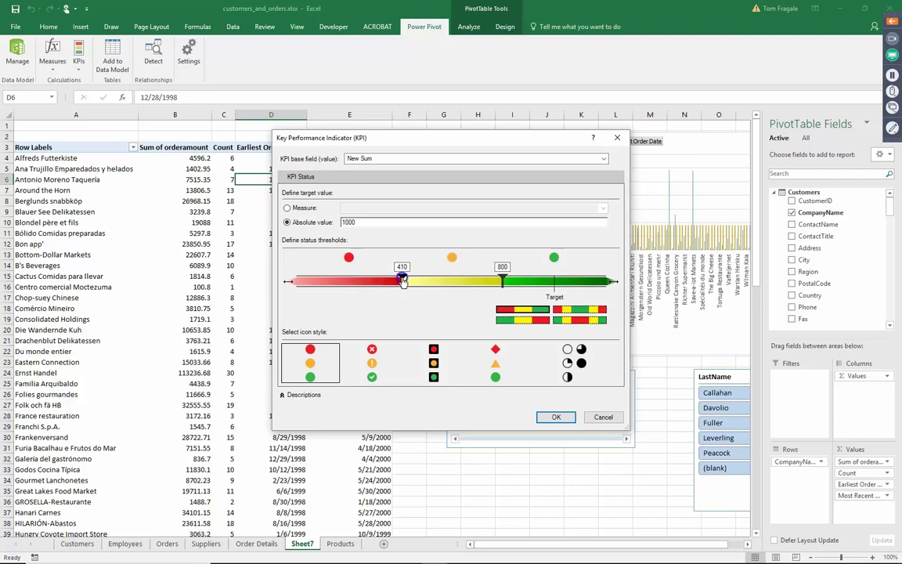
pyautogui.moveTo(502, 281); pyautogui.dragTo(546, 282)
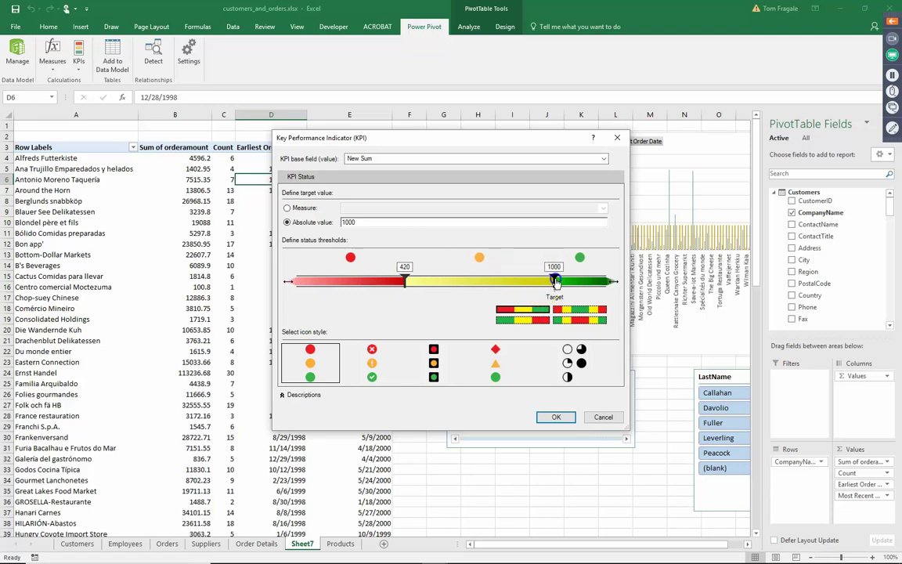
pyautogui.click(558, 417)
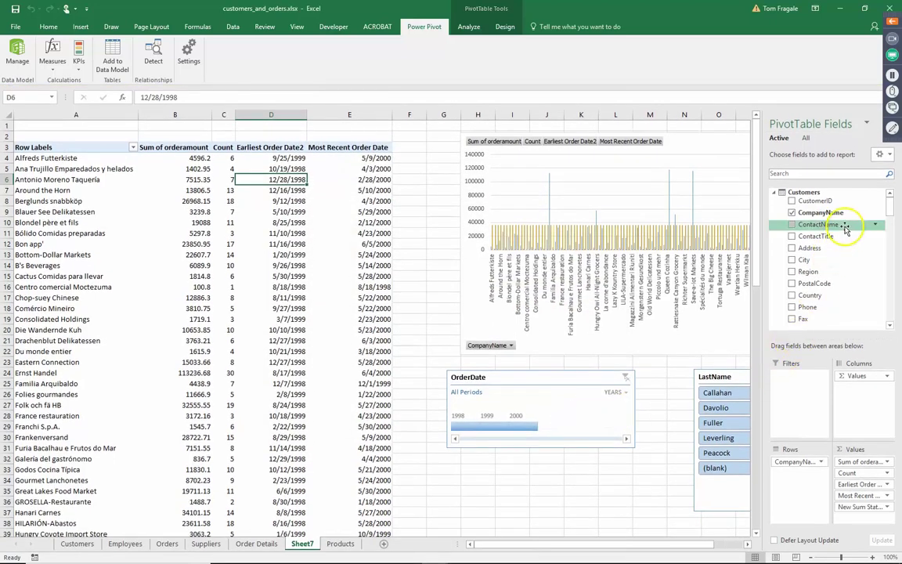
# Expand the New Sum KPI in the field list, then remove its Status from the PivotTable and add it back.
pyautogui.moveTo(893, 214); pyautogui.dragTo(888, 288)
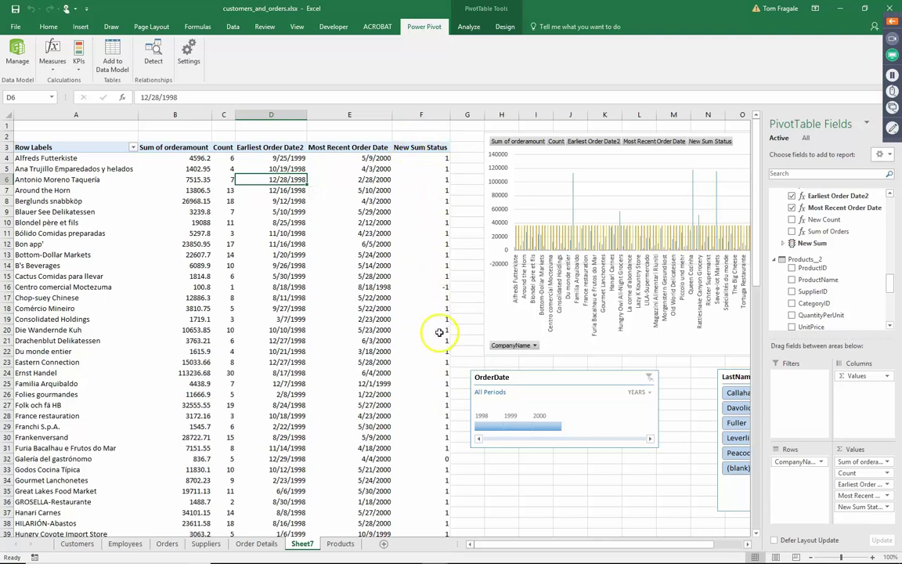
pyautogui.moveTo(435, 462)
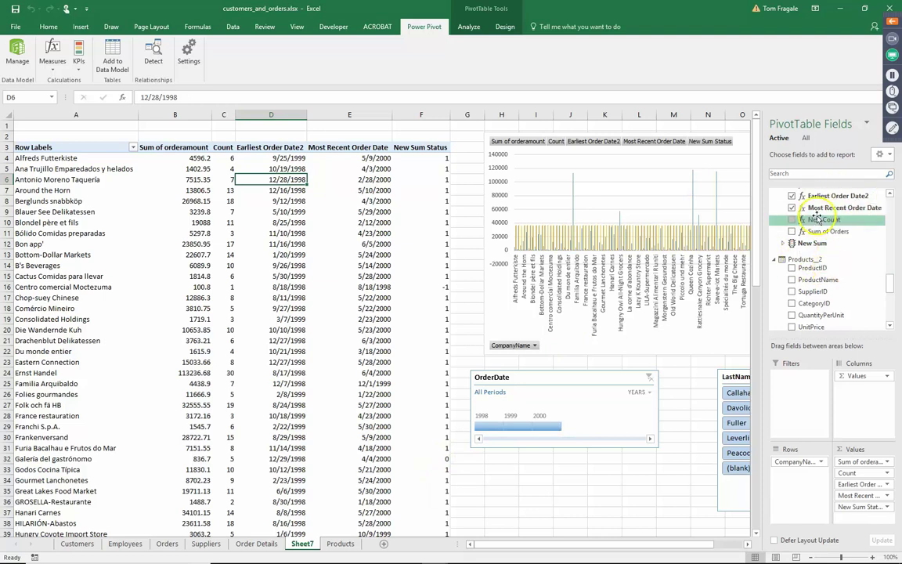
pyautogui.click(783, 244)
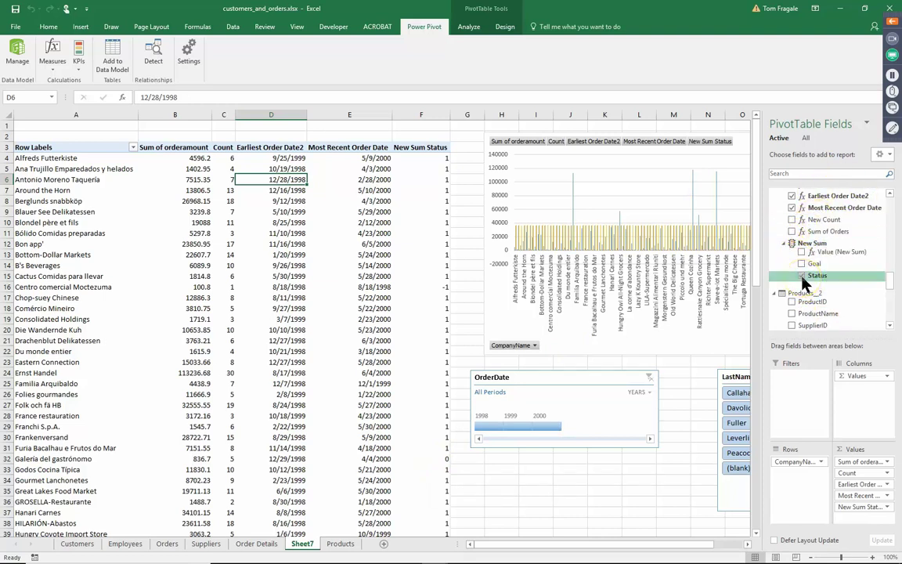
pyautogui.click(802, 276)
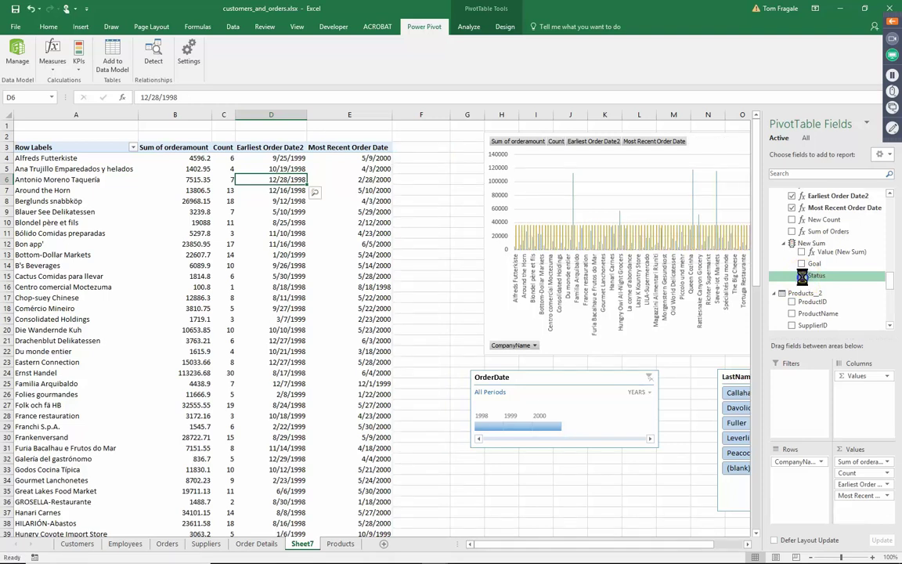
pyautogui.click(802, 276)
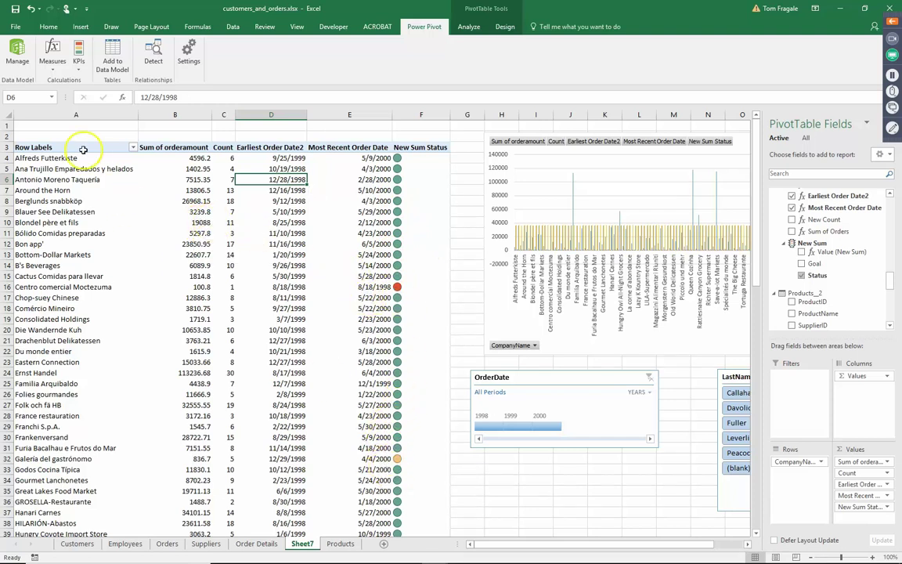
# Edit the existing New Sum KPI and set its absolute target value to 5000.
pyautogui.click(78, 67)
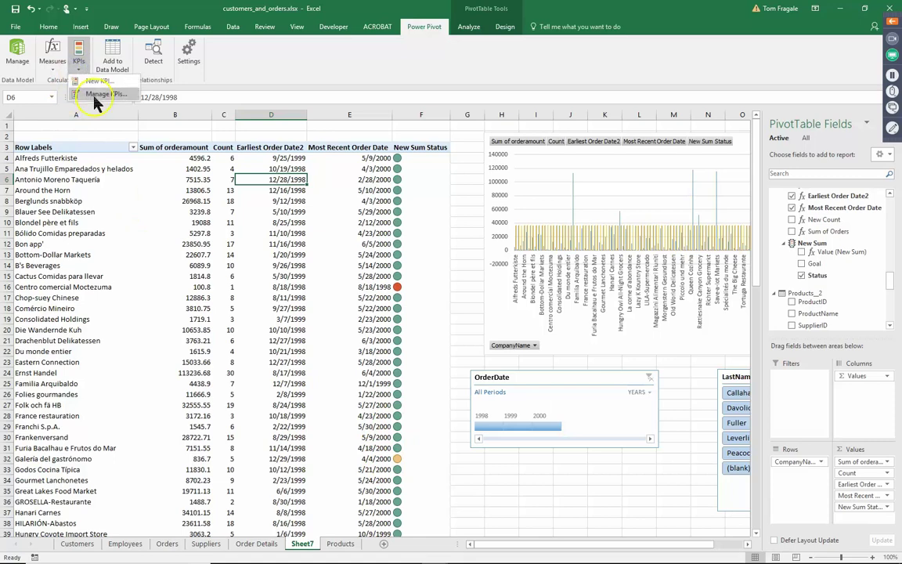
pyautogui.click(95, 101)
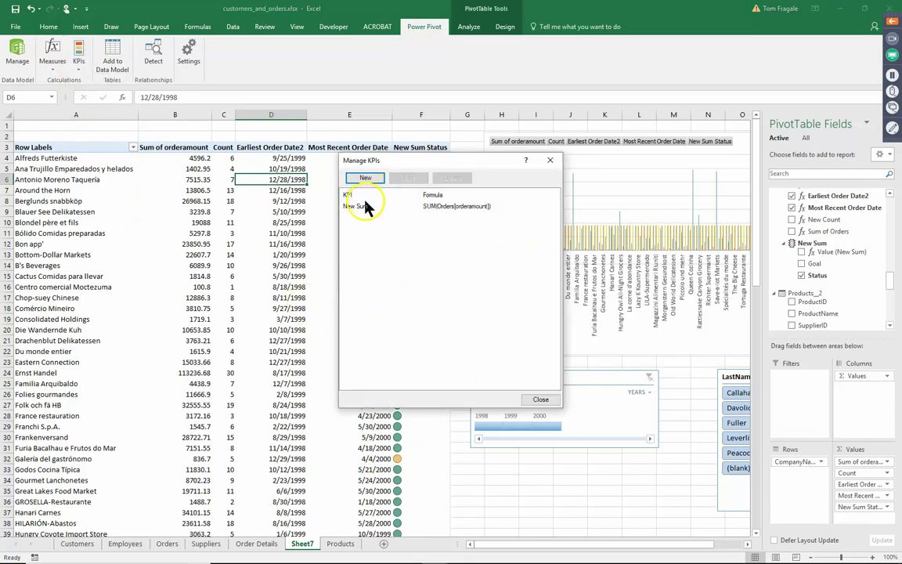
pyautogui.click(356, 206)
pyautogui.click(409, 179)
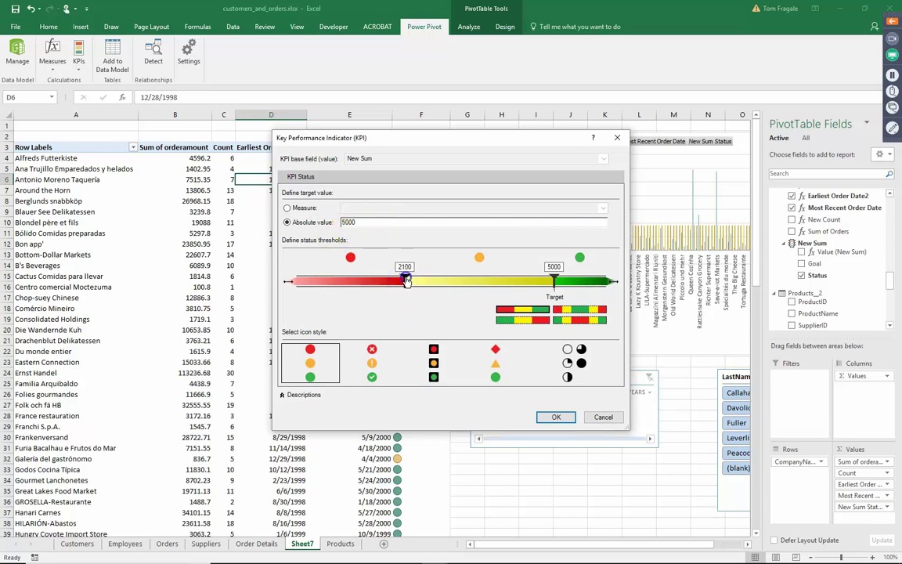
# Set the New Sum KPI's thresholds to 2000 and about 4000, save it and close the KPI manager.
pyautogui.moveTo(406, 281)
pyautogui.mouseDown()
pyautogui.moveTo(414, 280)
pyautogui.moveTo(404, 284)
pyautogui.mouseUp()
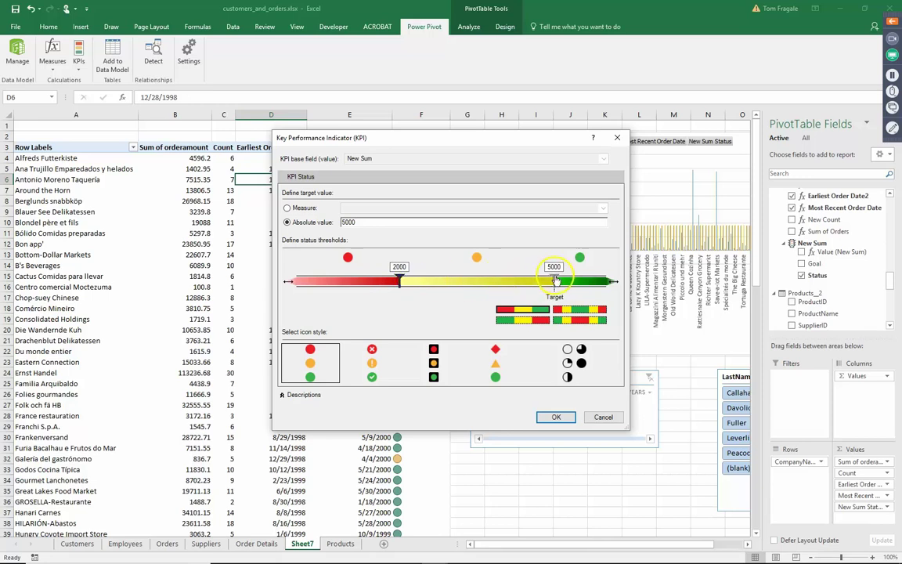
pyautogui.moveTo(555, 280); pyautogui.dragTo(509, 288)
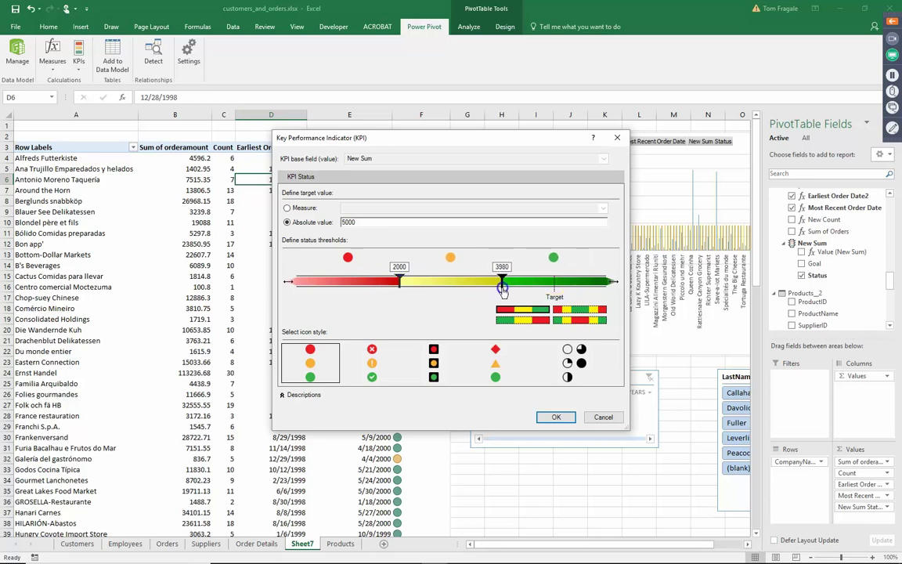
pyautogui.moveTo(503, 289); pyautogui.dragTo(506, 290)
pyautogui.click(556, 417)
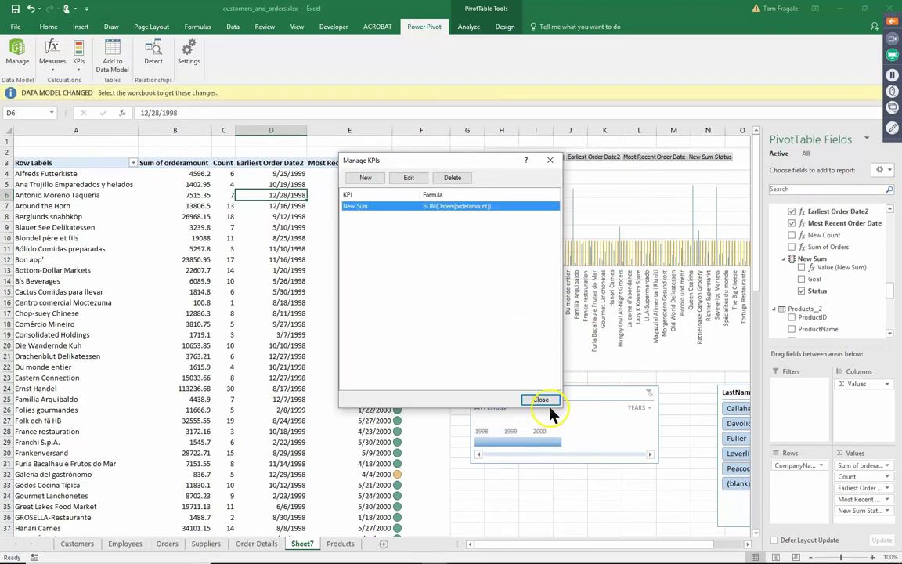
pyautogui.click(546, 402)
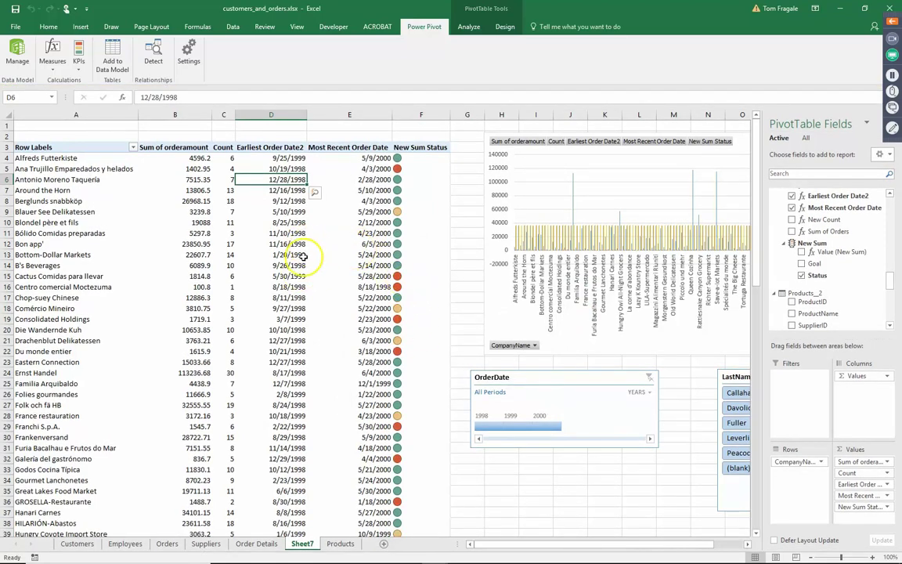
# Filter the PivotTable by the second and then the fourth employee in the LastName slicer and view the whole dashboard.
pyautogui.click(737, 410)
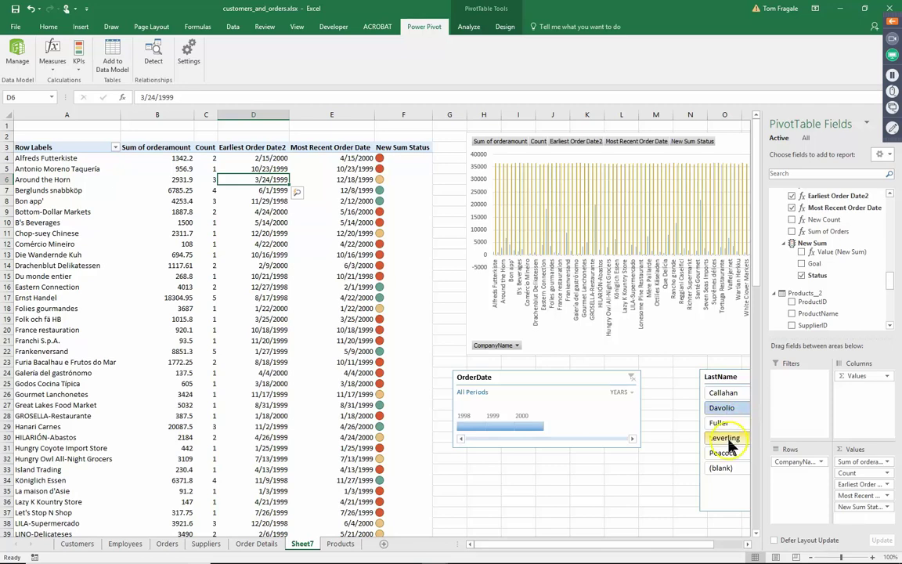
pyautogui.click(729, 440)
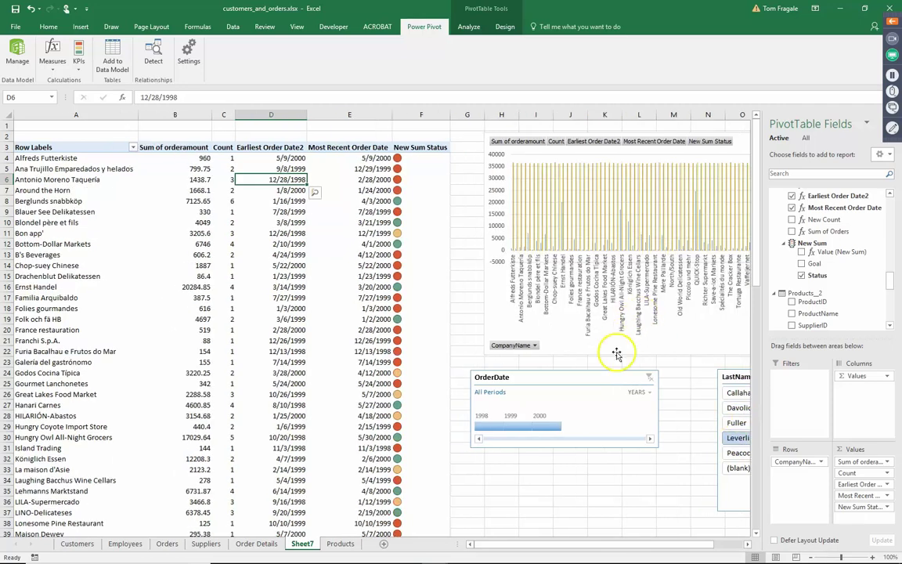
pyautogui.hscroll(2, 554, 552)
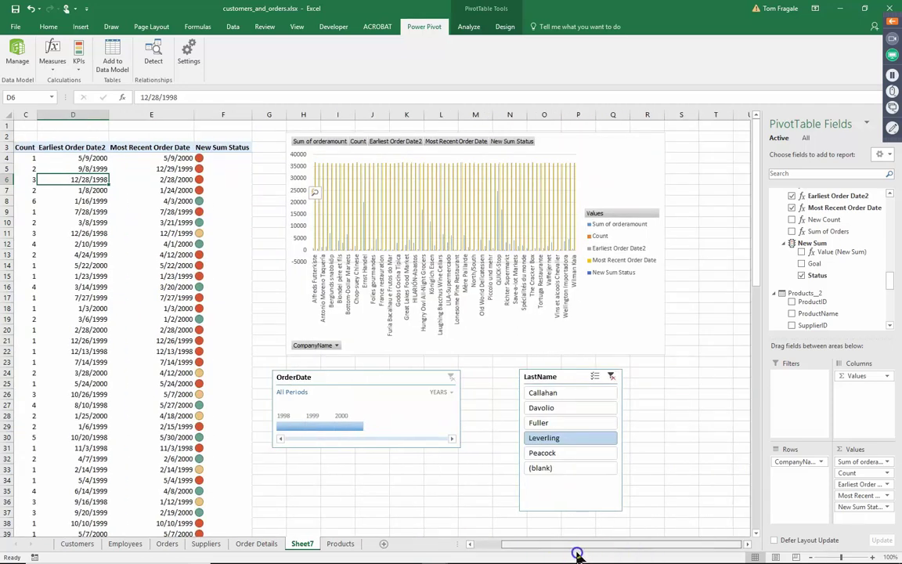
pyautogui.moveTo(578, 553); pyautogui.dragTo(522, 549)
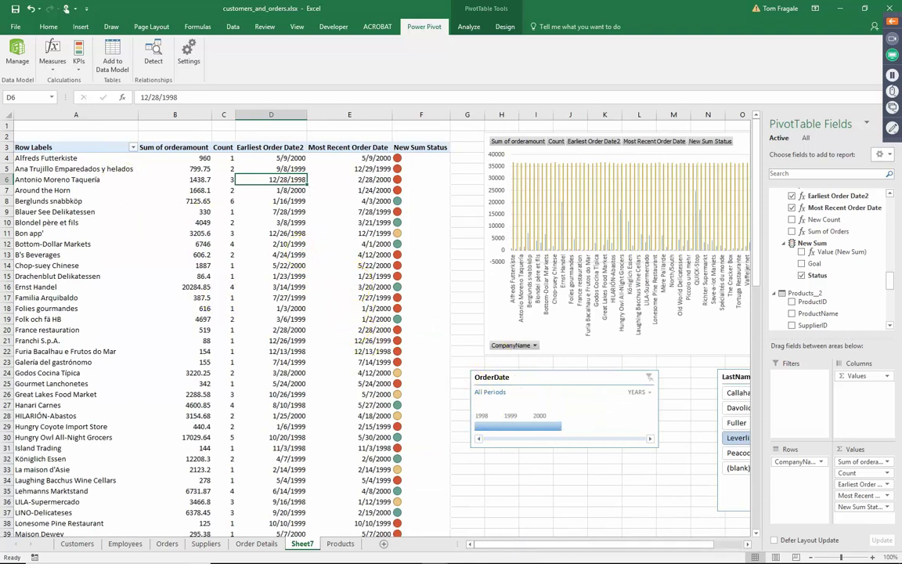
# Exclude Alfreds Futterkiste and Antonio Moreno Taquería from the PivotTable rows with the CompanyName filter.
pyautogui.click(132, 147)
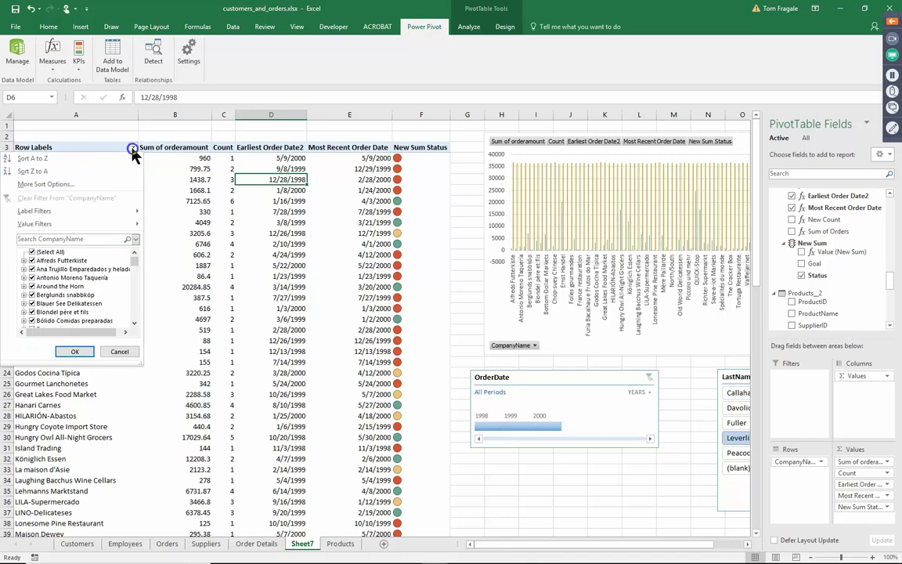
pyautogui.click(31, 260)
pyautogui.click(31, 278)
pyautogui.click(66, 351)
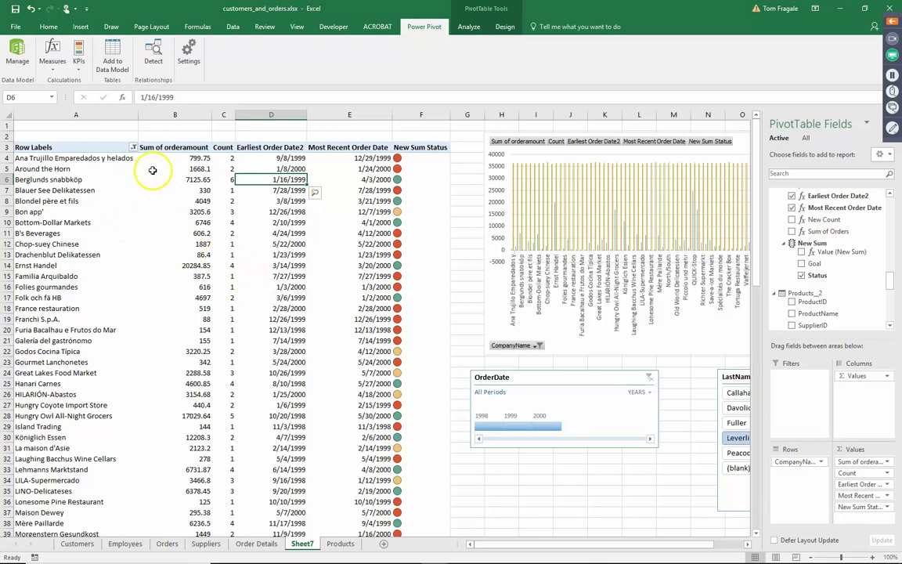
pyautogui.click(134, 149)
pyautogui.click(134, 149)
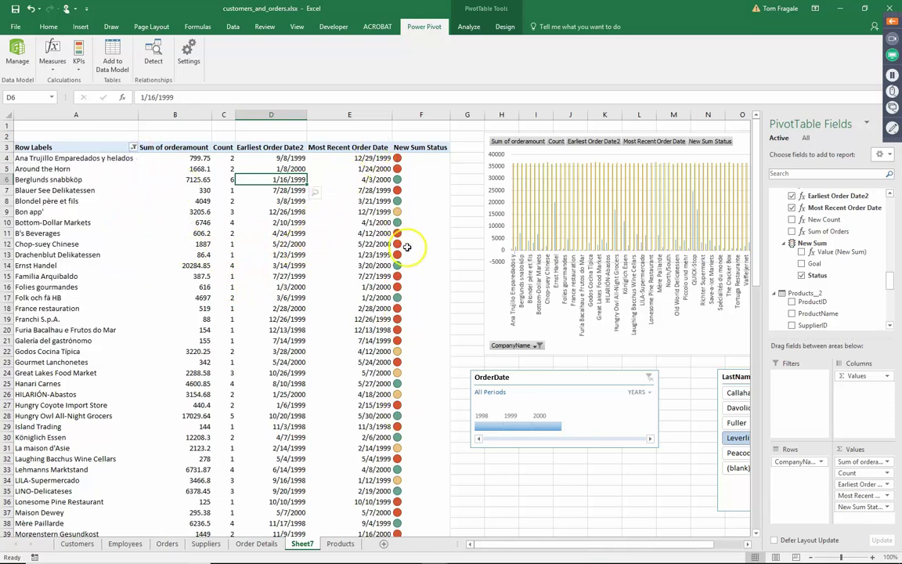
# Limit the OrderDate timeline to 1999 and filter the LastName slicer to its third employee.
pyautogui.click(520, 428)
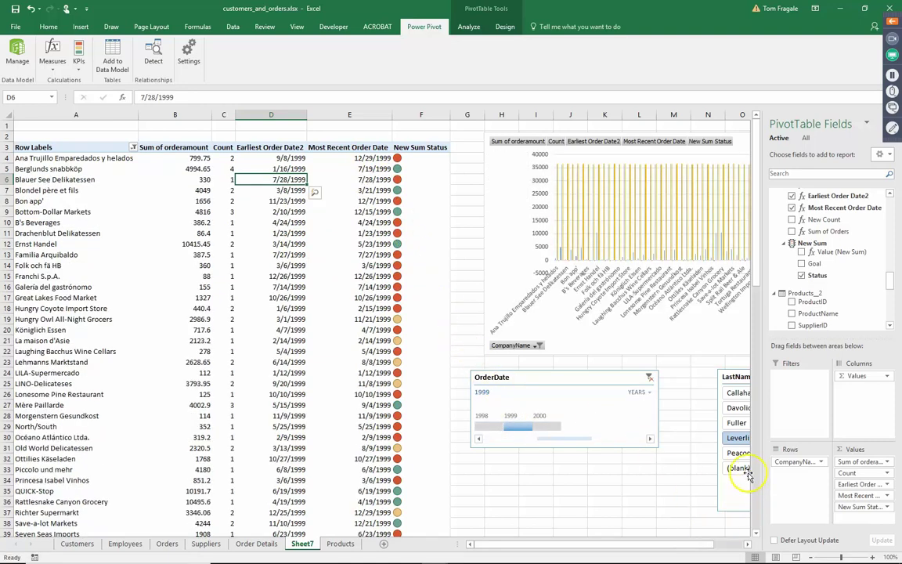
pyautogui.click(741, 423)
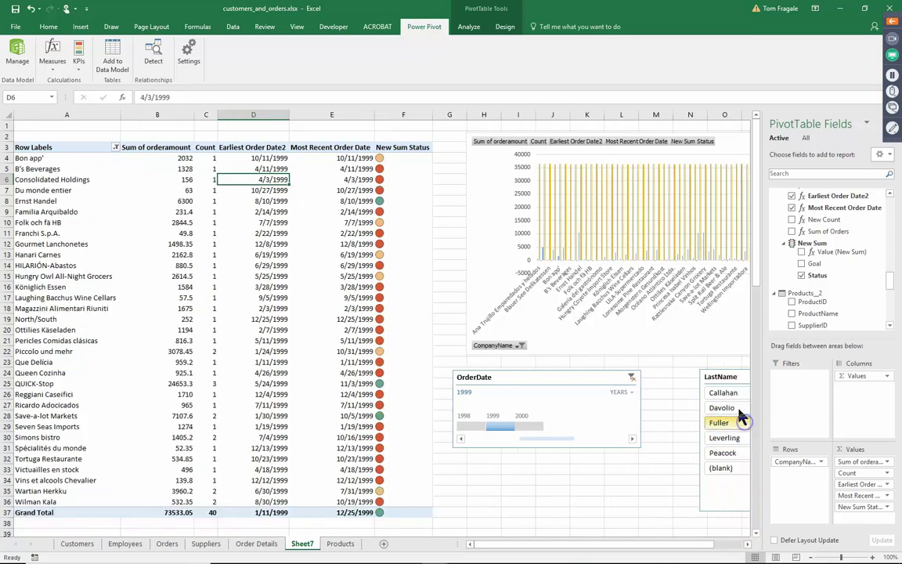